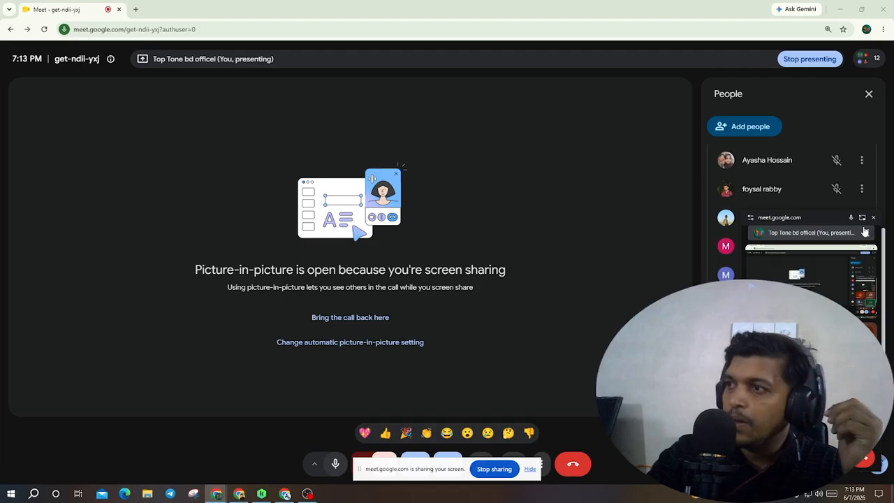
- Close the picture-in-picture window, share the screen anyway in the Meet call, and hide the sharing notification bar
{"action": "left_click", "coordinate": [873, 217]}
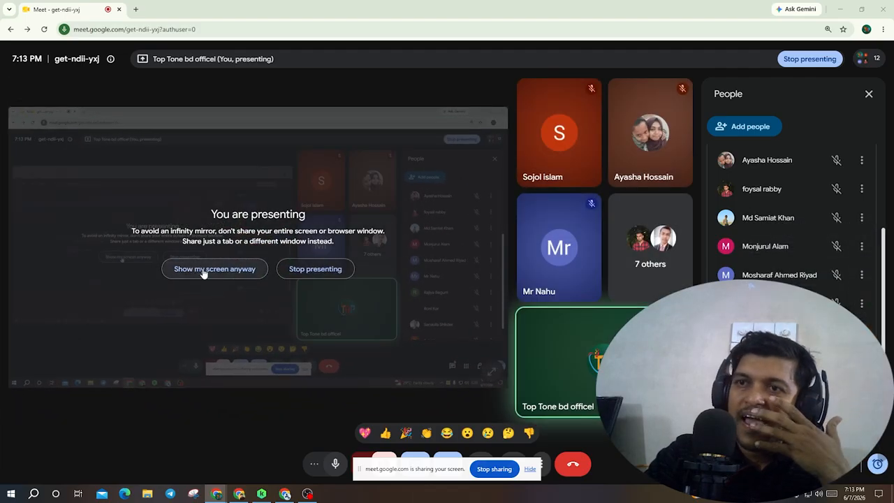
{"action": "left_click", "coordinate": [198, 269]}
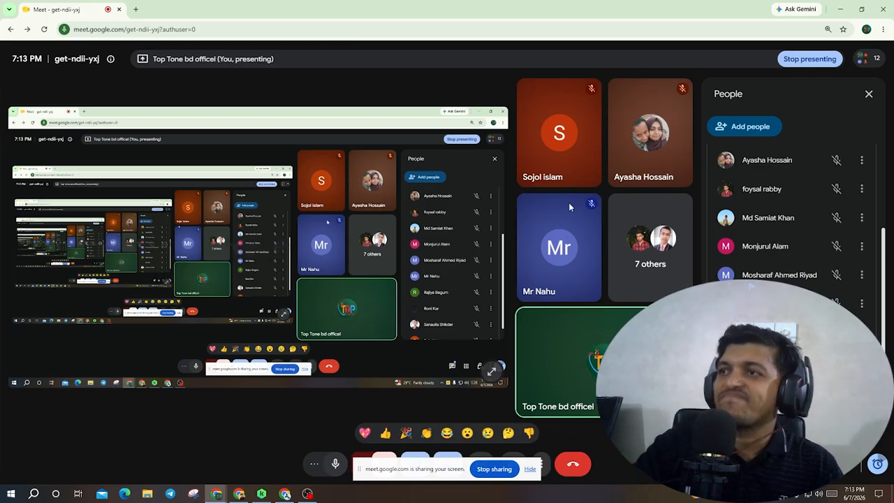
{"action": "left_click", "coordinate": [868, 93]}
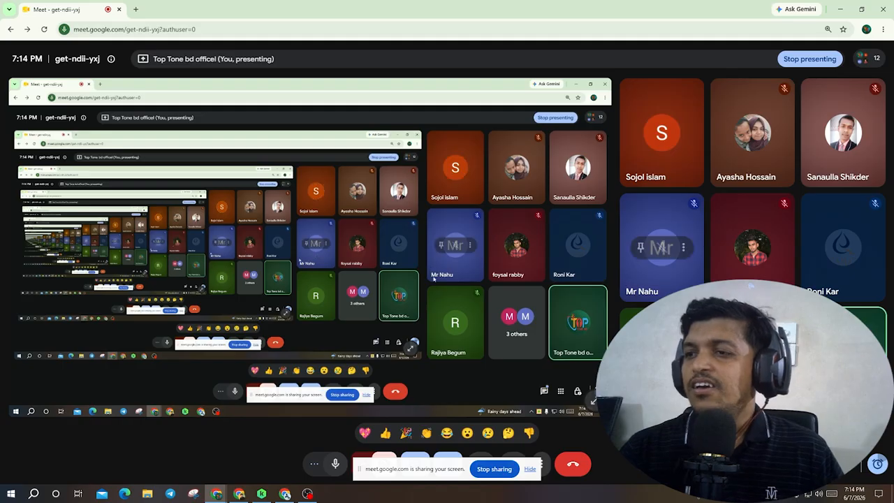
{"action": "left_click", "coordinate": [530, 469]}
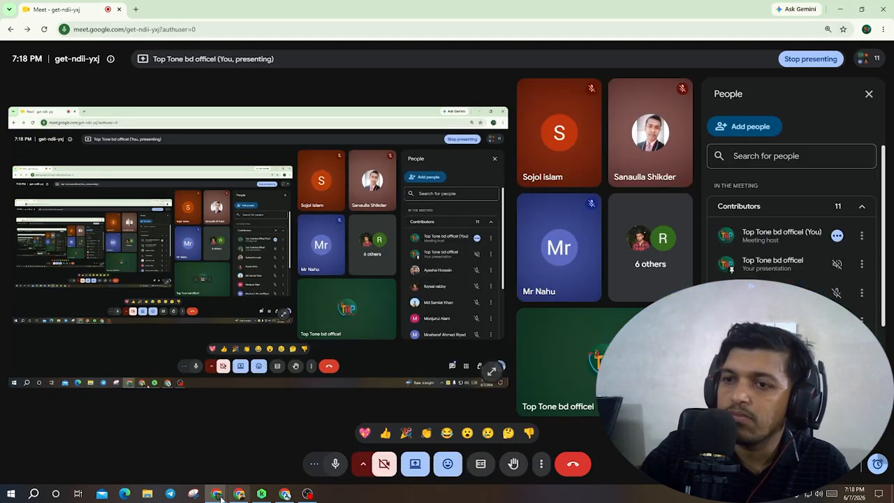
- Minimize the browser and open the Adobe Animate cc 2022Top Tone Bd folder inside Adobe sofwer all file on New Volume (E:)
{"action": "left_click", "coordinate": [841, 9]}
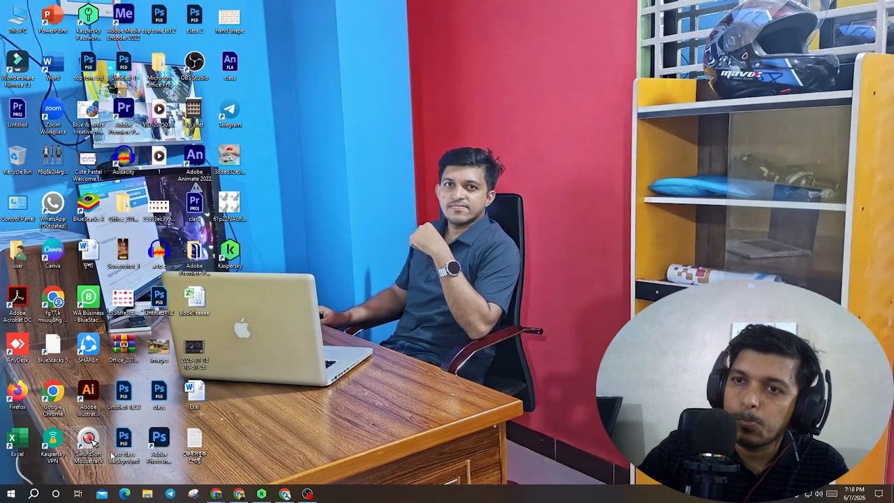
{"action": "double_click", "coordinate": [20, 15]}
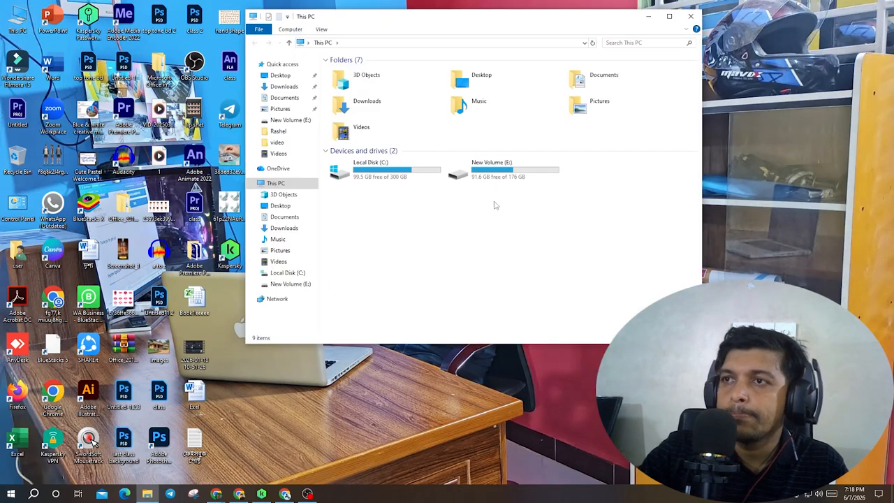
{"action": "left_click", "coordinate": [669, 16]}
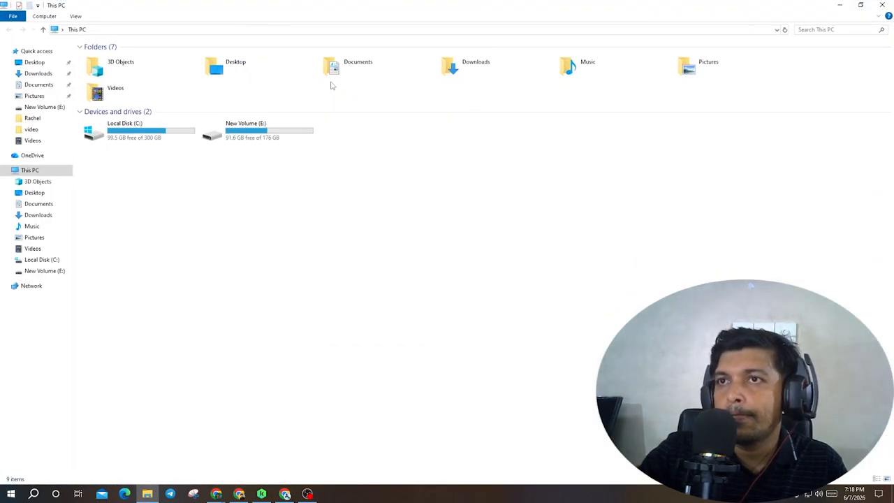
{"action": "double_click", "coordinate": [206, 139]}
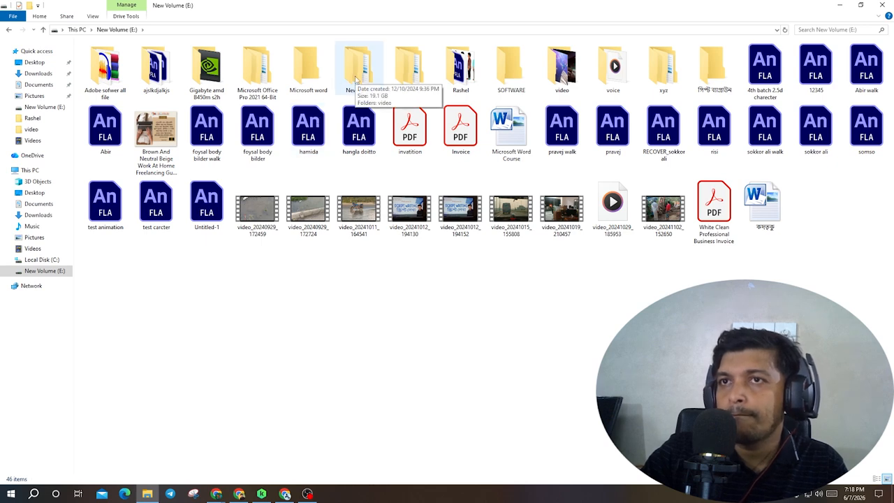
{"action": "double_click", "coordinate": [103, 70]}
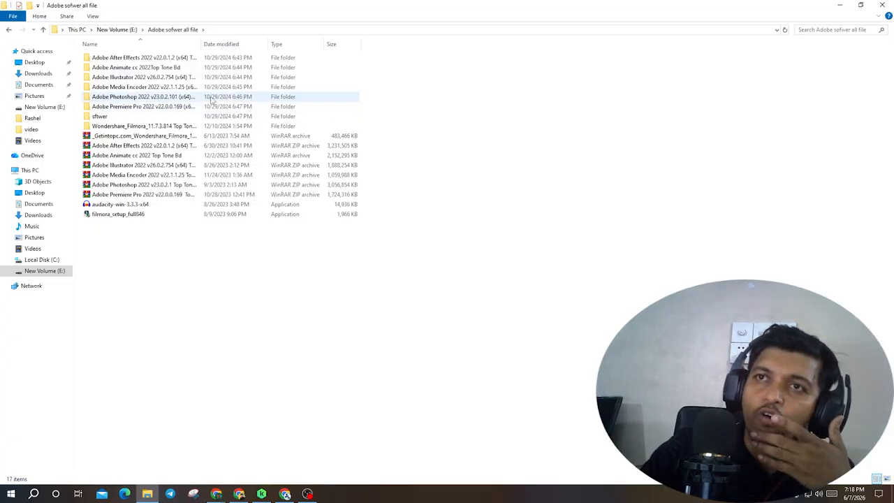
{"action": "double_click", "coordinate": [149, 68]}
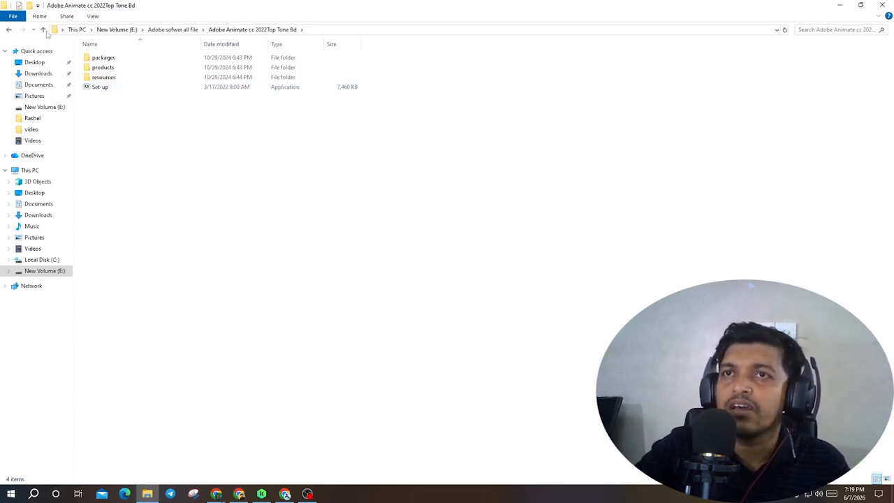
- Start the Animate 2022 installation from Set-up with English (North America), then quit the installer
{"action": "double_click", "coordinate": [88, 90]}
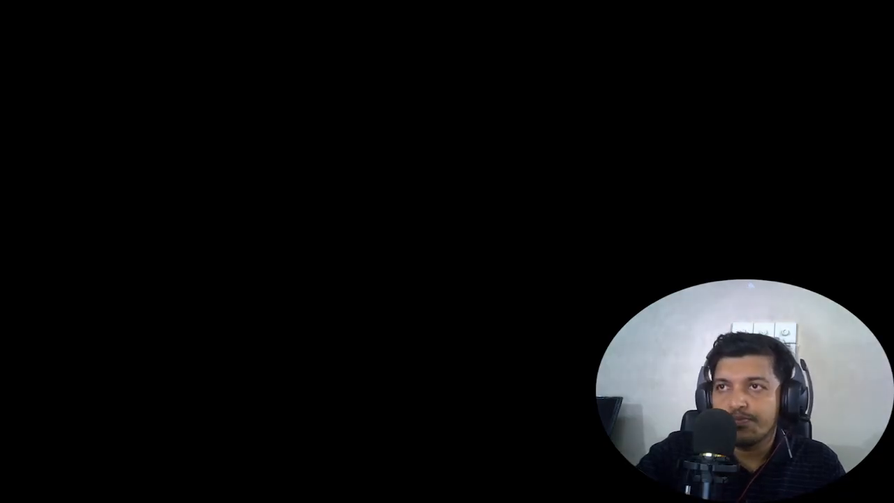
{"action": "left_click", "coordinate": [390, 290]}
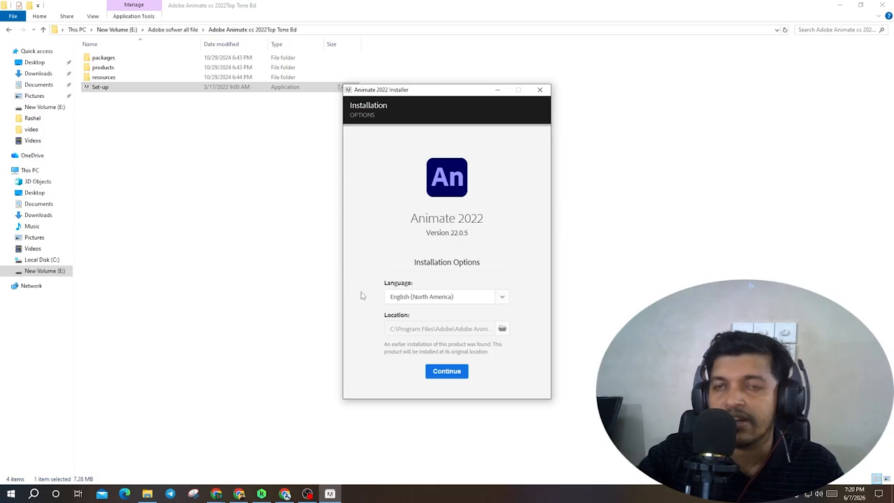
{"action": "left_click", "coordinate": [444, 376]}
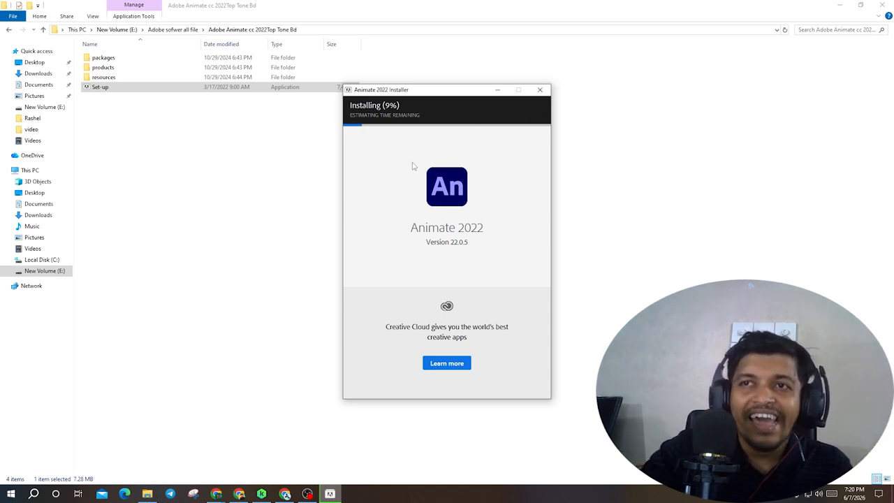
{"action": "left_click", "coordinate": [541, 91]}
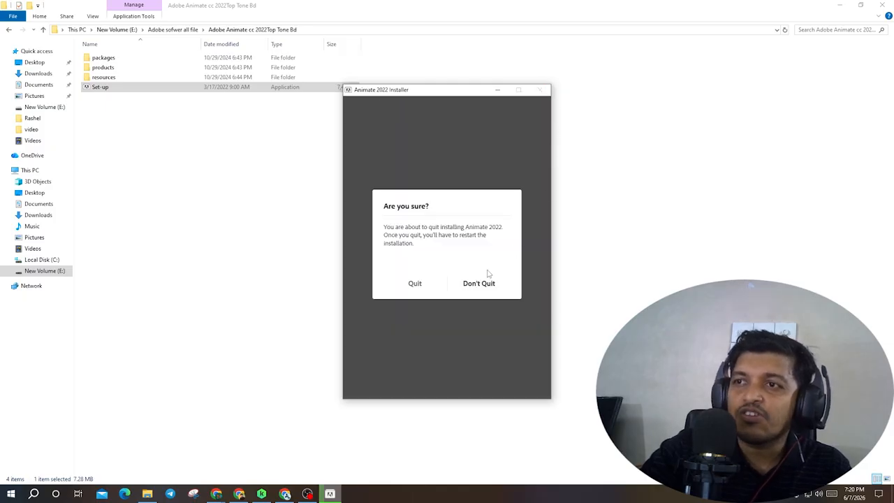
{"action": "left_click", "coordinate": [410, 290]}
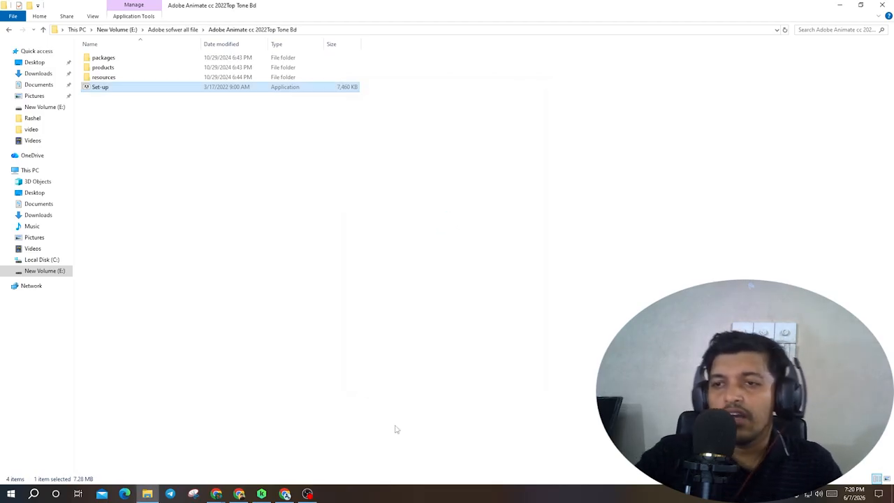
- Check the Meet window, then minimize the browser and File Explorer to reach the desktop
{"action": "left_click", "coordinate": [217, 494]}
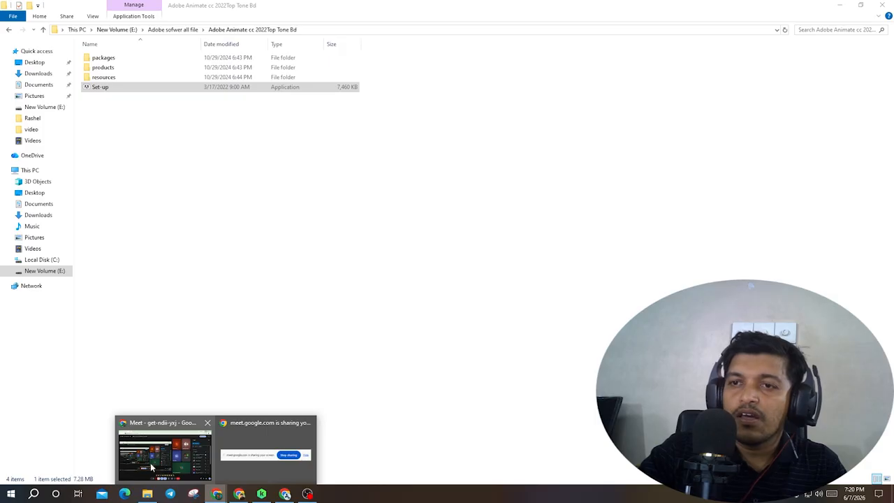
{"action": "left_click", "coordinate": [164, 447]}
{"action": "mouse_move", "coordinate": [563, 287]}
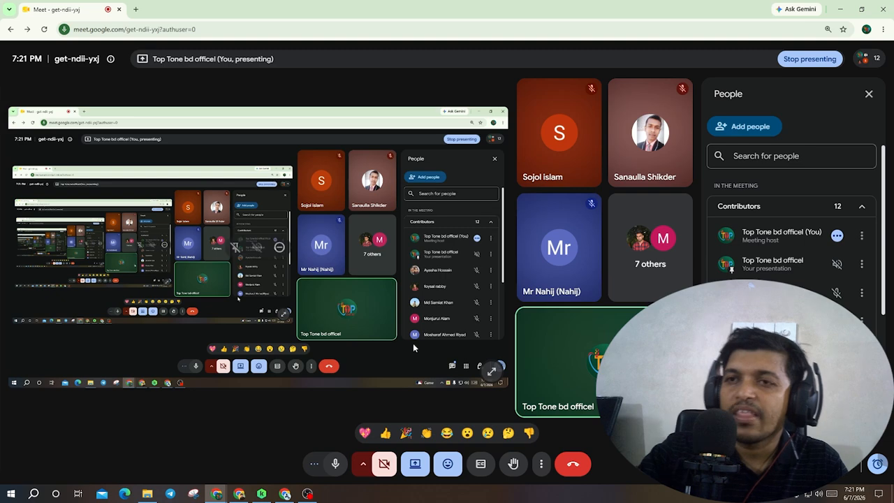
{"action": "left_click", "coordinate": [842, 7]}
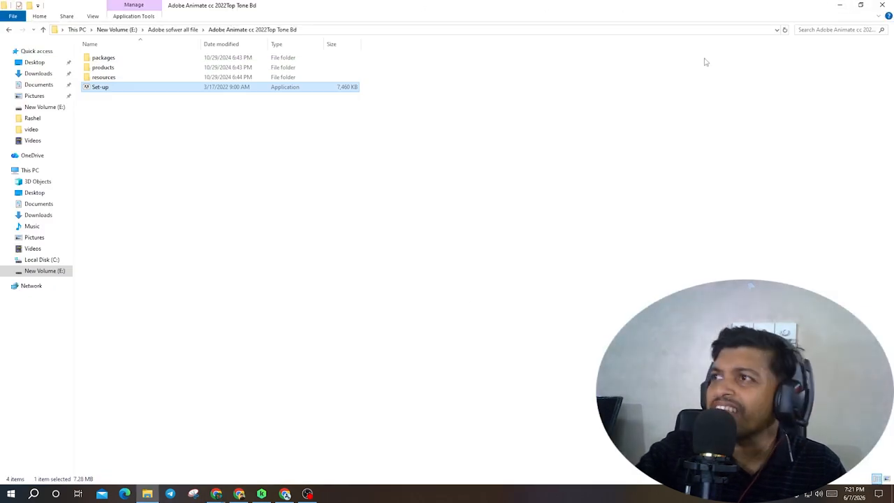
{"action": "left_click", "coordinate": [831, 5]}
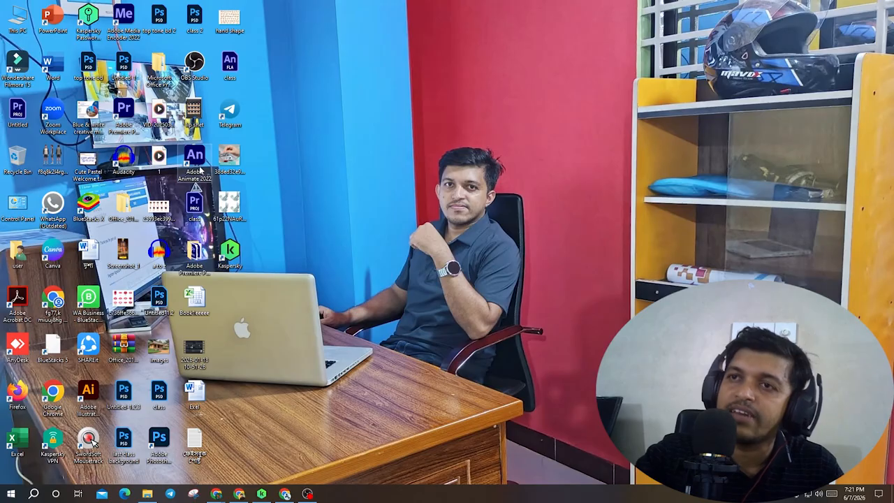
- Launch Adobe Animate 2022 from the desktop and decline reopening the auto-recover files
{"action": "left_click", "coordinate": [198, 162]}
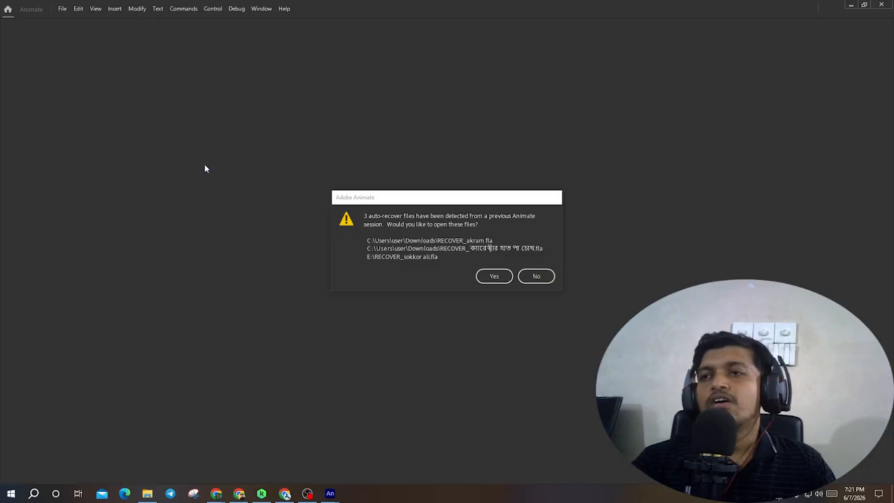
{"action": "left_click", "coordinate": [536, 277]}
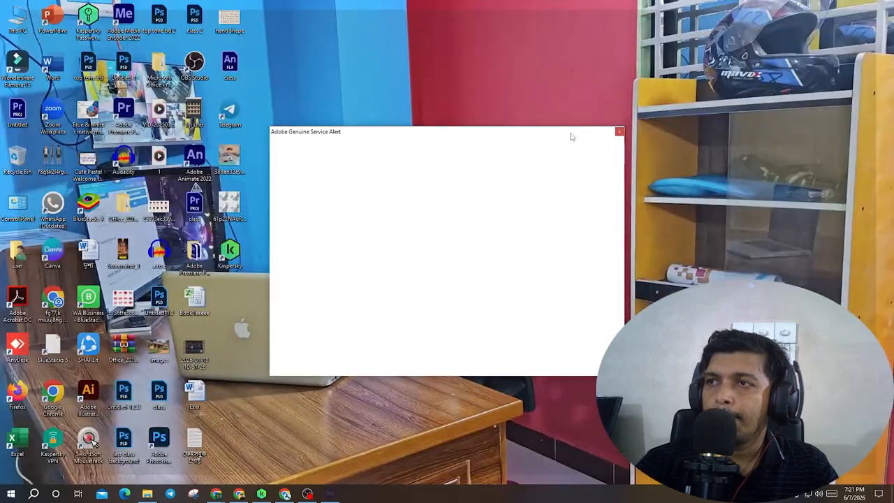
- Move the Adobe Genuine Service Alert window off screen and reopen Animate to its home screen
{"action": "left_click_drag", "start_coordinate": [570, 135], "coordinate": [570, 195]}
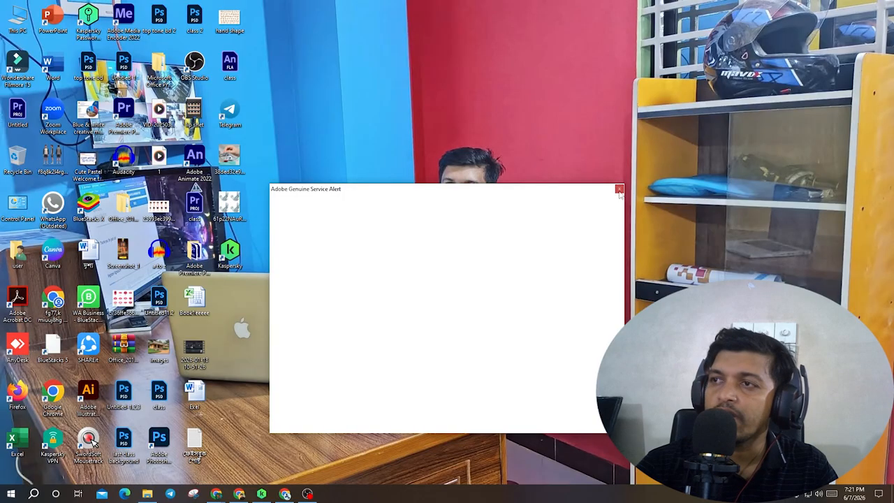
{"action": "left_click_drag", "start_coordinate": [492, 190], "coordinate": [564, 500]}
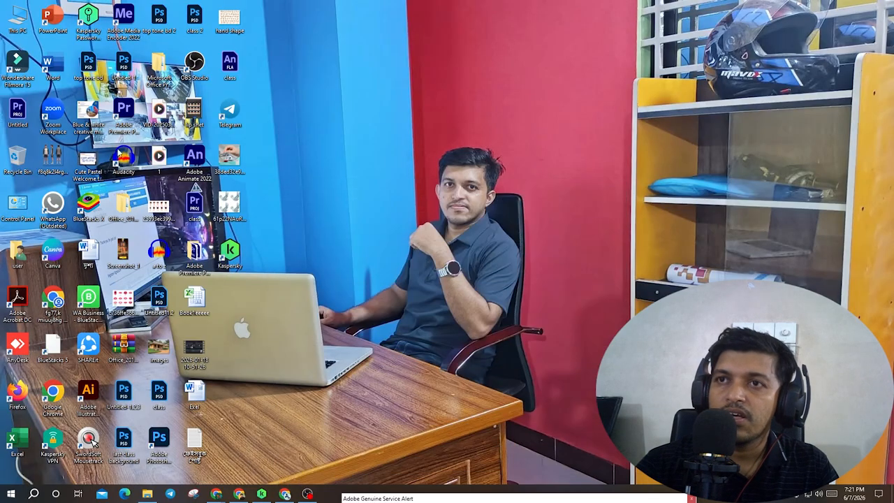
{"action": "left_click", "coordinate": [200, 161]}
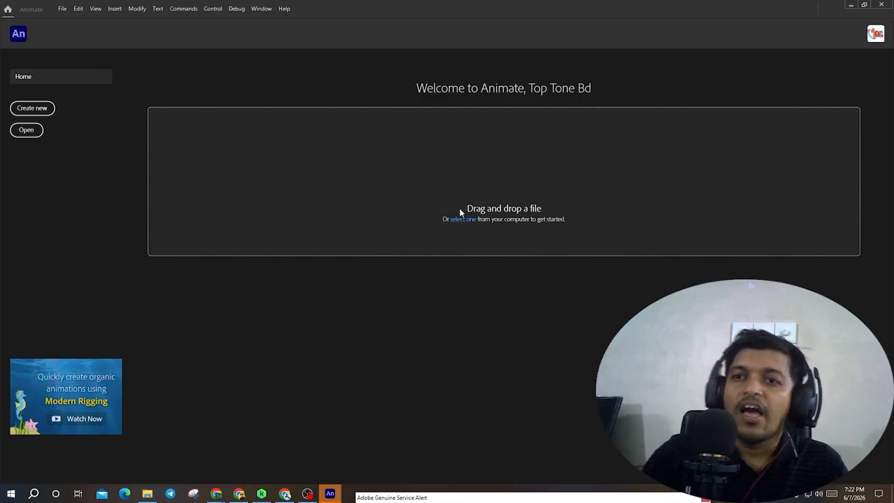
{"action": "left_click", "coordinate": [880, 5]}
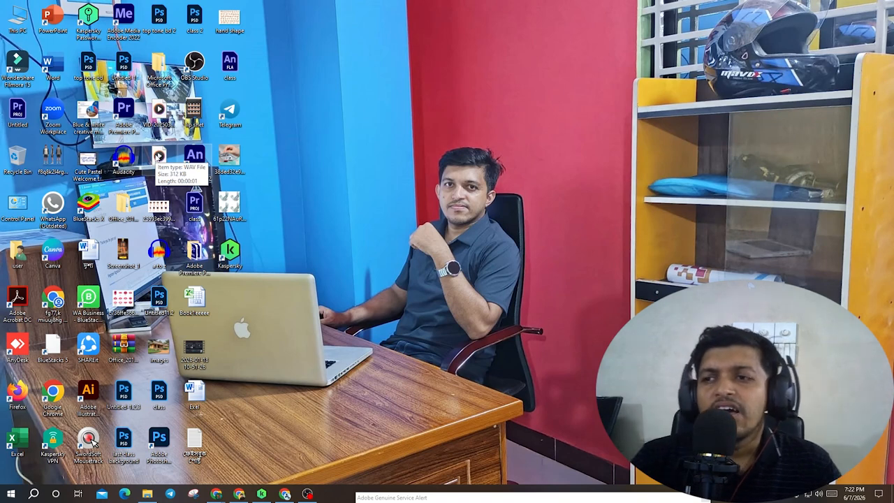
{"action": "double_click", "coordinate": [210, 159]}
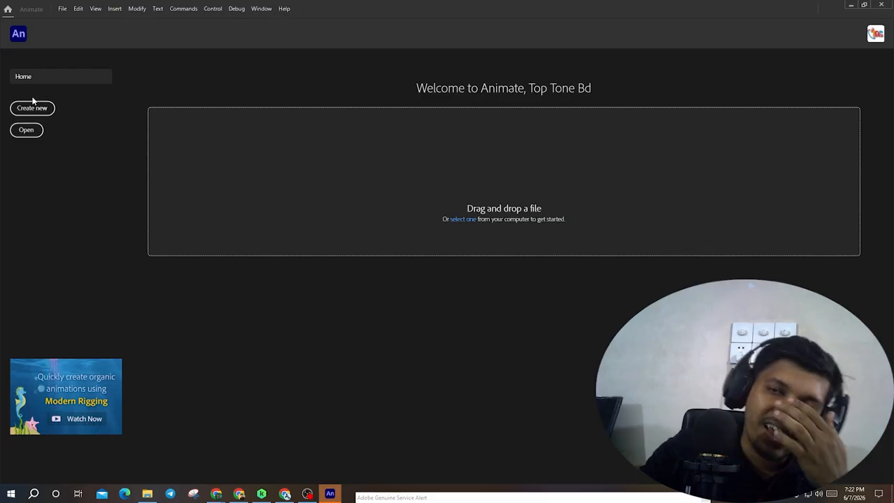
- Create a new Full HD 1920 x 1080 Character Animation document at 25 fps
{"action": "left_click", "coordinate": [63, 9]}
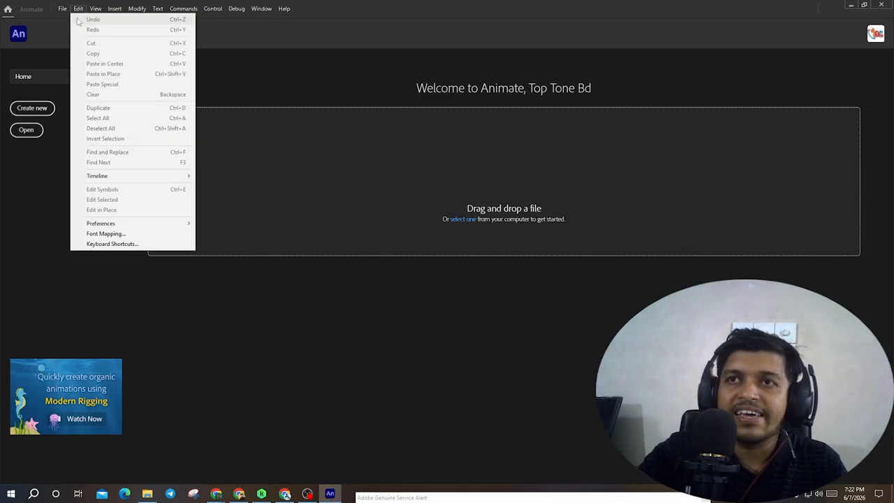
{"action": "left_click", "coordinate": [74, 20]}
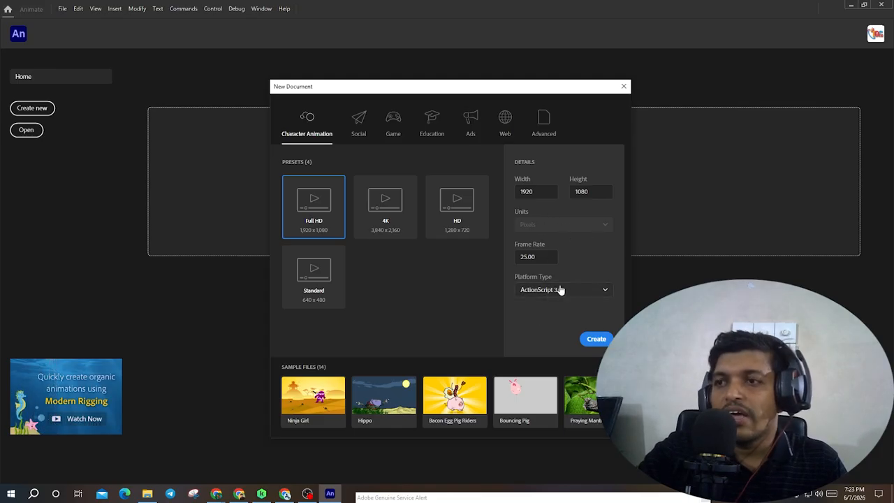
{"action": "left_click", "coordinate": [598, 344]}
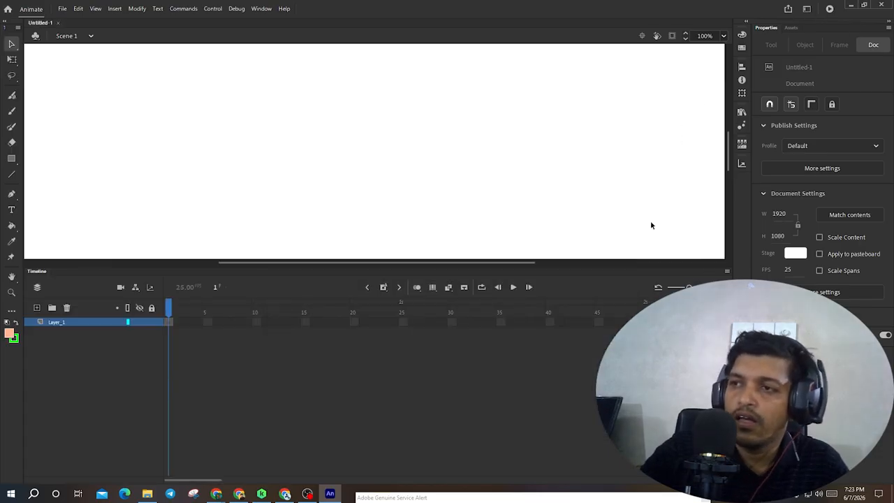
- Lower the timeline panel to enlarge the stage area and zoom the stage to 41%
{"action": "left_click_drag", "start_coordinate": [599, 268], "coordinate": [594, 411]}
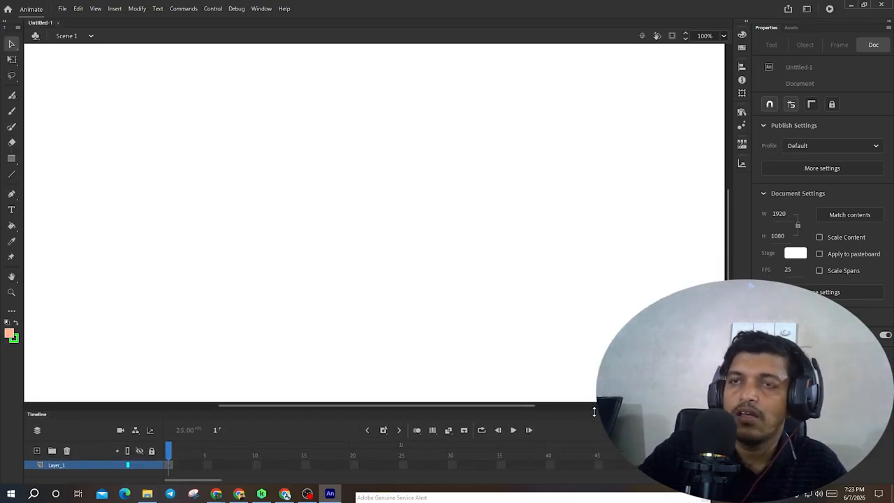
{"action": "scroll", "coordinate": [465, 191], "scroll_direction": "down", "scroll_amount": 4}
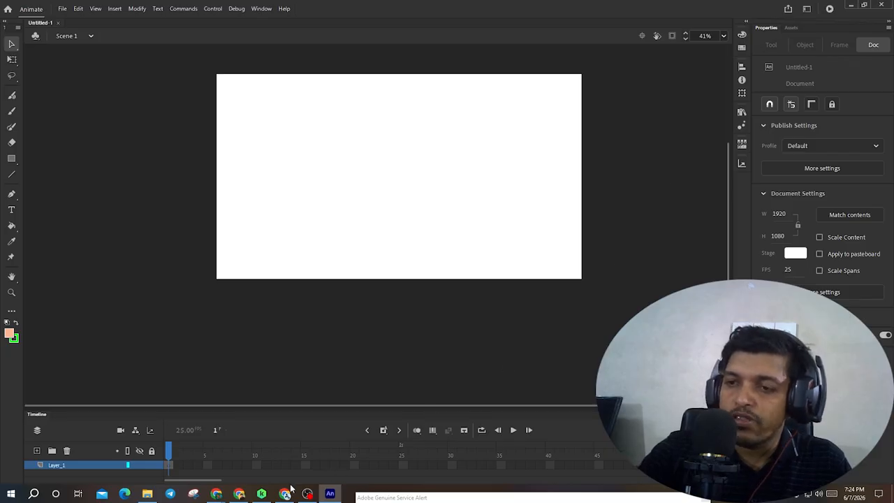
- Check the Meet call window and return to the Untitled-1 Animate document
{"action": "mouse_move", "coordinate": [222, 495]}
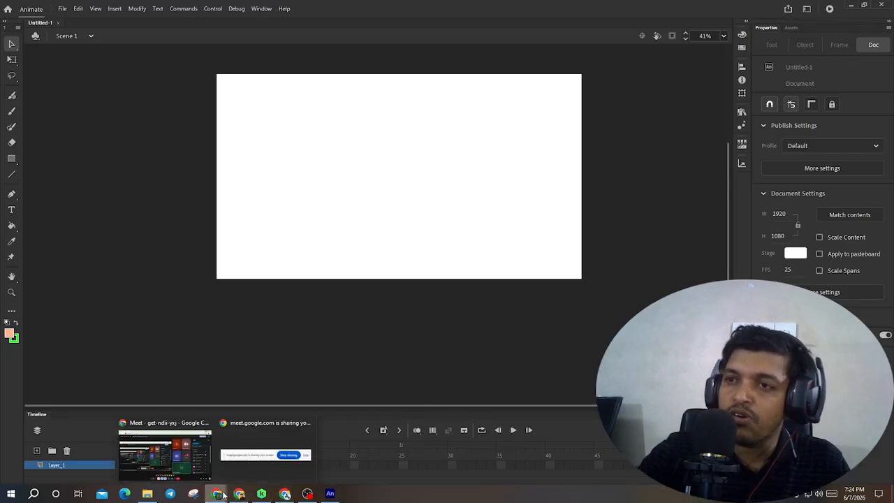
{"action": "left_click", "coordinate": [179, 462]}
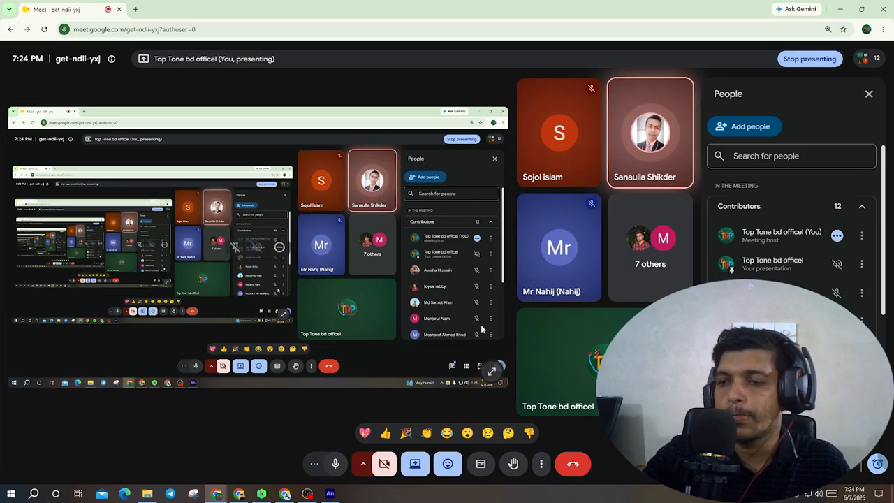
{"action": "mouse_move", "coordinate": [330, 493]}
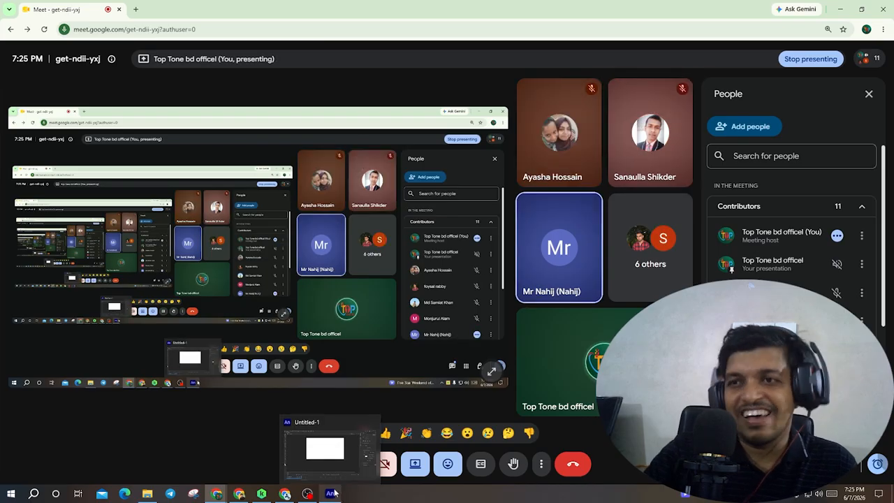
{"action": "left_click", "coordinate": [324, 447]}
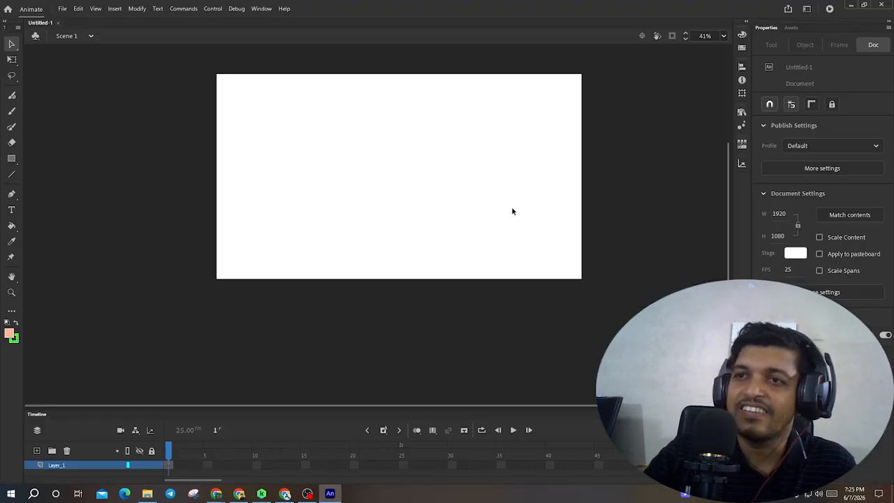
{"action": "scroll", "coordinate": [376, 190], "scroll_direction": "up", "scroll_amount": 3}
{"action": "scroll", "coordinate": [378, 194], "scroll_direction": "down", "scroll_amount": 4}
{"action": "scroll", "coordinate": [380, 187], "scroll_direction": "up", "scroll_amount": 4}
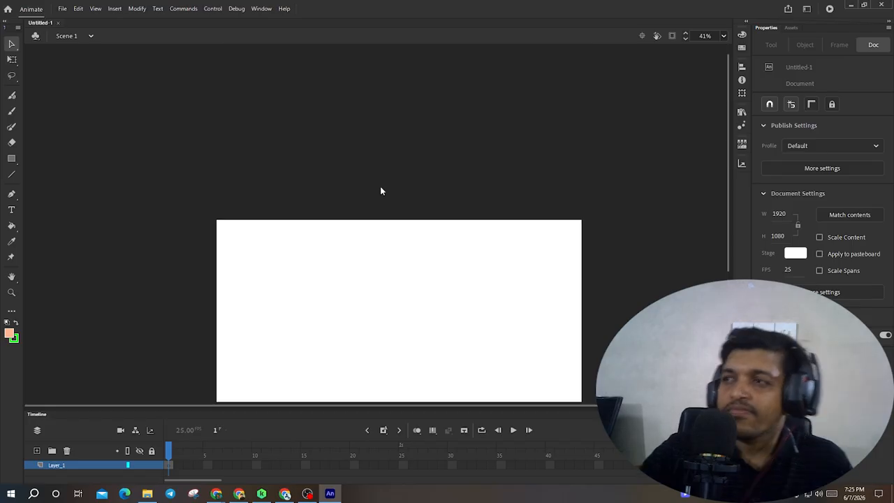
{"action": "scroll", "coordinate": [374, 190], "scroll_direction": "down", "scroll_amount": 1}
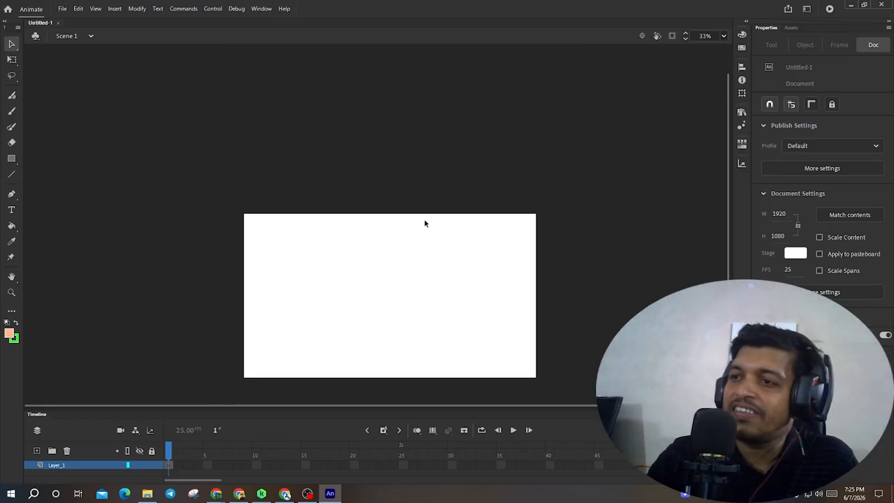
{"action": "scroll", "coordinate": [400, 229], "scroll_direction": "down", "scroll_amount": 3}
{"action": "scroll", "coordinate": [405, 236], "scroll_direction": "up", "scroll_amount": 4}
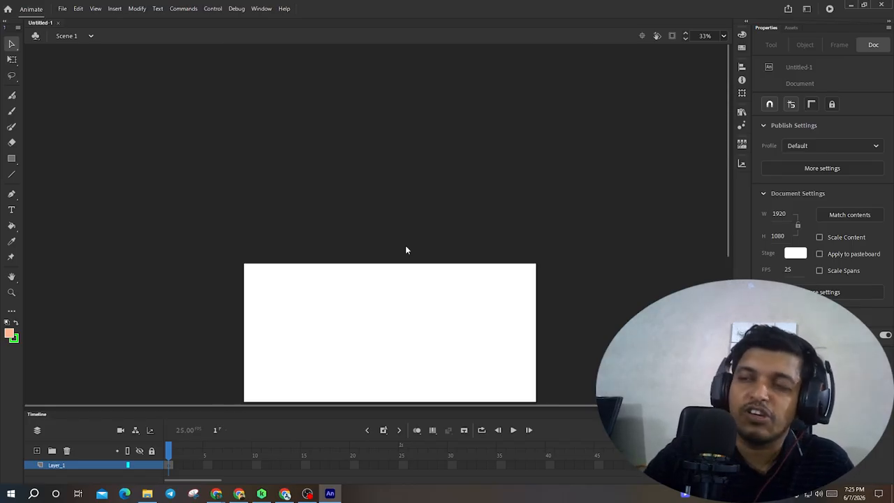
{"action": "scroll", "coordinate": [405, 248], "scroll_direction": "down", "scroll_amount": 3}
{"action": "scroll", "coordinate": [406, 248], "scroll_direction": "up", "scroll_amount": 2}
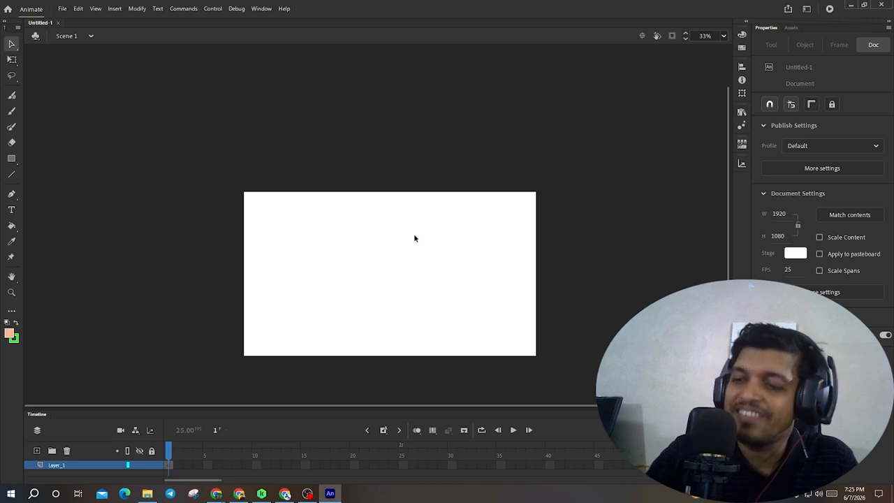
{"action": "scroll", "coordinate": [414, 238], "scroll_direction": "up", "scroll_amount": 2}
{"action": "scroll", "coordinate": [415, 237], "scroll_direction": "down", "scroll_amount": 4}
{"action": "scroll", "coordinate": [415, 237], "scroll_direction": "up", "scroll_amount": 4}
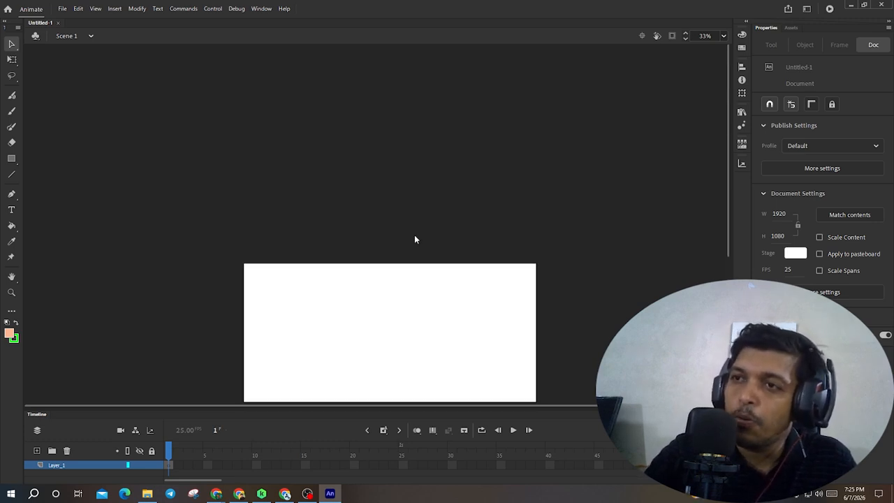
{"action": "scroll", "coordinate": [415, 238], "scroll_direction": "down", "scroll_amount": 6}
{"action": "scroll", "coordinate": [414, 239], "scroll_direction": "up", "scroll_amount": 4}
{"action": "scroll", "coordinate": [415, 239], "scroll_direction": "up", "scroll_amount": 2}
{"action": "scroll", "coordinate": [414, 240], "scroll_direction": "down", "scroll_amount": 2}
{"action": "scroll", "coordinate": [415, 239], "scroll_direction": "up", "scroll_amount": 2}
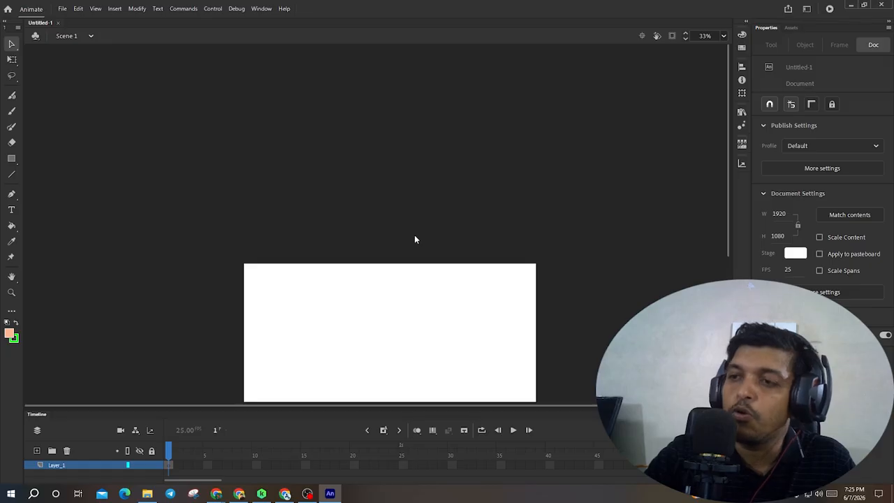
{"action": "scroll", "coordinate": [414, 276], "scroll_direction": "down", "scroll_amount": 2}
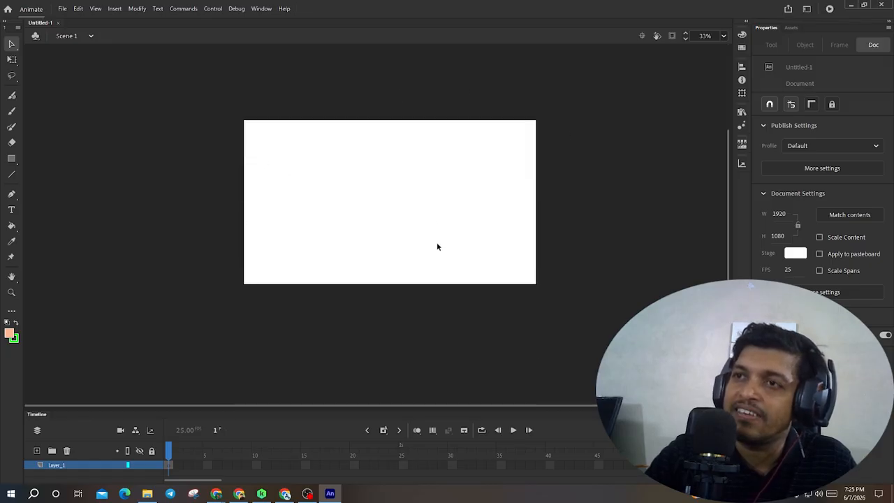
{"action": "scroll", "coordinate": [437, 245], "scroll_direction": "up", "scroll_amount": 2}
{"action": "scroll", "coordinate": [452, 283], "scroll_direction": "down", "scroll_amount": 2}
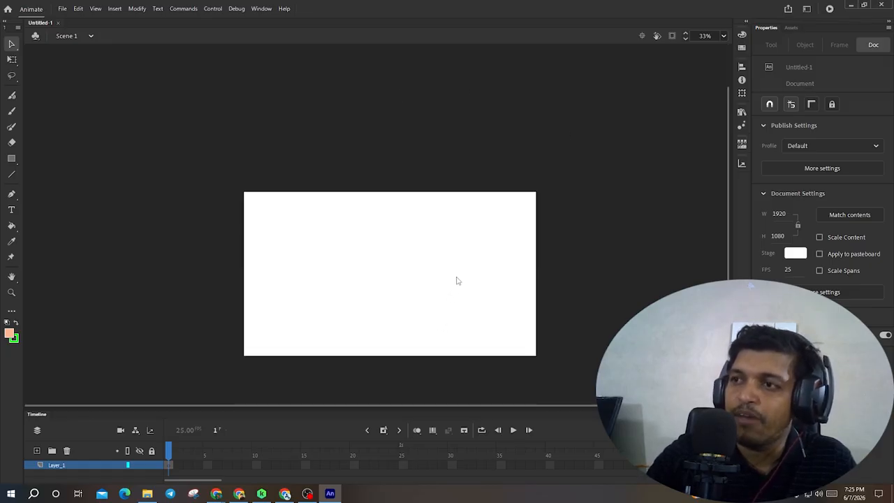
{"action": "scroll", "coordinate": [457, 279], "scroll_direction": "up", "scroll_amount": 2}
{"action": "scroll", "coordinate": [455, 293], "scroll_direction": "down", "scroll_amount": 1}
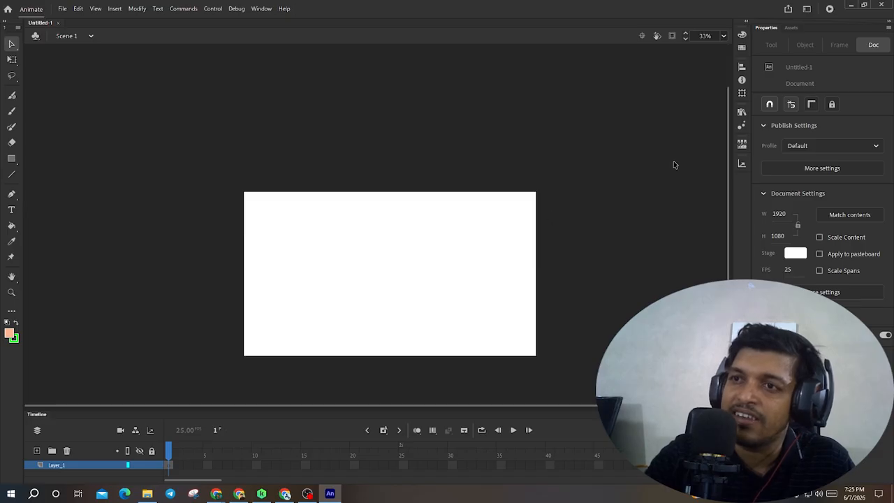
{"action": "scroll", "coordinate": [475, 153], "scroll_direction": "down", "scroll_amount": 5}
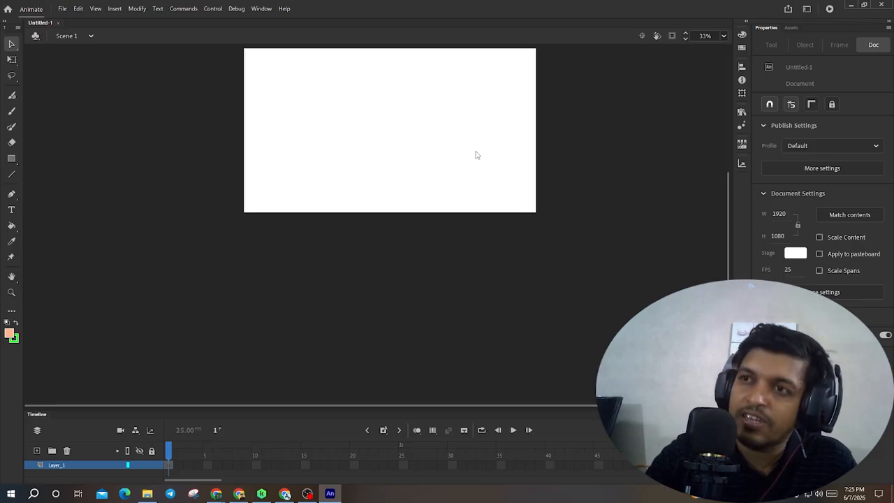
{"action": "scroll", "coordinate": [457, 275], "scroll_direction": "up", "scroll_amount": 5}
{"action": "scroll", "coordinate": [437, 74], "scroll_direction": "down", "scroll_amount": 5}
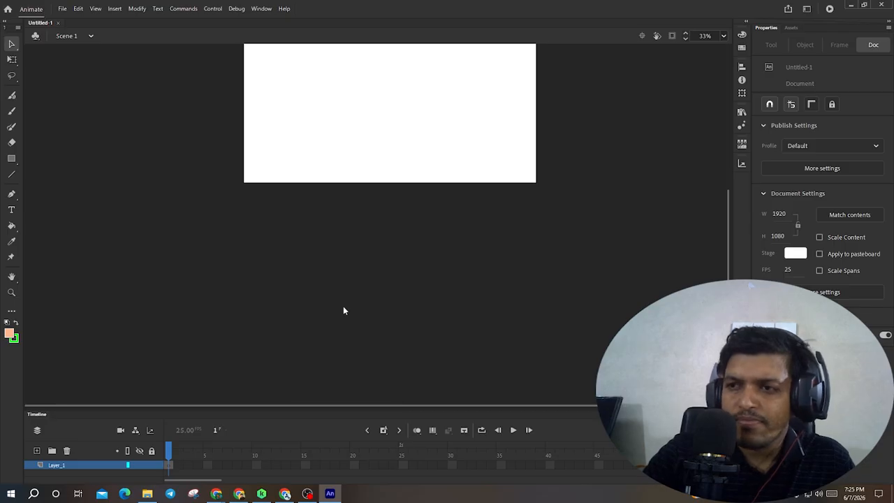
{"action": "scroll", "coordinate": [356, 311], "scroll_direction": "up", "scroll_amount": 5}
{"action": "scroll", "coordinate": [369, 314], "scroll_direction": "down", "scroll_amount": 5}
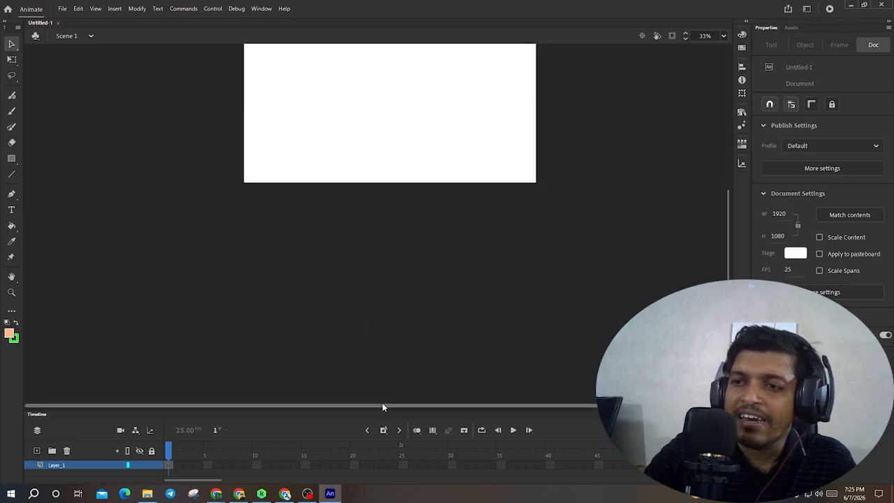
- Zoom the stage to 79%, pick the Oval tool and draw a small ellipse near the stage's upper-left corner
{"action": "left_click_drag", "start_coordinate": [382, 405], "coordinate": [289, 395]}
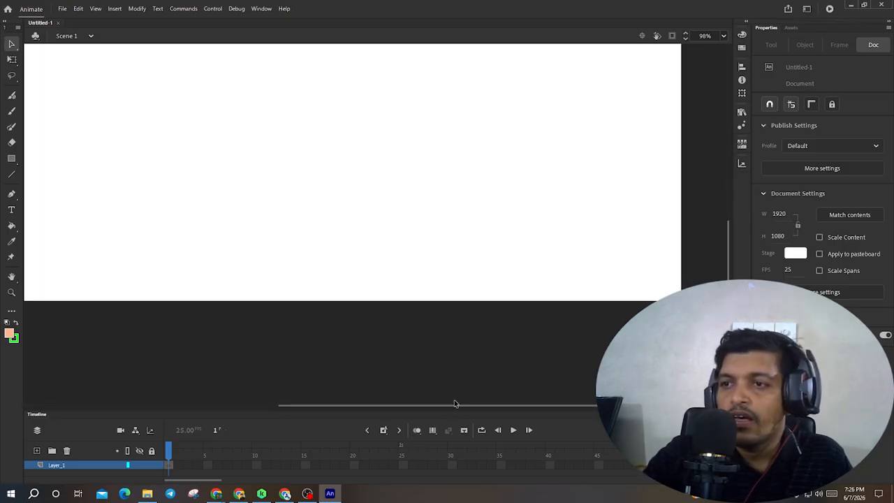
{"action": "left_click_drag", "start_coordinate": [461, 405], "coordinate": [333, 396]}
{"action": "left_click_drag", "start_coordinate": [728, 277], "coordinate": [631, 223]}
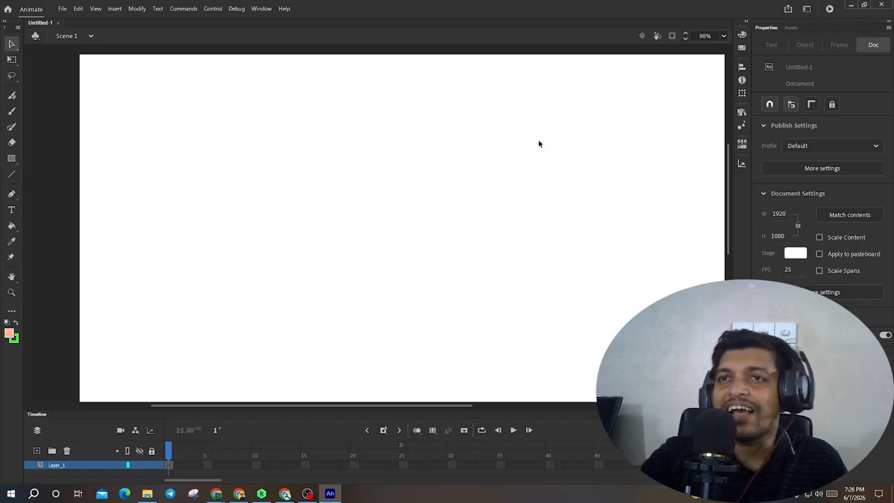
{"action": "scroll", "coordinate": [200, 204], "scroll_direction": "down", "scroll_amount": 1}
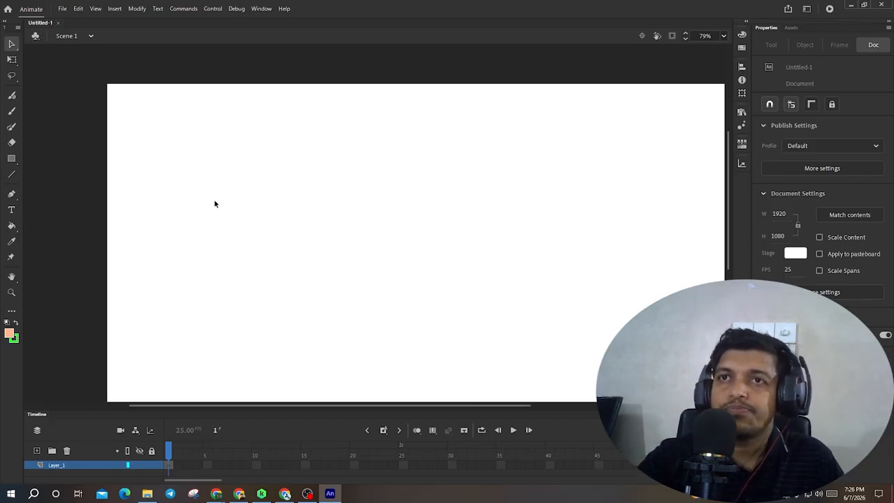
{"action": "left_click", "coordinate": [12, 160]}
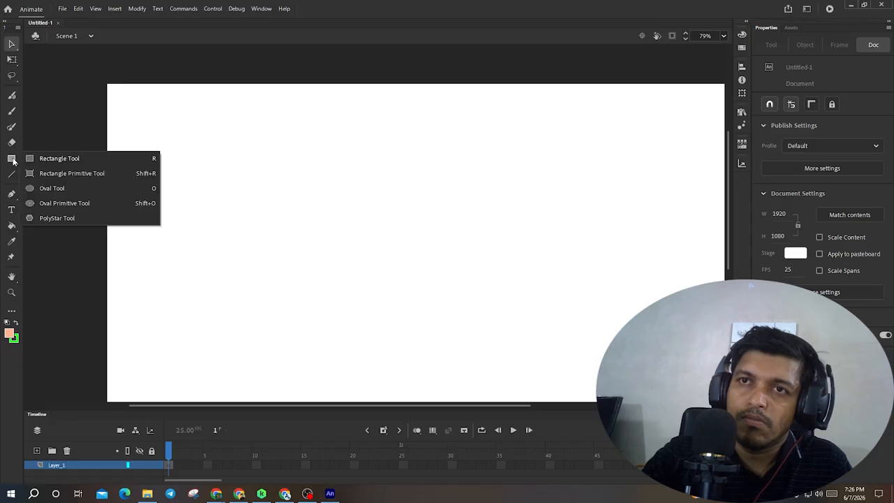
{"action": "left_click", "coordinate": [41, 187]}
{"action": "left_click_drag", "start_coordinate": [133, 104], "coordinate": [180, 141]}
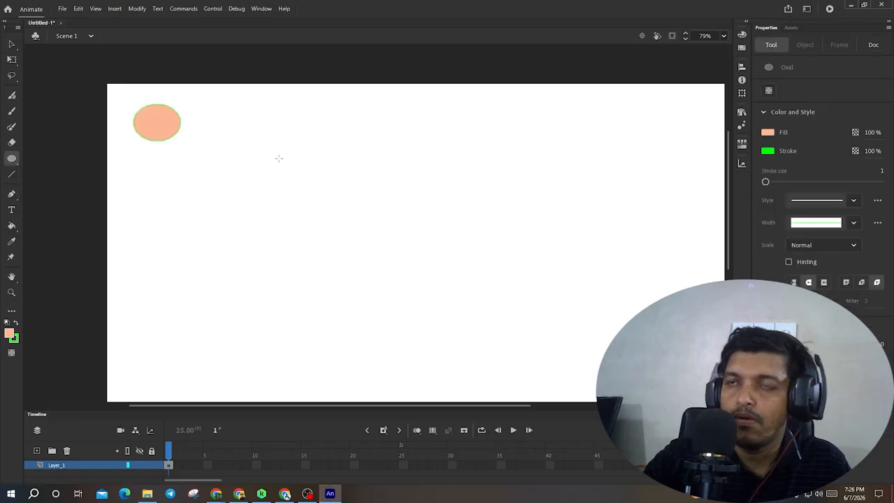
- Draw several more ovals across the stage: a large circle, long flat ellipses and a small upper-right ellipse
{"action": "left_click_drag", "start_coordinate": [279, 158], "coordinate": [376, 245]}
{"action": "left_click_drag", "start_coordinate": [459, 225], "coordinate": [568, 291]}
{"action": "left_click_drag", "start_coordinate": [596, 336], "coordinate": [618, 371]}
{"action": "left_click_drag", "start_coordinate": [651, 271], "coordinate": [388, 245]}
{"action": "left_click_drag", "start_coordinate": [581, 132], "coordinate": [715, 122]}
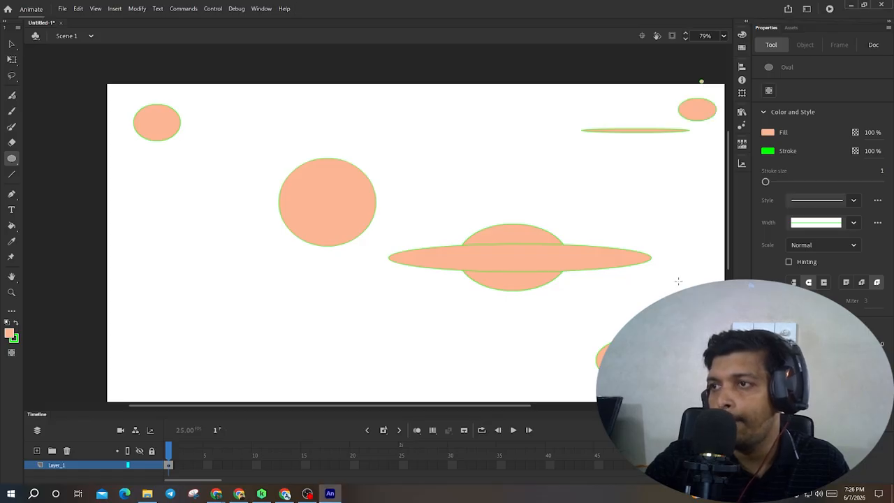
- Pan the stage and draw more ovals, including a medium ellipse and a small one near the lower-left corner
{"action": "left_click_drag", "start_coordinate": [662, 250], "coordinate": [445, 219]}
{"action": "left_click_drag", "start_coordinate": [473, 265], "coordinate": [456, 139]}
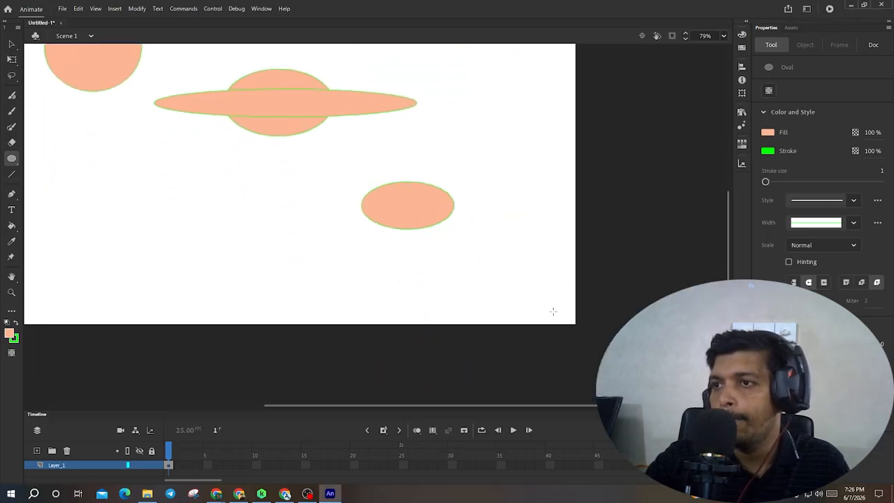
{"action": "left_click_drag", "start_coordinate": [530, 282], "coordinate": [572, 323]}
{"action": "left_click_drag", "start_coordinate": [357, 283], "coordinate": [633, 238]}
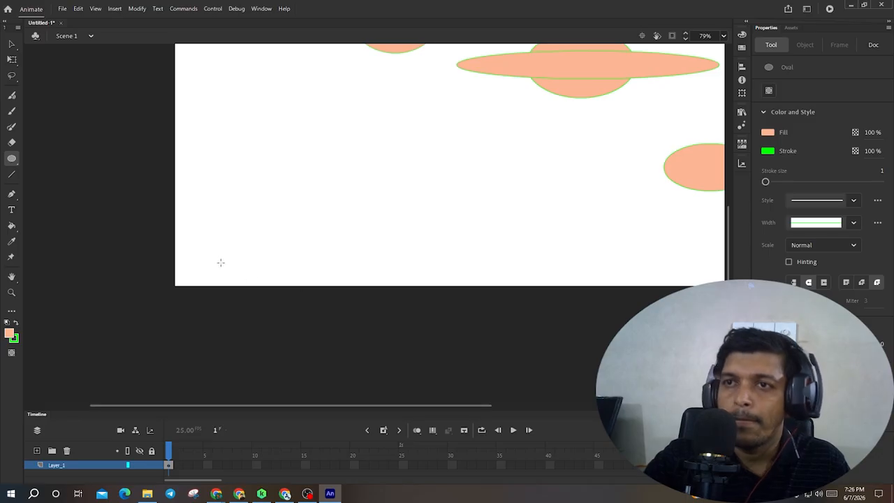
{"action": "left_click_drag", "start_coordinate": [202, 277], "coordinate": [221, 297]}
- Zoom in on the ringed shape, draw another oval beside it and undo it
{"action": "scroll", "coordinate": [311, 286], "scroll_direction": "up", "scroll_amount": 5}
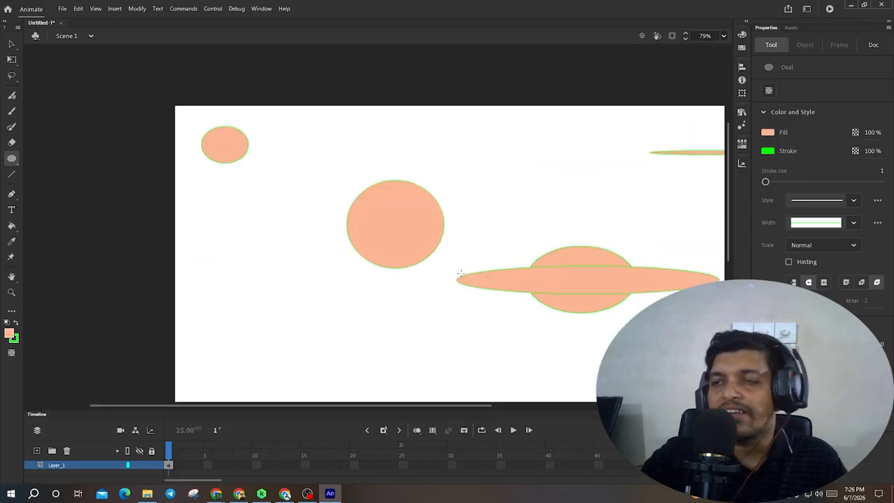
{"action": "scroll", "coordinate": [564, 307], "scroll_direction": "up", "scroll_amount": 3}
{"action": "left_click_drag", "start_coordinate": [578, 285], "coordinate": [292, 269]}
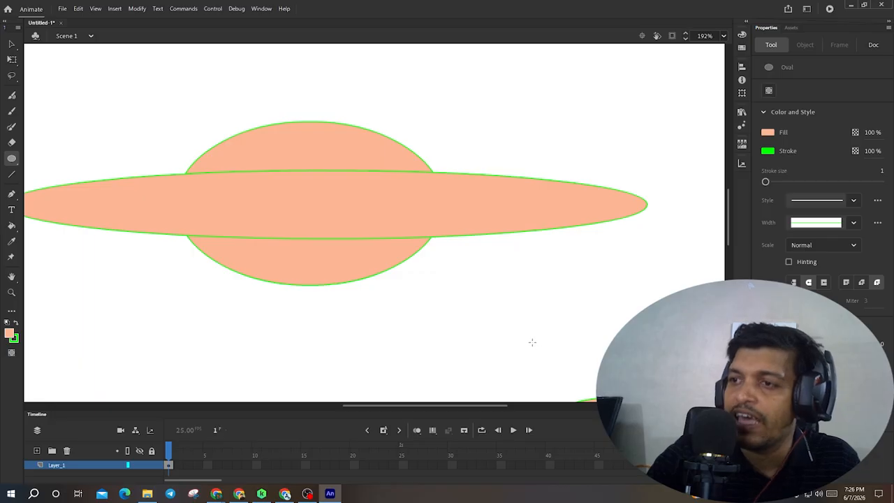
{"action": "left_click_drag", "start_coordinate": [532, 343], "coordinate": [457, 258]}
{"action": "key", "text": "ctrl+z"}
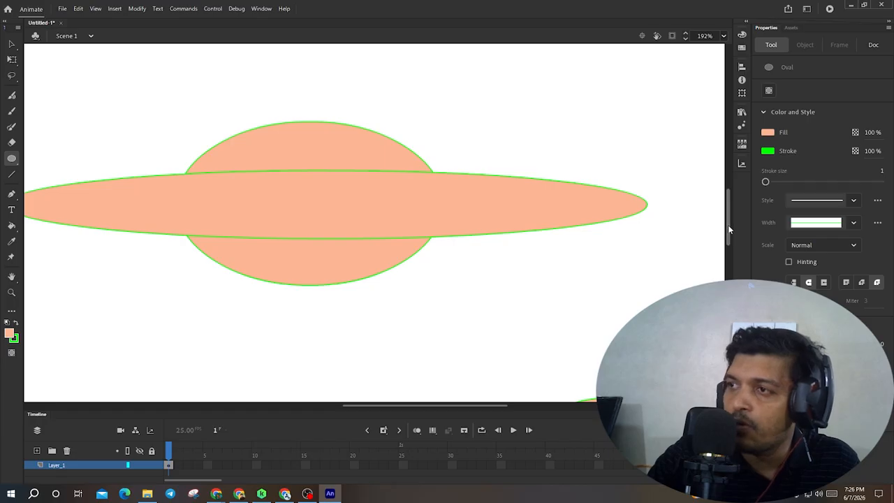
- Pan around the zoomed stage and zoom out with the Selection tool to review all the drawn ovals
{"action": "left_click_drag", "start_coordinate": [729, 229], "coordinate": [729, 327]}
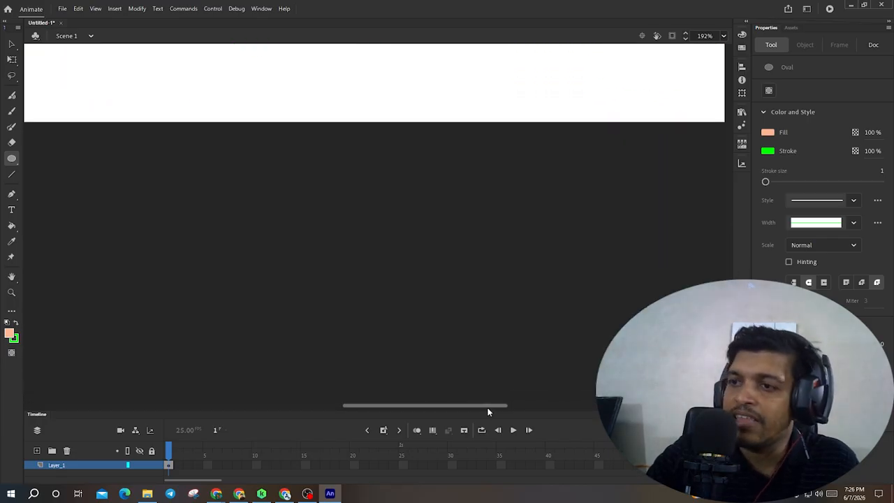
{"action": "left_click_drag", "start_coordinate": [488, 412], "coordinate": [589, 403]}
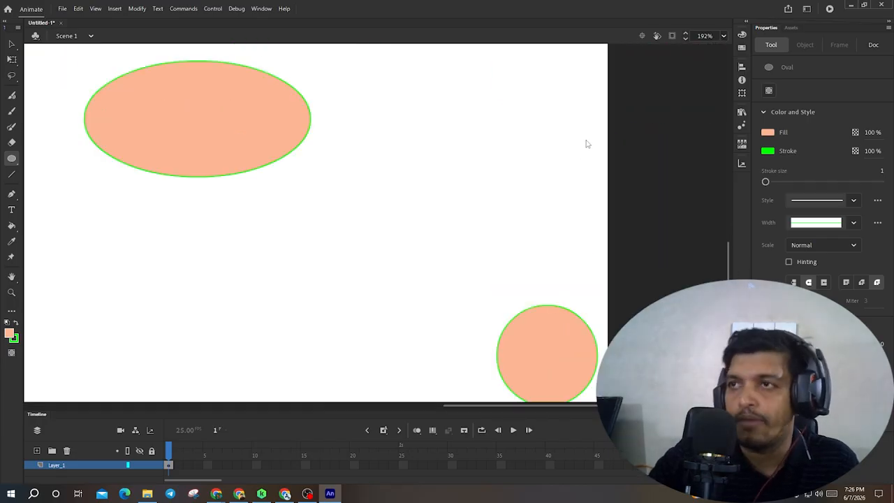
{"action": "scroll", "coordinate": [516, 228], "scroll_direction": "down", "scroll_amount": 3}
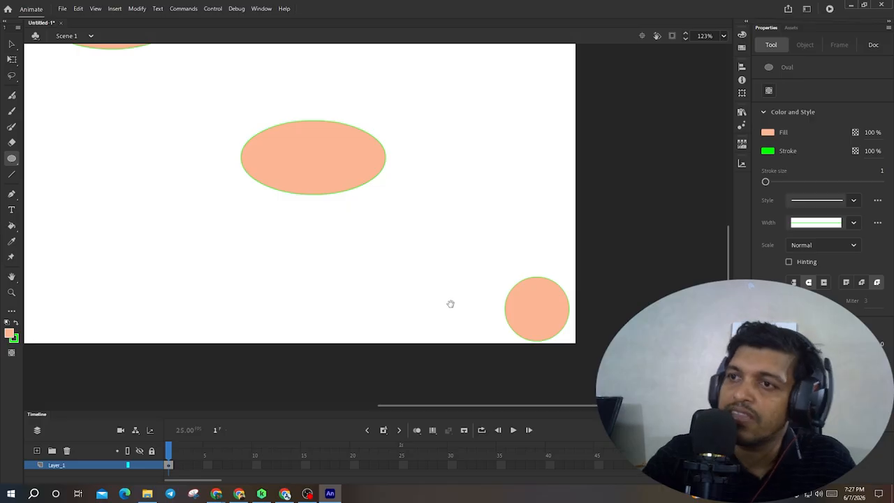
{"action": "left_click_drag", "start_coordinate": [450, 304], "coordinate": [510, 322]}
{"action": "left_click_drag", "start_coordinate": [359, 254], "coordinate": [496, 302]}
{"action": "left_click_drag", "start_coordinate": [339, 226], "coordinate": [609, 408]}
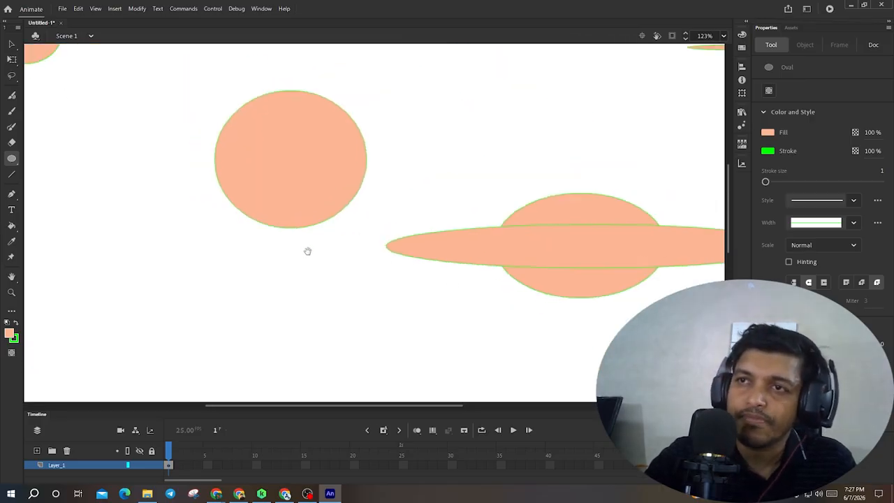
{"action": "left_click_drag", "start_coordinate": [247, 224], "coordinate": [460, 276]}
{"action": "left_click_drag", "start_coordinate": [337, 183], "coordinate": [376, 397]}
{"action": "left_click_drag", "start_coordinate": [317, 326], "coordinate": [439, 153]}
{"action": "left_click_drag", "start_coordinate": [429, 350], "coordinate": [352, 143]}
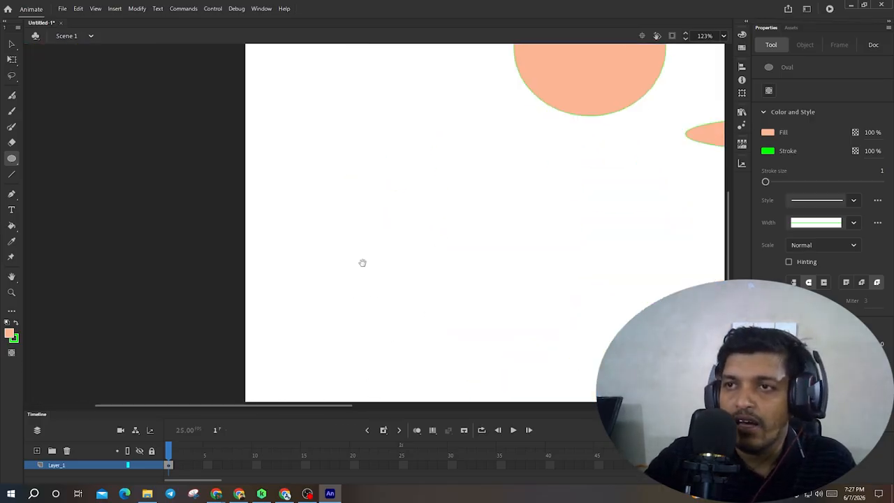
{"action": "left_click_drag", "start_coordinate": [366, 335], "coordinate": [336, 173]}
{"action": "left_click_drag", "start_coordinate": [340, 320], "coordinate": [228, 421]}
{"action": "left_click_drag", "start_coordinate": [471, 202], "coordinate": [347, 362]}
{"action": "left_click_drag", "start_coordinate": [542, 201], "coordinate": [333, 312]}
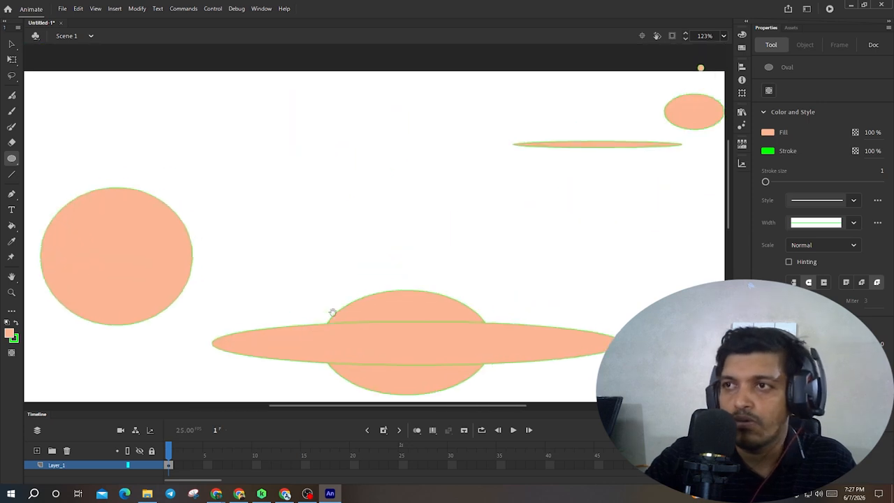
{"action": "left_click_drag", "start_coordinate": [560, 226], "coordinate": [411, 328]}
{"action": "left_click_drag", "start_coordinate": [594, 255], "coordinate": [378, 244]}
{"action": "left_click_drag", "start_coordinate": [465, 295], "coordinate": [395, 212]}
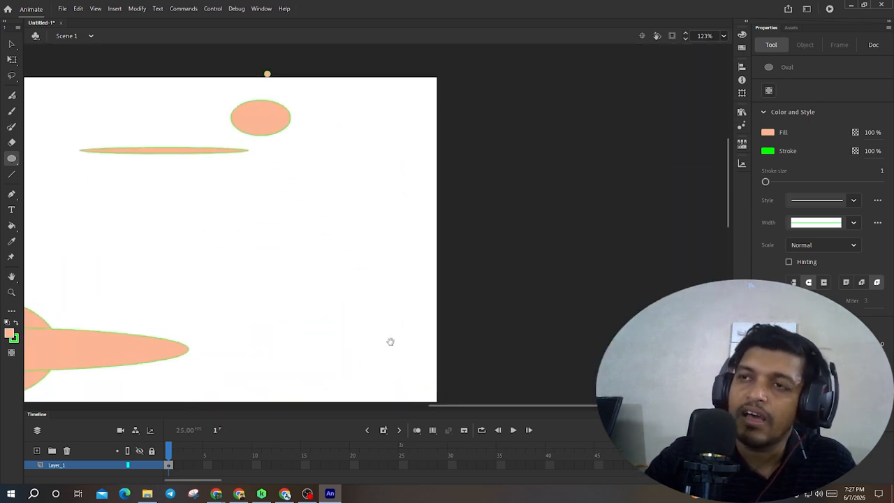
{"action": "left_click_drag", "start_coordinate": [386, 327], "coordinate": [387, 228]}
{"action": "left_click_drag", "start_coordinate": [441, 362], "coordinate": [419, 165]}
{"action": "mouse_move", "coordinate": [393, 285]}
{"action": "left_mouse_down"}
{"action": "mouse_move", "coordinate": [413, 163]}
{"action": "mouse_move", "coordinate": [551, 49]}
{"action": "left_mouse_up"}
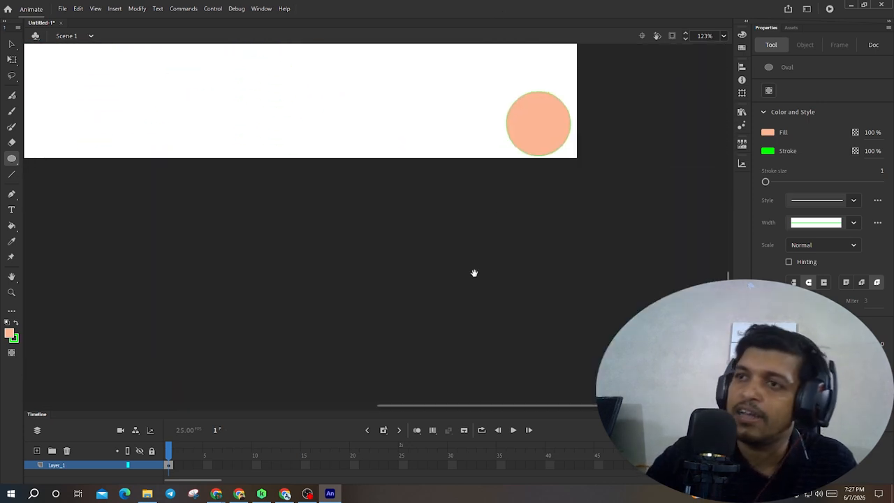
{"action": "left_click_drag", "start_coordinate": [316, 148], "coordinate": [393, 344]}
{"action": "left_click_drag", "start_coordinate": [473, 253], "coordinate": [515, 326]}
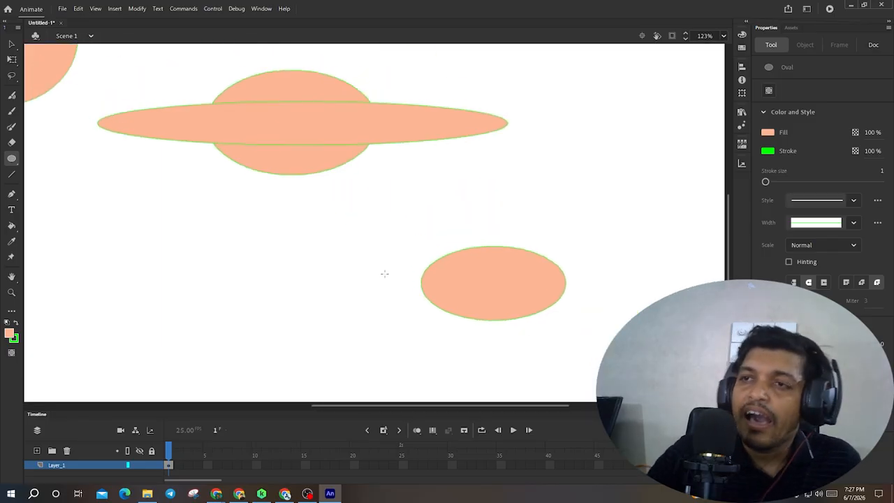
{"action": "key", "text": "v"}
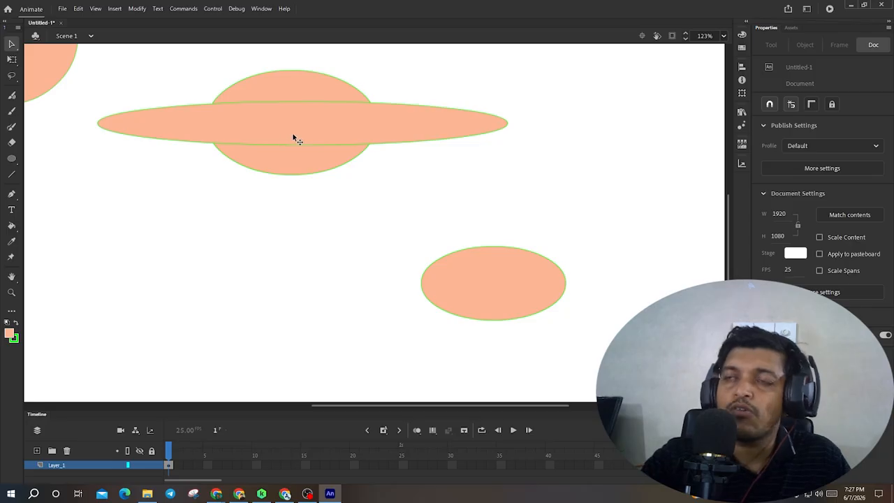
{"action": "scroll", "coordinate": [292, 132], "scroll_direction": "down", "scroll_amount": 3}
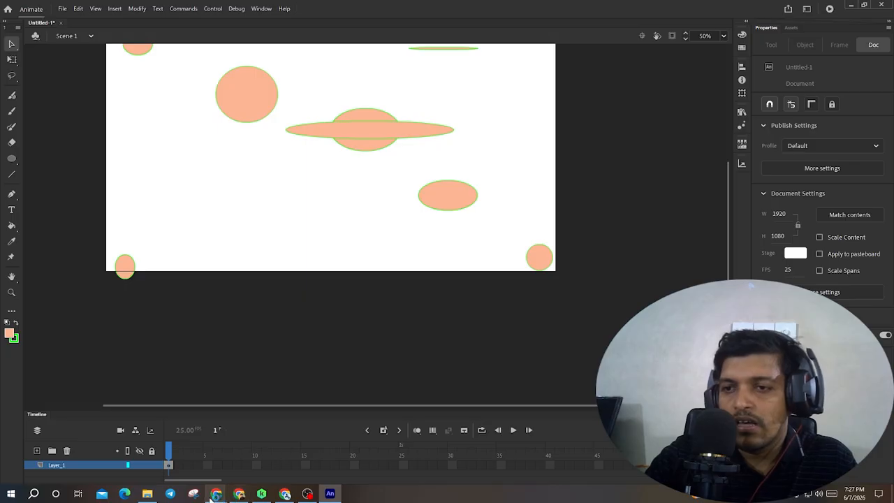
- Switch to the Google Meet call in the browser
{"action": "mouse_move", "coordinate": [239, 494]}
{"action": "left_click", "coordinate": [267, 447]}
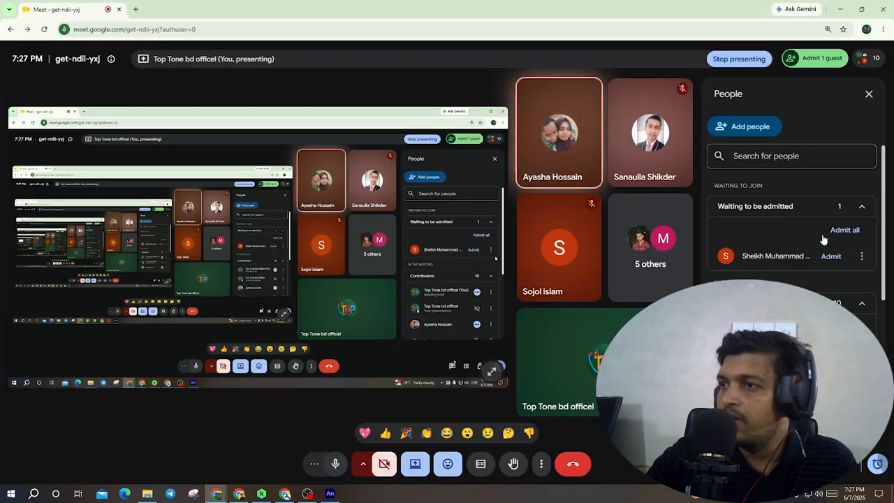
- Admit all waiting guests into the Google Meet call and switch back to Animate
{"action": "left_click", "coordinate": [836, 232]}
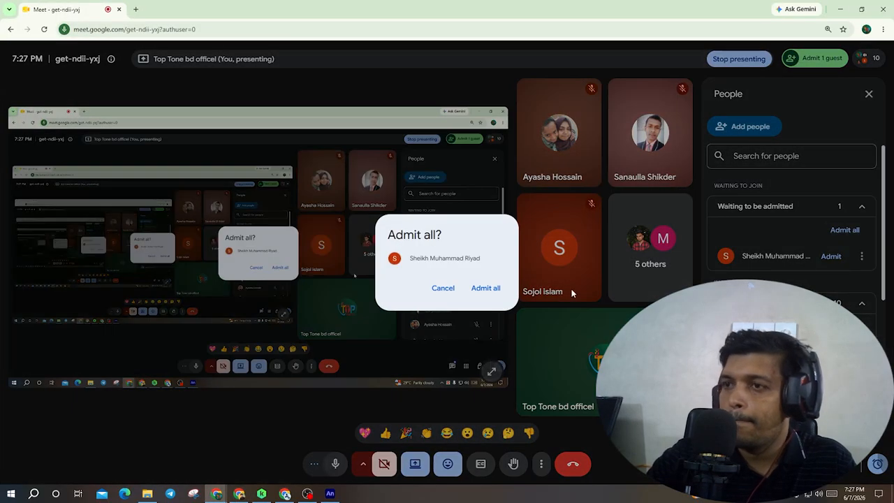
{"action": "left_click", "coordinate": [485, 287]}
{"action": "left_click", "coordinate": [328, 494]}
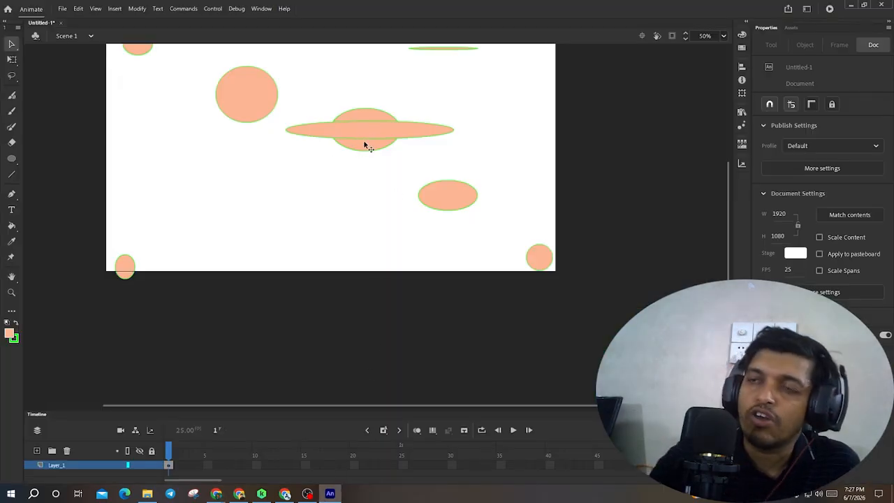
- Zoom in and out of the stage repeatedly to examine the drawn ovals at different magnifications
{"action": "scroll", "coordinate": [364, 145], "scroll_direction": "up", "scroll_amount": 10}
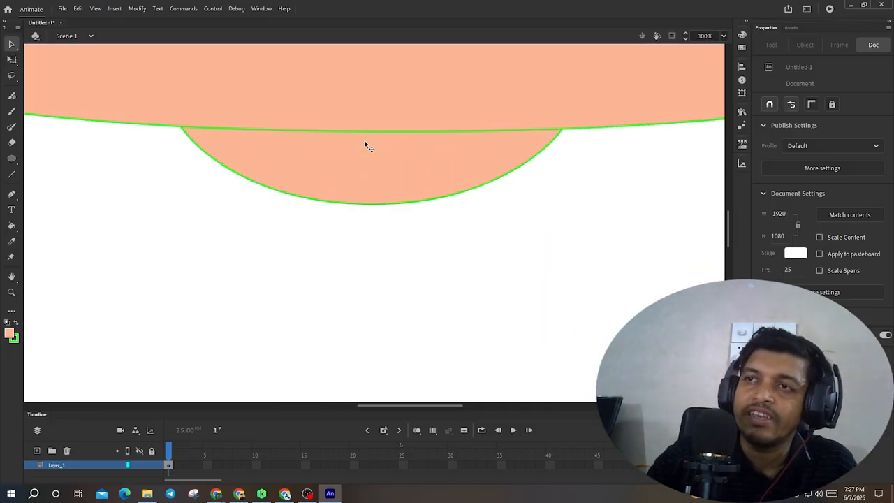
{"action": "scroll", "coordinate": [376, 143], "scroll_direction": "up", "scroll_amount": 4}
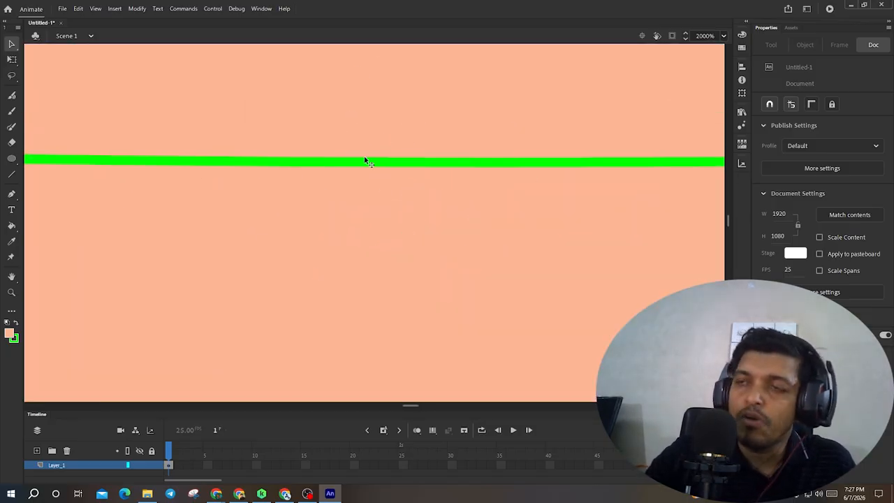
{"action": "scroll", "coordinate": [364, 160], "scroll_direction": "down", "scroll_amount": 12}
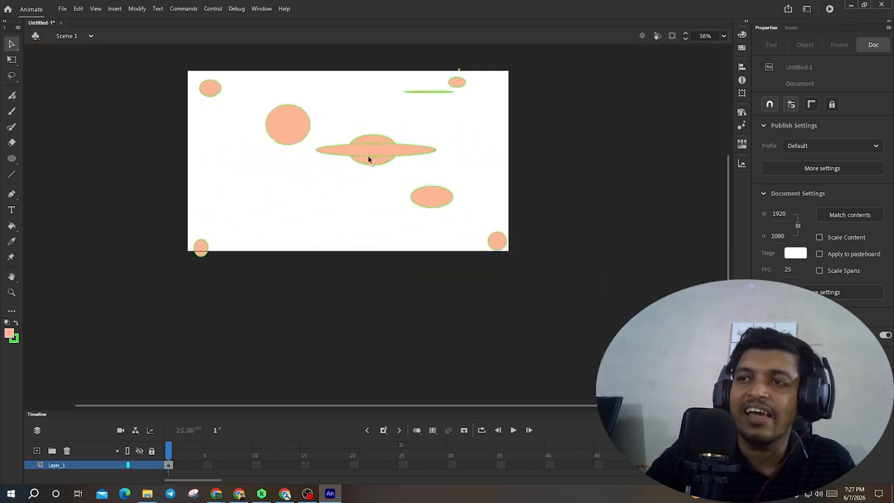
{"action": "scroll", "coordinate": [369, 159], "scroll_direction": "down", "scroll_amount": 2}
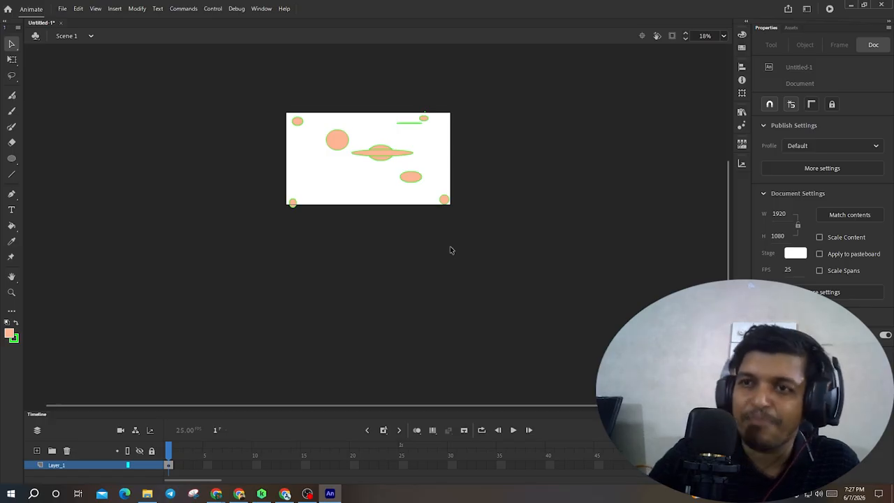
{"action": "scroll", "coordinate": [432, 251], "scroll_direction": "up", "scroll_amount": 3}
{"action": "scroll", "coordinate": [432, 252], "scroll_direction": "down", "scroll_amount": 3}
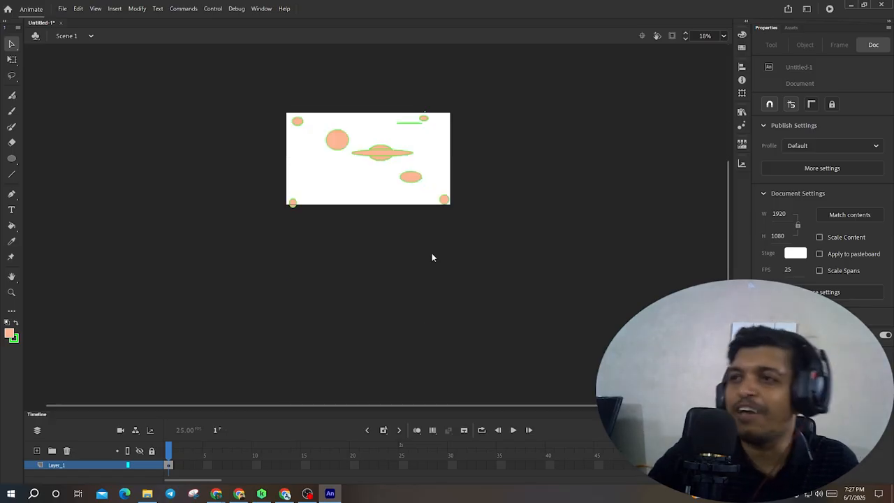
{"action": "scroll", "coordinate": [434, 266], "scroll_direction": "down", "scroll_amount": 1}
{"action": "scroll", "coordinate": [434, 266], "scroll_direction": "up", "scroll_amount": 2}
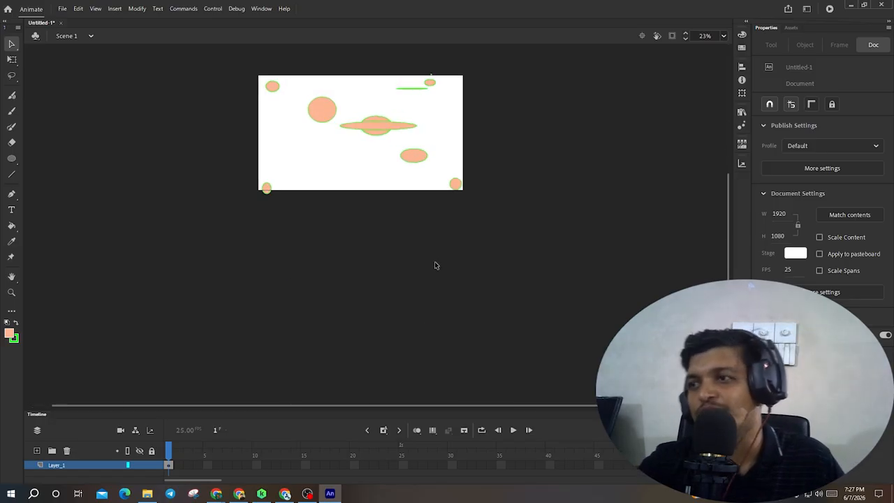
{"action": "scroll", "coordinate": [435, 265], "scroll_direction": "up", "scroll_amount": 2}
{"action": "scroll", "coordinate": [434, 265], "scroll_direction": "down", "scroll_amount": 3}
{"action": "scroll", "coordinate": [434, 265], "scroll_direction": "up", "scroll_amount": 3}
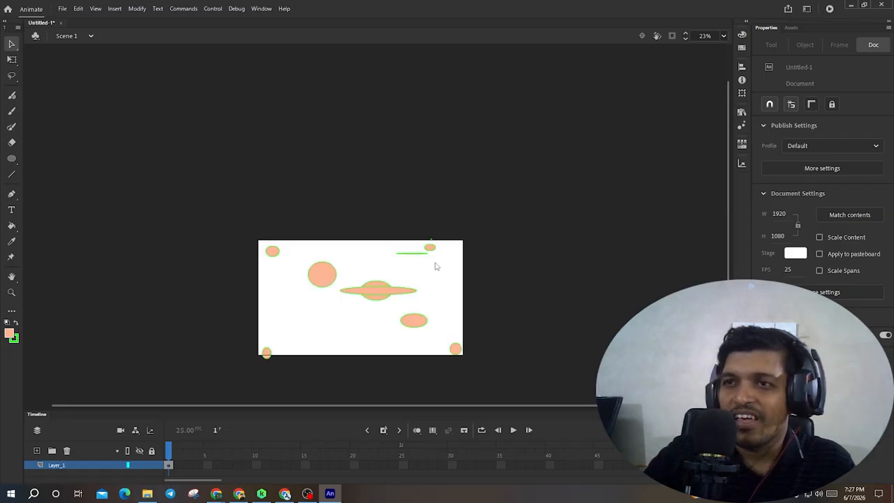
{"action": "scroll", "coordinate": [434, 266], "scroll_direction": "down", "scroll_amount": 1}
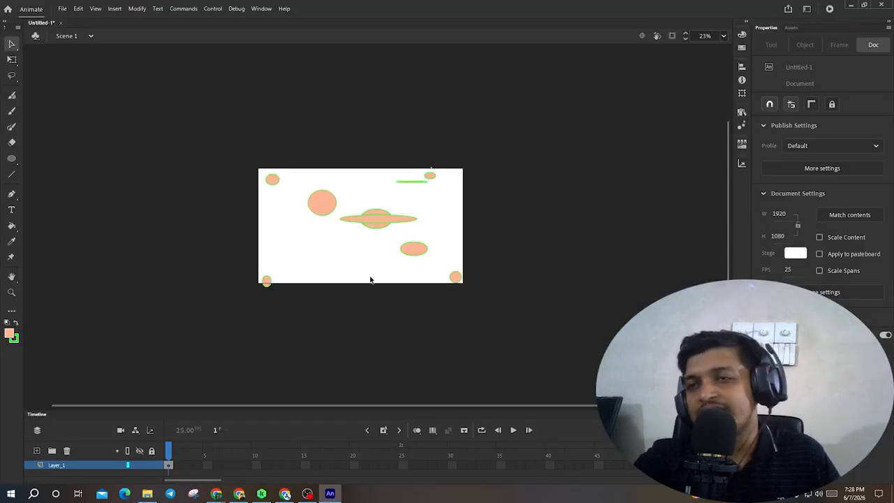
{"action": "scroll", "coordinate": [331, 164], "scroll_direction": "up", "scroll_amount": 2}
{"action": "scroll", "coordinate": [331, 163], "scroll_direction": "down", "scroll_amount": 2}
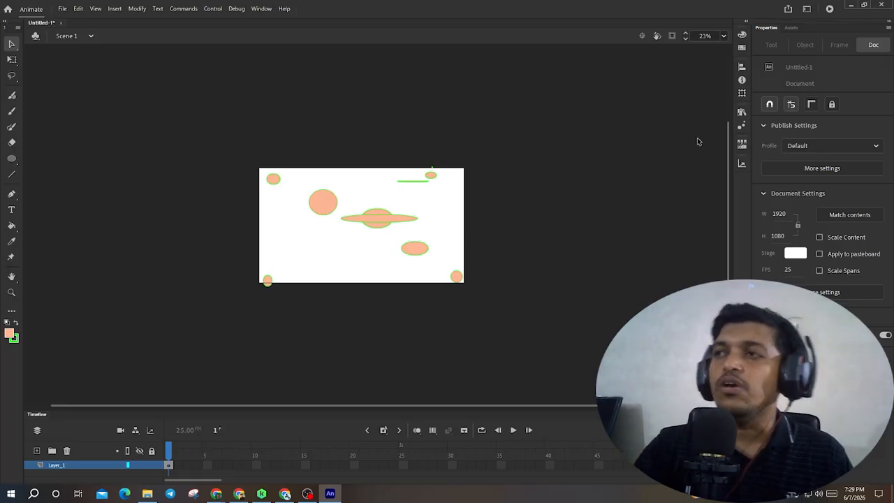
{"action": "scroll", "coordinate": [400, 220], "scroll_direction": "up", "scroll_amount": 8}
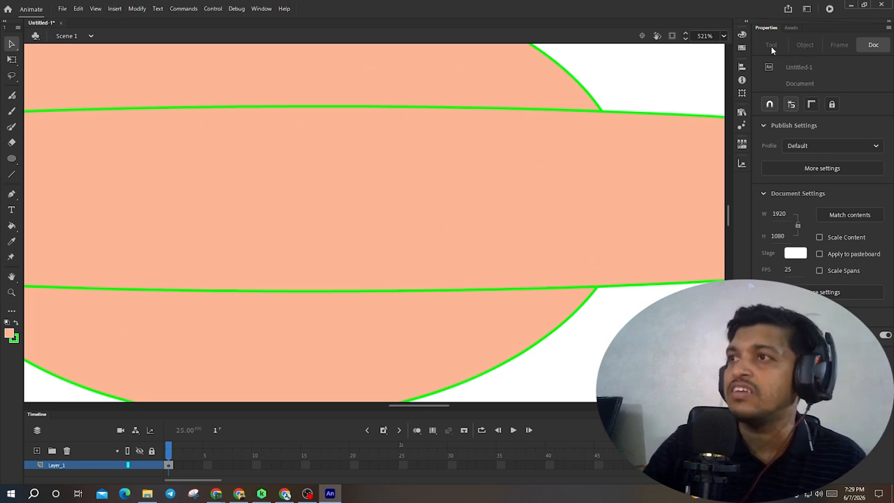
- Fit the stage to the window, zoom and pan around the ovals, and fit the stage to the window again
{"action": "left_click", "coordinate": [724, 37]}
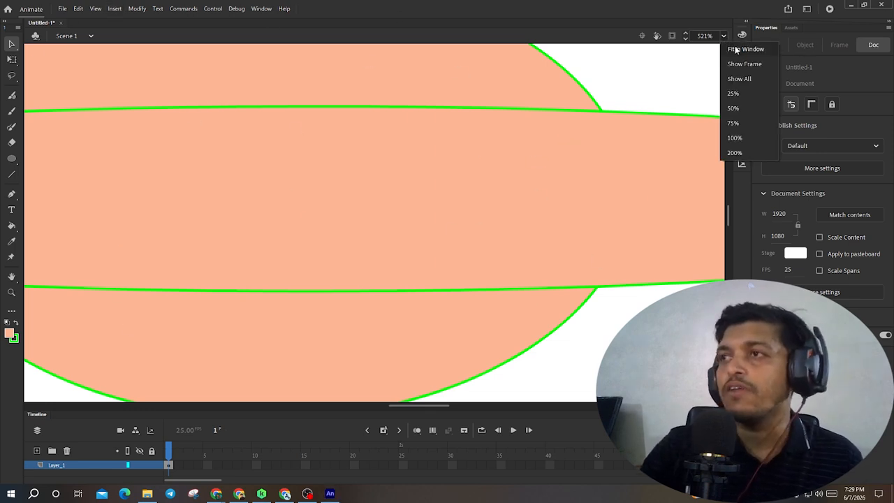
{"action": "left_click", "coordinate": [735, 49]}
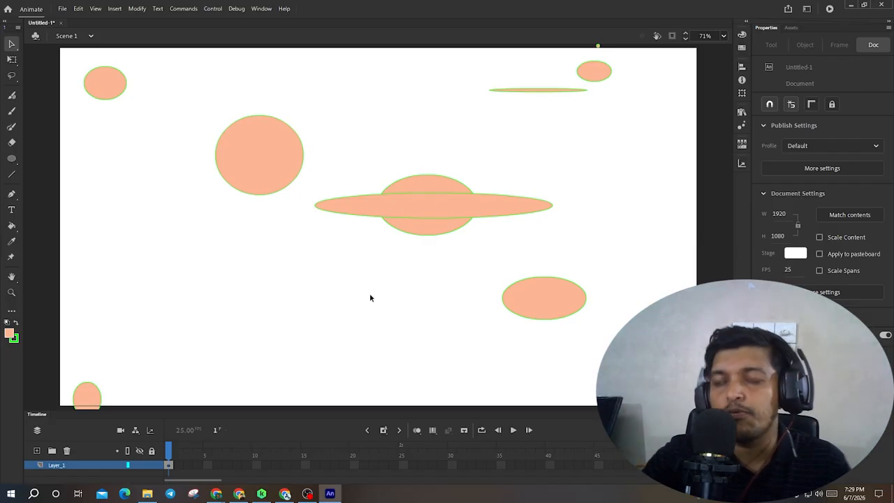
{"action": "scroll", "coordinate": [372, 278], "scroll_direction": "down", "scroll_amount": 5}
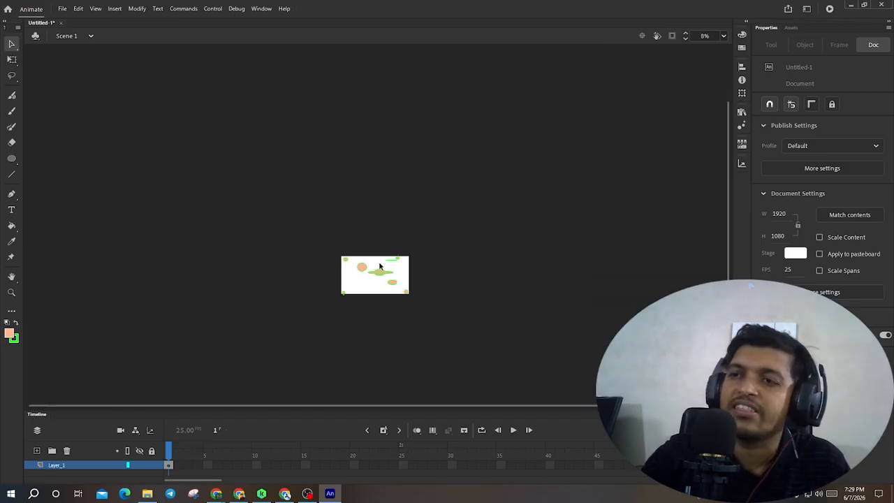
{"action": "scroll", "coordinate": [384, 300], "scroll_direction": "up", "scroll_amount": 4}
{"action": "scroll", "coordinate": [390, 307], "scroll_direction": "up", "scroll_amount": 8}
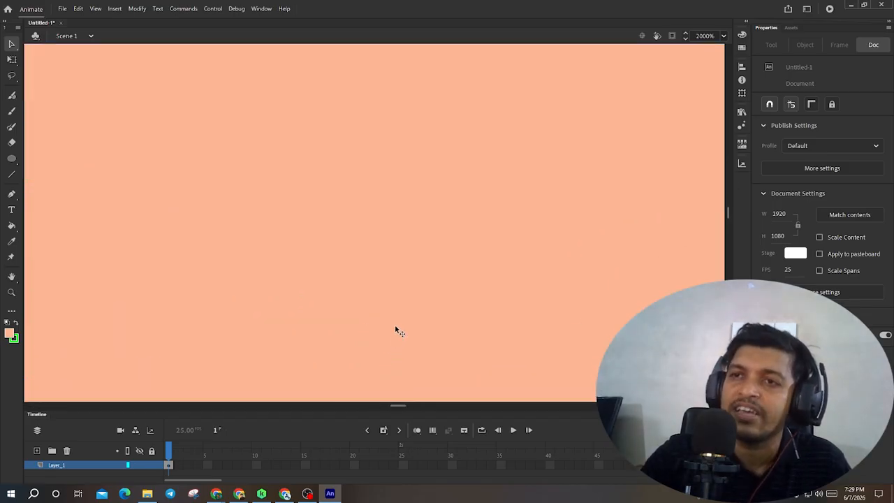
{"action": "scroll", "coordinate": [404, 304], "scroll_direction": "down", "scroll_amount": 10}
{"action": "scroll", "coordinate": [408, 307], "scroll_direction": "up", "scroll_amount": 3}
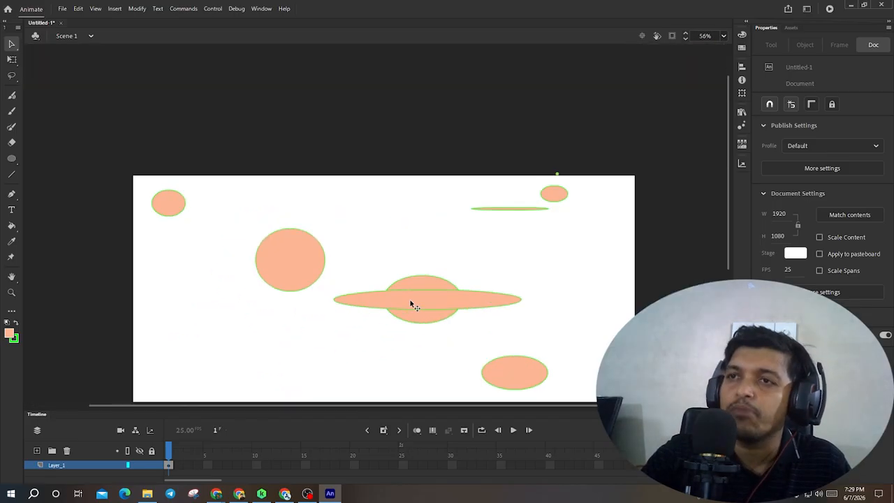
{"action": "scroll", "coordinate": [395, 334], "scroll_direction": "down", "scroll_amount": 4}
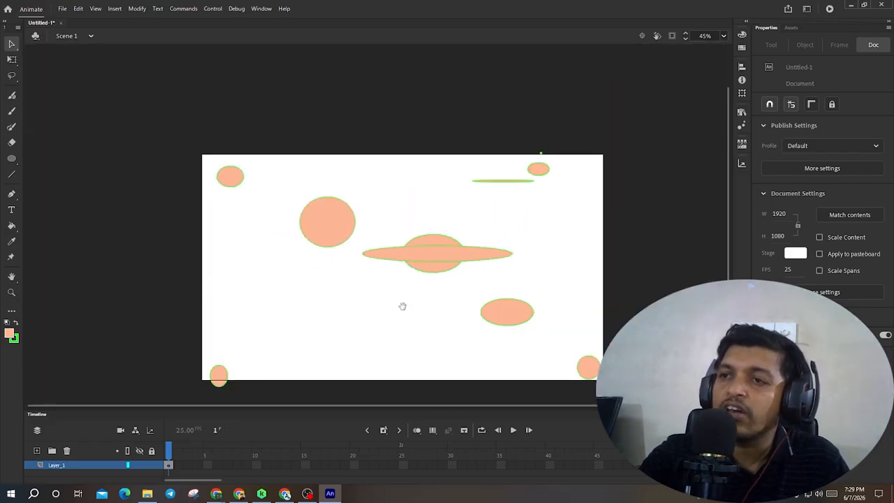
{"action": "left_click_drag", "start_coordinate": [402, 306], "coordinate": [345, 258]}
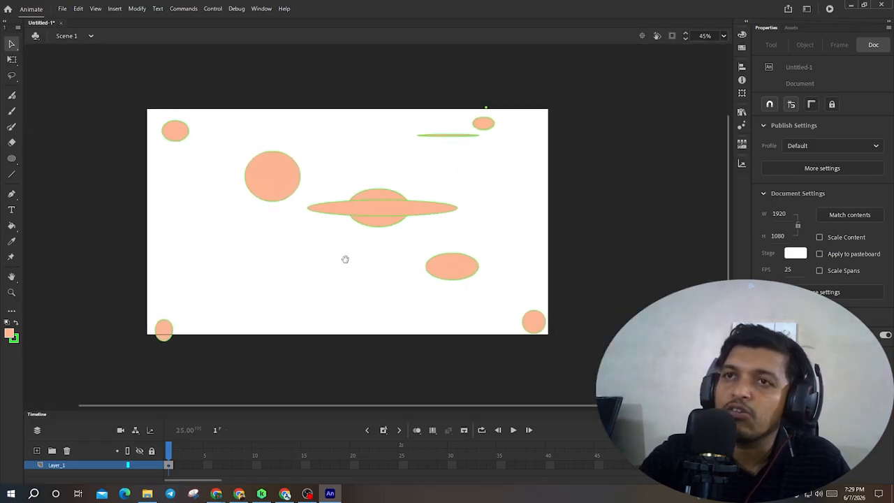
{"action": "scroll", "coordinate": [348, 260], "scroll_direction": "up", "scroll_amount": 3}
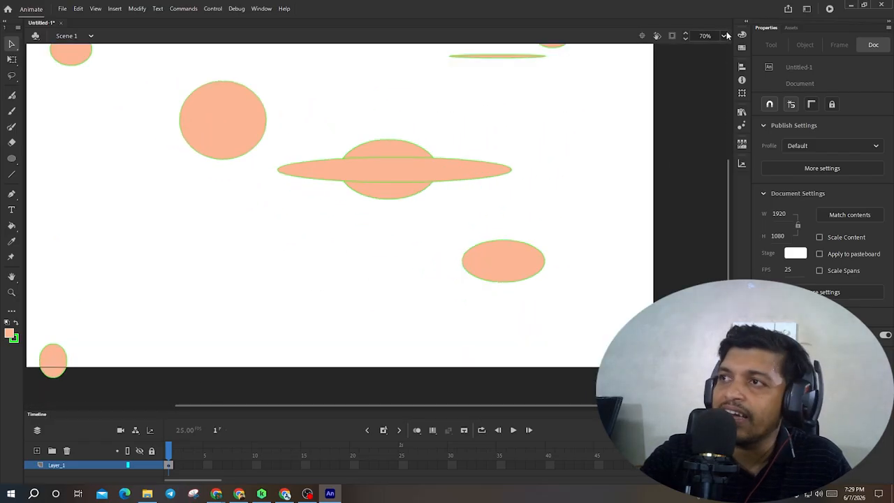
{"action": "left_click", "coordinate": [724, 36]}
{"action": "left_click", "coordinate": [736, 50]}
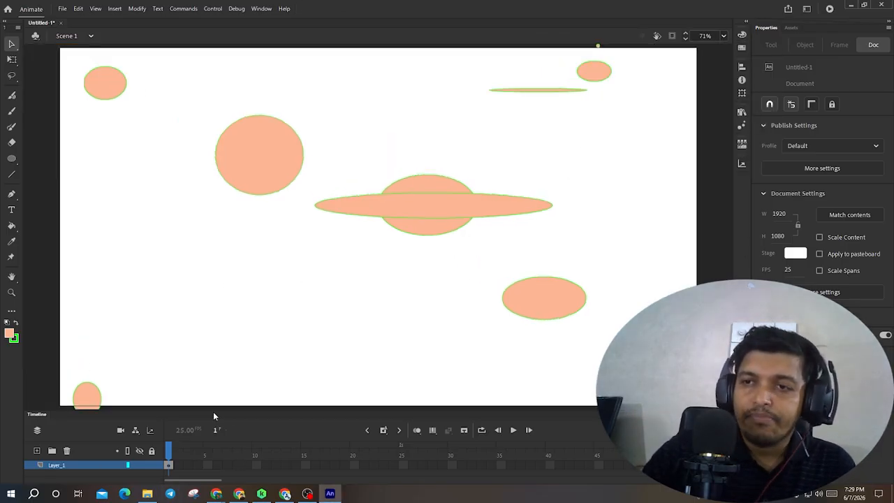
- Enlarge the Timeline panel and undock it into a floating panel, repositioning it over the stage
{"action": "left_click_drag", "start_coordinate": [213, 411], "coordinate": [224, 328]}
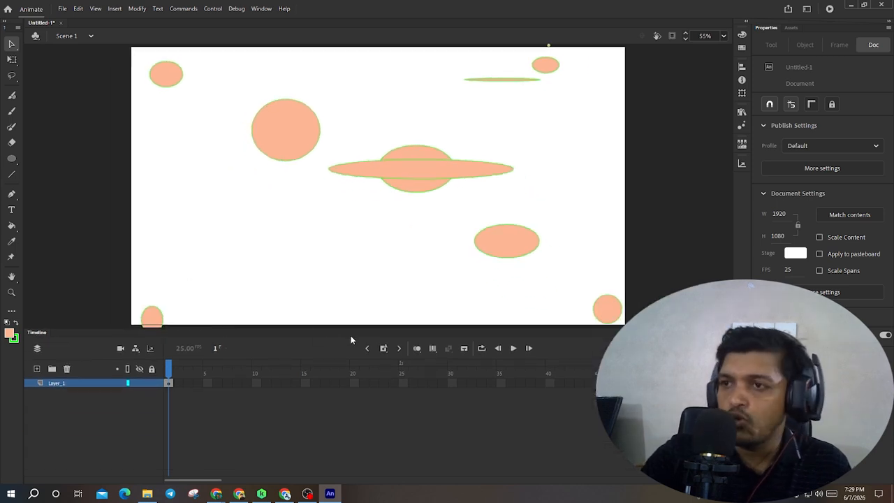
{"action": "left_click_drag", "start_coordinate": [386, 331], "coordinate": [409, 189]}
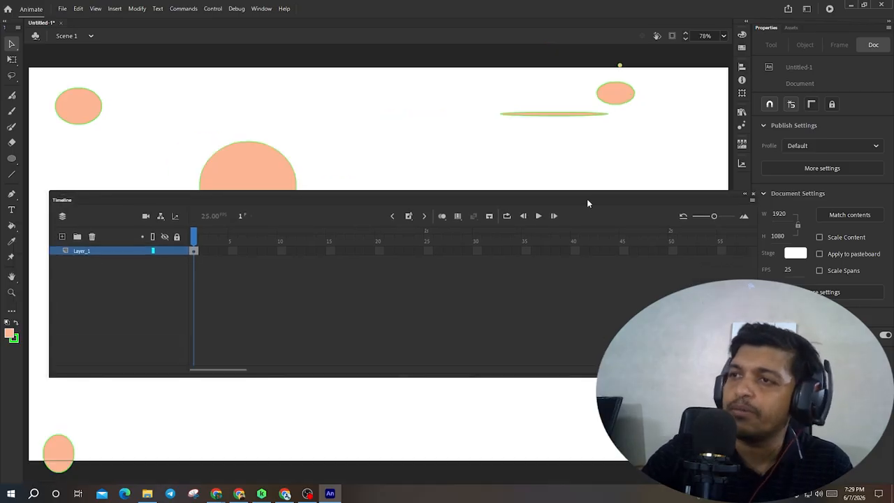
{"action": "left_click_drag", "start_coordinate": [587, 203], "coordinate": [515, 385]}
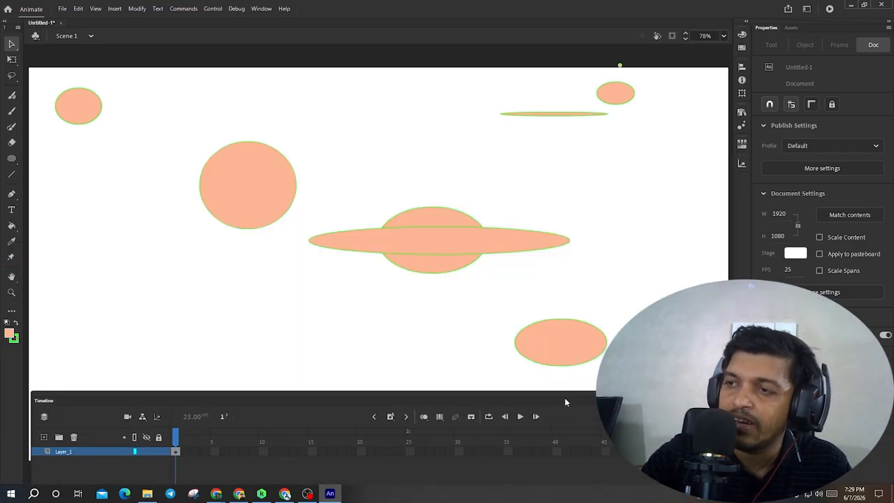
{"action": "left_click_drag", "start_coordinate": [565, 401], "coordinate": [579, 254]}
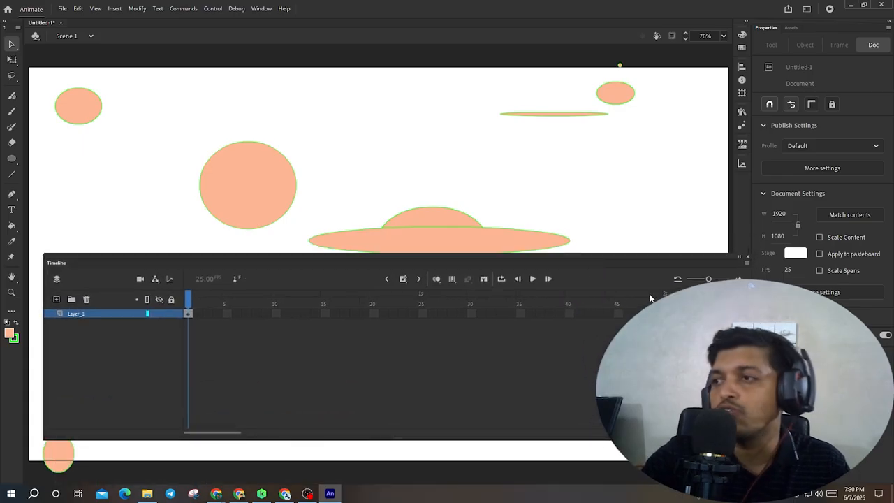
- Dock the Timeline panel back at the bottom of the window, collapse it, and expand it again
{"action": "scroll", "coordinate": [477, 222], "scroll_direction": "down", "scroll_amount": 2}
{"action": "scroll", "coordinate": [472, 202], "scroll_direction": "up", "scroll_amount": 4}
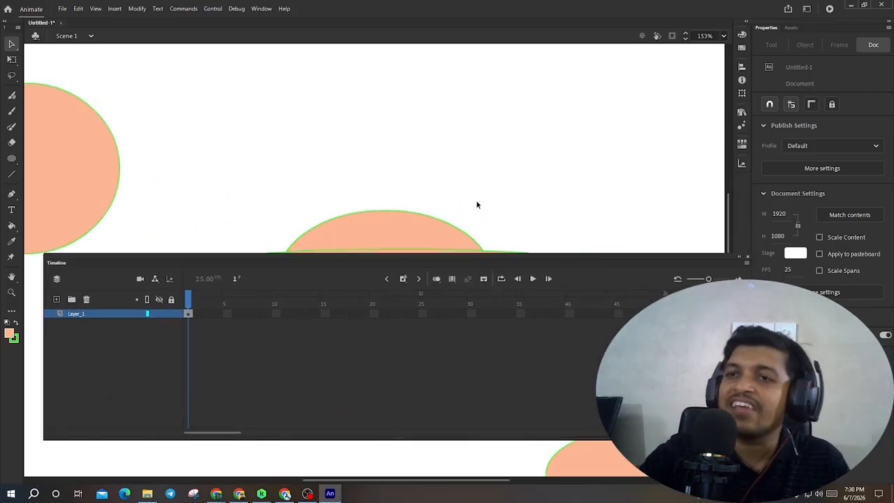
{"action": "scroll", "coordinate": [460, 196], "scroll_direction": "up", "scroll_amount": 3}
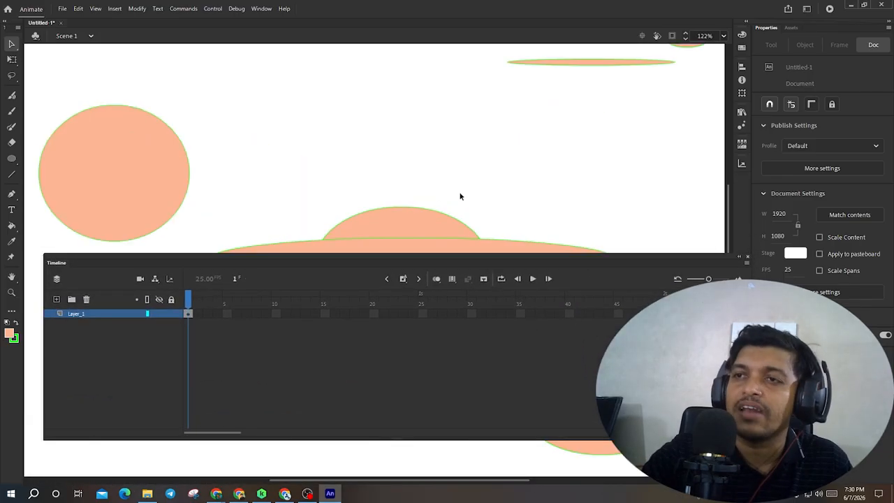
{"action": "scroll", "coordinate": [448, 209], "scroll_direction": "down", "scroll_amount": 3}
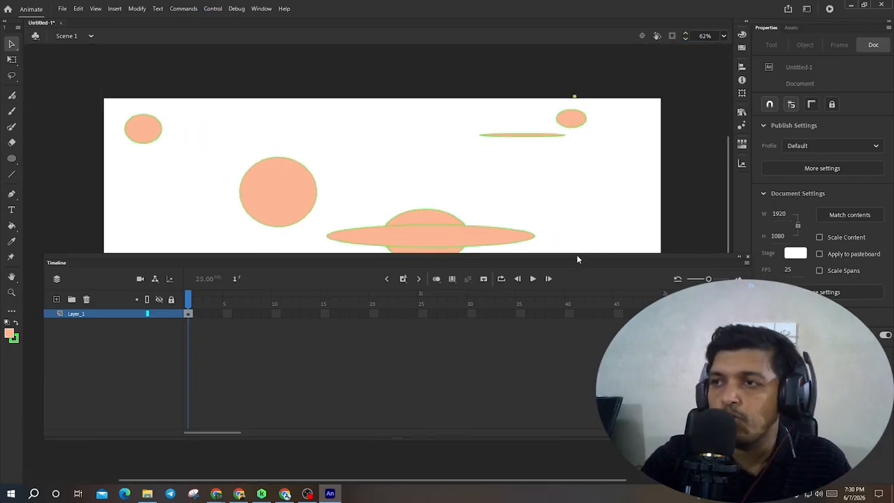
{"action": "left_click_drag", "start_coordinate": [576, 265], "coordinate": [528, 331]}
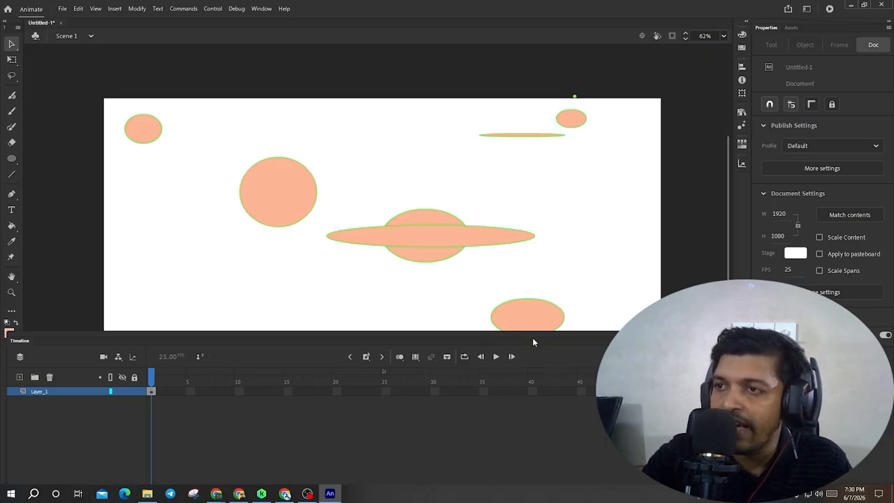
{"action": "left_click_drag", "start_coordinate": [532, 337], "coordinate": [538, 485]}
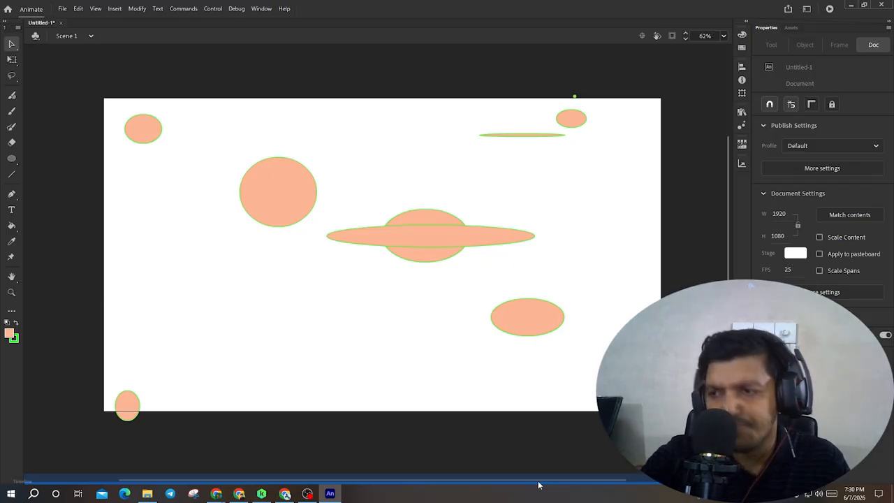
{"action": "left_click", "coordinate": [539, 484]}
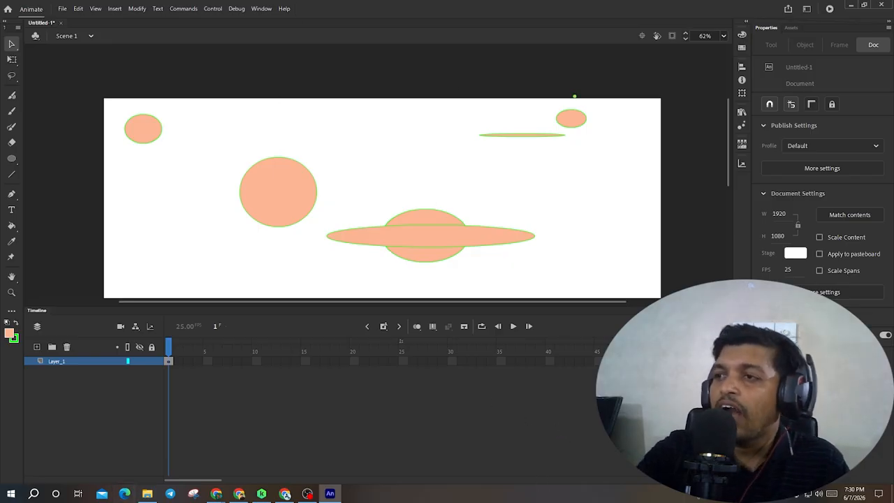
- Undock and close the Timeline panel, then reopen the Timeline from the Window menu
{"action": "left_click_drag", "start_coordinate": [673, 309], "coordinate": [627, 223]}
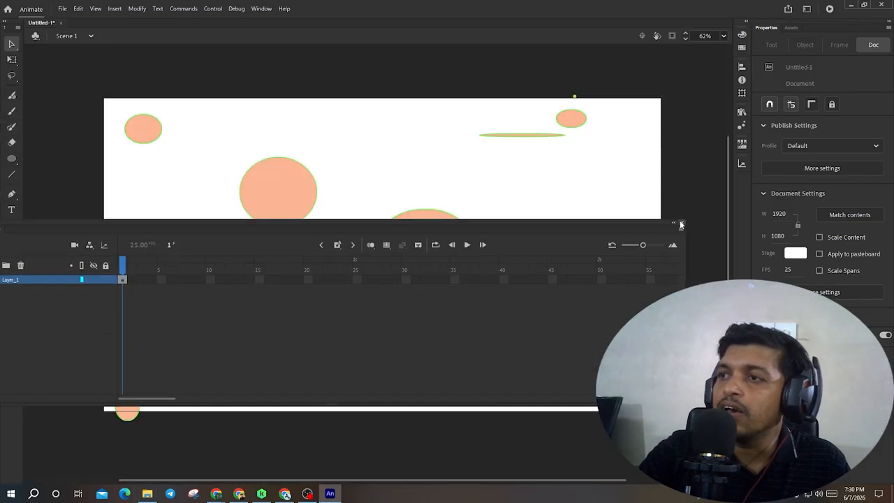
{"action": "left_click", "coordinate": [680, 223]}
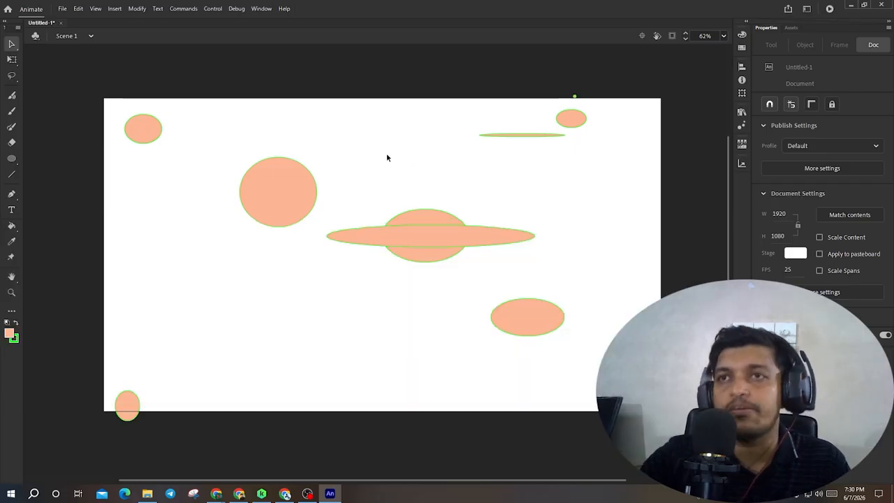
{"action": "left_click", "coordinate": [260, 9]}
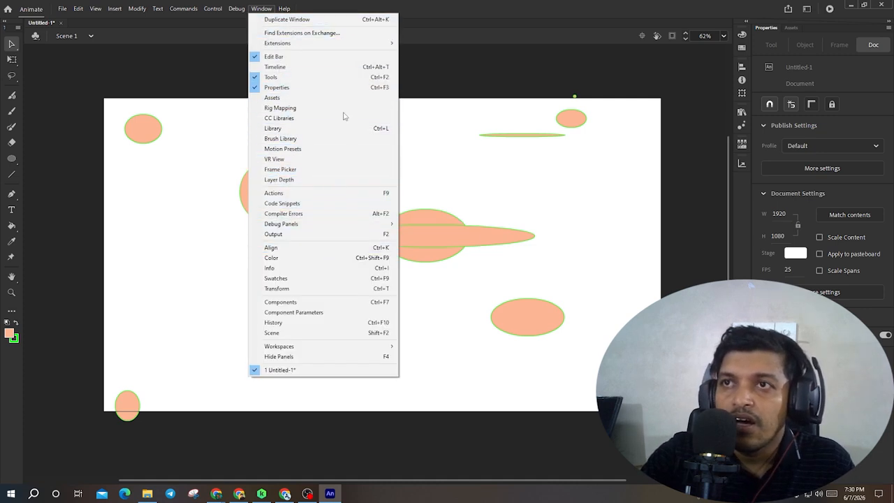
{"action": "left_click", "coordinate": [312, 67]}
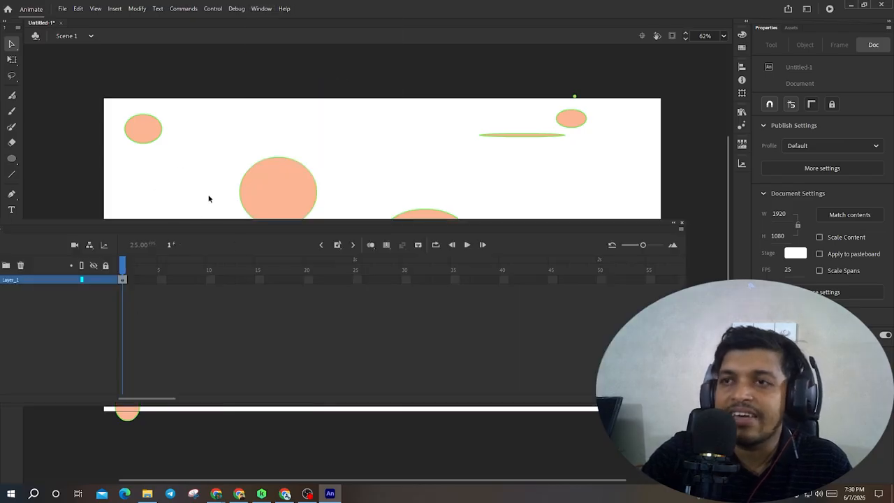
- Dock the floating Timeline panel back at the bottom of the window
{"action": "left_click_drag", "start_coordinate": [271, 228], "coordinate": [336, 468]}
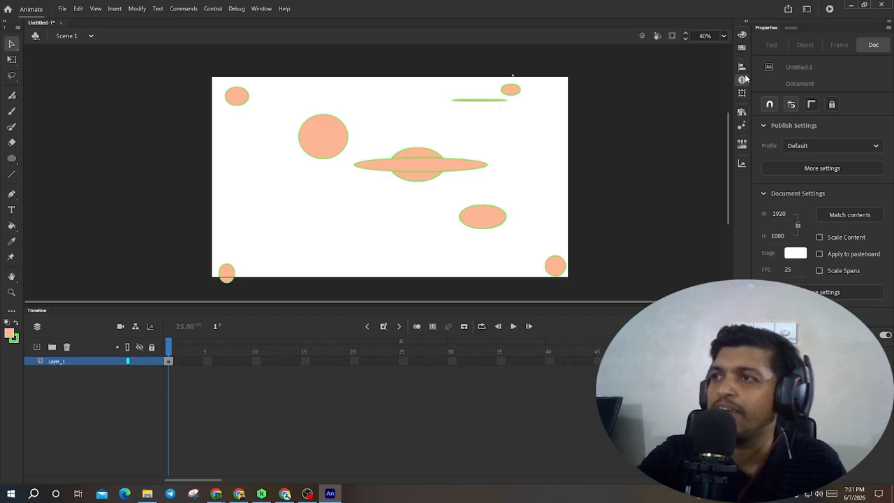
- Undock two panels from the side panel strip into floating panels and close each of them
{"action": "left_click_drag", "start_coordinate": [742, 67], "coordinate": [599, 150]}
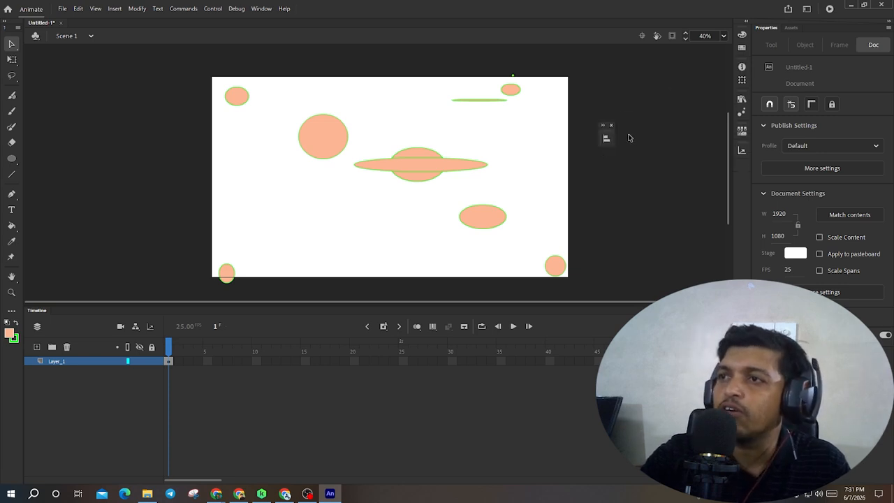
{"action": "left_click", "coordinate": [612, 125]}
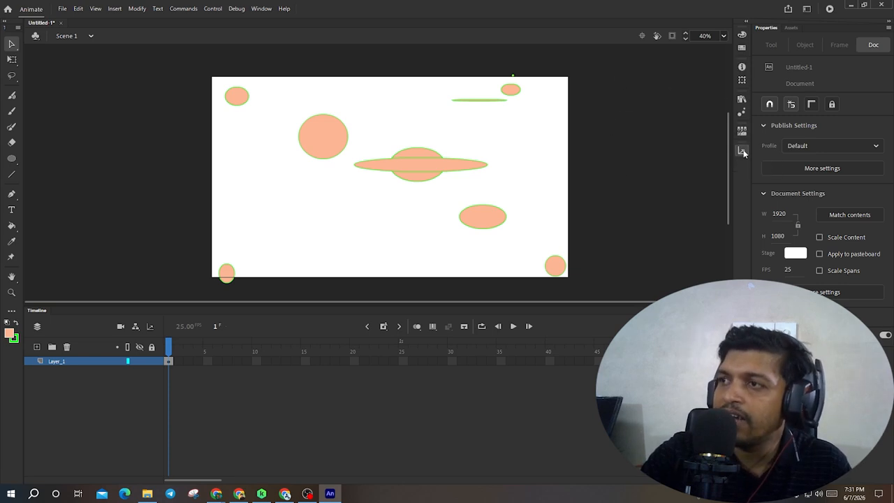
{"action": "left_click_drag", "start_coordinate": [743, 151], "coordinate": [613, 197]}
{"action": "left_click", "coordinate": [613, 181]}
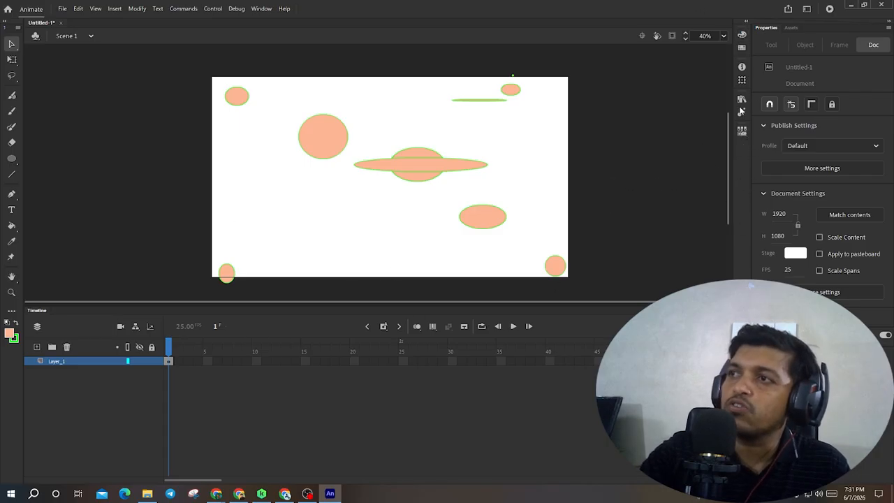
- Open the Layer Depth panel, collapse it to an icon, and dock it into the side panel strip
{"action": "left_click", "coordinate": [260, 10]}
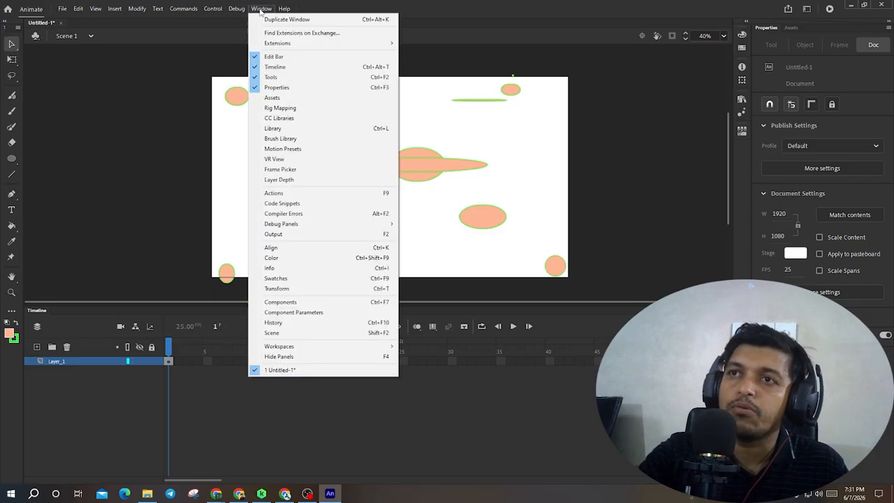
{"action": "left_click", "coordinate": [316, 180]}
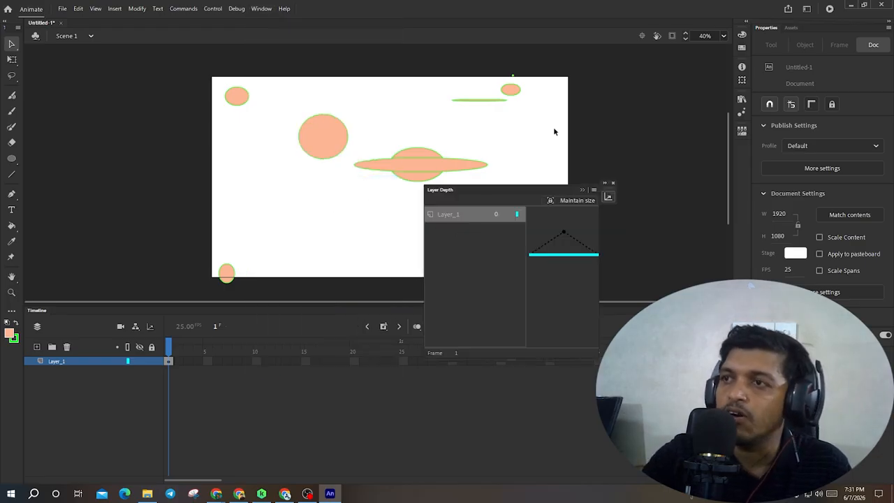
{"action": "left_click", "coordinate": [582, 190]}
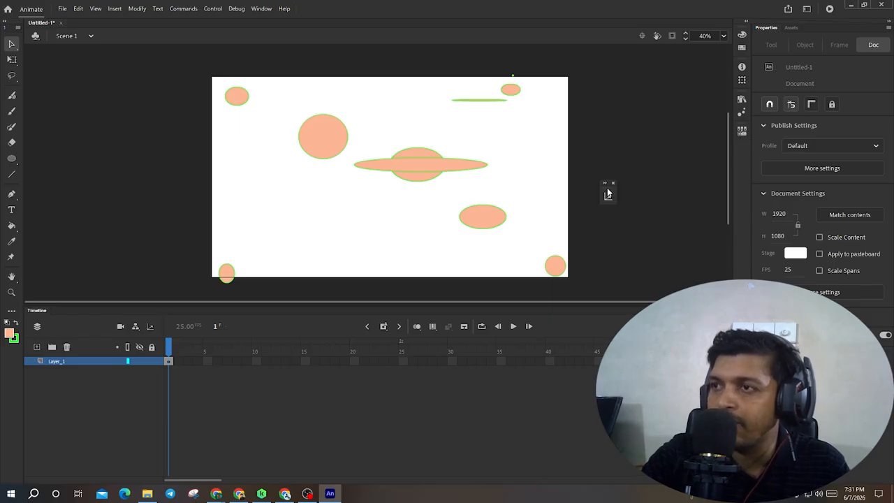
{"action": "left_click_drag", "start_coordinate": [607, 194], "coordinate": [743, 159]}
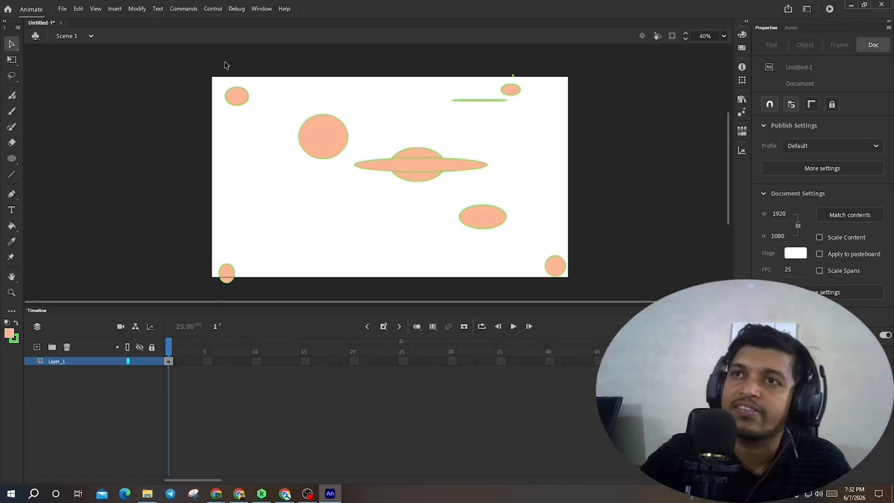
- Reset the Classic workspace from the workspace options and confirm the reset
{"action": "left_click", "coordinate": [261, 9]}
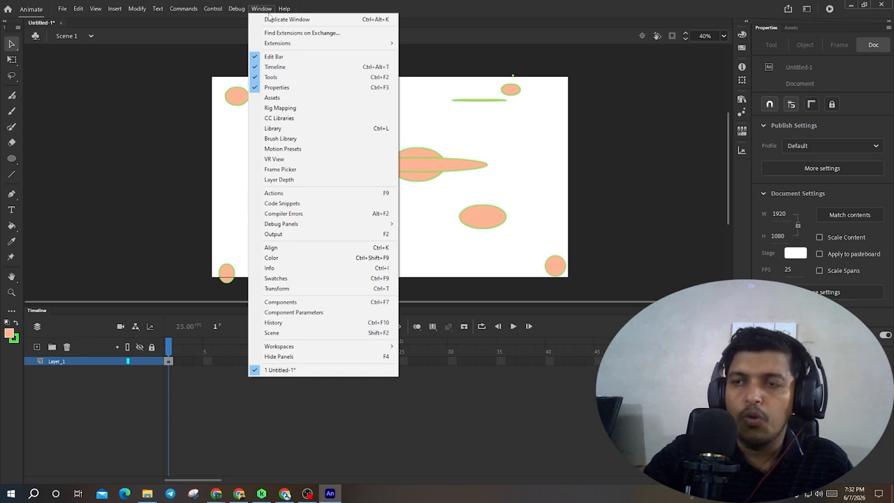
{"action": "mouse_move", "coordinate": [313, 347]}
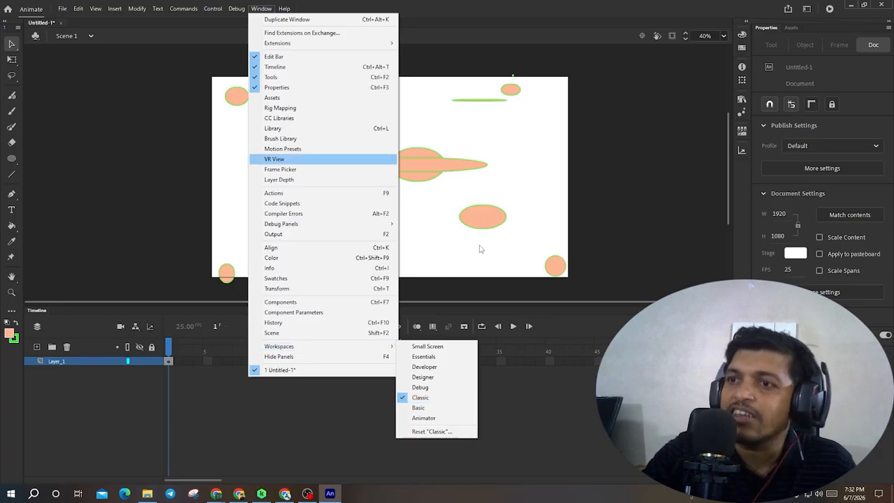
{"action": "mouse_move", "coordinate": [364, 349]}
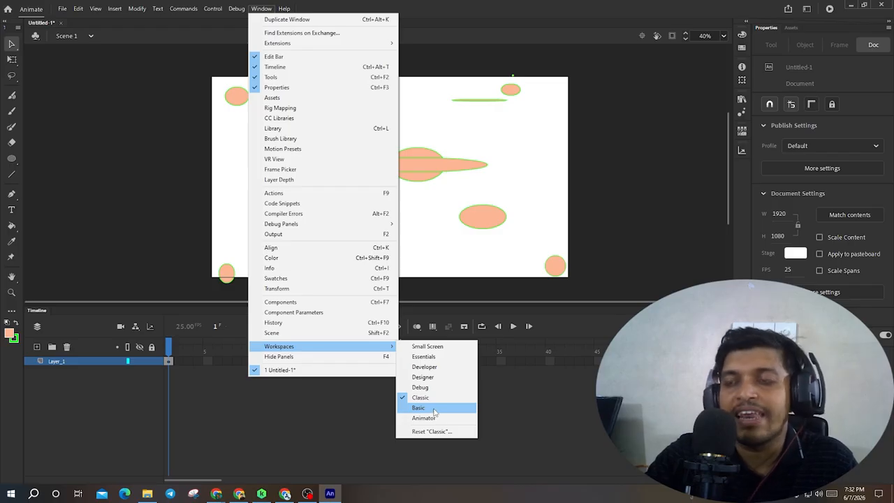
{"action": "left_click", "coordinate": [415, 108]}
{"action": "left_click", "coordinate": [261, 8]}
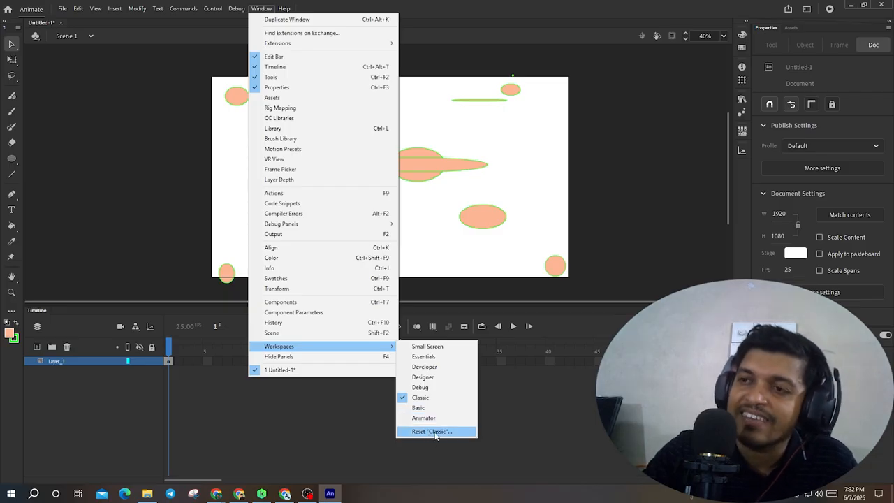
{"action": "left_click", "coordinate": [606, 211]}
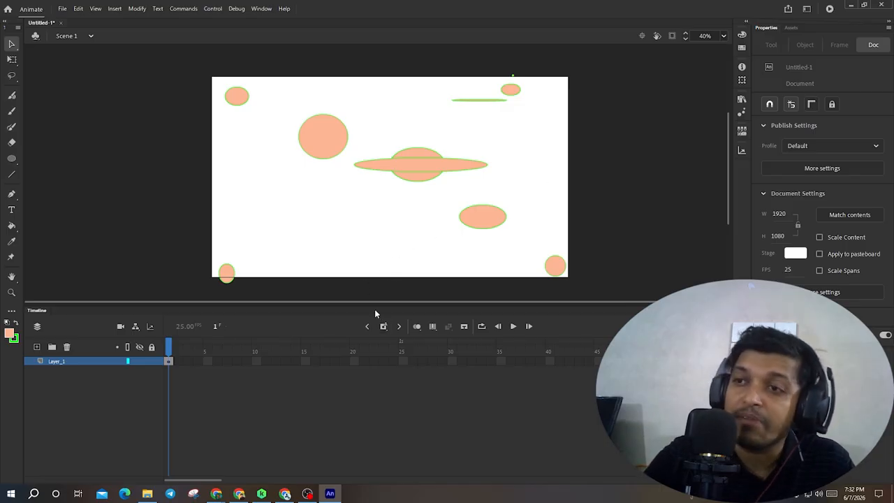
- Undock the Timeline and redock it at the bottom, expand it, and adjust the panel's height
{"action": "left_click_drag", "start_coordinate": [374, 308], "coordinate": [401, 169]}
{"action": "left_click_drag", "start_coordinate": [487, 175], "coordinate": [468, 489]}
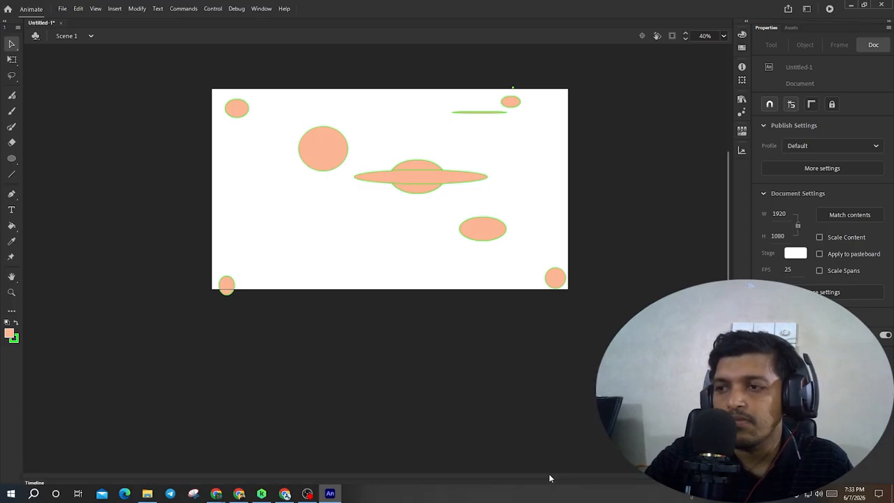
{"action": "mouse_move", "coordinate": [550, 474]}
{"action": "left_mouse_down"}
{"action": "mouse_move", "coordinate": [566, 393]}
{"action": "mouse_move", "coordinate": [555, 490]}
{"action": "left_mouse_up"}
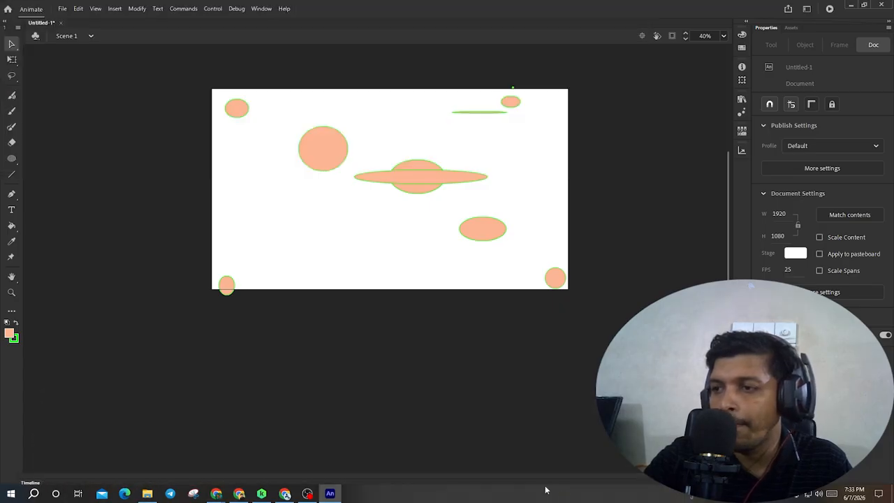
{"action": "left_click", "coordinate": [543, 482]}
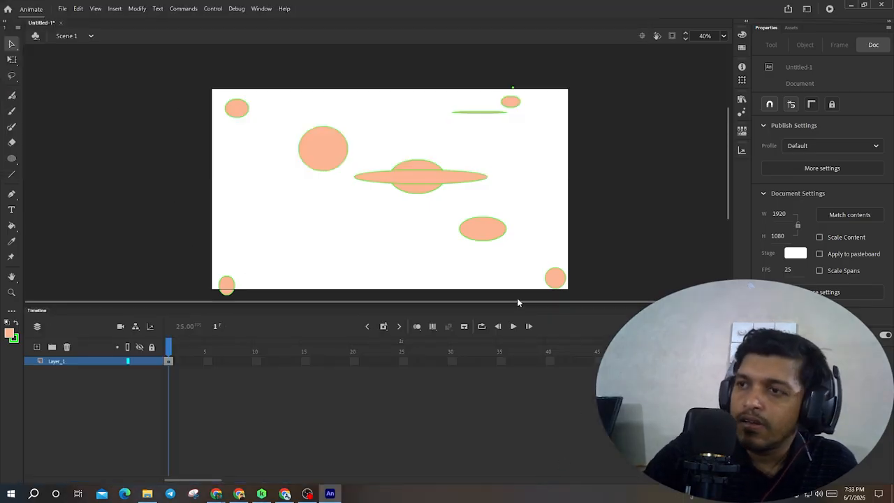
{"action": "left_click_drag", "start_coordinate": [517, 302], "coordinate": [524, 260]}
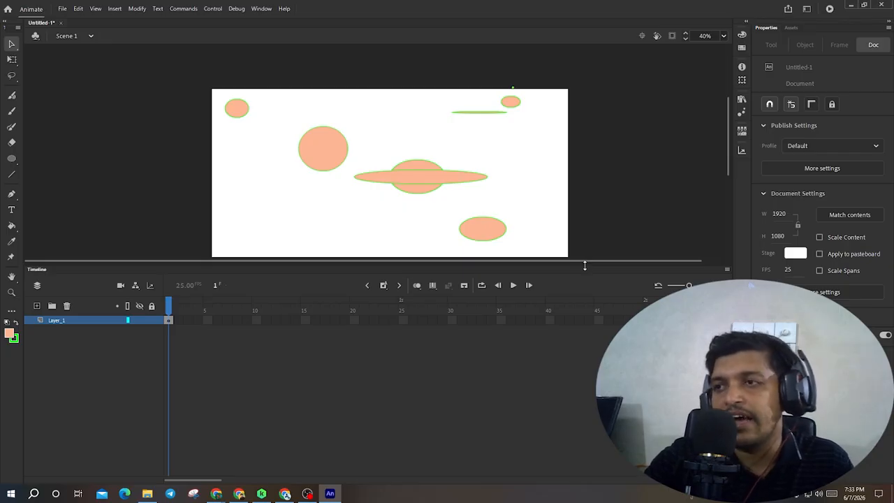
{"action": "left_click_drag", "start_coordinate": [585, 266], "coordinate": [591, 349]}
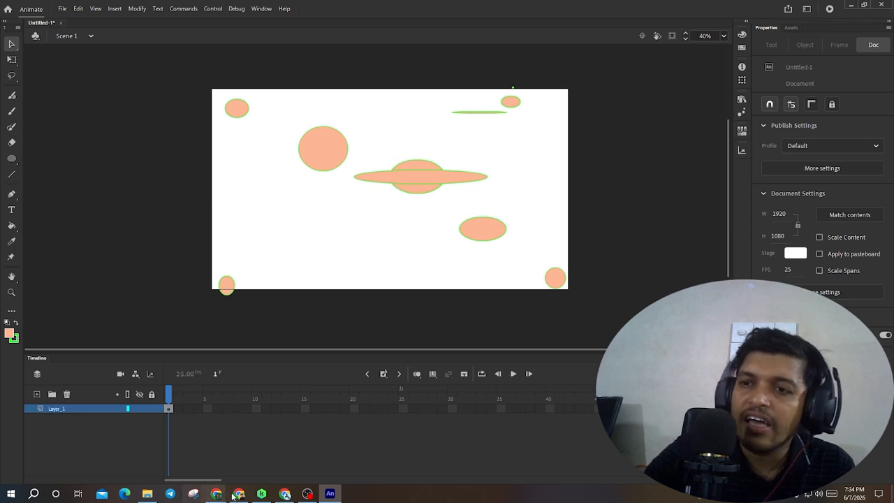
- Switch to the Google Meet window, mute a participant's microphone, and return to Animate
{"action": "mouse_move", "coordinate": [217, 493]}
{"action": "left_click", "coordinate": [181, 455]}
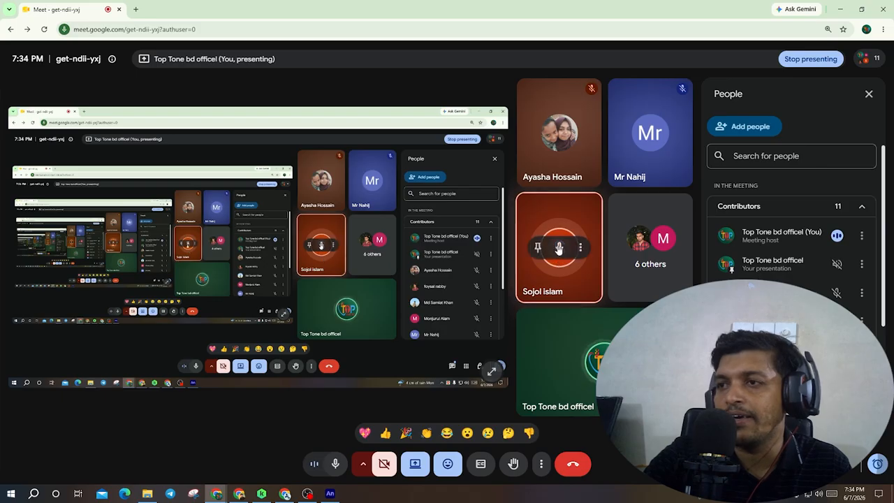
{"action": "left_click", "coordinate": [559, 246]}
{"action": "left_click", "coordinate": [518, 285]}
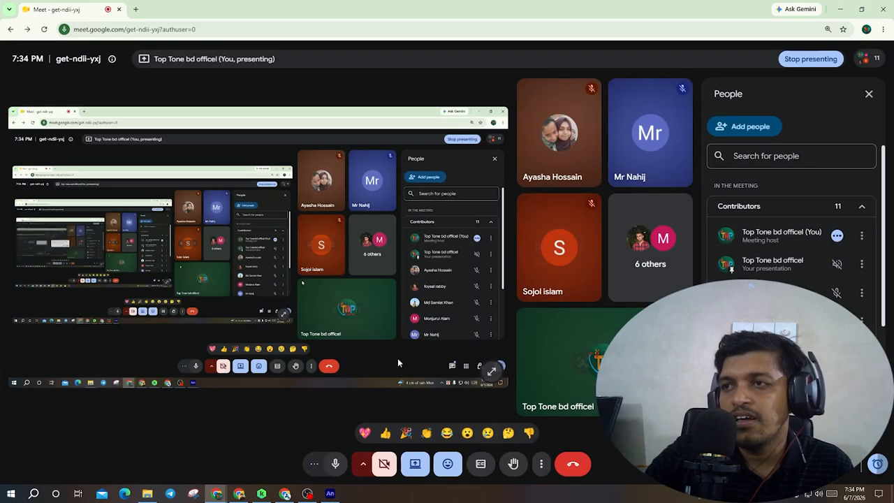
{"action": "left_click", "coordinate": [329, 493]}
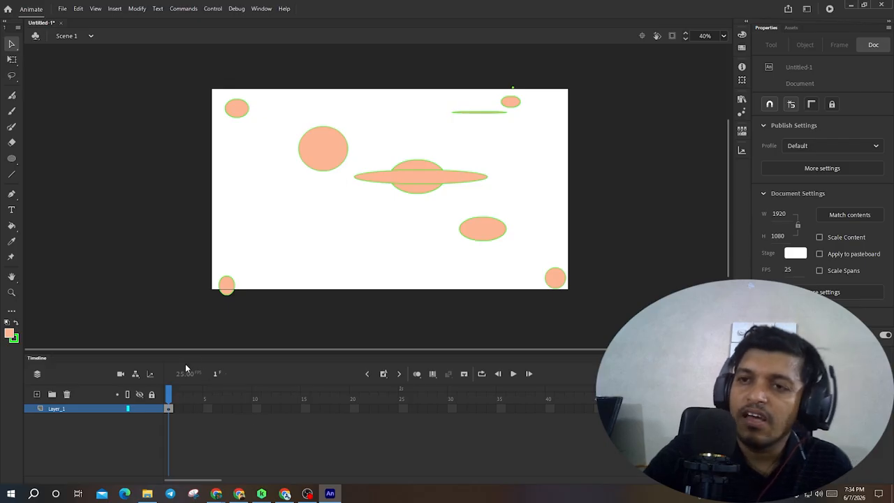
- Add four new layers to the Timeline
{"action": "left_click", "coordinate": [37, 395]}
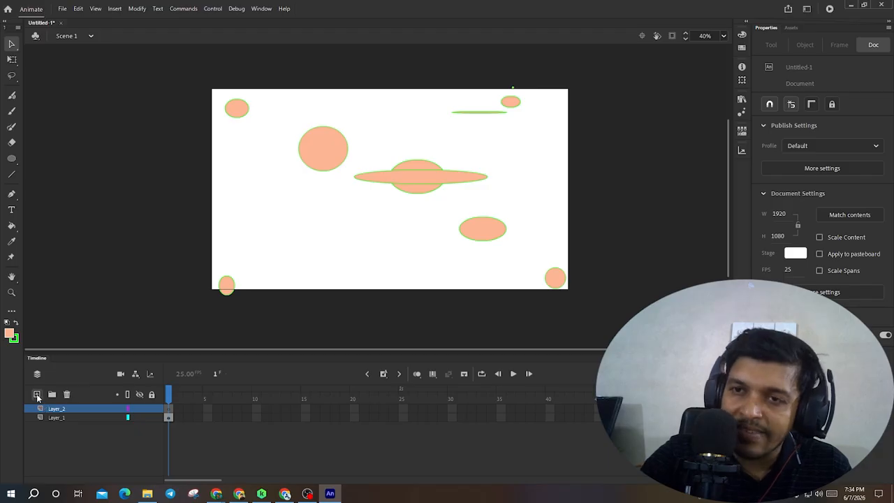
{"action": "left_click", "coordinate": [37, 395]}
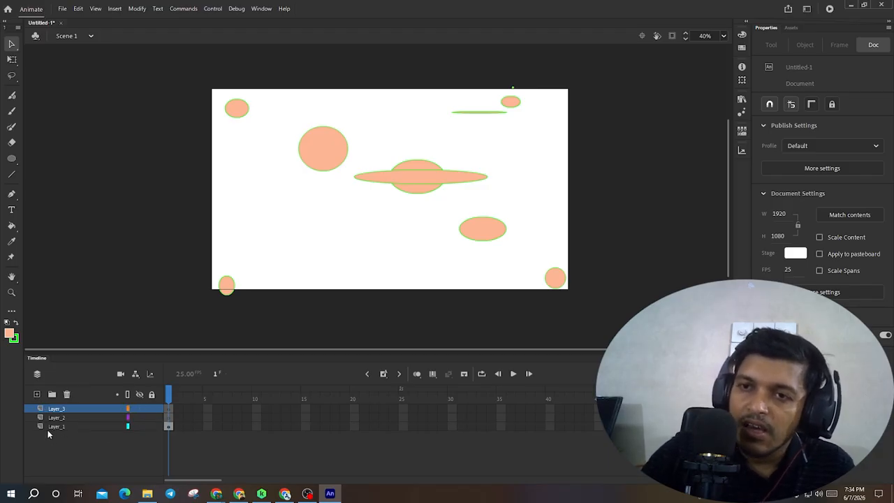
{"action": "left_click", "coordinate": [36, 394]}
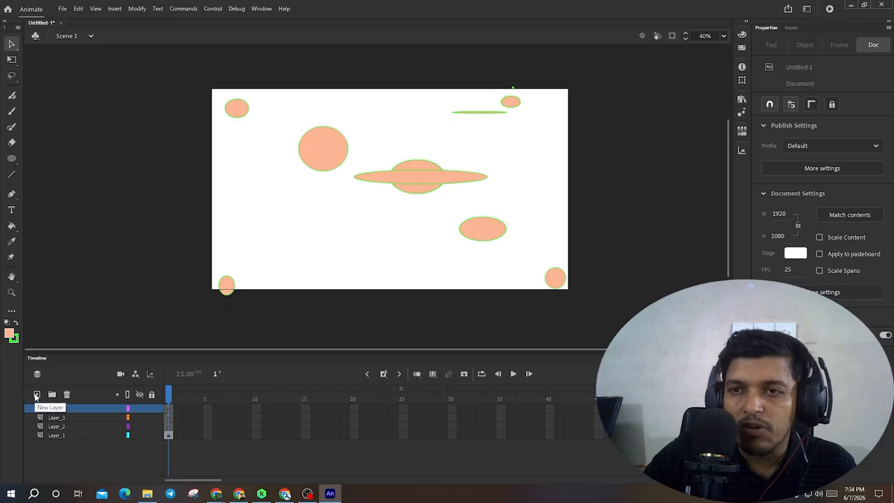
{"action": "left_click", "coordinate": [36, 395]}
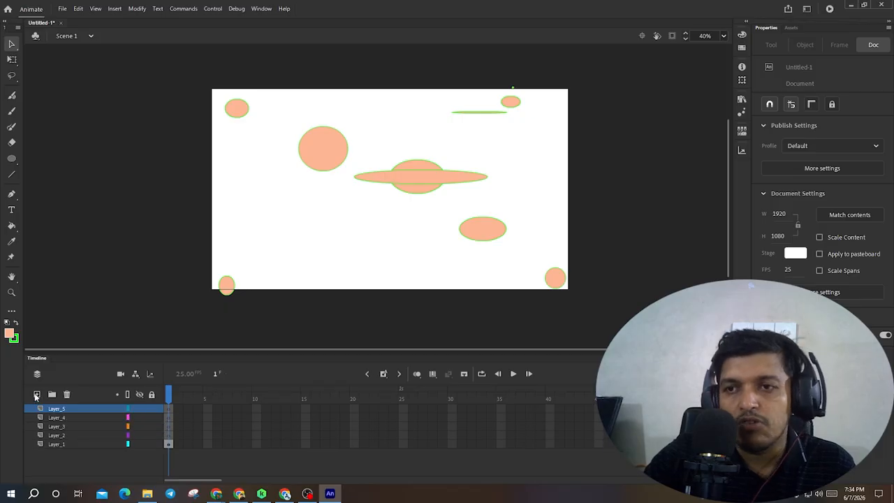
- Delete Layer_3, Layer_4, Layer_2 and Layer_5 one at a time
{"action": "left_click", "coordinate": [61, 435]}
{"action": "left_click", "coordinate": [63, 426]}
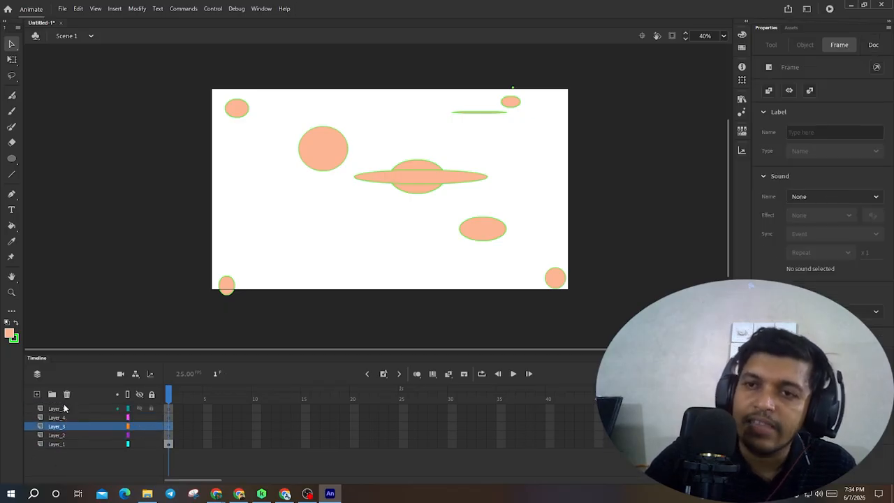
{"action": "left_click", "coordinate": [67, 394]}
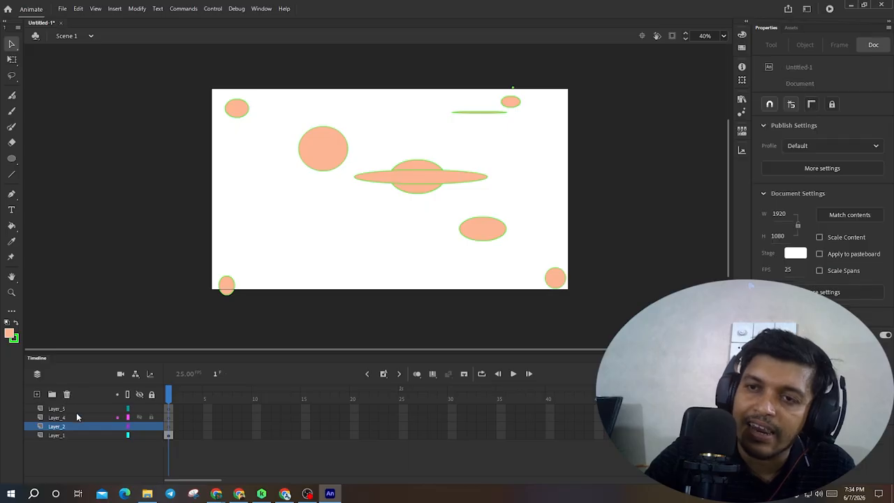
{"action": "left_click", "coordinate": [73, 417]}
{"action": "left_click", "coordinate": [67, 394]}
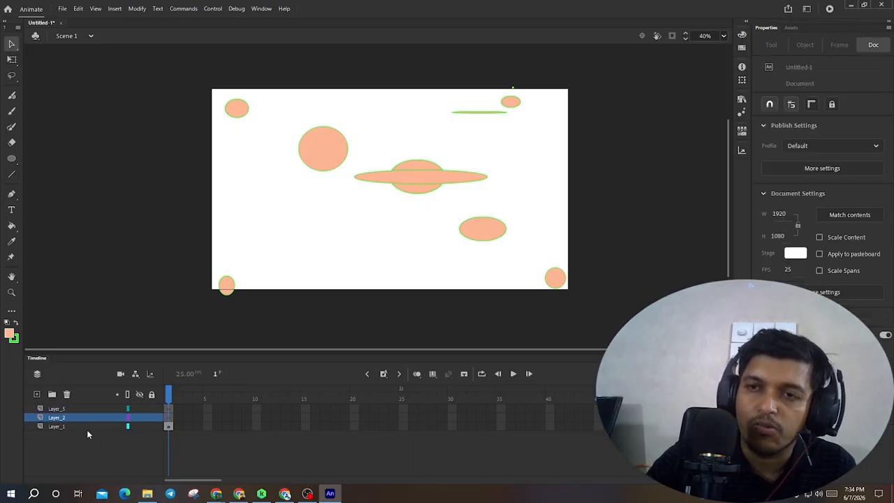
{"action": "left_click", "coordinate": [67, 395]}
{"action": "left_click", "coordinate": [70, 408]}
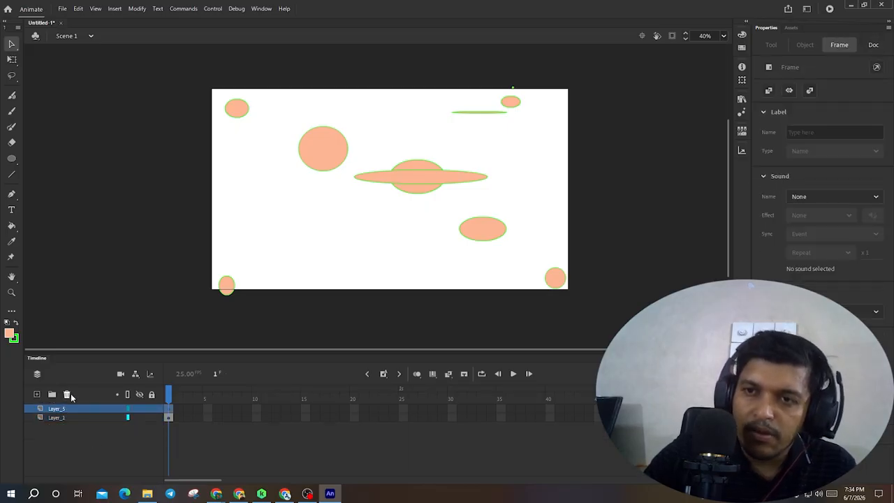
{"action": "left_click", "coordinate": [68, 396]}
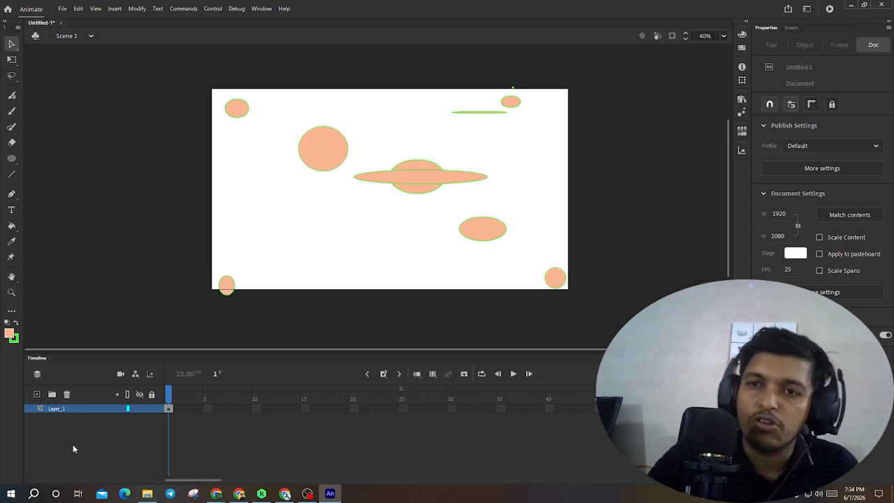
- Add three new layers and select several layers together in the Timeline
{"action": "left_click", "coordinate": [38, 394]}
{"action": "left_click", "coordinate": [37, 394]}
{"action": "left_click", "coordinate": [38, 394]}
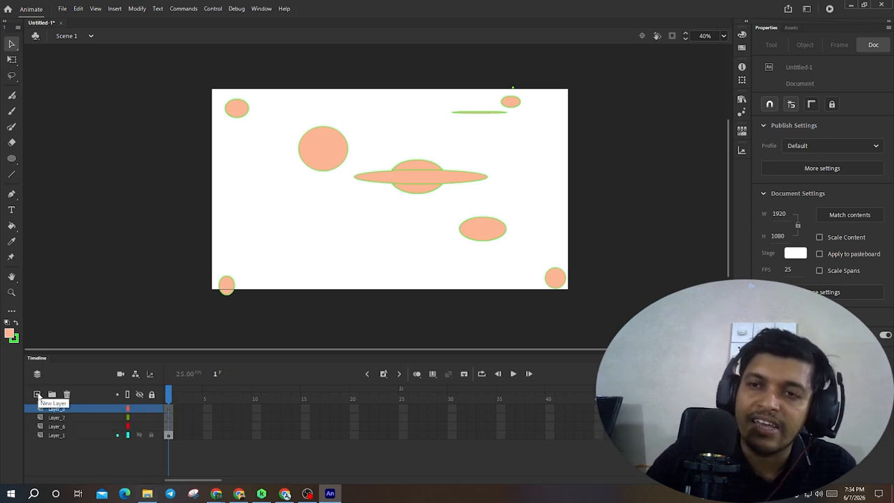
{"action": "left_click", "coordinate": [64, 426]}
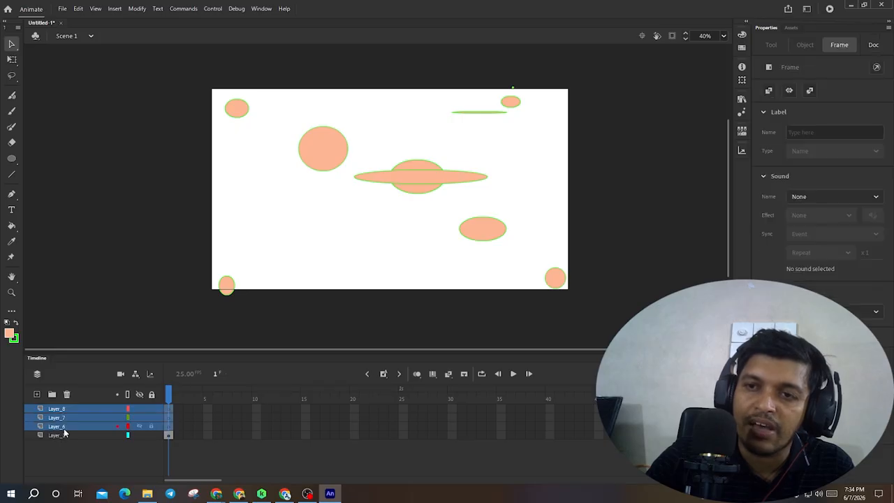
{"action": "left_click", "coordinate": [64, 435], "text": "shift"}
{"action": "left_click", "coordinate": [62, 408]}
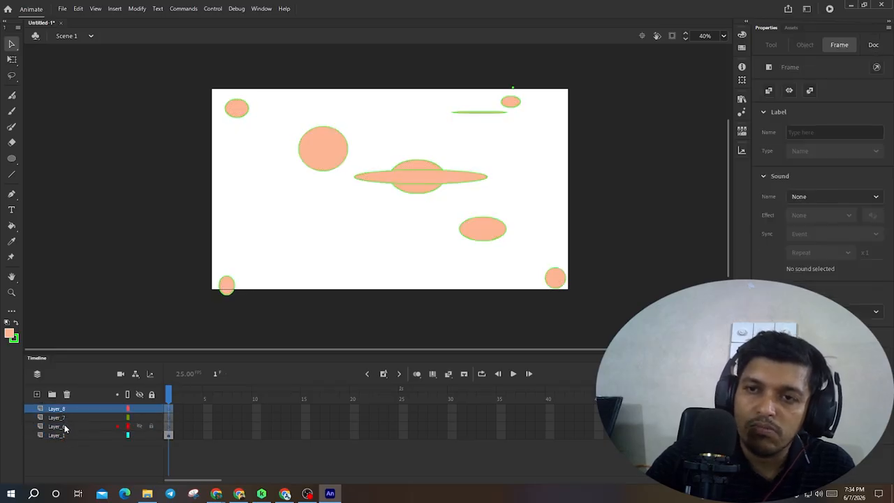
- Select Layer_1, create a new layer folder, and collapse Folder 1
{"action": "left_click", "coordinate": [70, 433], "text": "shift"}
{"action": "left_click", "coordinate": [52, 394]}
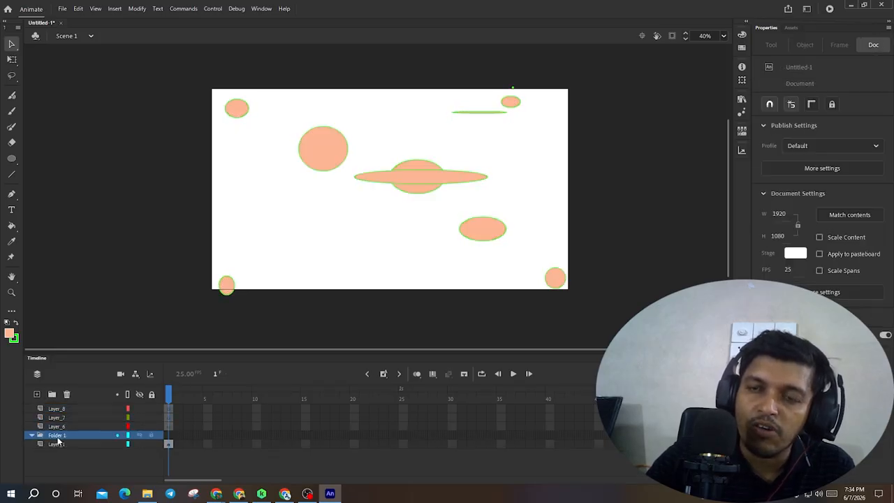
{"action": "left_click", "coordinate": [33, 436]}
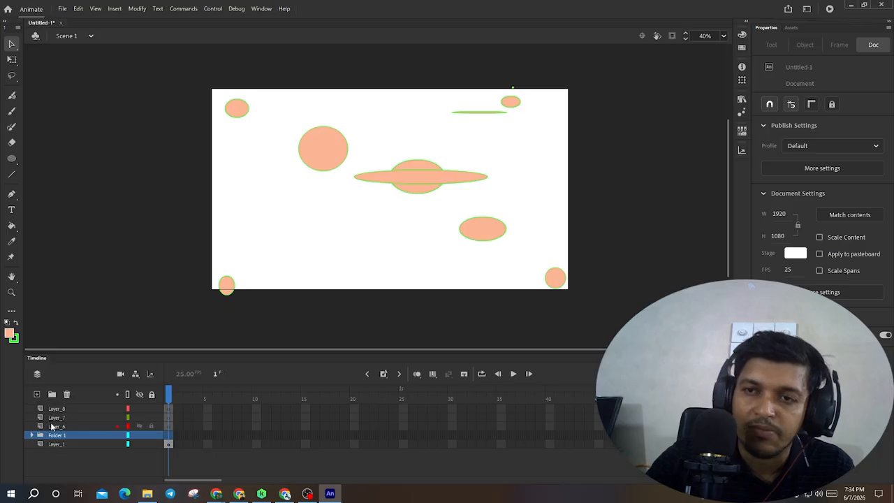
- Move the selected layers into Folder 1, then expand and collapse the folder to check its contents
{"action": "mouse_move", "coordinate": [54, 427]}
{"action": "left_mouse_down"}
{"action": "mouse_move", "coordinate": [56, 436]}
{"action": "mouse_move", "coordinate": [56, 409]}
{"action": "left_mouse_up"}
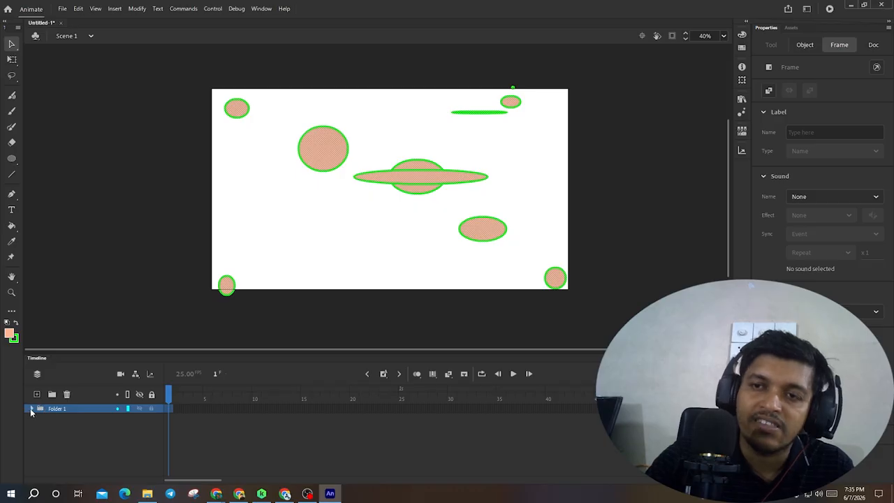
{"action": "left_click", "coordinate": [31, 409]}
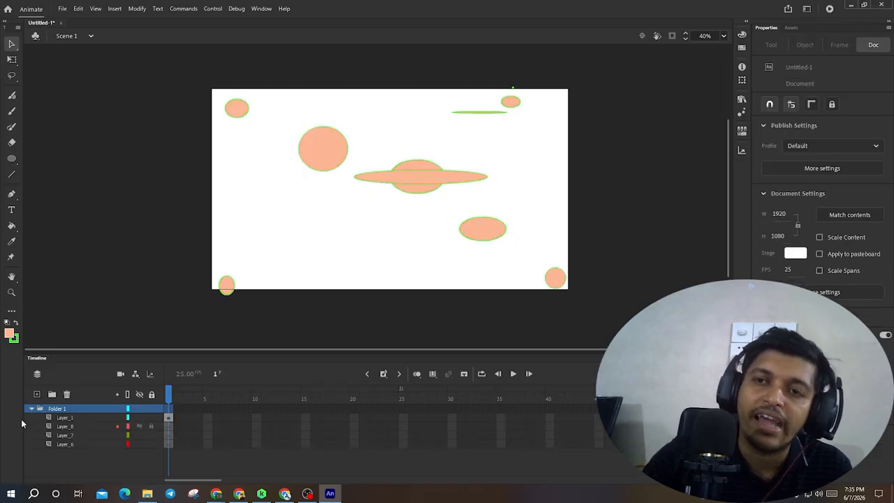
{"action": "left_click", "coordinate": [30, 411]}
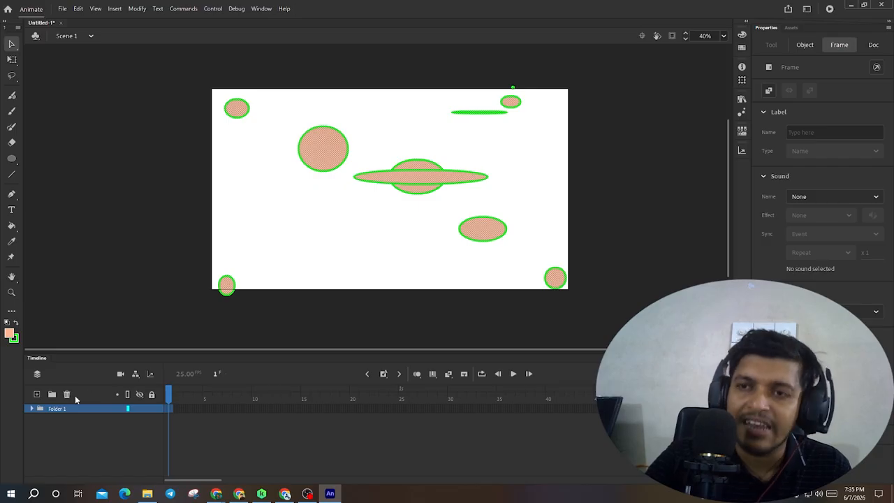
- Delete Folder 1 together with all the layers nested inside it
{"action": "left_click", "coordinate": [66, 394]}
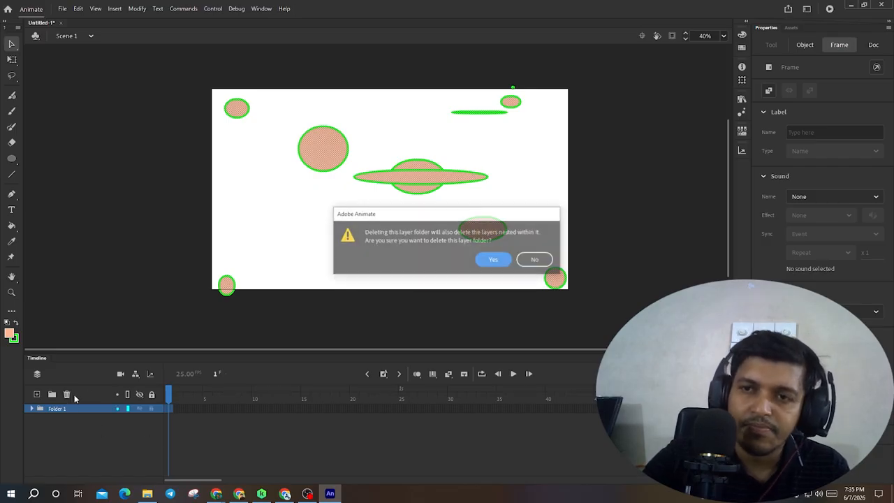
{"action": "left_click", "coordinate": [494, 260]}
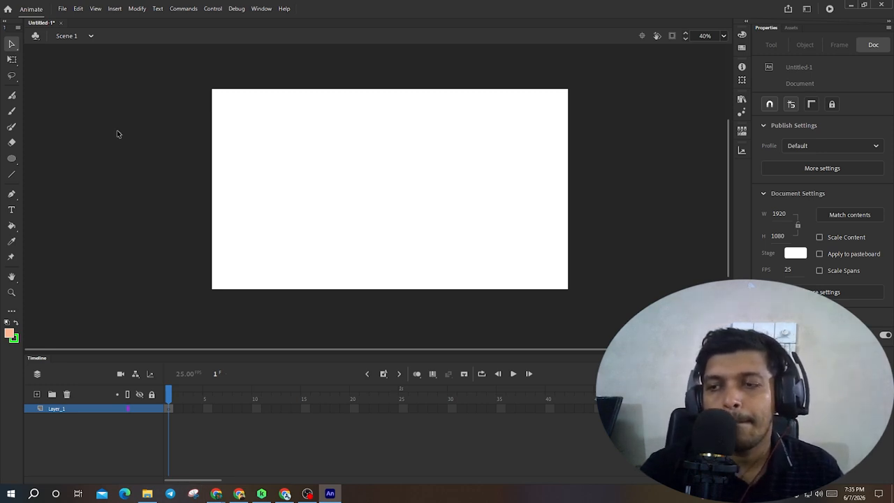
- Add several new layers to the Timeline
{"action": "left_click", "coordinate": [37, 394]}
{"action": "left_click", "coordinate": [37, 394]}
{"action": "left_click", "coordinate": [37, 394]}
{"action": "left_click", "coordinate": [37, 393]}
{"action": "left_click", "coordinate": [37, 394]}
{"action": "left_click", "coordinate": [37, 394]}
{"action": "left_click", "coordinate": [37, 394]}
{"action": "left_click", "coordinate": [37, 394]}
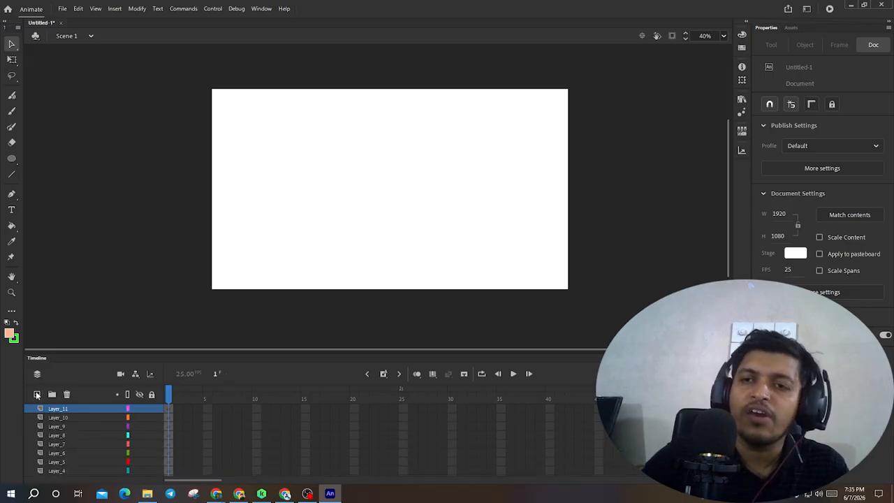
{"action": "left_click", "coordinate": [37, 395]}
{"action": "left_click", "coordinate": [37, 395]}
{"action": "left_click", "coordinate": [37, 394]}
{"action": "left_click", "coordinate": [37, 394]}
{"action": "left_click", "coordinate": [37, 394]}
{"action": "scroll", "coordinate": [84, 422], "scroll_direction": "down", "scroll_amount": 3}
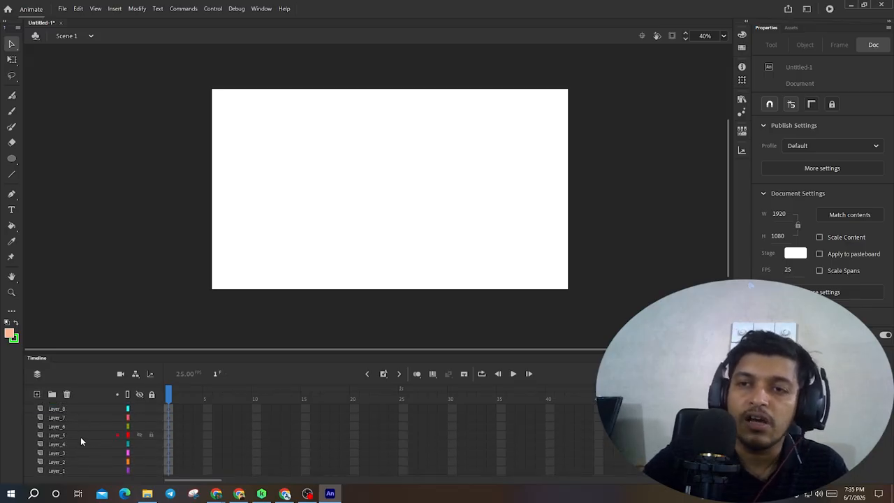
{"action": "scroll", "coordinate": [82, 440], "scroll_direction": "up", "scroll_amount": 3}
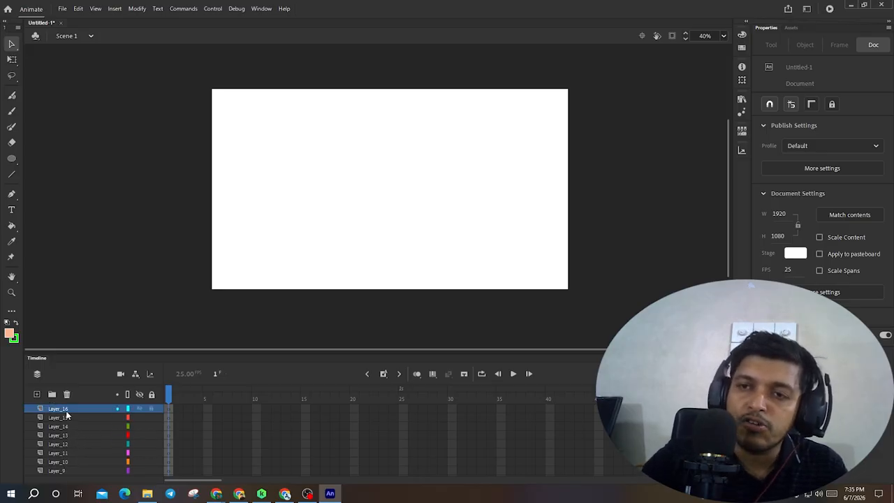
- Select Layer_16 down to Layer_10, create a new layer folder, and move Layer_12 and Layer_11 into Folder 2
{"action": "left_click", "coordinate": [58, 462], "text": "shift"}
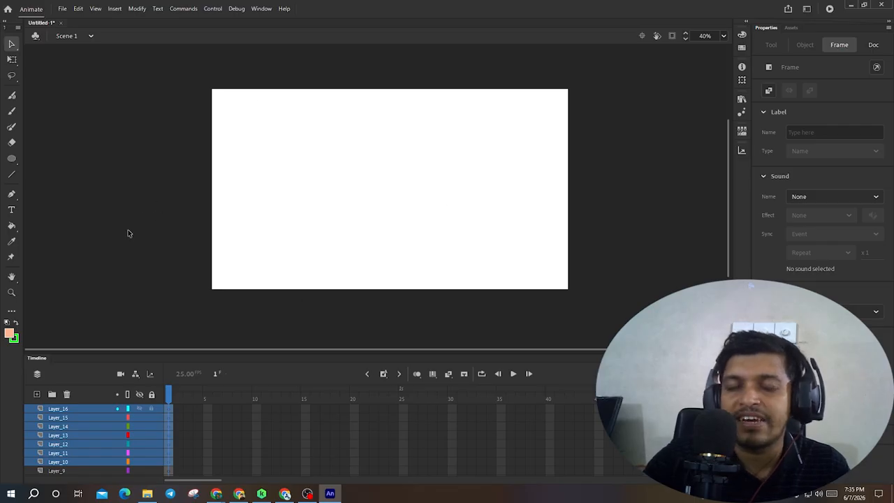
{"action": "scroll", "coordinate": [49, 444], "scroll_direction": "down", "scroll_amount": 1}
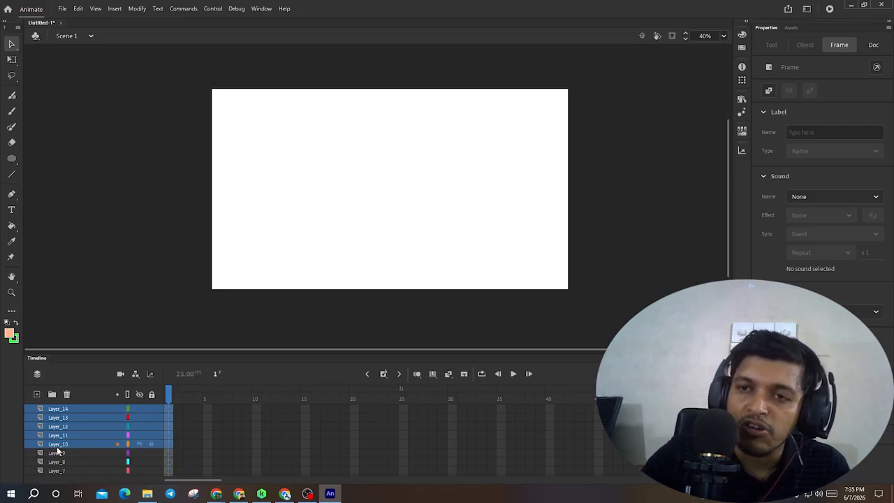
{"action": "scroll", "coordinate": [65, 437], "scroll_direction": "up", "scroll_amount": 1}
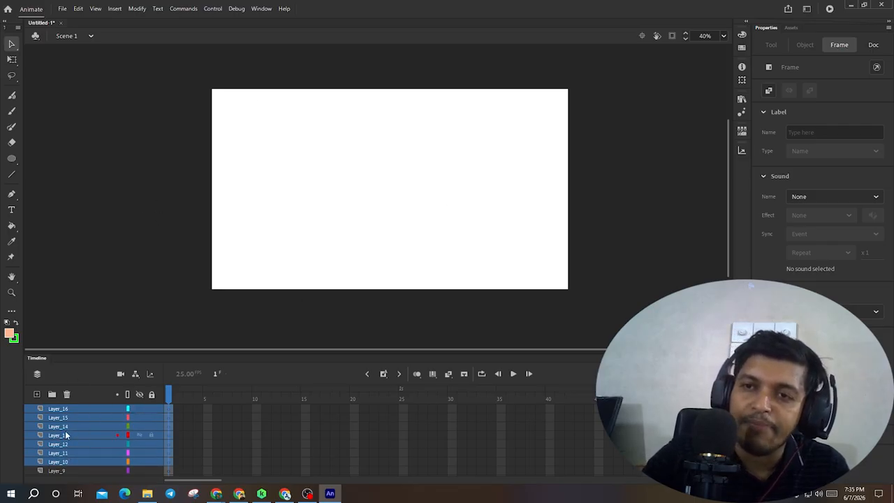
{"action": "left_click", "coordinate": [52, 394]}
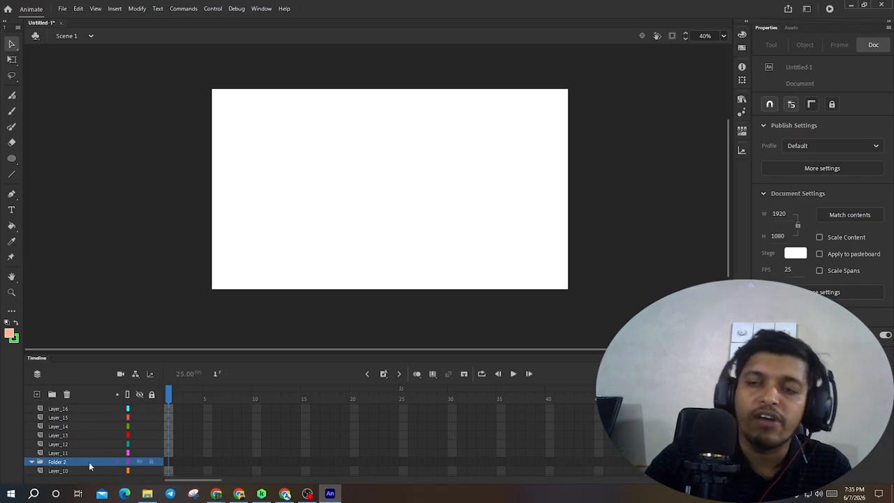
{"action": "left_click_drag", "start_coordinate": [82, 452], "coordinate": [66, 454]}
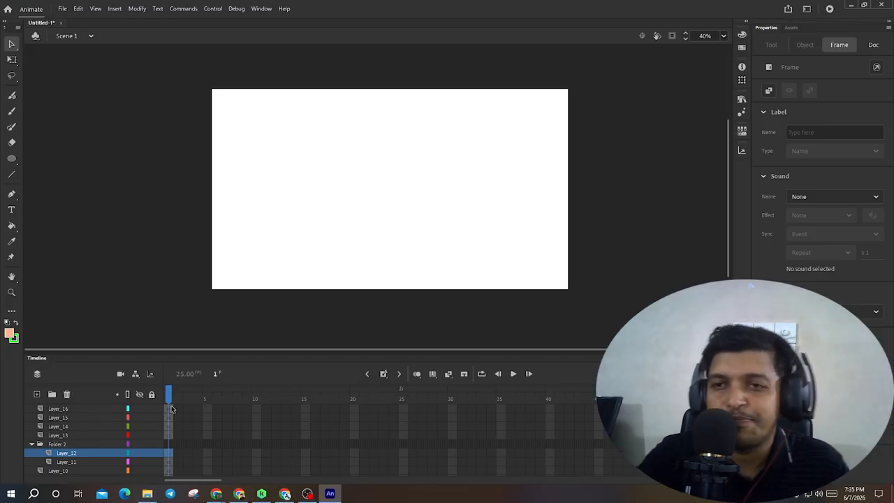
- Delete every layer and folder one at a time until only Layer_16 remains
{"action": "left_click", "coordinate": [59, 435]}
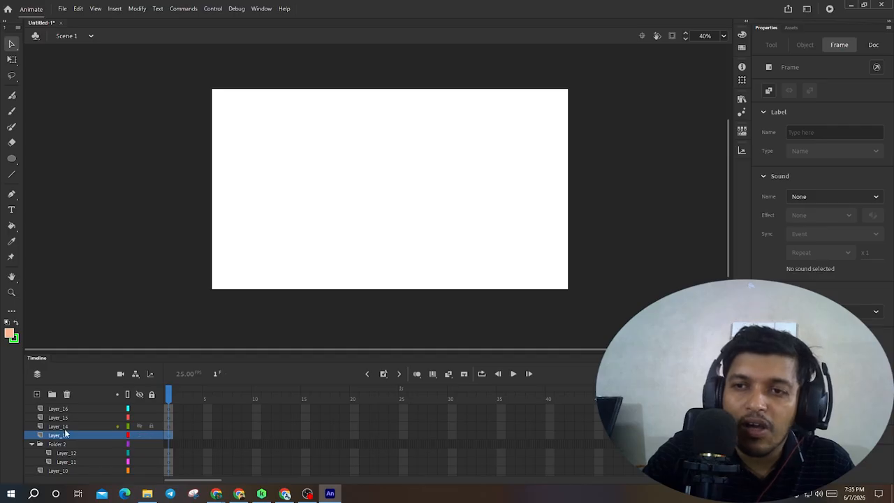
{"action": "left_click", "coordinate": [64, 426]}
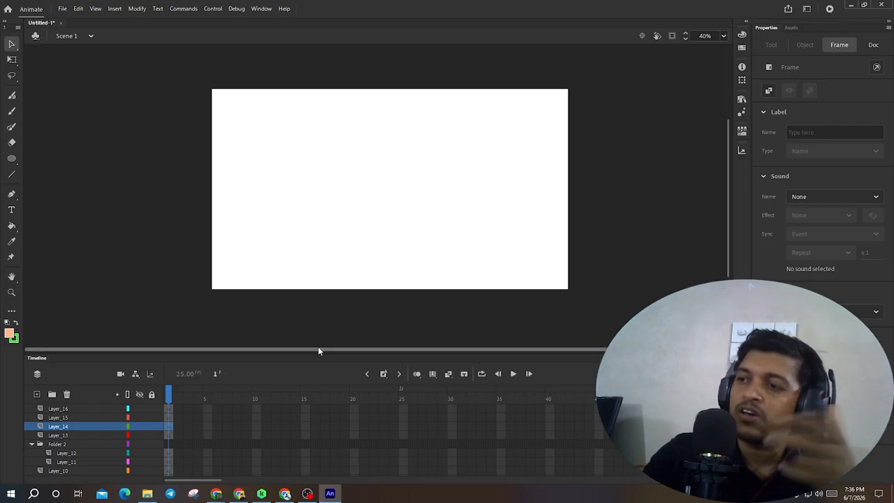
{"action": "left_click", "coordinate": [66, 396]}
{"action": "left_click", "coordinate": [65, 396]}
{"action": "left_click", "coordinate": [66, 396]}
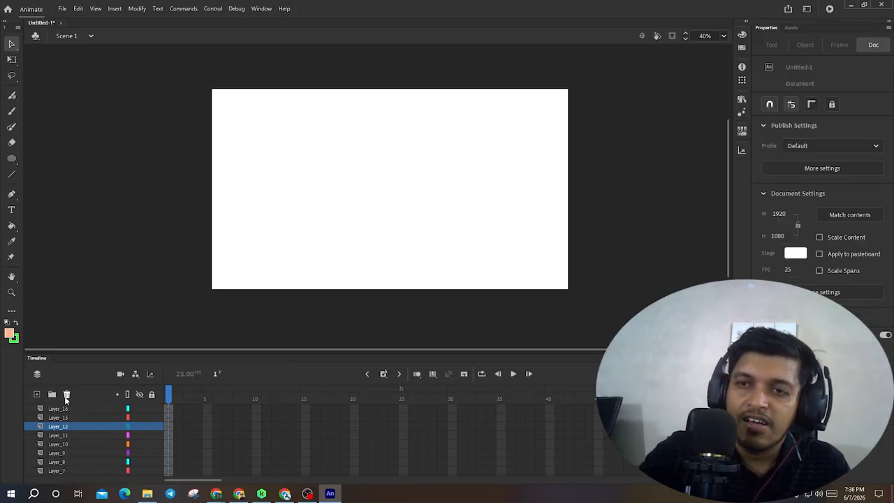
{"action": "left_click", "coordinate": [66, 396]}
{"action": "left_click", "coordinate": [65, 396]}
{"action": "left_click", "coordinate": [66, 396]}
{"action": "left_click", "coordinate": [66, 396]}
{"action": "left_click", "coordinate": [65, 396]}
{"action": "left_click", "coordinate": [66, 396]}
{"action": "left_click", "coordinate": [66, 396]}
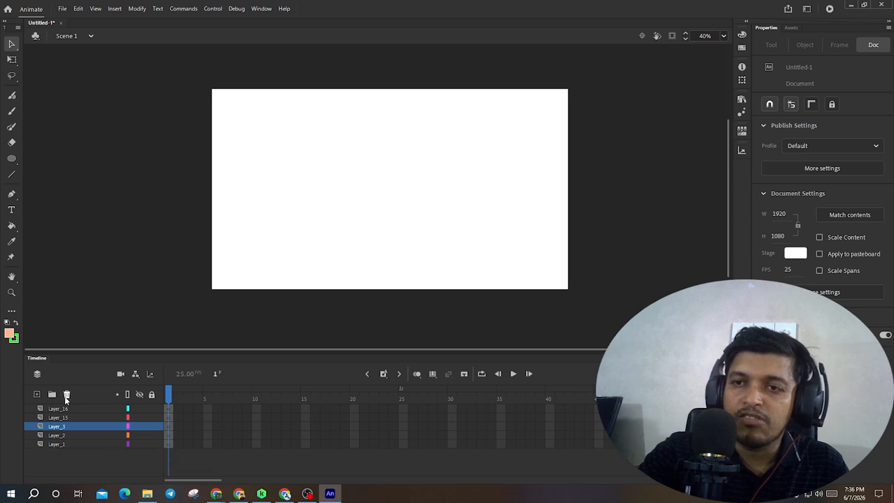
{"action": "left_click", "coordinate": [66, 396]}
{"action": "left_click", "coordinate": [66, 396]}
{"action": "left_click", "coordinate": [66, 396]}
{"action": "left_click", "coordinate": [67, 394]}
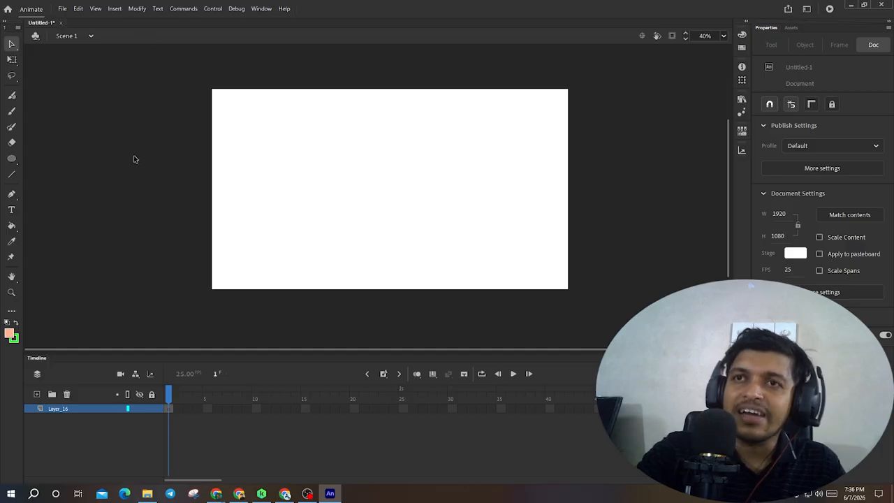
- Draw a circle about 780 by 820 px on the stage with the Oval tool
{"action": "left_click", "coordinate": [11, 158]}
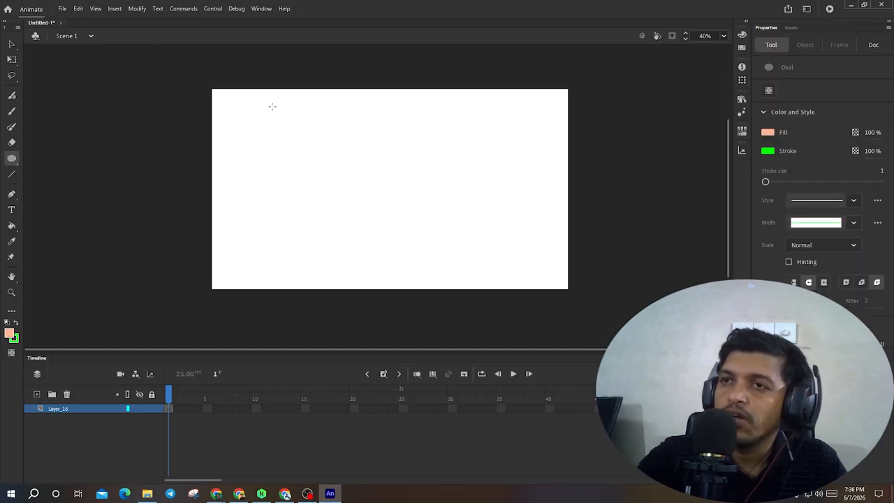
{"action": "mouse_move", "coordinate": [272, 106]}
{"action": "left_mouse_down"}
{"action": "mouse_move", "coordinate": [356, 219]}
{"action": "mouse_move", "coordinate": [417, 260]}
{"action": "left_mouse_up"}
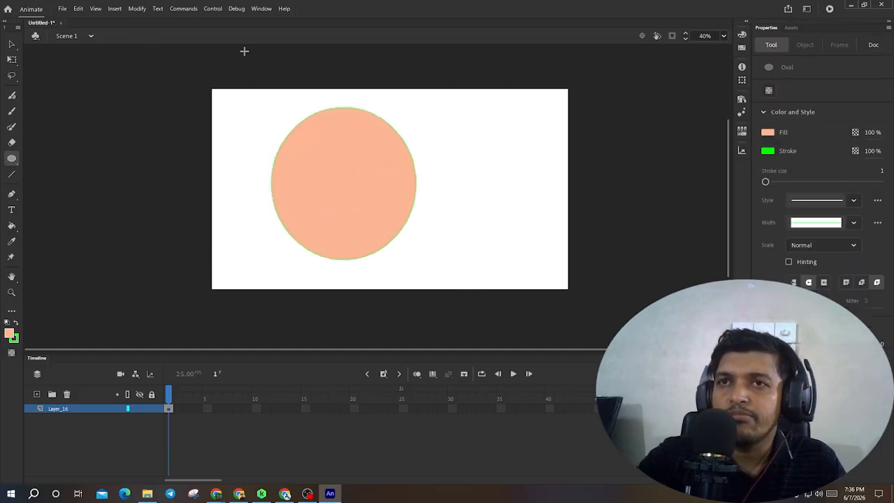
- Move the alert window aside and compare selecting the circle's fill alone with selecting its fill and stroke together
{"action": "key", "text": "v"}
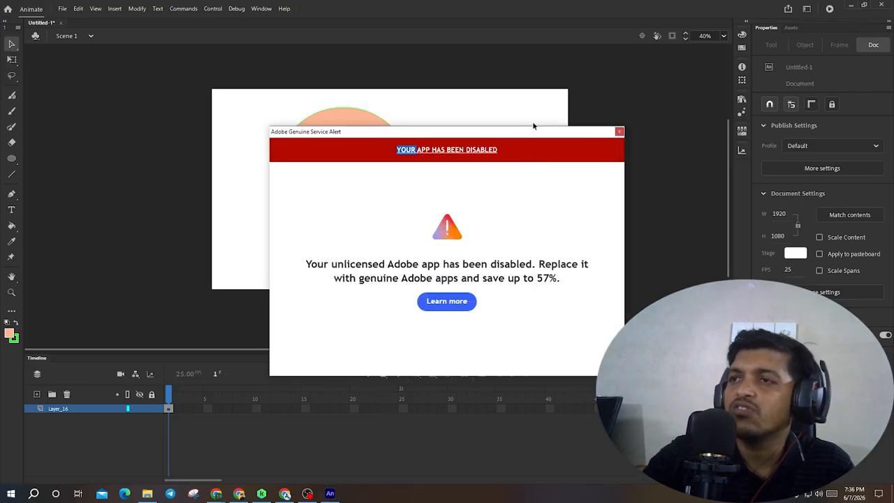
{"action": "left_click_drag", "start_coordinate": [534, 135], "coordinate": [541, 438]}
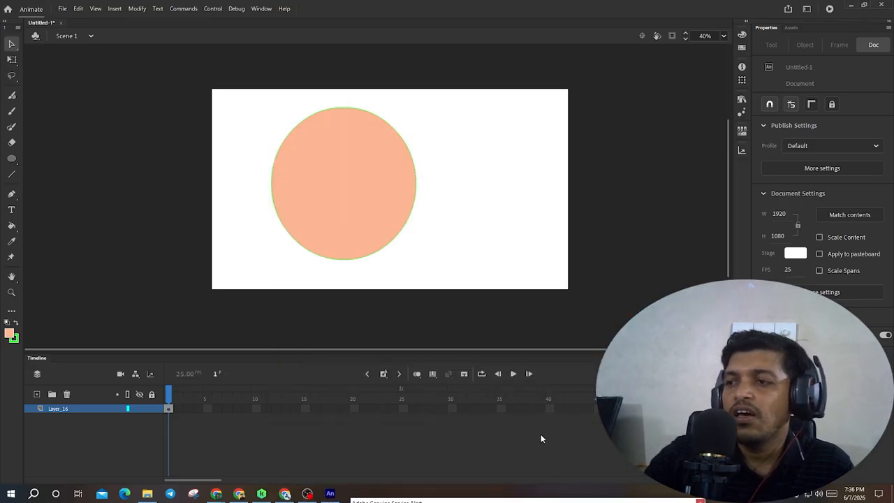
{"action": "left_click", "coordinate": [344, 199]}
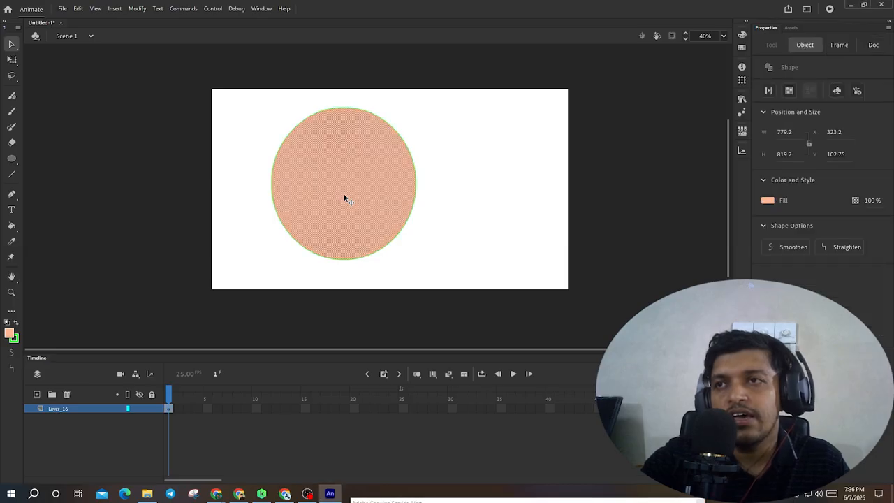
{"action": "left_click", "coordinate": [461, 213]}
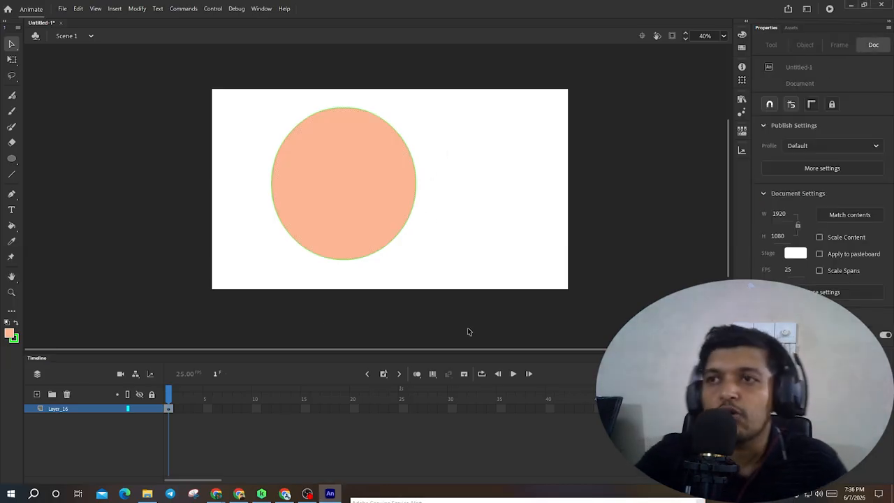
{"action": "double_click", "coordinate": [340, 186]}
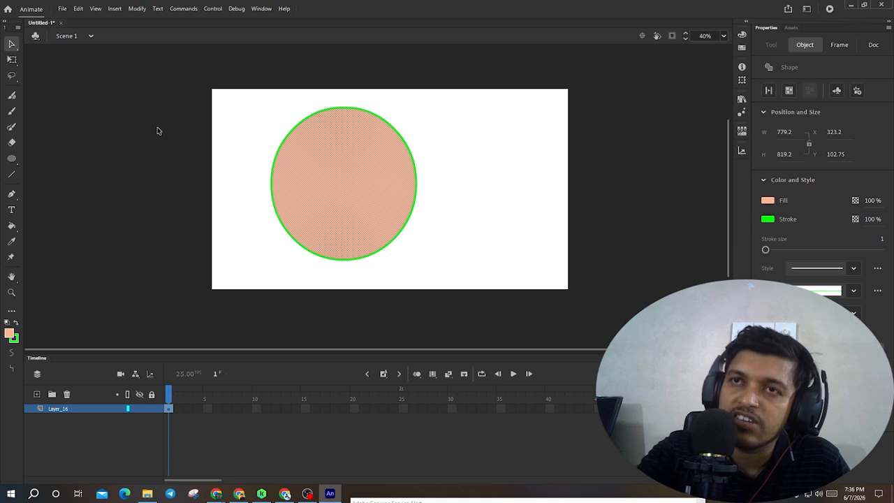
{"action": "left_click", "coordinate": [451, 275]}
- Select the whole circle and move it partly past the stage's left edge
{"action": "double_click", "coordinate": [349, 190]}
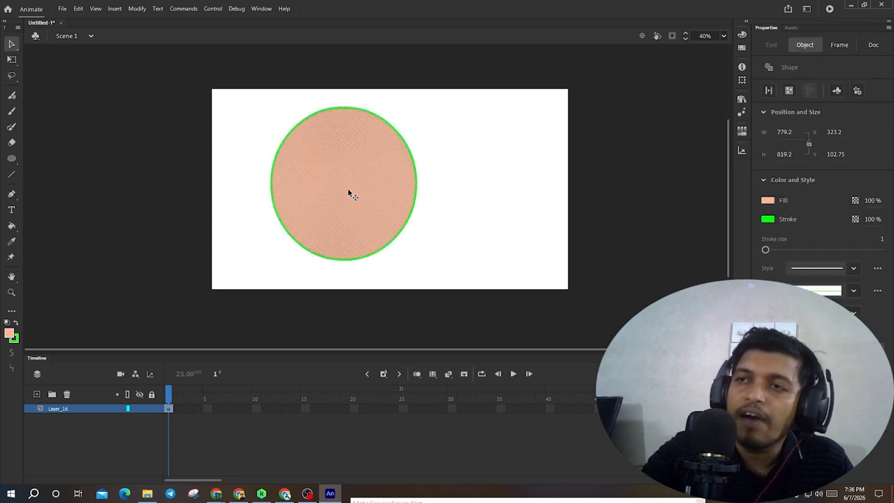
{"action": "mouse_move", "coordinate": [347, 189]}
{"action": "left_mouse_down"}
{"action": "mouse_move", "coordinate": [472, 199]}
{"action": "mouse_move", "coordinate": [283, 228]}
{"action": "mouse_move", "coordinate": [413, 194]}
{"action": "mouse_move", "coordinate": [502, 199]}
{"action": "mouse_move", "coordinate": [284, 217]}
{"action": "mouse_move", "coordinate": [415, 195]}
{"action": "mouse_move", "coordinate": [543, 207]}
{"action": "mouse_move", "coordinate": [325, 226]}
{"action": "mouse_move", "coordinate": [318, 203]}
{"action": "left_mouse_up"}
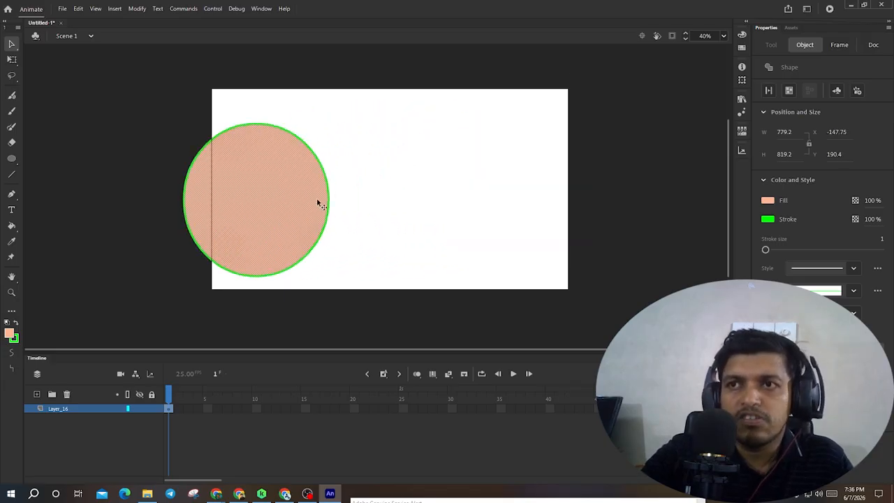
{"action": "left_click", "coordinate": [445, 274]}
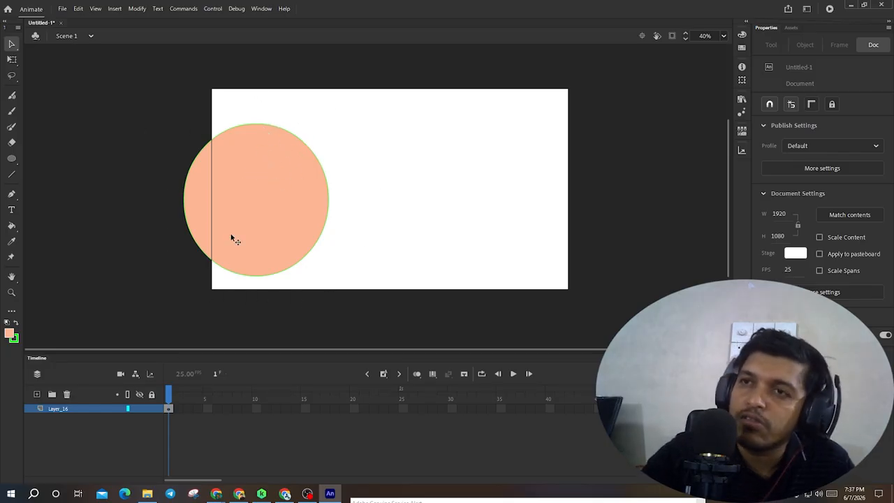
- Drag the circle's fill away from its stroke, then undo the last three actions
{"action": "left_click_drag", "start_coordinate": [304, 192], "coordinate": [521, 203]}
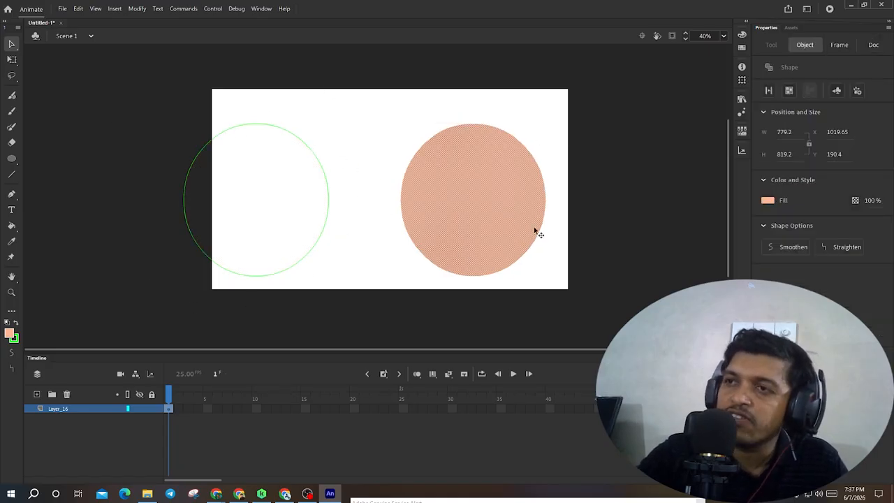
{"action": "left_click", "coordinate": [370, 220]}
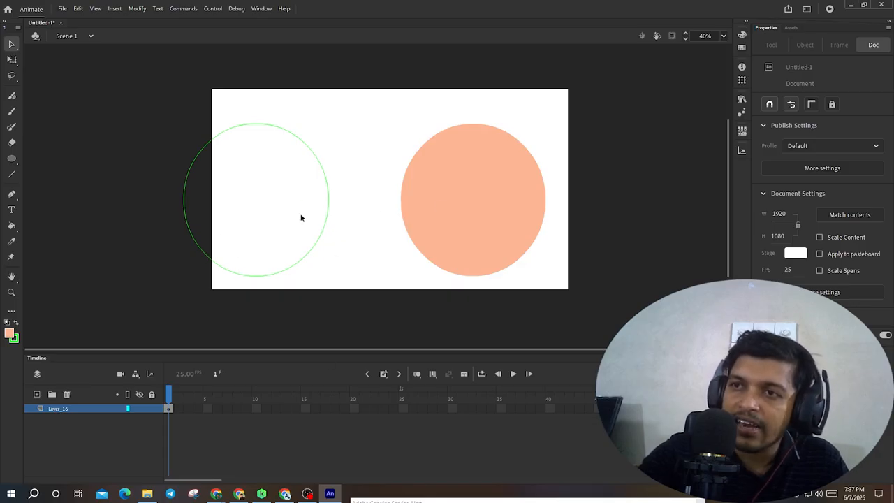
{"action": "left_click", "coordinate": [441, 219]}
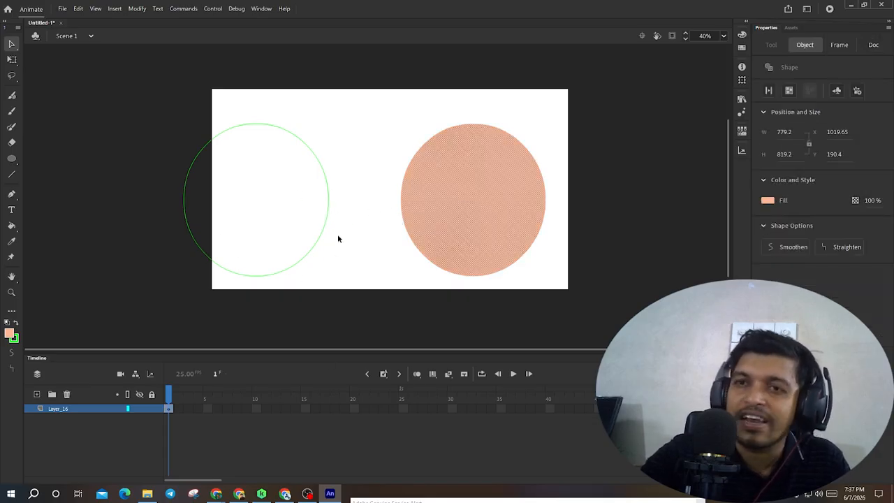
{"action": "key", "text": "ctrl+z"}
{"action": "key", "text": "ctrl+z"}
{"action": "key", "text": "ctrl+z"}
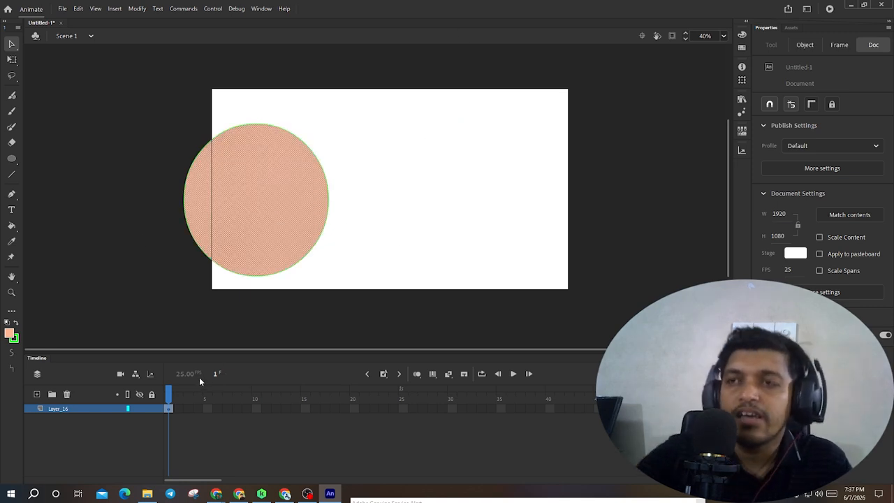
- Select the circle's fill and deselect it again
{"action": "left_click", "coordinate": [353, 229]}
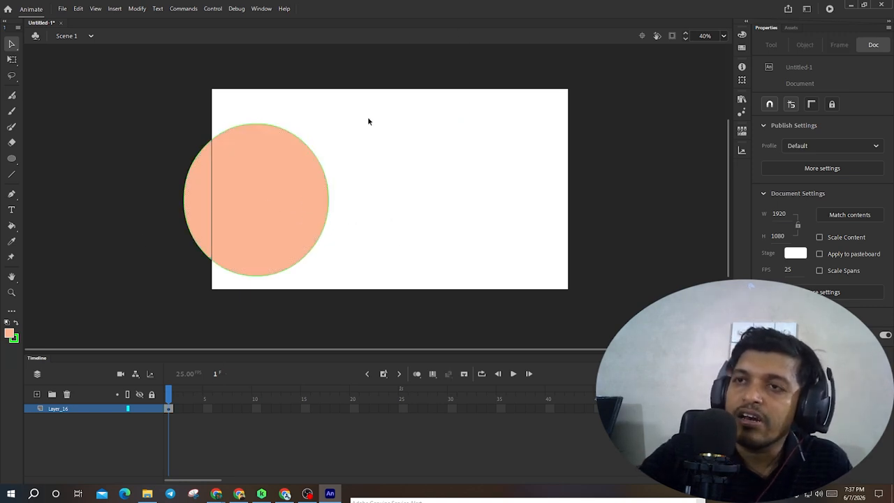
{"action": "left_click", "coordinate": [256, 180]}
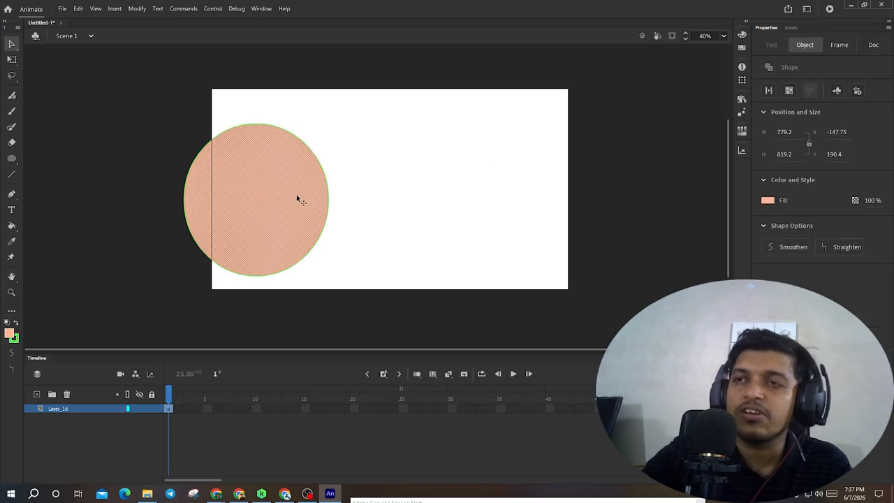
{"action": "left_click", "coordinate": [386, 208]}
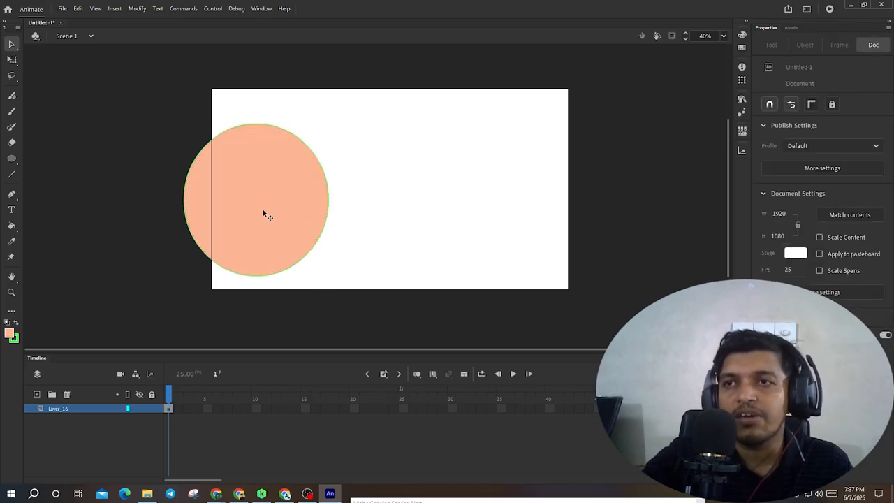
- Drag the circle's fill away from its stroke toward the left, then undo the move
{"action": "double_click", "coordinate": [264, 214]}
{"action": "mouse_move", "coordinate": [264, 215]}
{"action": "left_mouse_down"}
{"action": "mouse_move", "coordinate": [399, 208]}
{"action": "mouse_move", "coordinate": [178, 249]}
{"action": "left_mouse_up"}
{"action": "left_click", "coordinate": [478, 203]}
{"action": "left_click", "coordinate": [404, 205]}
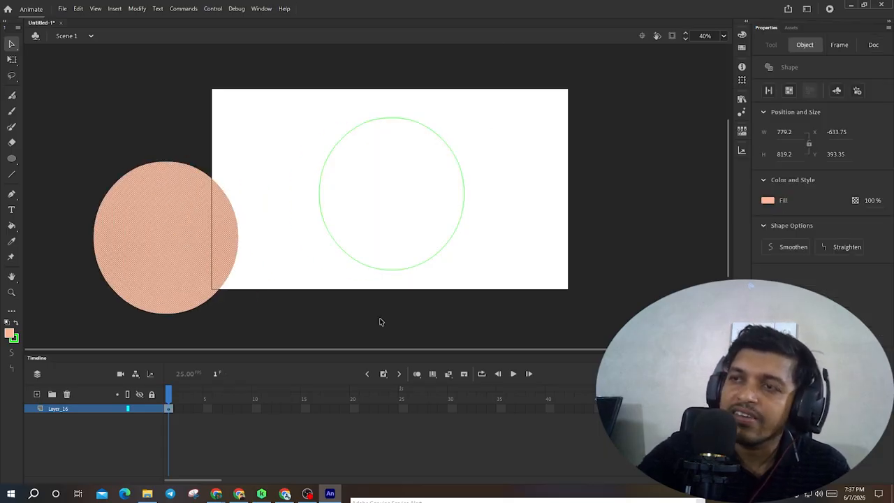
{"action": "key", "text": "ctrl+z"}
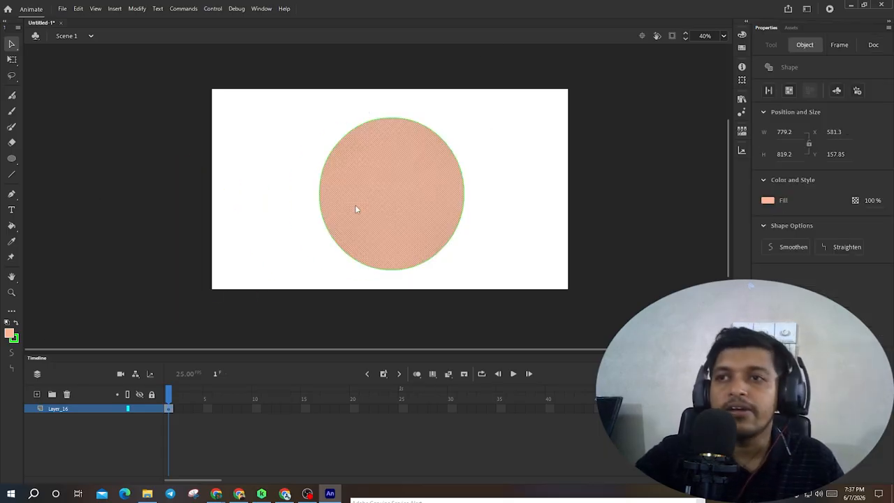
- Select the whole circle, fill and stroke together, and move it toward the left side of the stage
{"action": "left_click", "coordinate": [521, 181]}
{"action": "double_click", "coordinate": [440, 185]}
{"action": "mouse_move", "coordinate": [440, 187]}
{"action": "left_mouse_down"}
{"action": "mouse_move", "coordinate": [455, 160]}
{"action": "mouse_move", "coordinate": [400, 179]}
{"action": "left_mouse_up"}
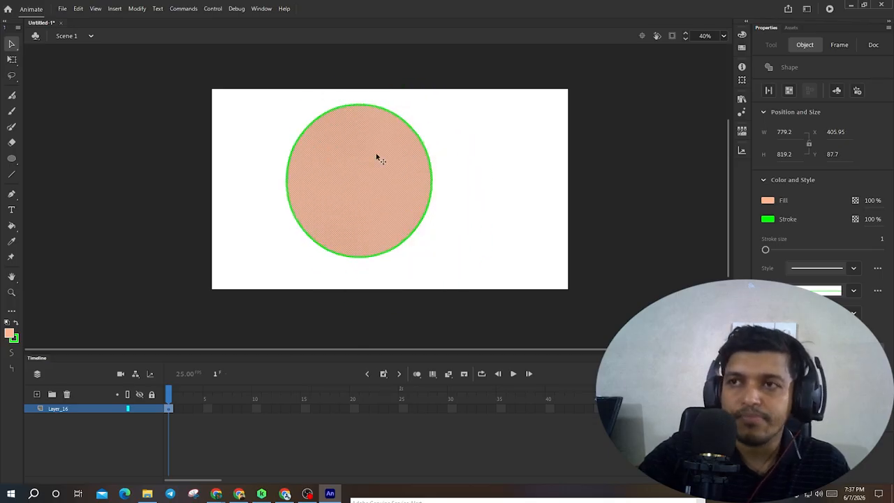
{"action": "left_click", "coordinate": [455, 224]}
{"action": "double_click", "coordinate": [386, 194]}
{"action": "mouse_move", "coordinate": [387, 193]}
{"action": "left_mouse_down"}
{"action": "mouse_move", "coordinate": [449, 195]}
{"action": "mouse_move", "coordinate": [365, 204]}
{"action": "left_mouse_up"}
{"action": "left_click", "coordinate": [195, 179]}
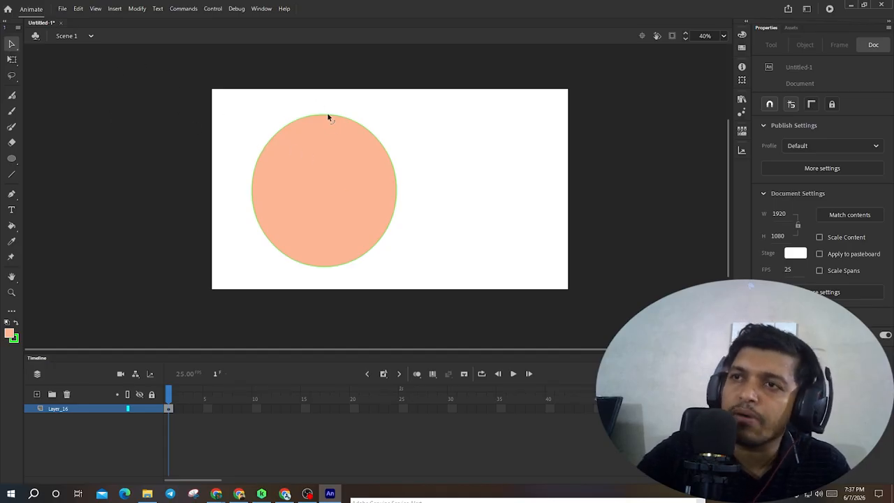
- Draw a straight line to the right of the circle and bend it upward into an arc with the Selection tool
{"action": "left_click", "coordinate": [12, 175]}
{"action": "left_click_drag", "start_coordinate": [426, 235], "coordinate": [530, 240]}
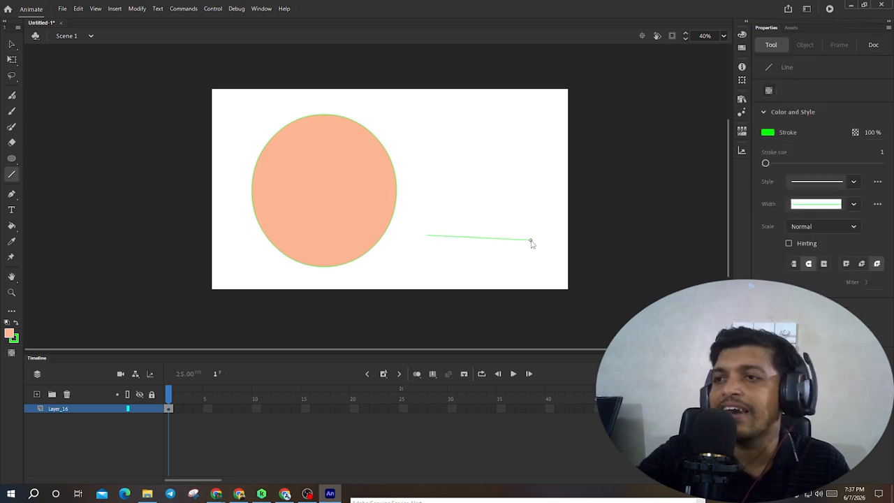
{"action": "left_click", "coordinate": [11, 44]}
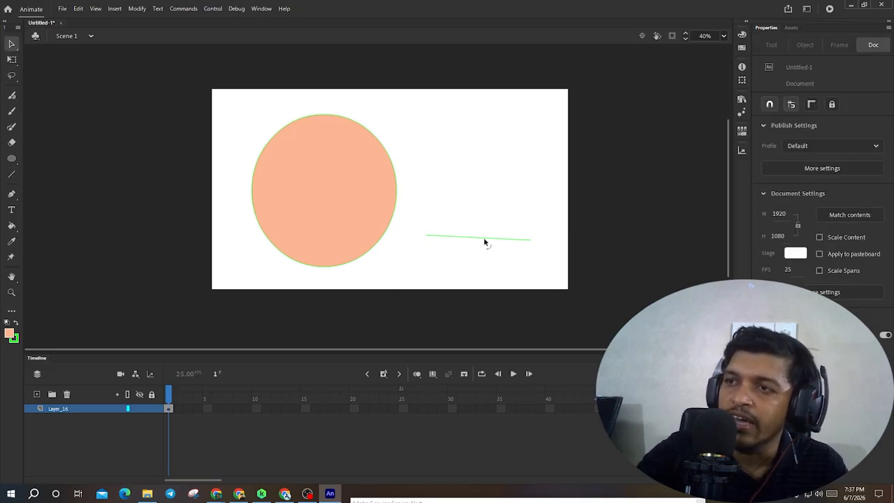
{"action": "left_click_drag", "start_coordinate": [484, 241], "coordinate": [483, 219]}
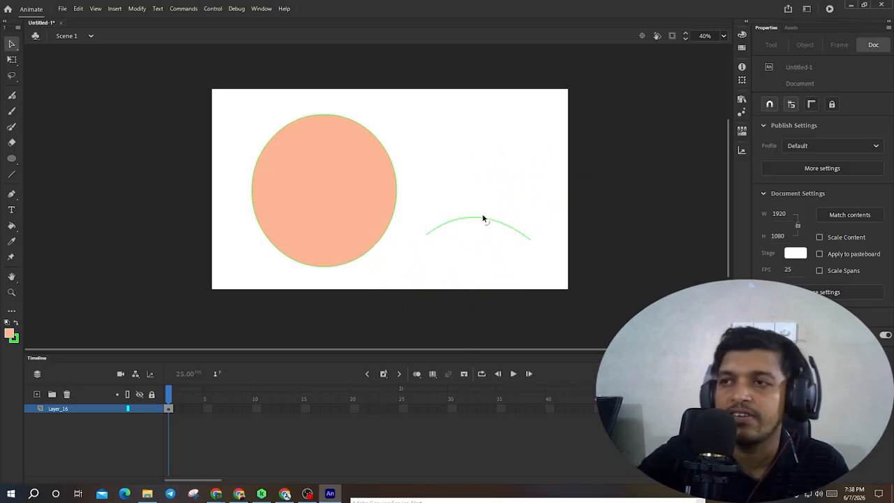
- Switch to the Subselection tool and repeatedly marquee-select the arc to examine its anchor points and handles
{"action": "left_click", "coordinate": [12, 45]}
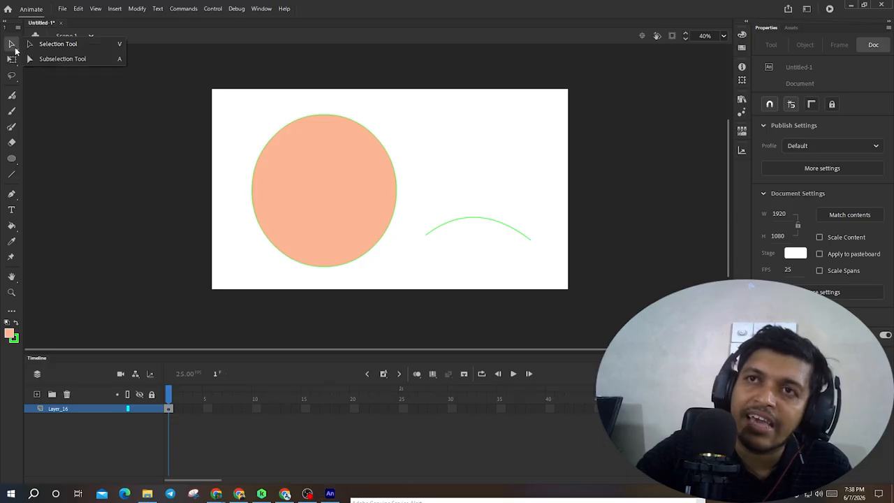
{"action": "left_click", "coordinate": [67, 60]}
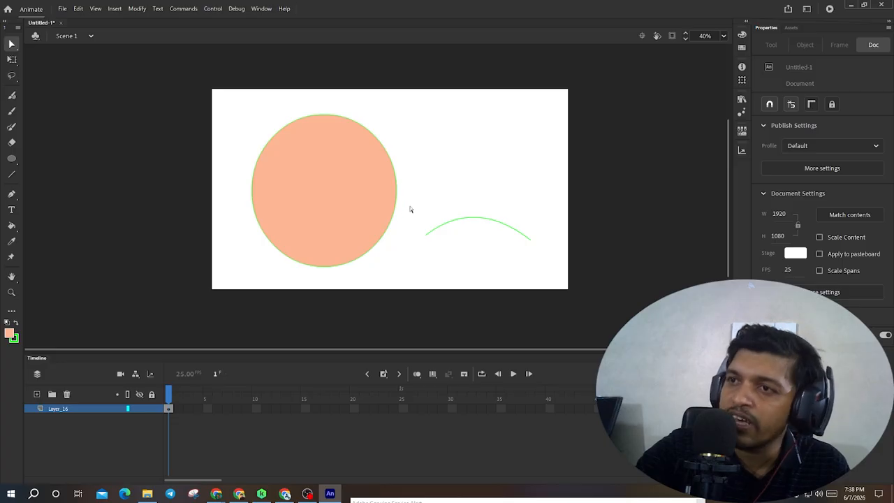
{"action": "left_click_drag", "start_coordinate": [413, 197], "coordinate": [550, 264]}
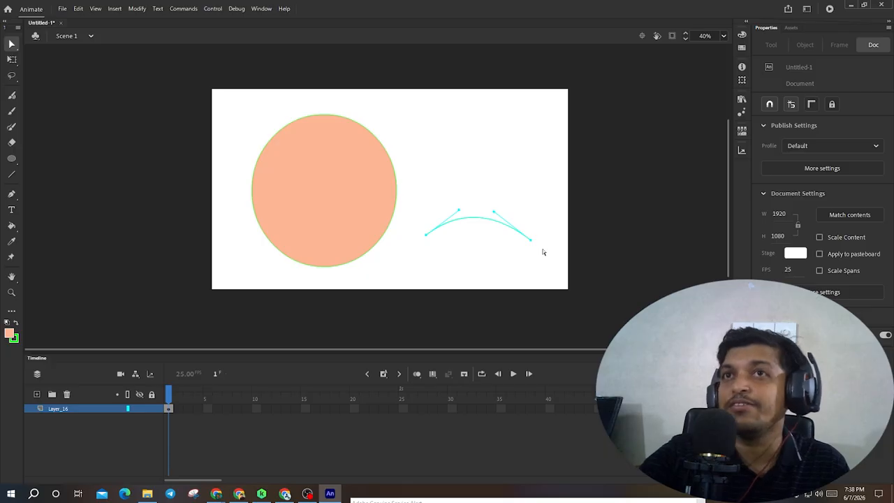
{"action": "left_click", "coordinate": [515, 197]}
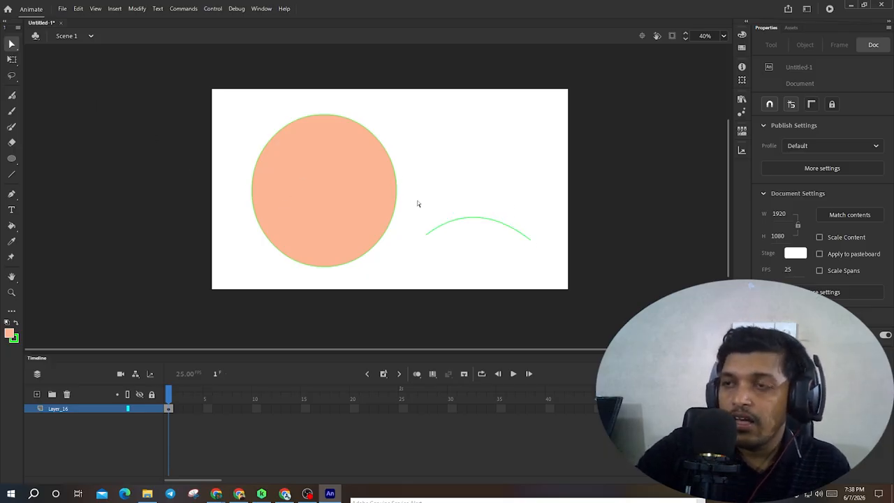
{"action": "left_click_drag", "start_coordinate": [410, 196], "coordinate": [547, 267]}
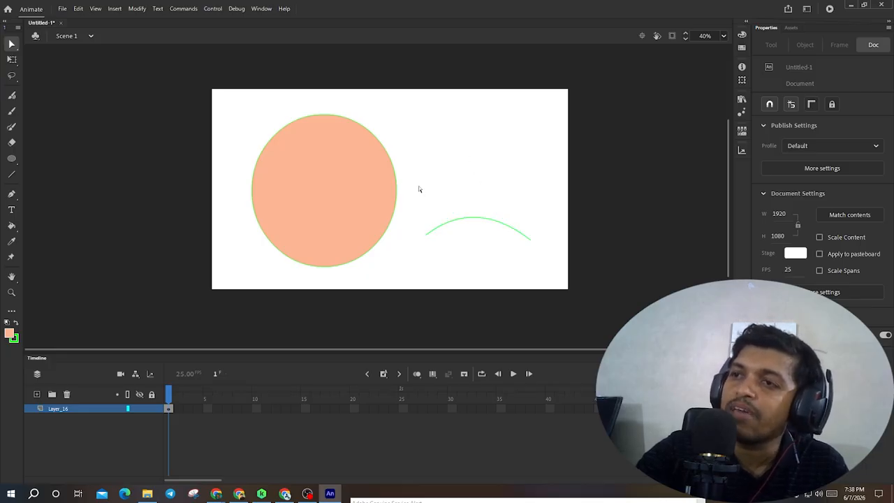
{"action": "left_click_drag", "start_coordinate": [418, 186], "coordinate": [552, 282]}
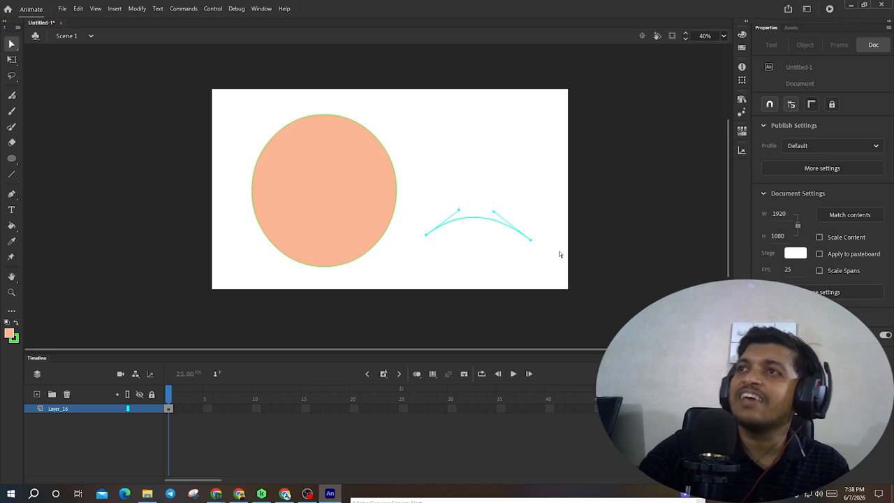
{"action": "left_click", "coordinate": [505, 244]}
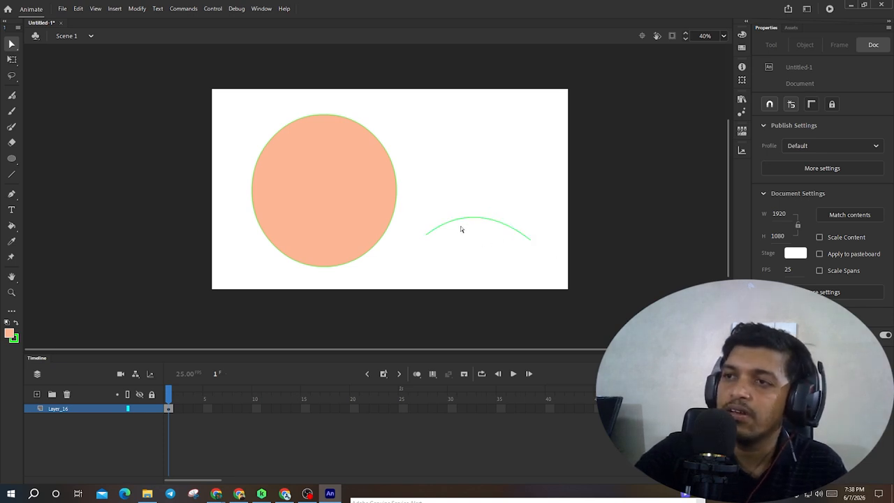
{"action": "left_click_drag", "start_coordinate": [411, 178], "coordinate": [549, 270]}
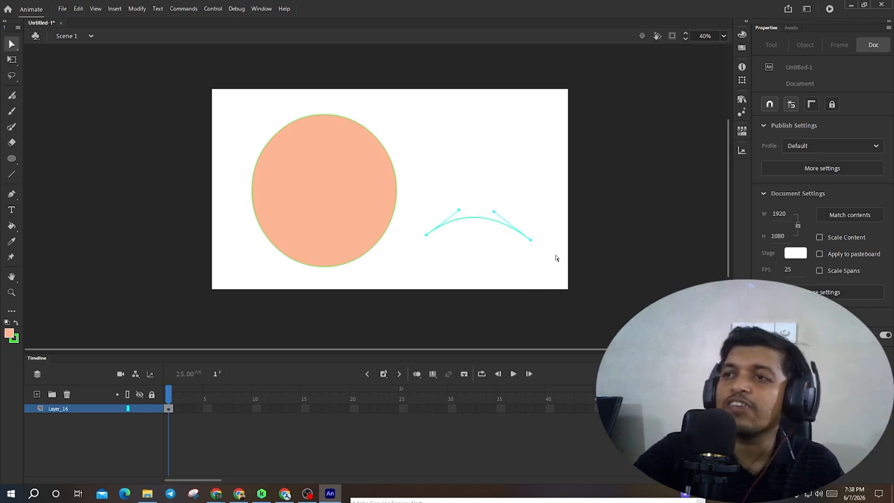
{"action": "left_click", "coordinate": [489, 201]}
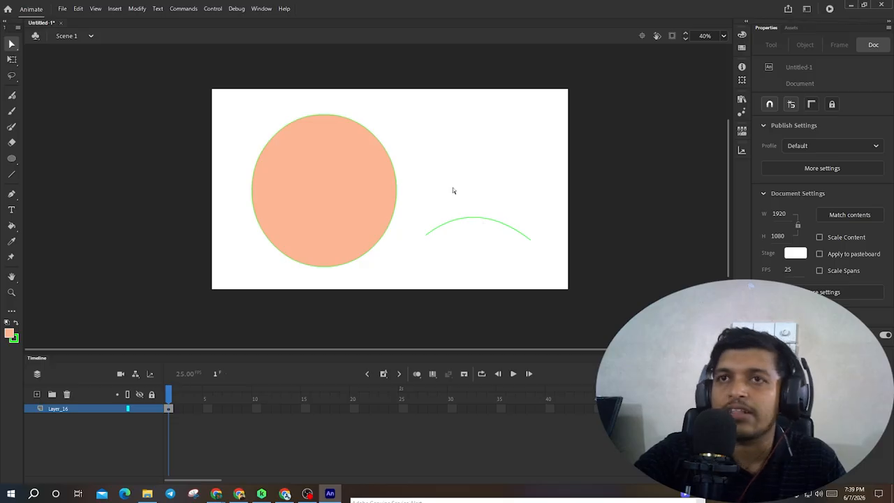
- Pull the middle of the arc up slightly so it forms a pointed peak
{"action": "left_click_drag", "start_coordinate": [475, 218], "coordinate": [472, 211]}
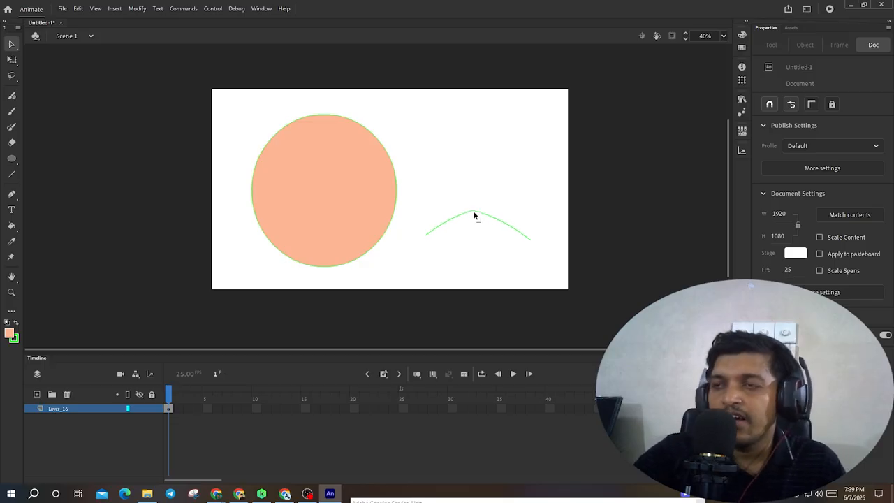
{"action": "scroll", "coordinate": [467, 220], "scroll_direction": "up", "scroll_amount": 5}
{"action": "key", "text": "alt"}
{"action": "scroll", "coordinate": [488, 250], "scroll_direction": "down", "scroll_amount": 6}
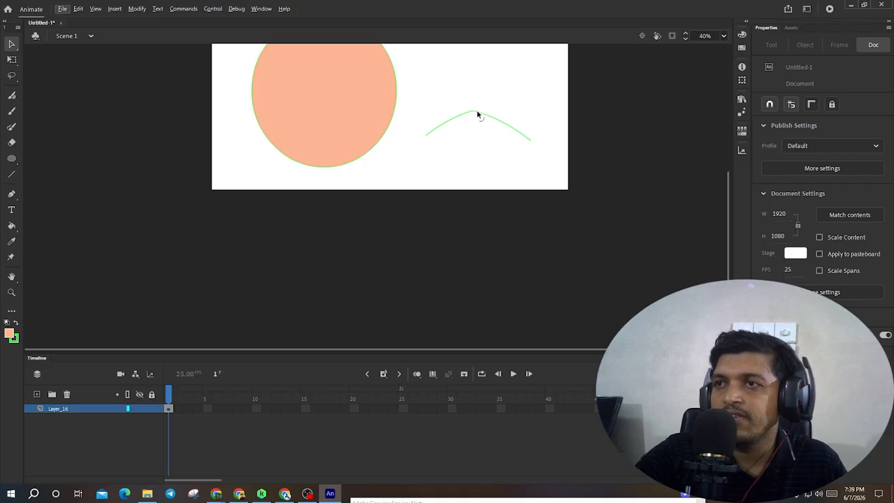
{"action": "scroll", "coordinate": [478, 114], "scroll_direction": "up", "scroll_amount": 5}
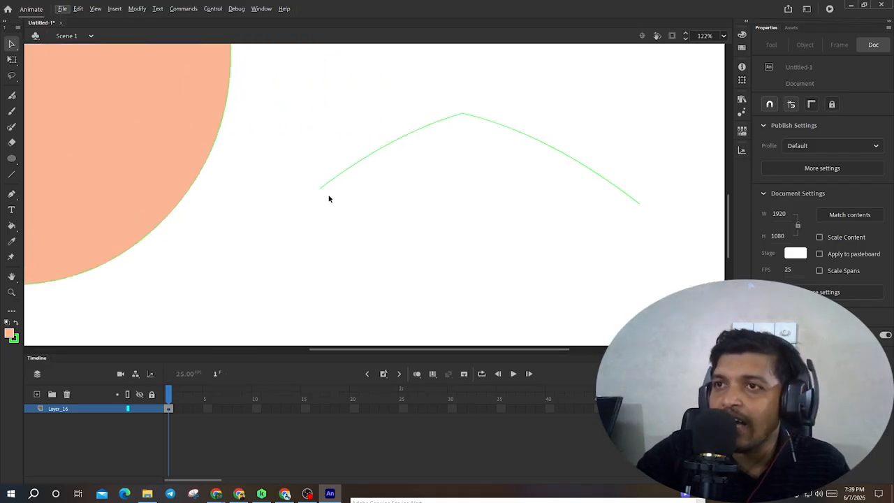
- Marquee-select the peaked curve with the Subselection tool to show its anchor points
{"action": "left_click", "coordinate": [11, 44]}
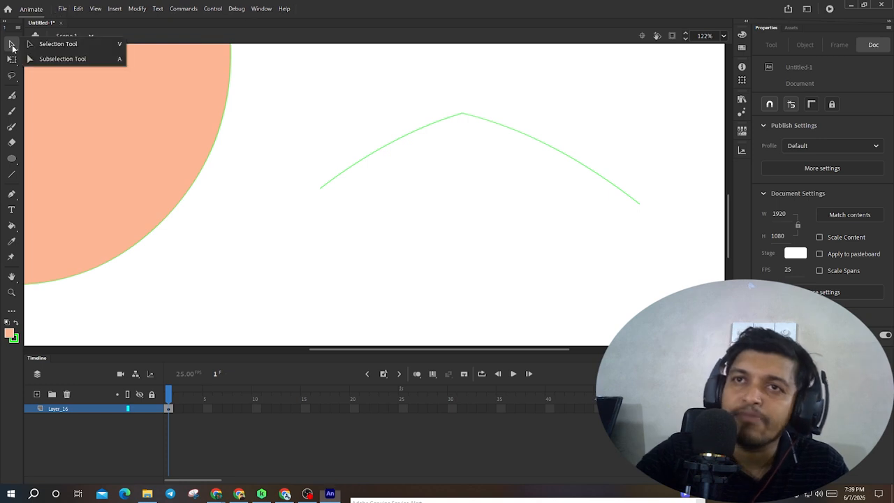
{"action": "left_click", "coordinate": [41, 58]}
{"action": "left_click_drag", "start_coordinate": [269, 78], "coordinate": [668, 278]}
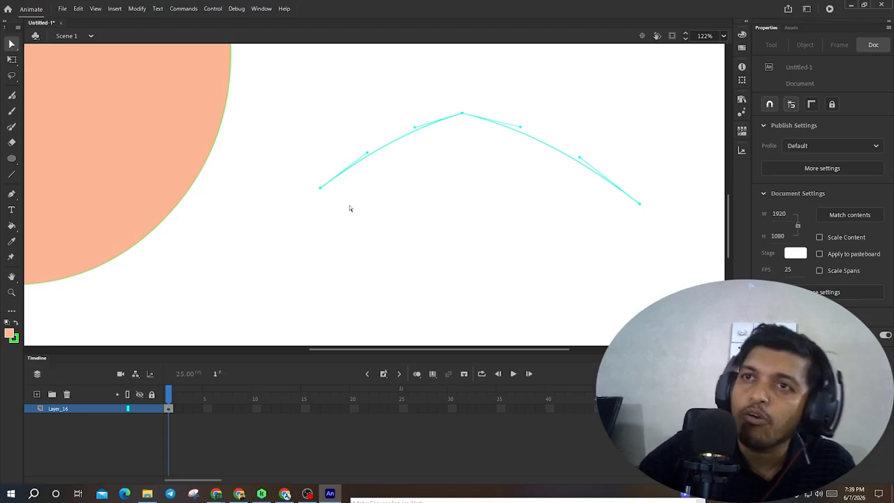
{"action": "scroll", "coordinate": [285, 202], "scroll_direction": "left", "scroll_amount": 5}
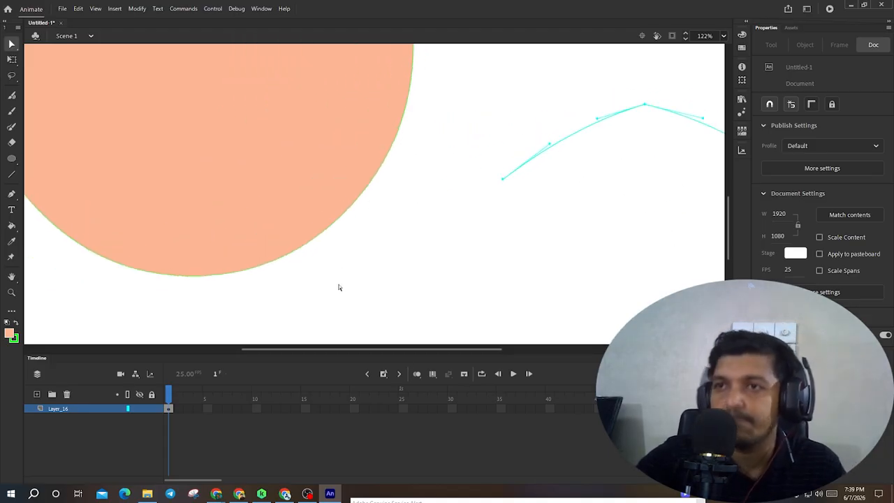
{"action": "scroll", "coordinate": [391, 195], "scroll_direction": "down", "scroll_amount": 3}
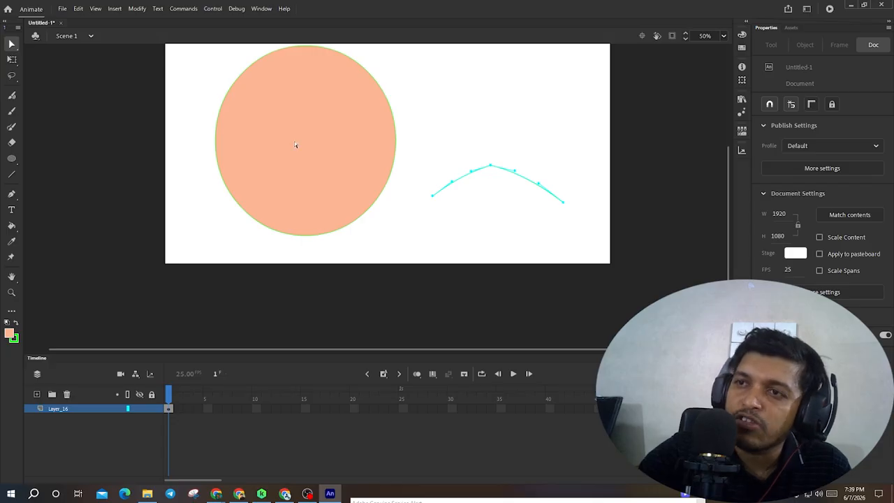
{"action": "scroll", "coordinate": [267, 83], "scroll_direction": "down", "scroll_amount": 2}
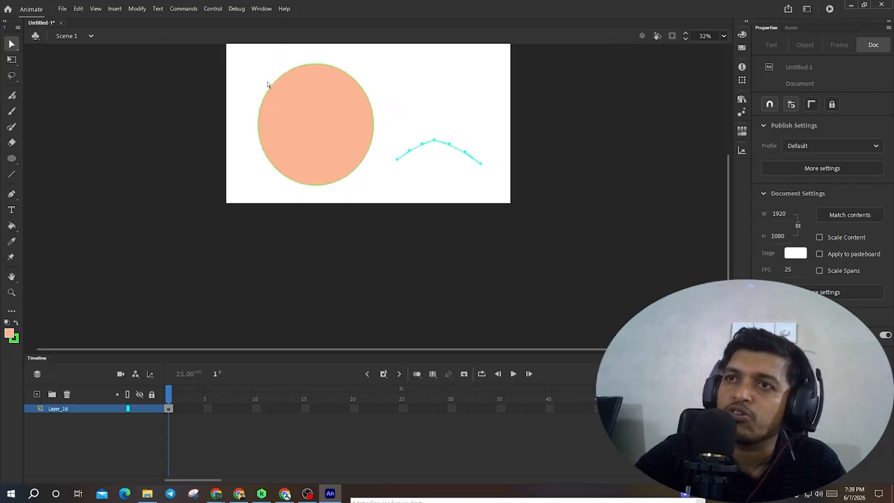
- Marquee-select the circle with the Subselection tool and inspect its anchor points and handles up close
{"action": "left_click_drag", "start_coordinate": [238, 55], "coordinate": [376, 198]}
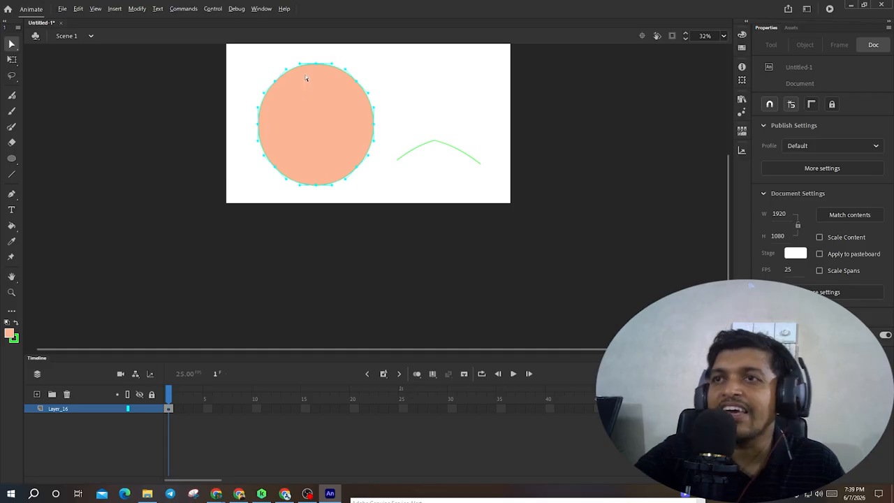
{"action": "scroll", "coordinate": [342, 112], "scroll_direction": "up", "scroll_amount": 3}
{"action": "scroll", "coordinate": [314, 259], "scroll_direction": "up", "scroll_amount": 1}
{"action": "scroll", "coordinate": [300, 241], "scroll_direction": "up", "scroll_amount": 5}
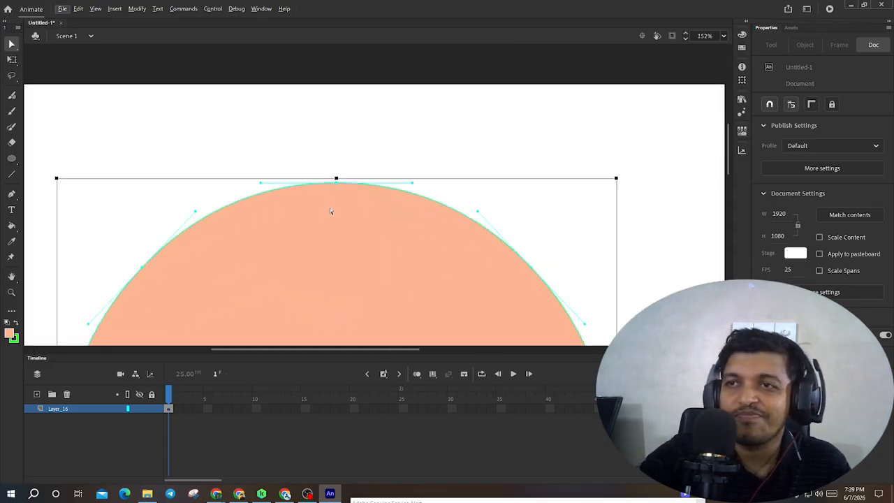
{"action": "scroll", "coordinate": [339, 189], "scroll_direction": "down", "scroll_amount": 4}
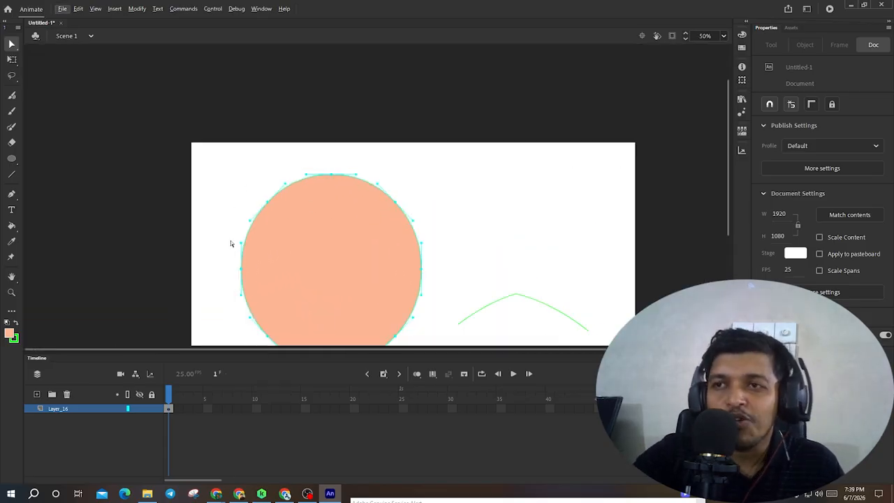
{"action": "scroll", "coordinate": [279, 224], "scroll_direction": "up", "scroll_amount": 3}
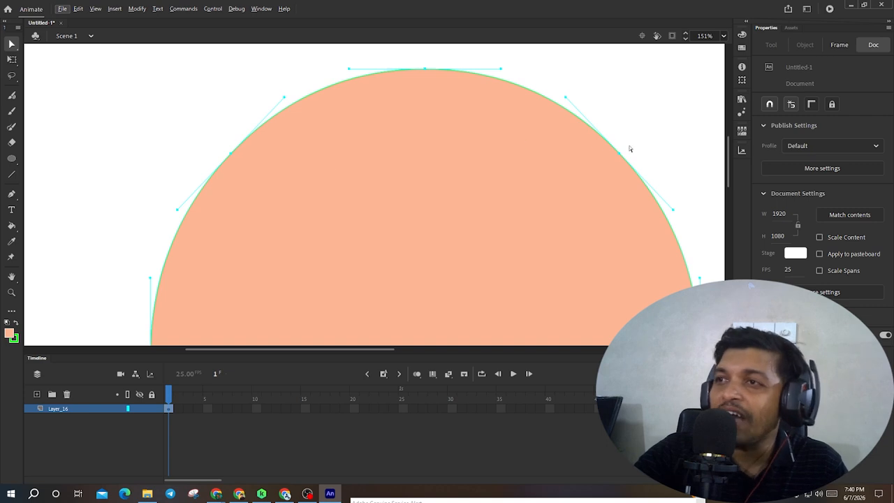
{"action": "scroll", "coordinate": [430, 96], "scroll_direction": "down", "scroll_amount": 2}
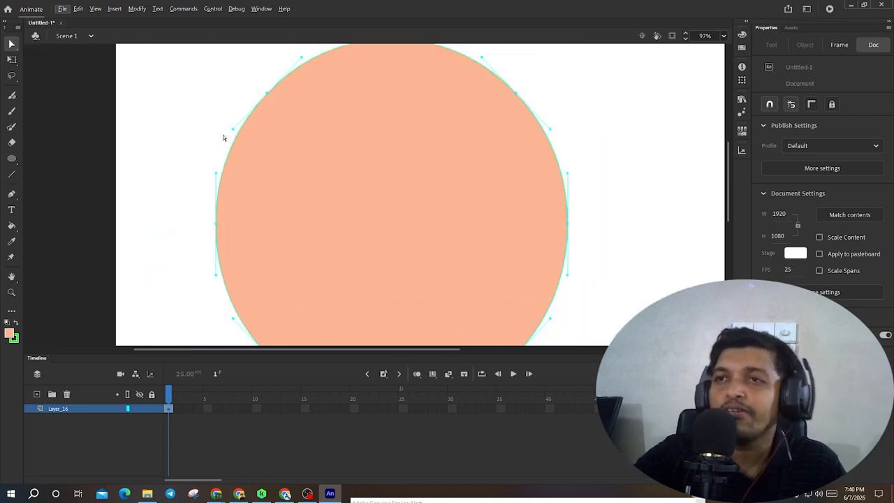
{"action": "left_click_drag", "start_coordinate": [447, 207], "coordinate": [224, 160]}
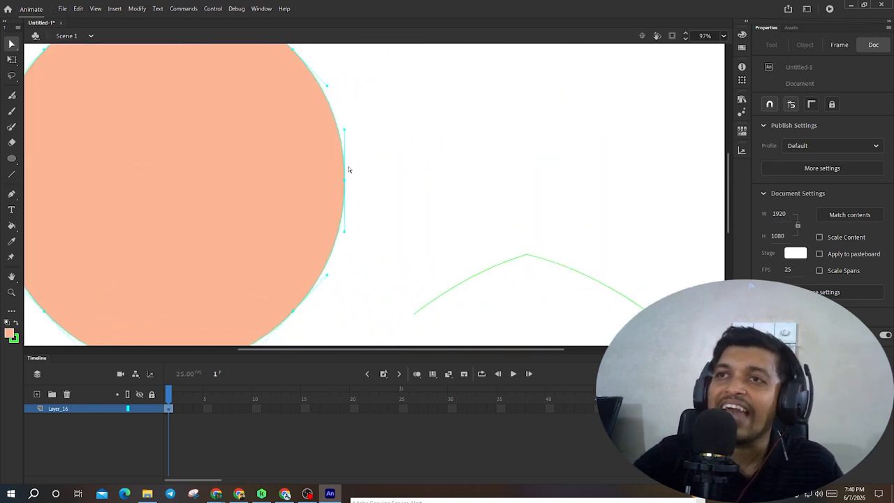
- Draw a horizontal straight line above the curve and marquee-select it with the Subselection tool
{"action": "left_click", "coordinate": [11, 174]}
{"action": "left_click_drag", "start_coordinate": [448, 131], "coordinate": [642, 131]}
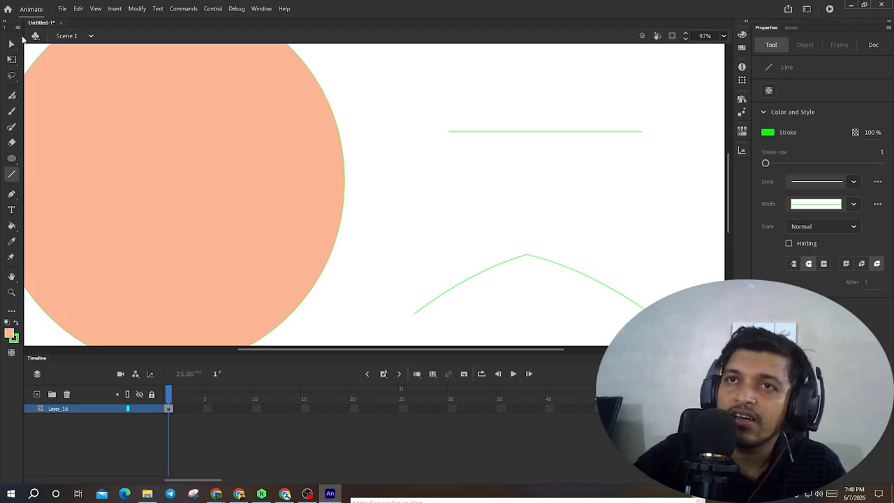
{"action": "left_click", "coordinate": [11, 43]}
{"action": "left_click_drag", "start_coordinate": [427, 96], "coordinate": [675, 174]}
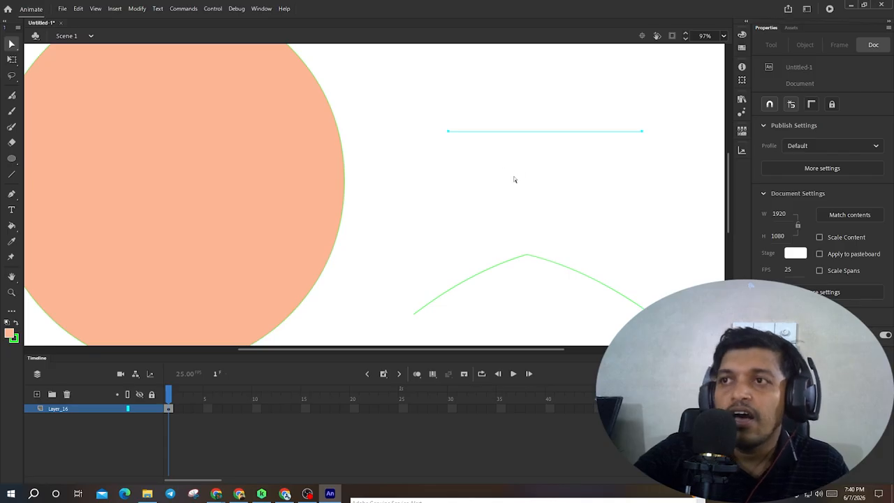
- Draw a rectangle with the Rectangle Tool between the line and the curve, then marquee-select it
{"action": "left_click", "coordinate": [11, 157]}
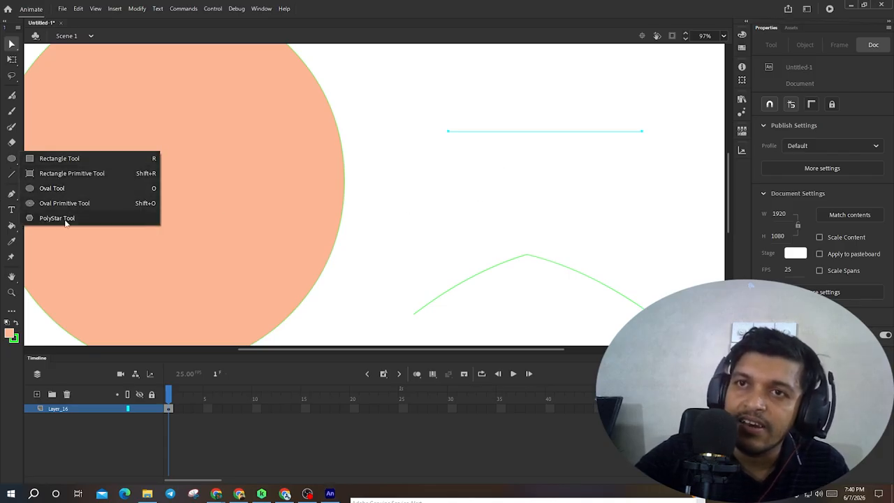
{"action": "left_click", "coordinate": [66, 157]}
{"action": "left_click_drag", "start_coordinate": [462, 237], "coordinate": [476, 252]}
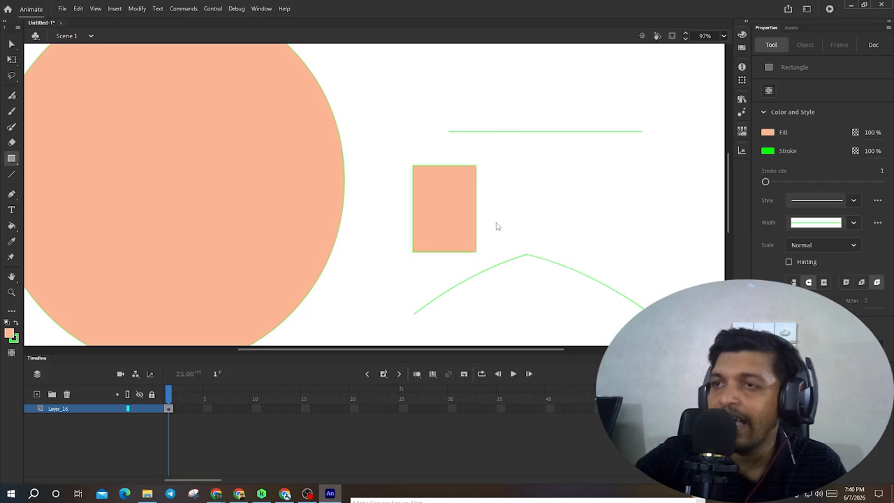
{"action": "key", "text": "v"}
{"action": "mouse_move", "coordinate": [388, 143]}
{"action": "left_mouse_down"}
{"action": "mouse_move", "coordinate": [472, 263]}
{"action": "mouse_move", "coordinate": [486, 266]}
{"action": "left_mouse_up"}
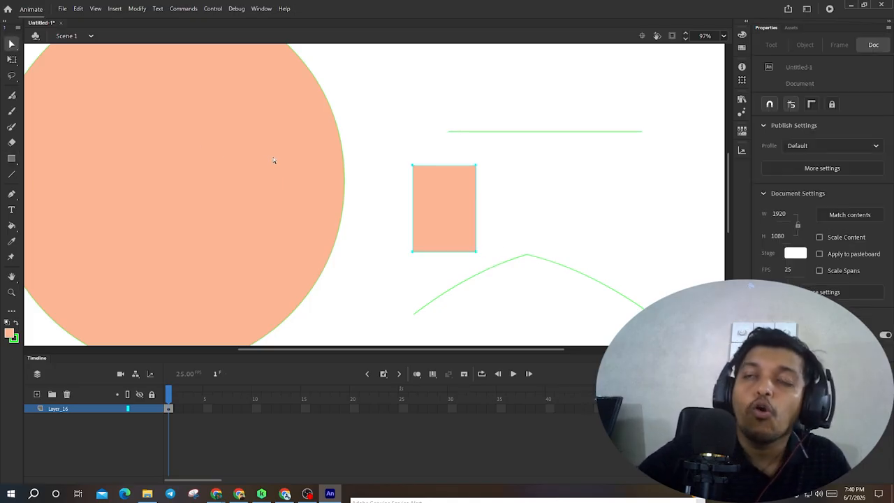
- Select the rectangle between the line and the curve and delete it
{"action": "scroll", "coordinate": [293, 171], "scroll_direction": "down", "scroll_amount": 4}
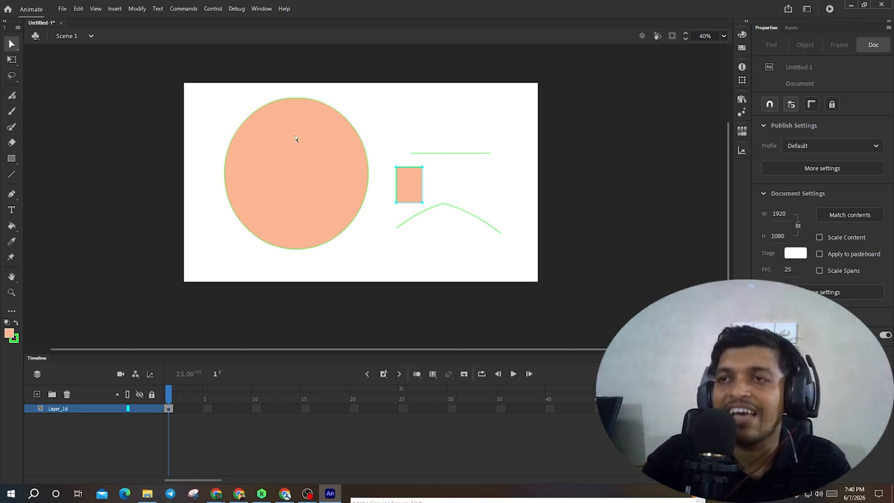
{"action": "scroll", "coordinate": [368, 151], "scroll_direction": "down", "scroll_amount": 1}
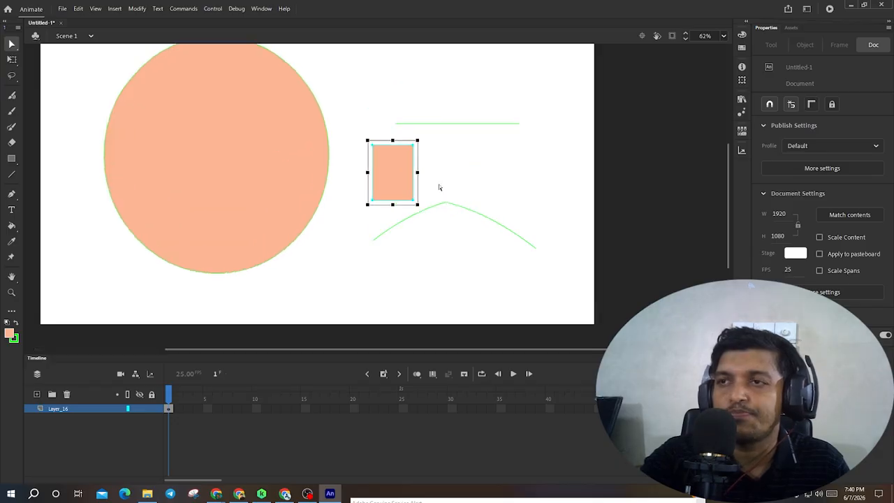
{"action": "scroll", "coordinate": [437, 185], "scroll_direction": "up", "scroll_amount": 2}
{"action": "left_click", "coordinate": [408, 177]}
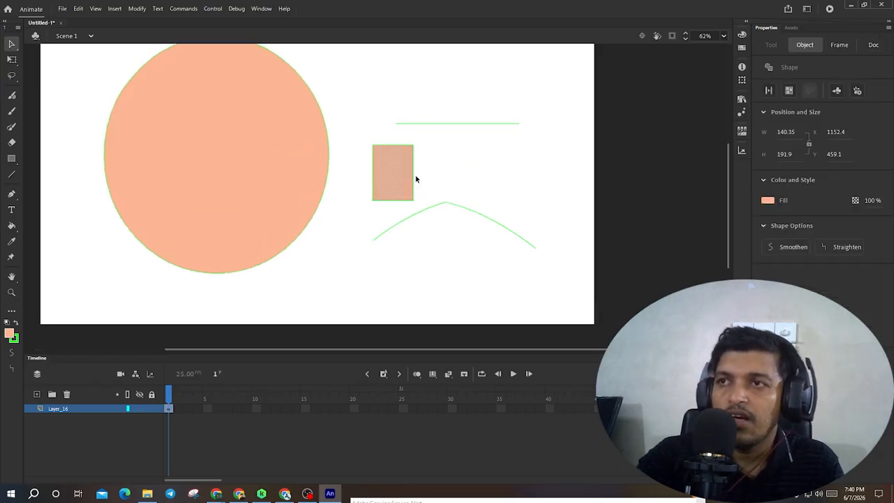
{"action": "key", "text": "Delete"}
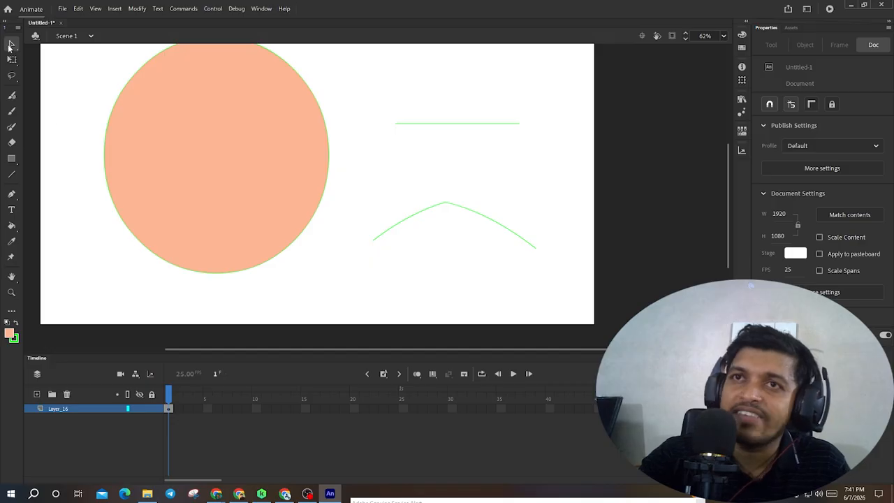
- Marquee-select the peaked curve with the Subselection tool and drag its tangent handles to reshape it into a brace-like curve
{"action": "left_click_drag", "start_coordinate": [362, 164], "coordinate": [574, 307]}
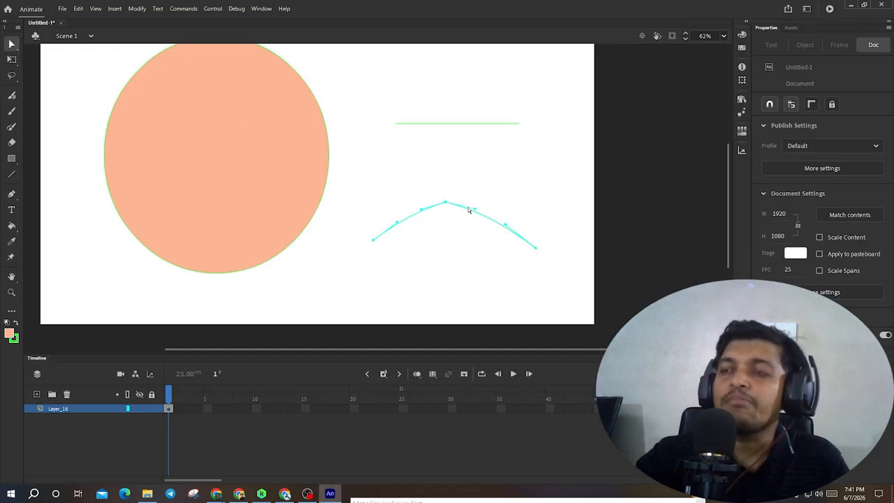
{"action": "scroll", "coordinate": [480, 211], "scroll_direction": "up", "scroll_amount": 5}
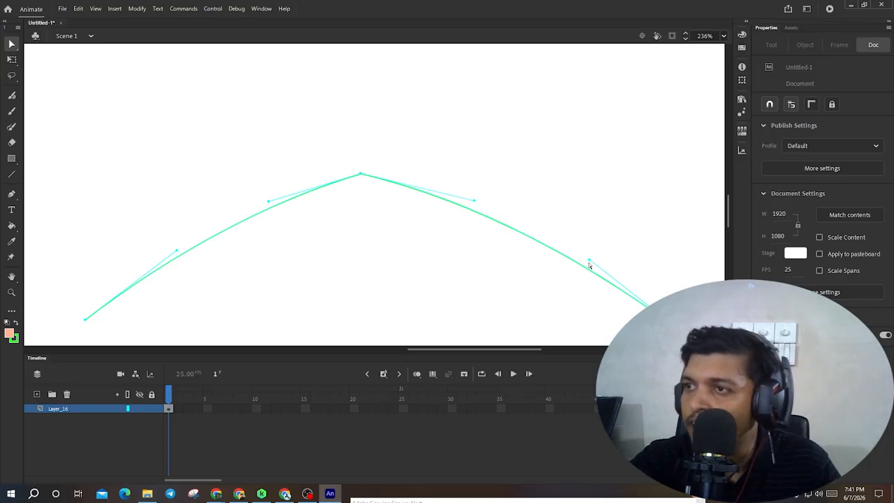
{"action": "left_click_drag", "start_coordinate": [590, 261], "coordinate": [655, 120]}
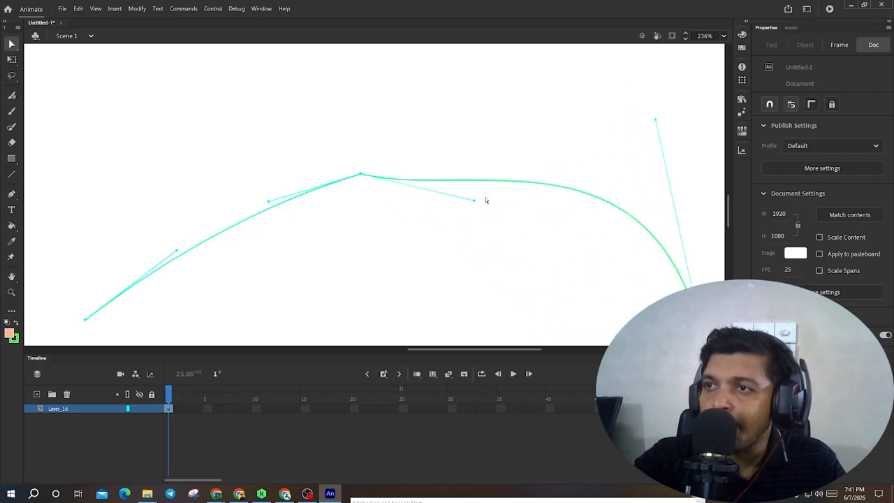
{"action": "left_click_drag", "start_coordinate": [473, 202], "coordinate": [482, 310]}
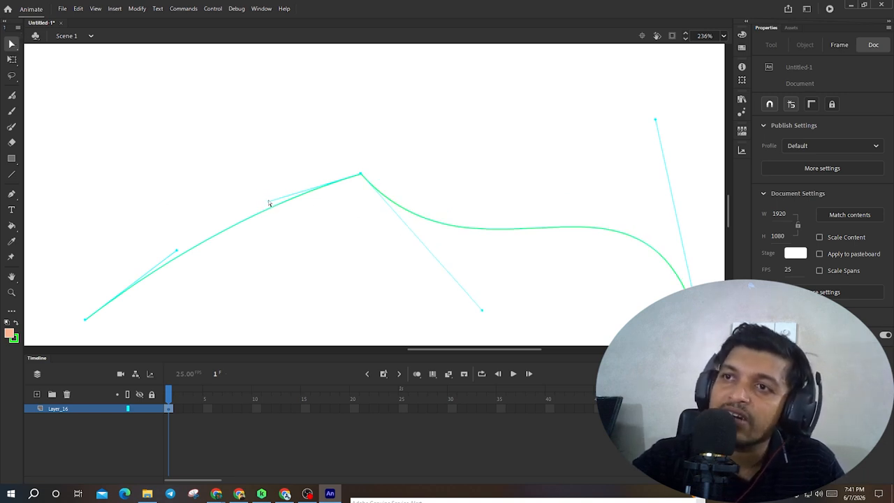
{"action": "left_click_drag", "start_coordinate": [269, 200], "coordinate": [339, 284]}
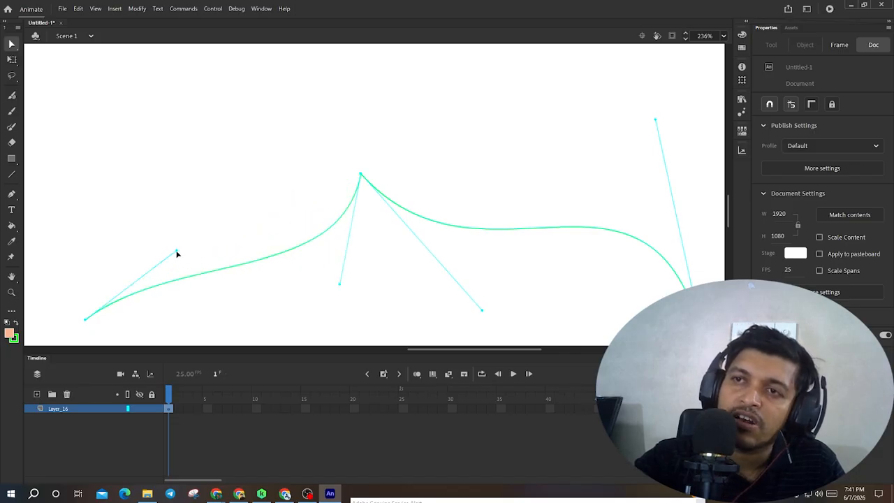
{"action": "left_click_drag", "start_coordinate": [177, 254], "coordinate": [62, 175]}
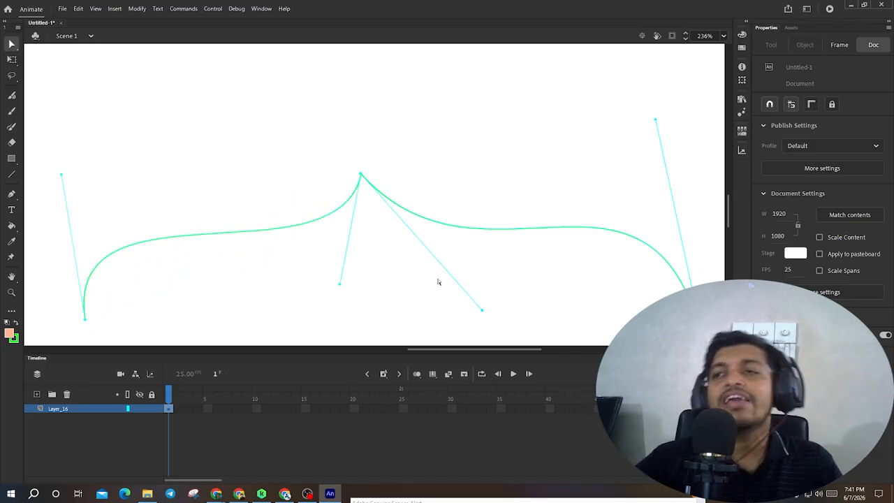
{"action": "left_click", "coordinate": [396, 235]}
{"action": "scroll", "coordinate": [397, 235], "scroll_direction": "down", "scroll_amount": 5}
{"action": "left_click", "coordinate": [406, 244]}
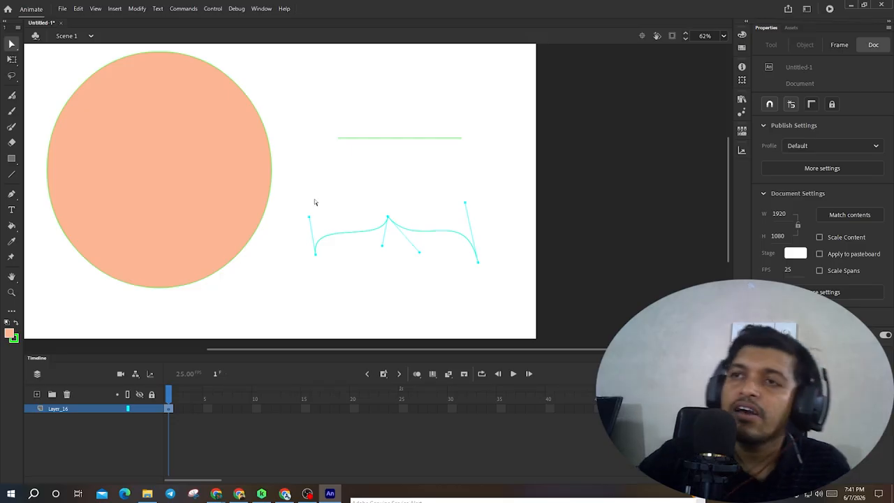
{"action": "left_click_drag", "start_coordinate": [276, 147], "coordinate": [360, 210]}
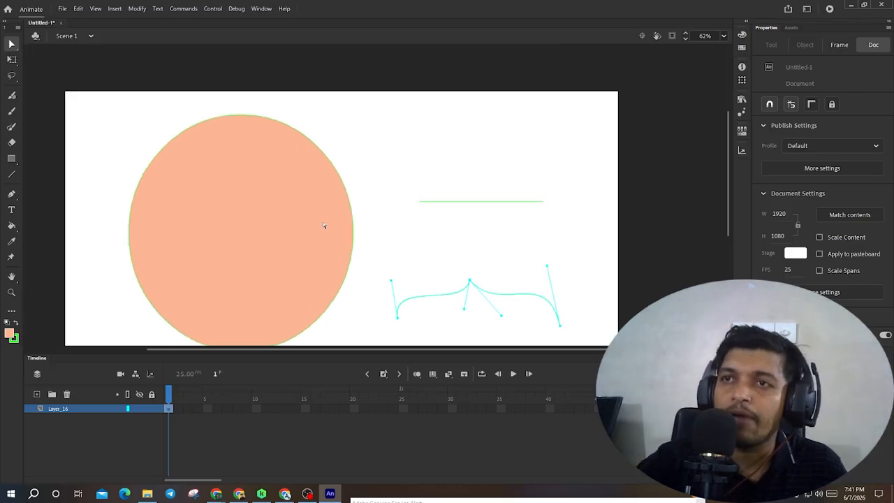
- Set the Line Tool's stroke colour to black and draw a tilted four-sided line shape inside the circle
{"action": "left_click", "coordinate": [11, 174]}
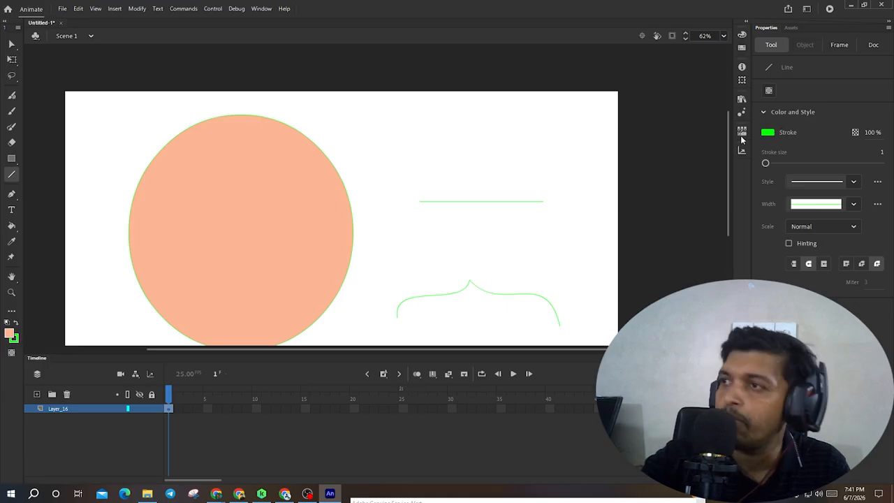
{"action": "left_click", "coordinate": [768, 132]}
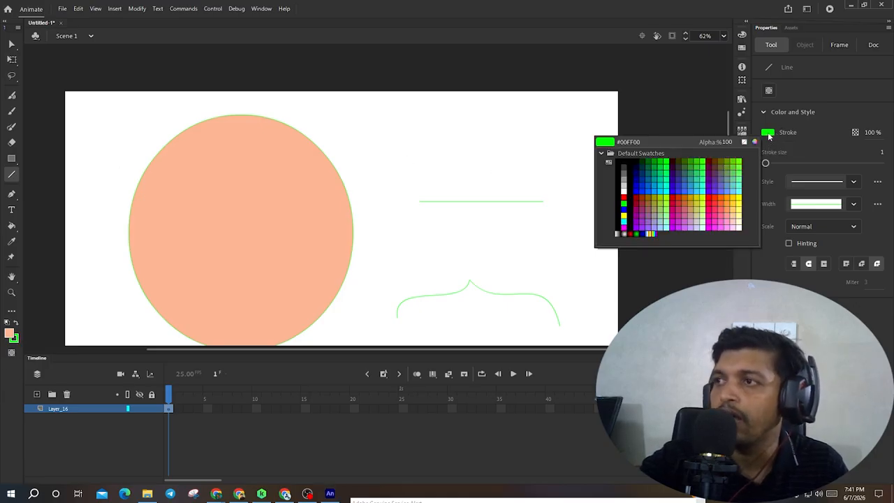
{"action": "left_click", "coordinate": [633, 162]}
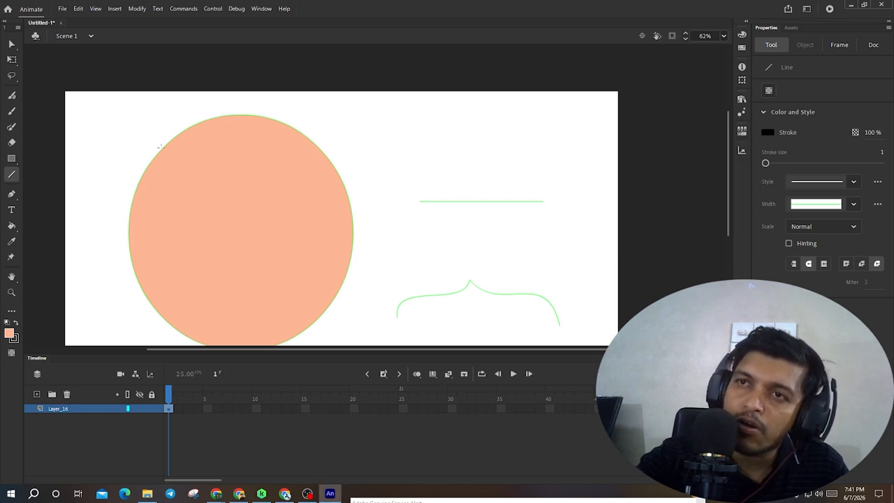
{"action": "mouse_move", "coordinate": [163, 148]}
{"action": "left_mouse_down"}
{"action": "mouse_move", "coordinate": [303, 141]}
{"action": "mouse_move", "coordinate": [322, 154]}
{"action": "mouse_move", "coordinate": [351, 281]}
{"action": "mouse_move", "coordinate": [334, 318]}
{"action": "mouse_move", "coordinate": [318, 318]}
{"action": "left_mouse_up"}
{"action": "mouse_move", "coordinate": [318, 318]}
{"action": "left_mouse_down"}
{"action": "mouse_move", "coordinate": [132, 266]}
{"action": "mouse_move", "coordinate": [142, 294]}
{"action": "mouse_move", "coordinate": [152, 161]}
{"action": "mouse_move", "coordinate": [162, 149]}
{"action": "left_mouse_up"}
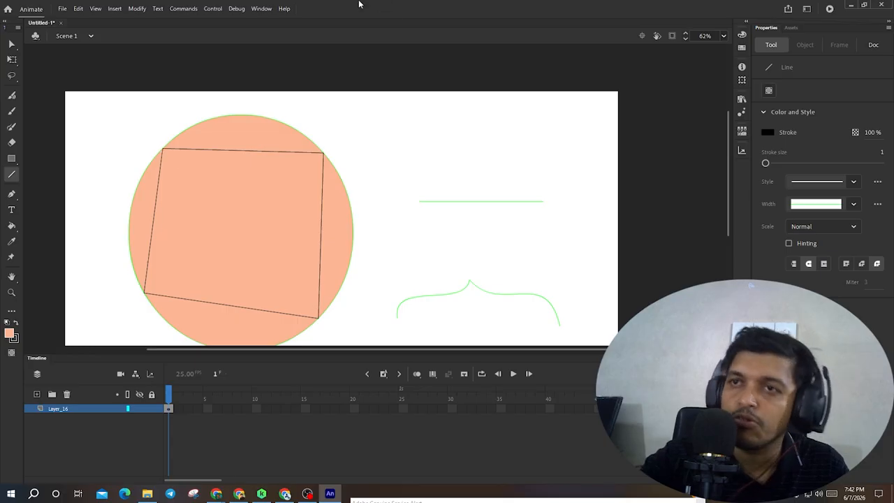
- With the Selection tool, bend the shape's top edge upward so it follows the circle's outline
{"action": "key", "text": "v"}
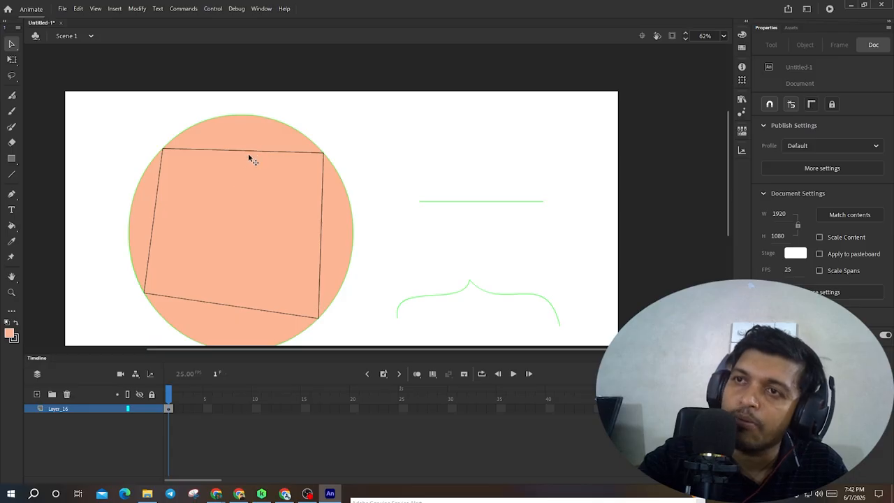
{"action": "left_click", "coordinate": [12, 44]}
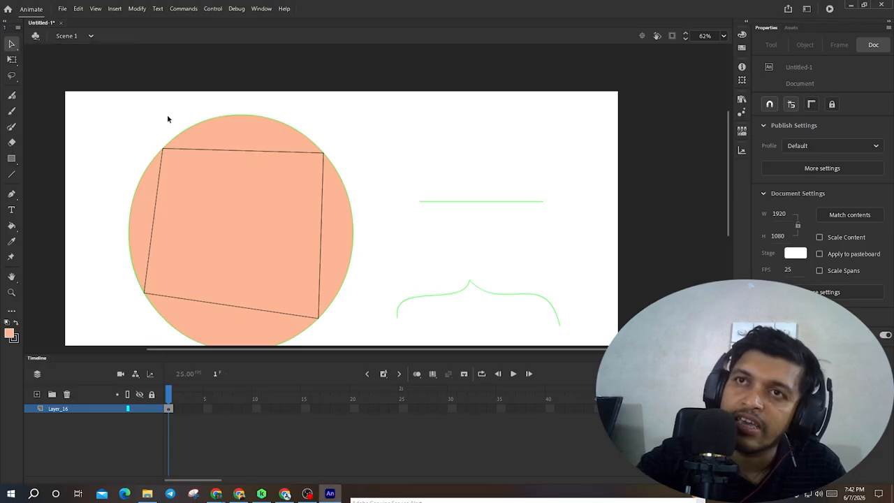
{"action": "left_click_drag", "start_coordinate": [252, 151], "coordinate": [255, 115]}
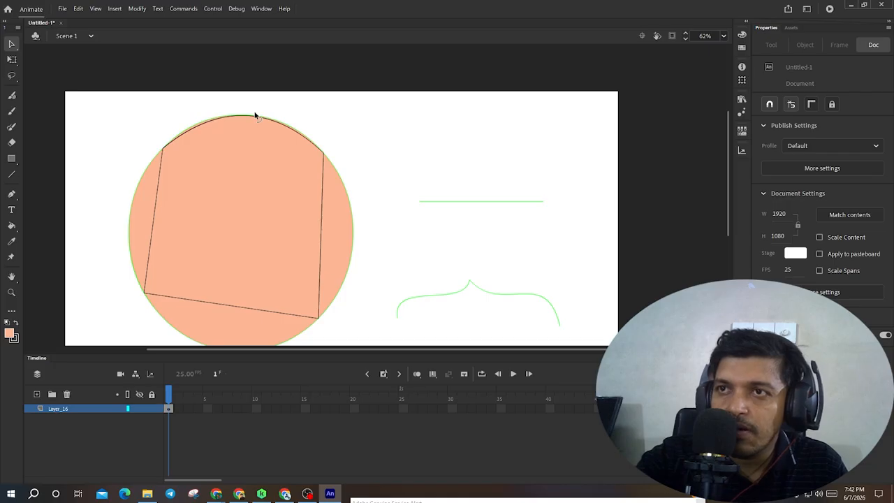
- Switch to Google Meet, admit the waiting guest, and return to Animate
{"action": "mouse_move", "coordinate": [216, 494]}
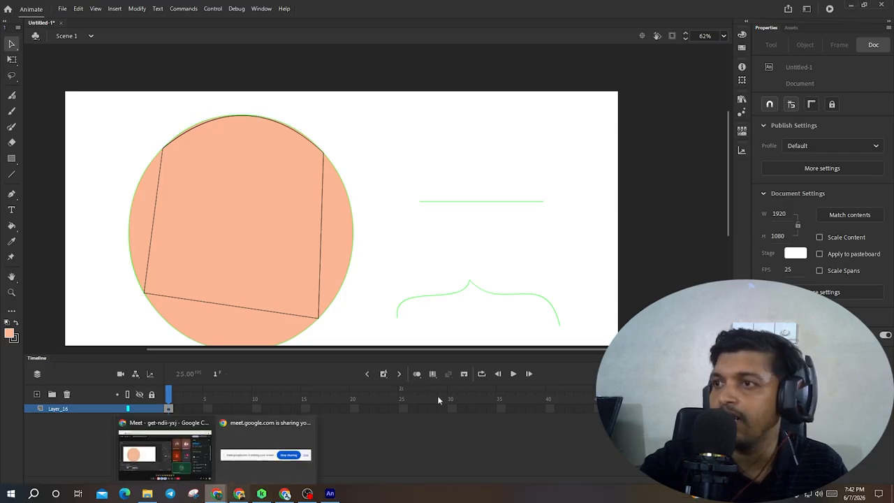
{"action": "left_click", "coordinate": [208, 454]}
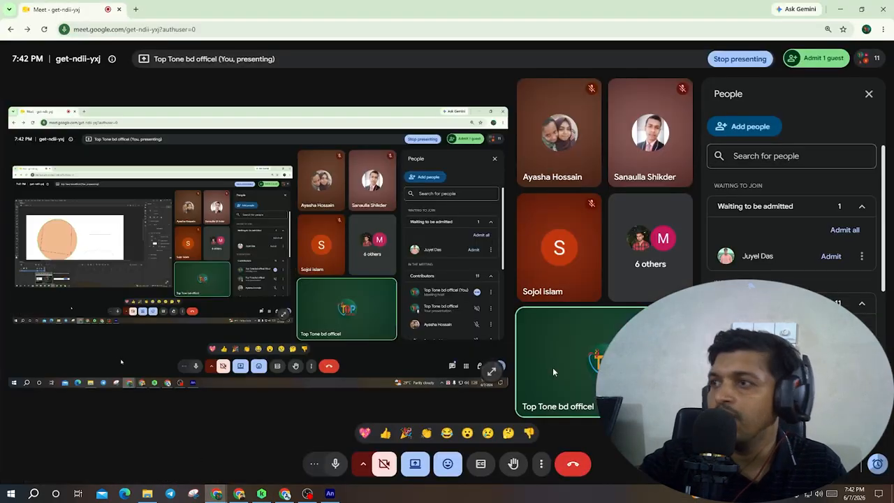
{"action": "left_click", "coordinate": [830, 256]}
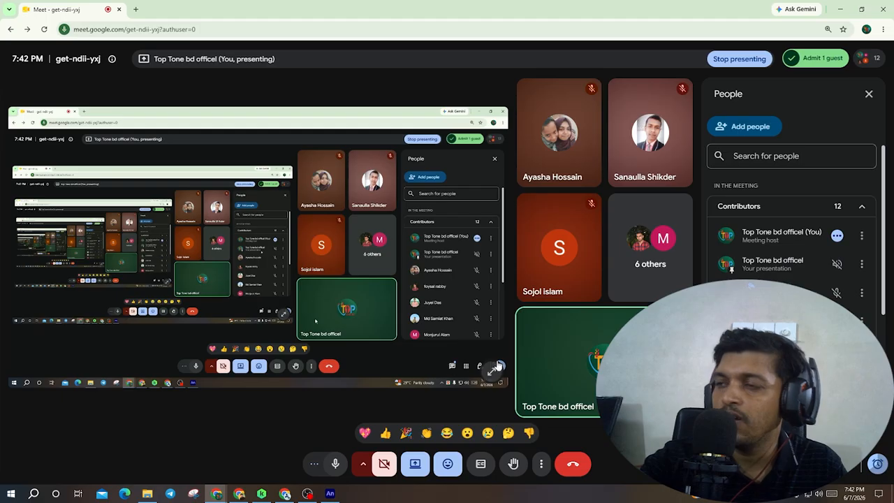
{"action": "left_click", "coordinate": [330, 494]}
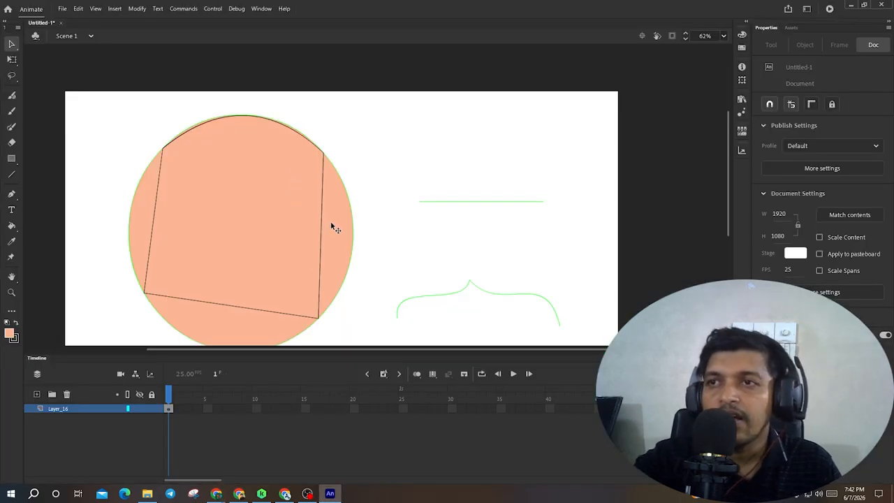
- Bend the shape's right, bottom and left edges outward so they follow the circle's outline
{"action": "left_click_drag", "start_coordinate": [323, 233], "coordinate": [355, 230]}
{"action": "scroll", "coordinate": [225, 301], "scroll_direction": "down", "scroll_amount": 3}
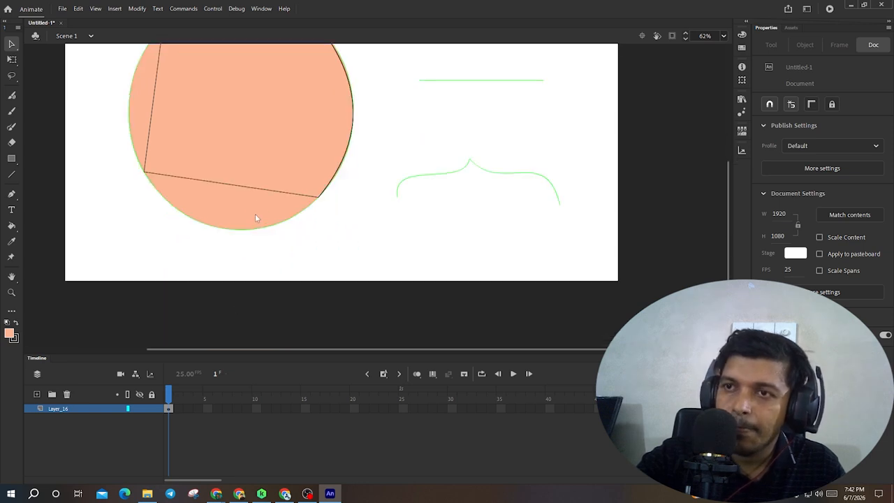
{"action": "left_click_drag", "start_coordinate": [249, 192], "coordinate": [243, 240]}
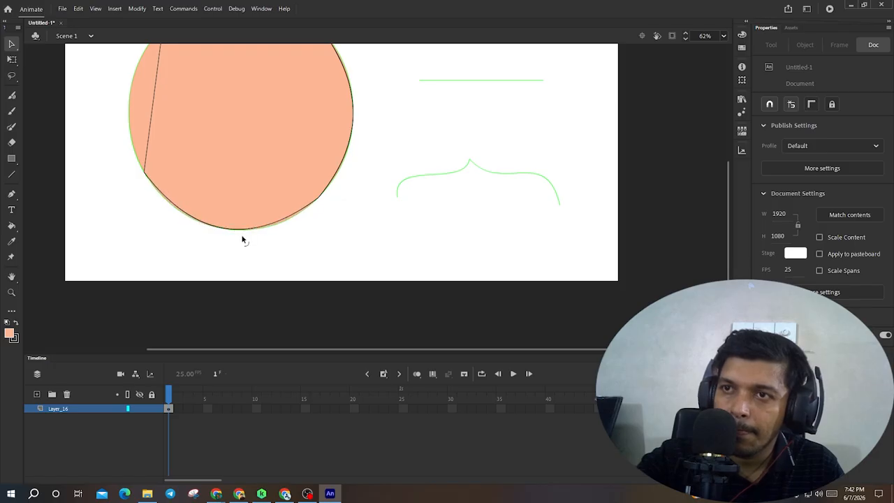
{"action": "scroll", "coordinate": [160, 127], "scroll_direction": "up", "scroll_amount": 3}
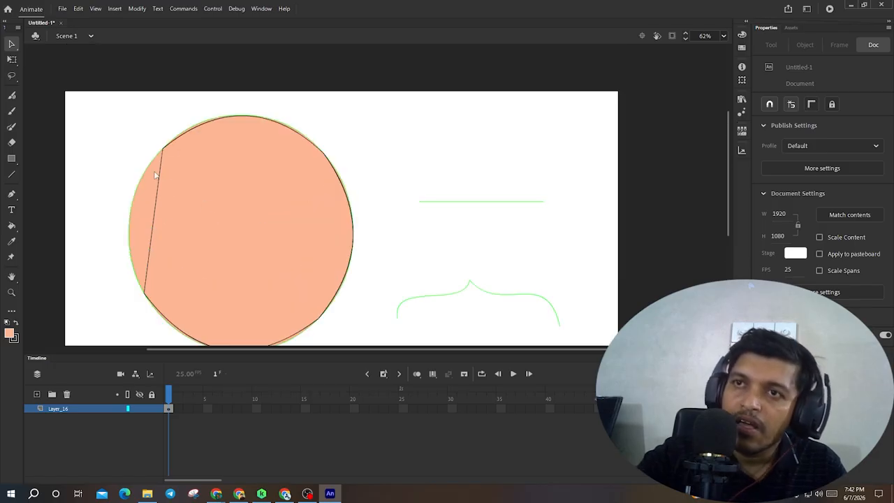
{"action": "left_click_drag", "start_coordinate": [157, 203], "coordinate": [130, 196]}
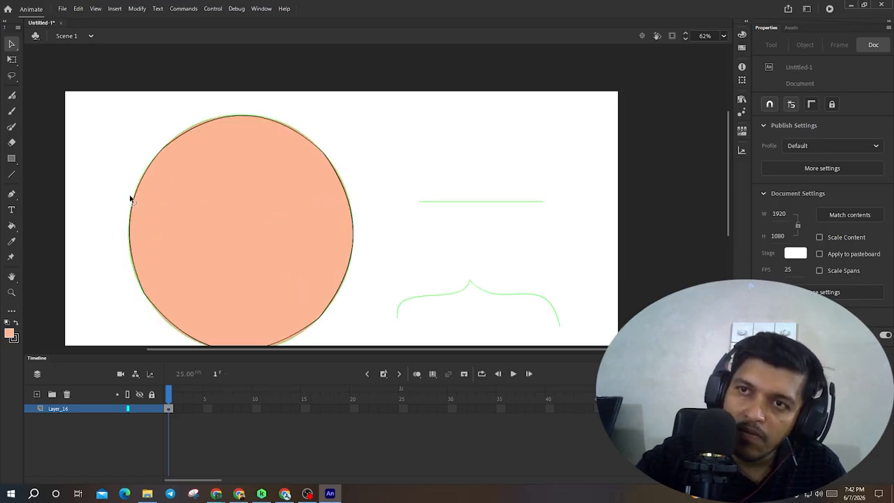
- Switch to the Subselection tool, marquee-select the circle and drag one of its lower tangent handles
{"action": "scroll", "coordinate": [174, 262], "scroll_direction": "down", "scroll_amount": 2}
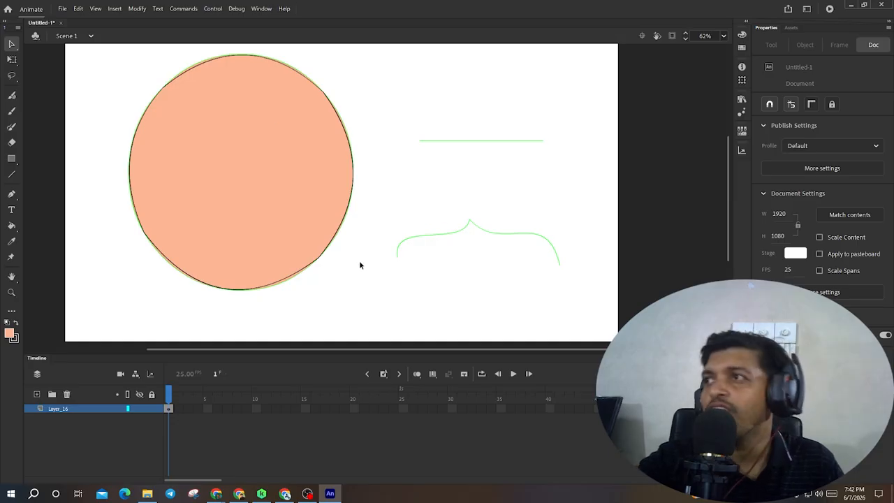
{"action": "scroll", "coordinate": [297, 288], "scroll_direction": "up", "scroll_amount": 4}
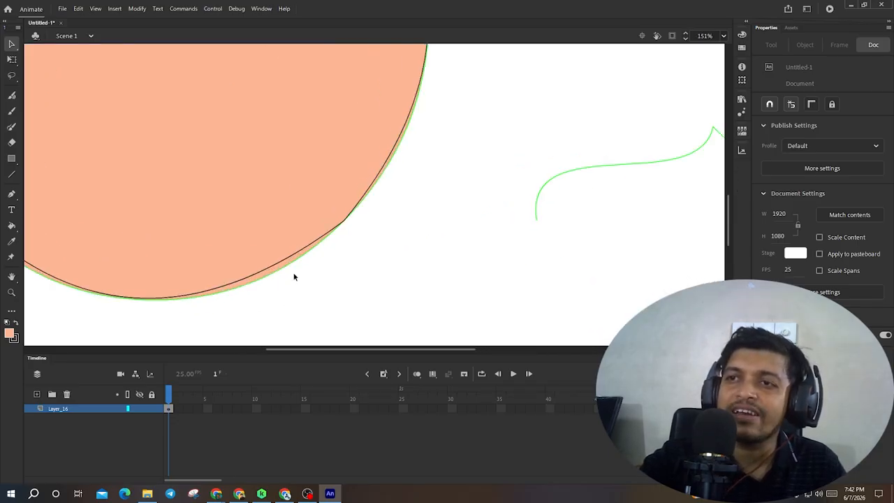
{"action": "scroll", "coordinate": [301, 277], "scroll_direction": "down", "scroll_amount": 4}
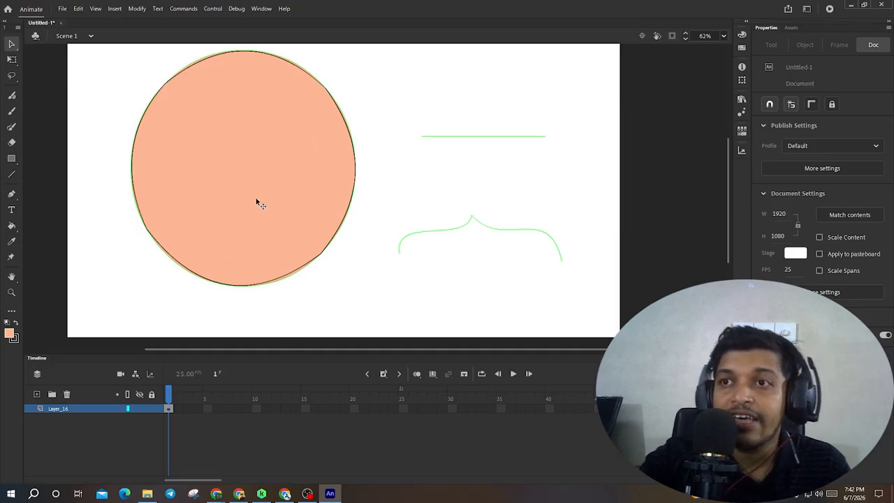
{"action": "left_click", "coordinate": [11, 46]}
{"action": "left_click", "coordinate": [44, 60]}
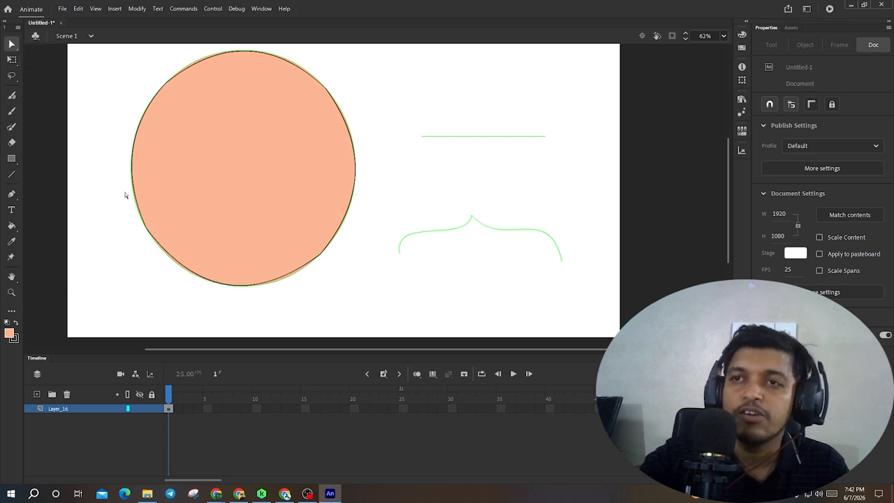
{"action": "left_click_drag", "start_coordinate": [96, 190], "coordinate": [388, 287]}
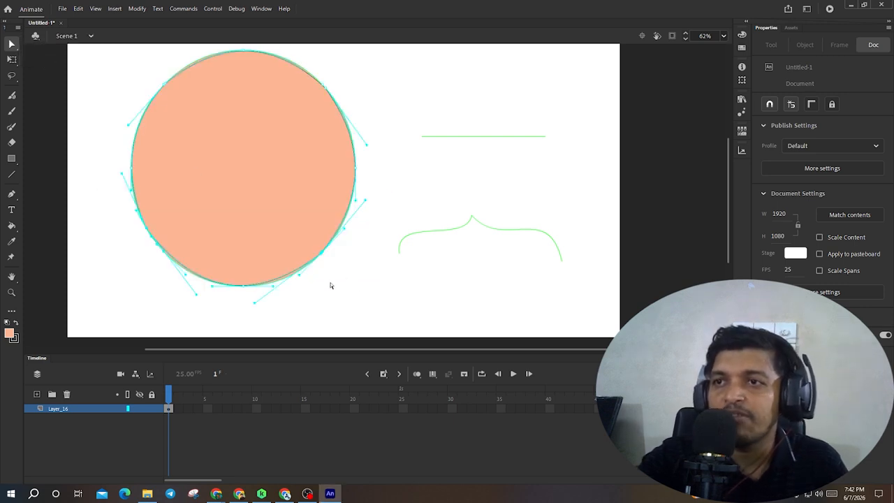
{"action": "scroll", "coordinate": [302, 274], "scroll_direction": "up", "scroll_amount": 3}
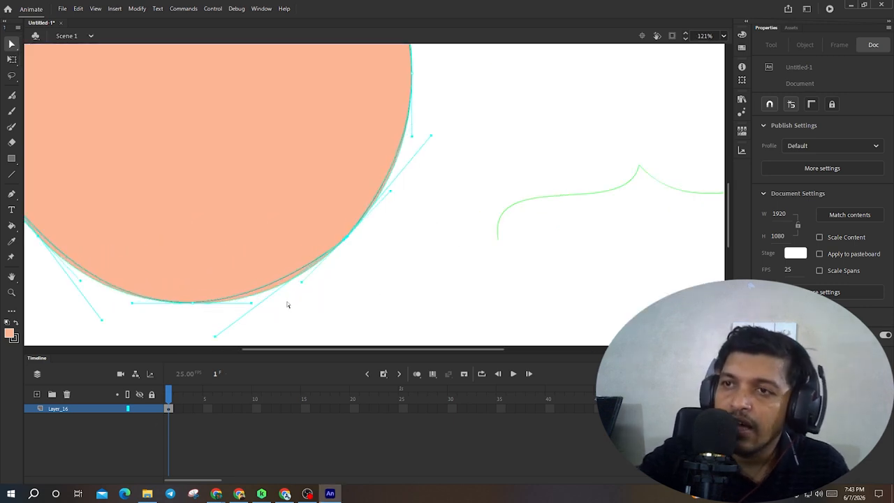
{"action": "scroll", "coordinate": [261, 280], "scroll_direction": "down", "scroll_amount": 2}
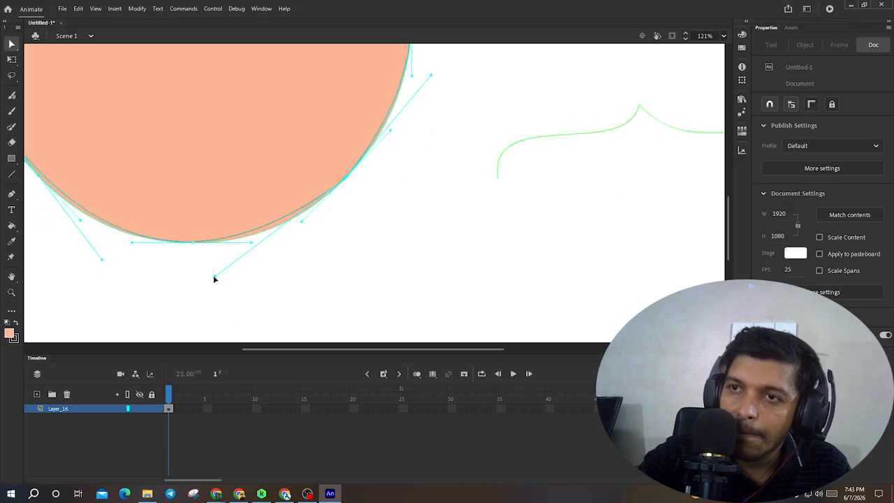
{"action": "left_click_drag", "start_coordinate": [215, 282], "coordinate": [251, 279]}
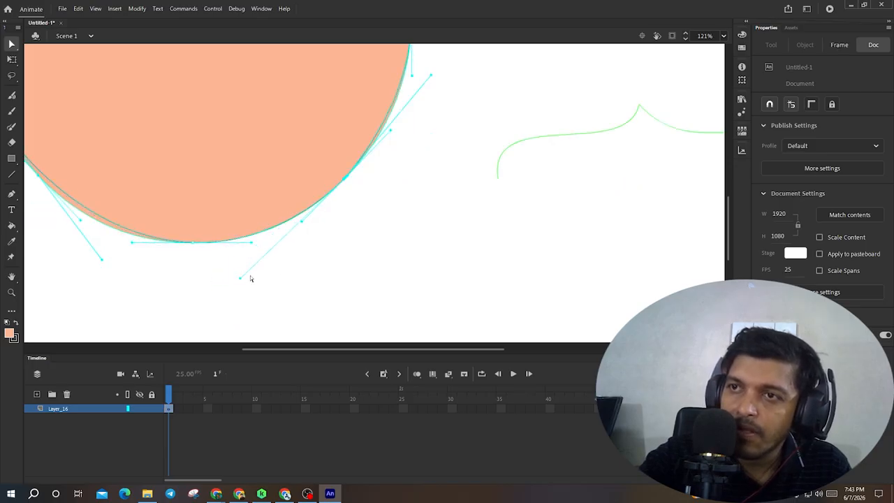
- Drag a lower tangent handle of the circle's bottom curve, then undo that handle change
{"action": "scroll", "coordinate": [167, 253], "scroll_direction": "up", "scroll_amount": 2}
{"action": "scroll", "coordinate": [180, 280], "scroll_direction": "down", "scroll_amount": 1}
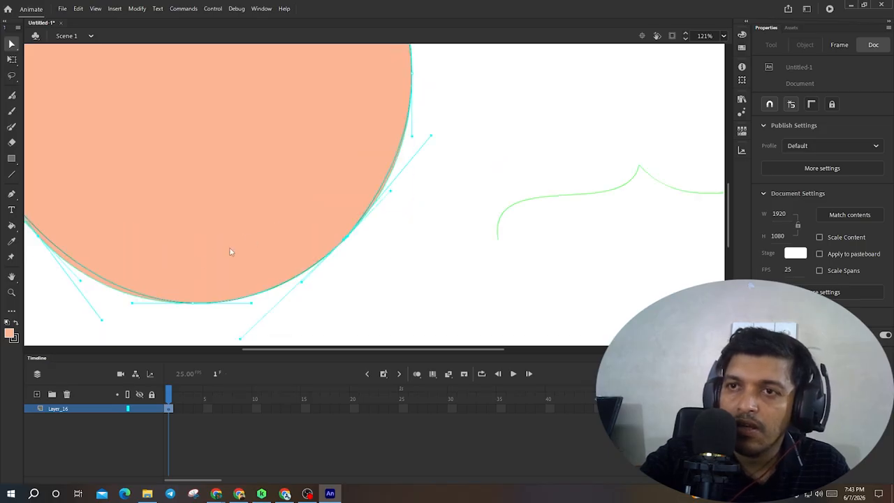
{"action": "left_click_drag", "start_coordinate": [194, 256], "coordinate": [279, 226]}
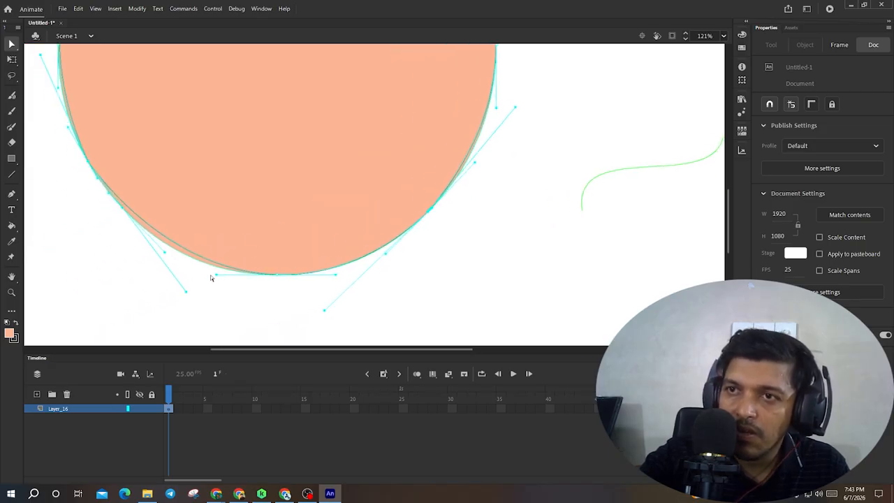
{"action": "left_click_drag", "start_coordinate": [215, 274], "coordinate": [195, 270]}
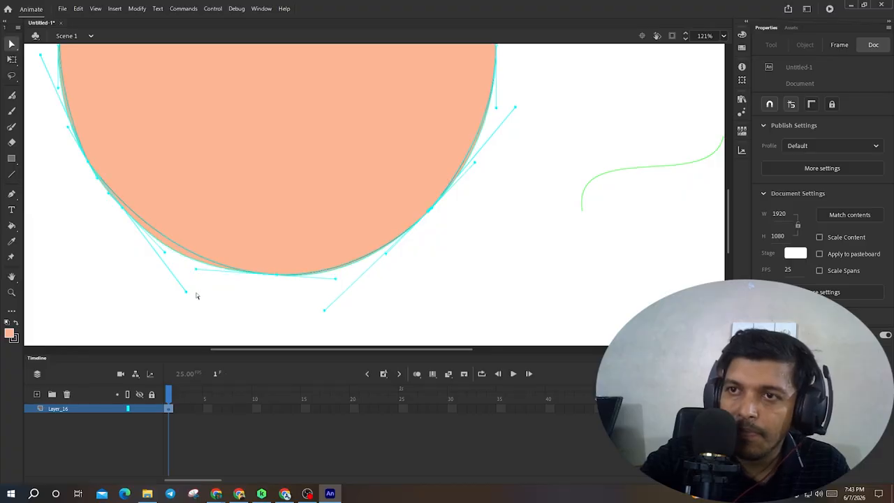
{"action": "key", "text": "ctrl+z"}
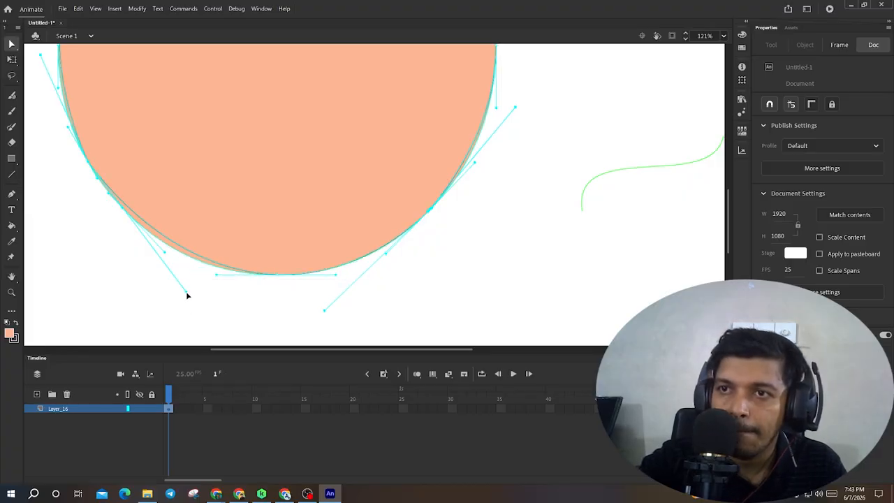
- With the Subselection tool, adjust the tangent handles along the circle's bottom-left and left edges to smooth its outline
{"action": "mouse_move", "coordinate": [187, 294]}
{"action": "left_mouse_down"}
{"action": "mouse_move", "coordinate": [193, 301]}
{"action": "mouse_move", "coordinate": [171, 298]}
{"action": "left_mouse_up"}
{"action": "key", "text": "space"}
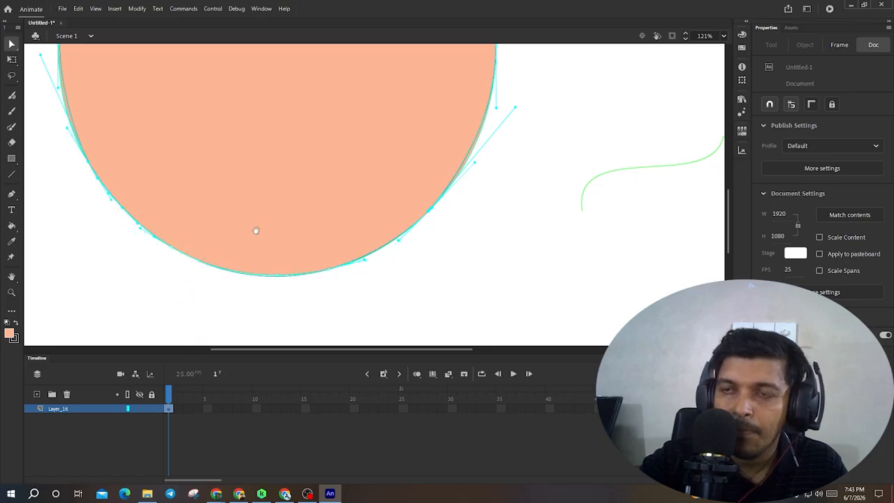
{"action": "left_click_drag", "start_coordinate": [186, 167], "coordinate": [354, 314]}
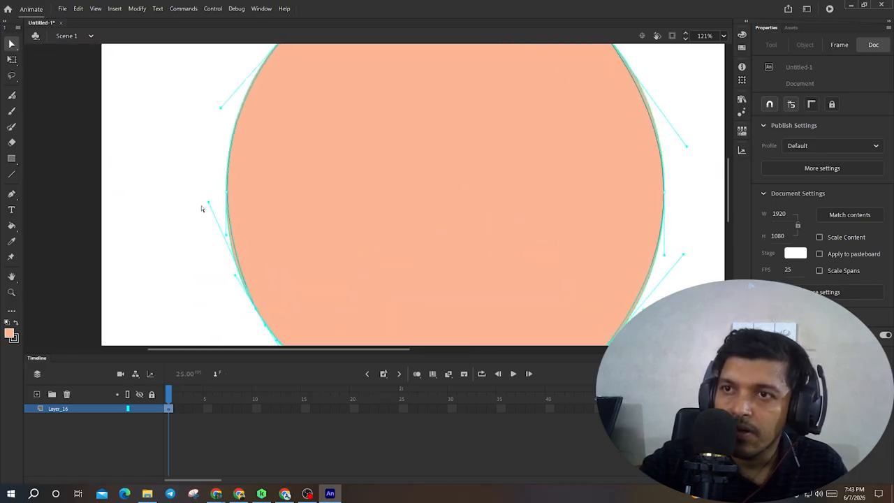
{"action": "left_click_drag", "start_coordinate": [208, 204], "coordinate": [191, 196]}
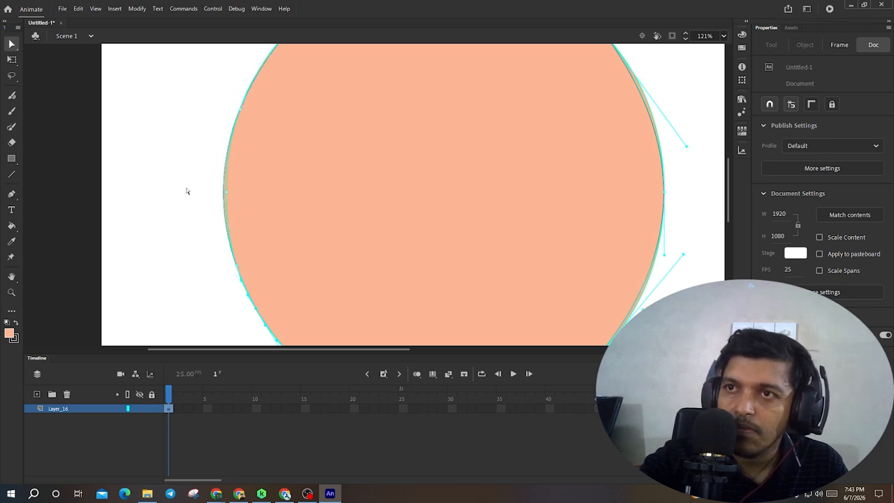
{"action": "left_click", "coordinate": [223, 251]}
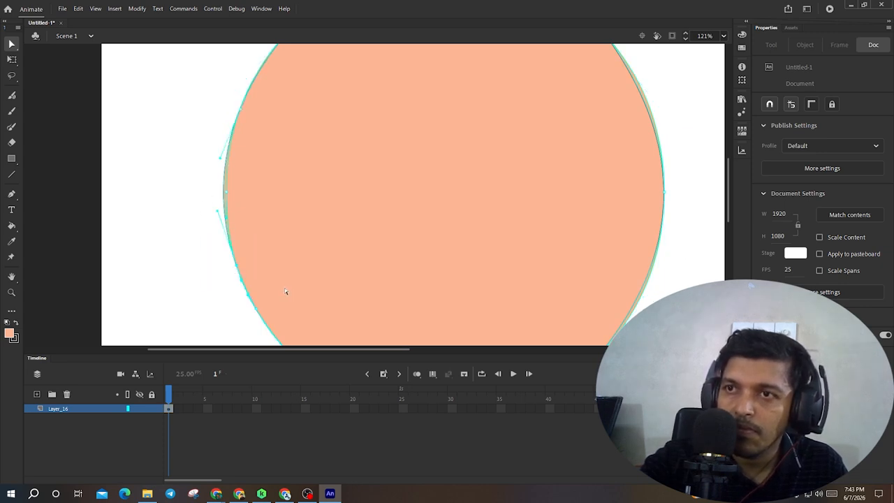
{"action": "left_click_drag", "start_coordinate": [148, 148], "coordinate": [300, 264]}
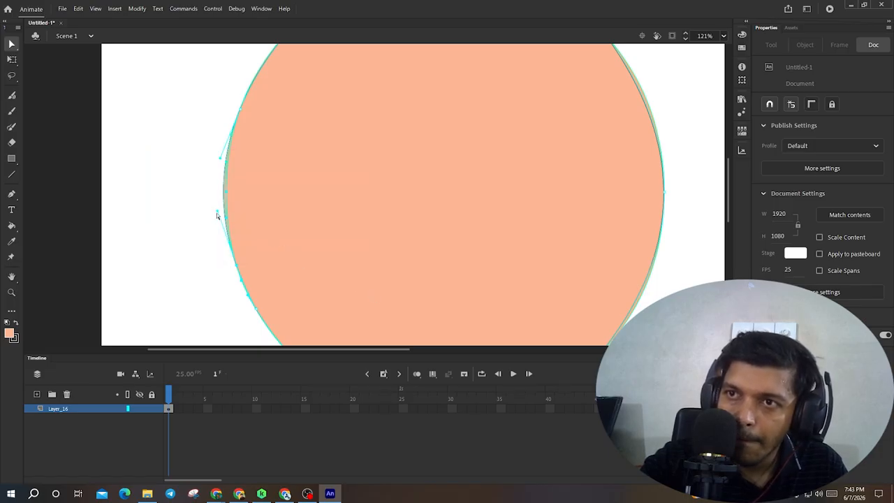
{"action": "left_click_drag", "start_coordinate": [217, 211], "coordinate": [221, 209]}
- Select anchor points along the circle's top and upper-right edges and adjust their tangent handles to smooth the curve
{"action": "left_click_drag", "start_coordinate": [240, 146], "coordinate": [115, 305]}
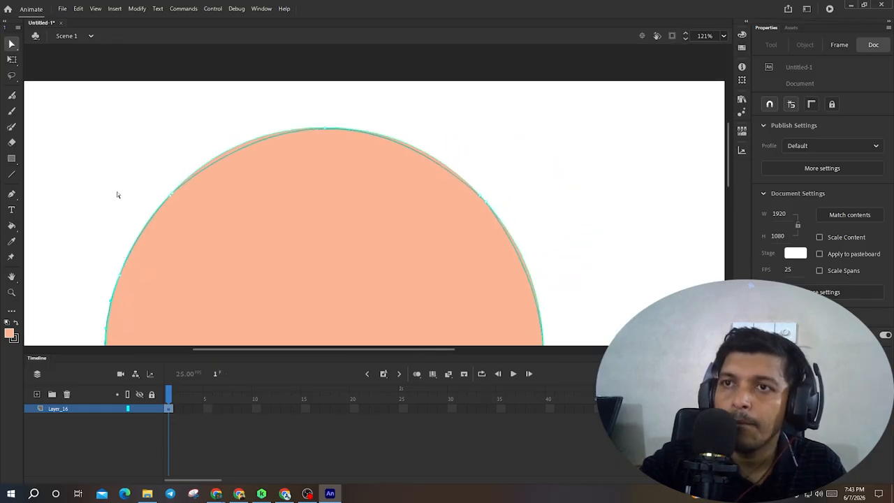
{"action": "left_click_drag", "start_coordinate": [403, 95], "coordinate": [171, 202]}
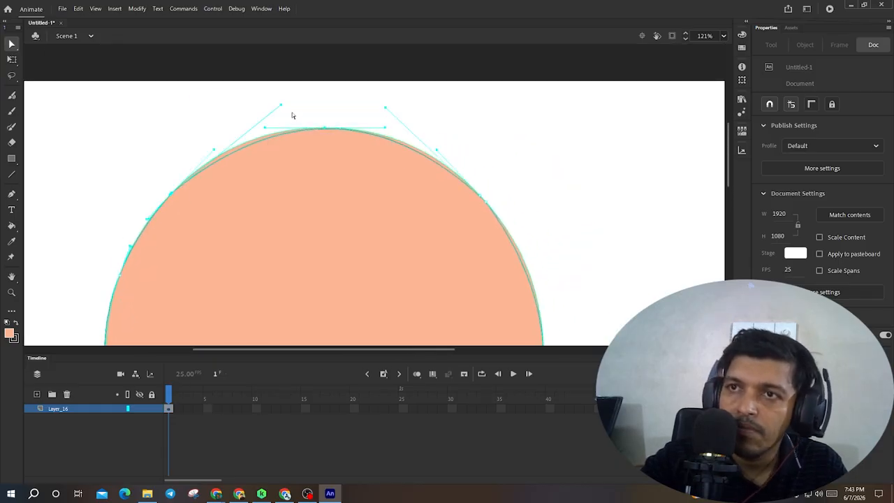
{"action": "left_click_drag", "start_coordinate": [281, 107], "coordinate": [270, 99]}
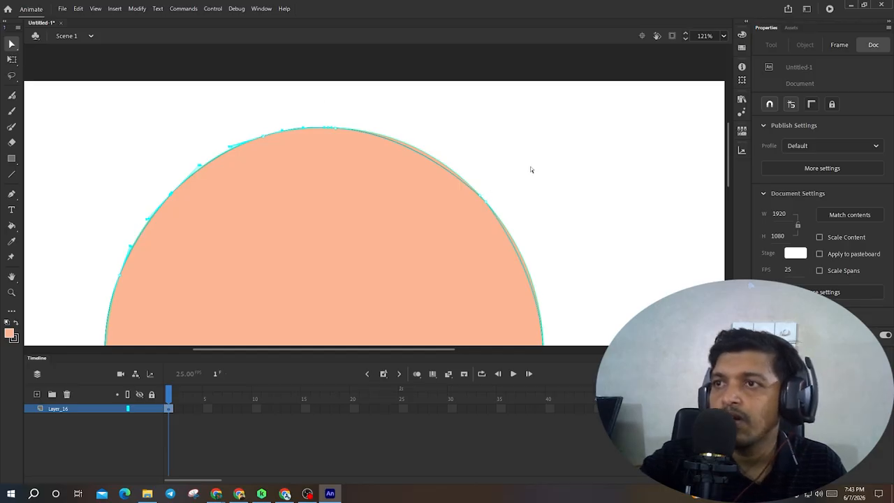
{"action": "left_click_drag", "start_coordinate": [531, 168], "coordinate": [397, 286]}
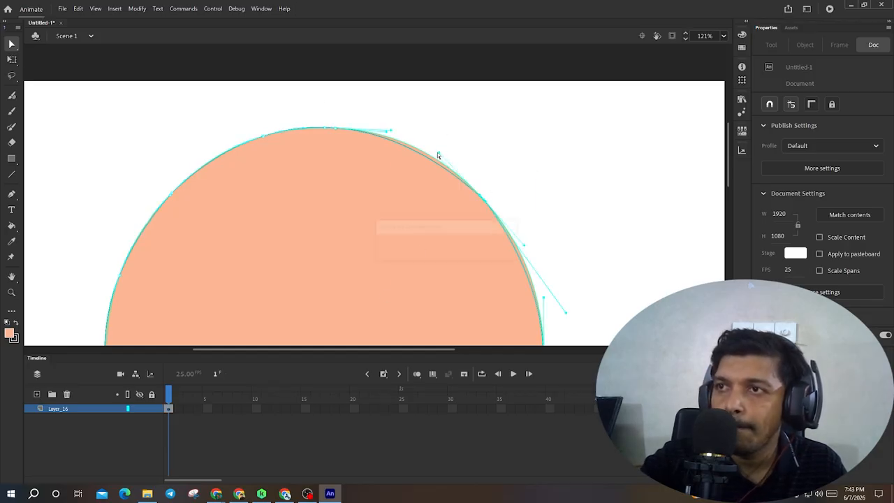
{"action": "left_click_drag", "start_coordinate": [438, 151], "coordinate": [434, 146]}
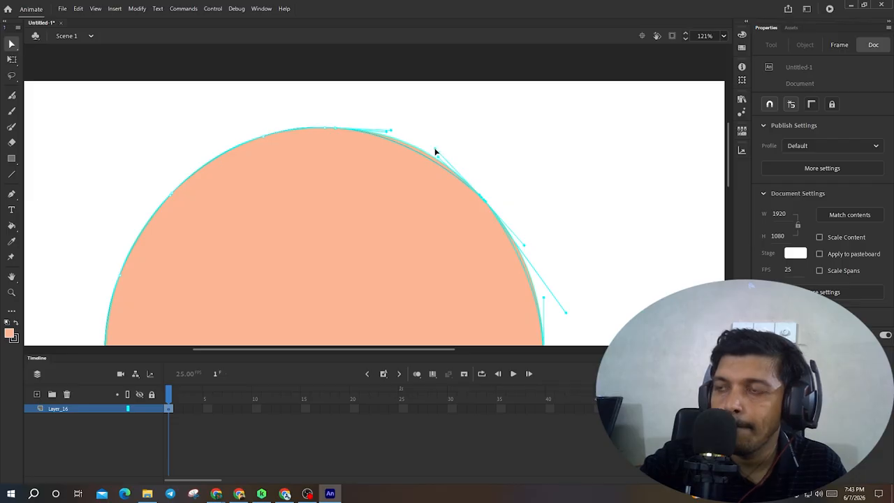
{"action": "left_click_drag", "start_coordinate": [459, 223], "coordinate": [400, 141]}
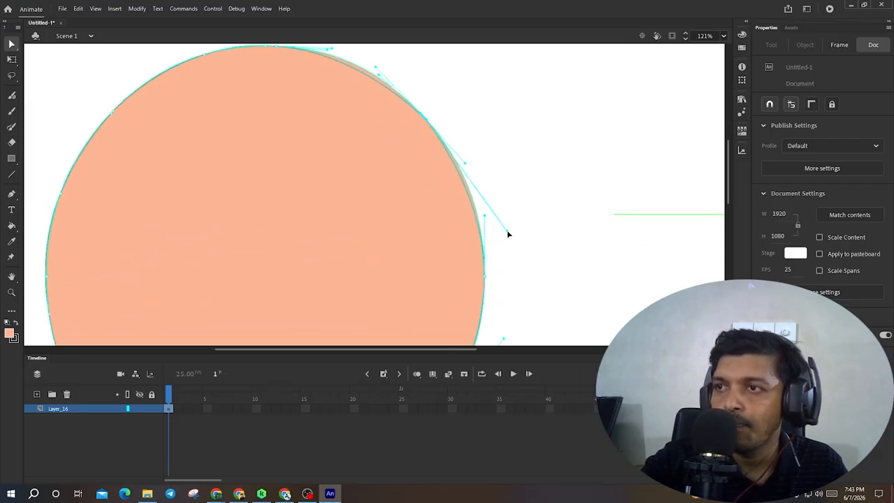
{"action": "mouse_move", "coordinate": [505, 232]}
{"action": "left_mouse_down"}
{"action": "mouse_move", "coordinate": [515, 235]}
{"action": "mouse_move", "coordinate": [510, 228]}
{"action": "left_mouse_up"}
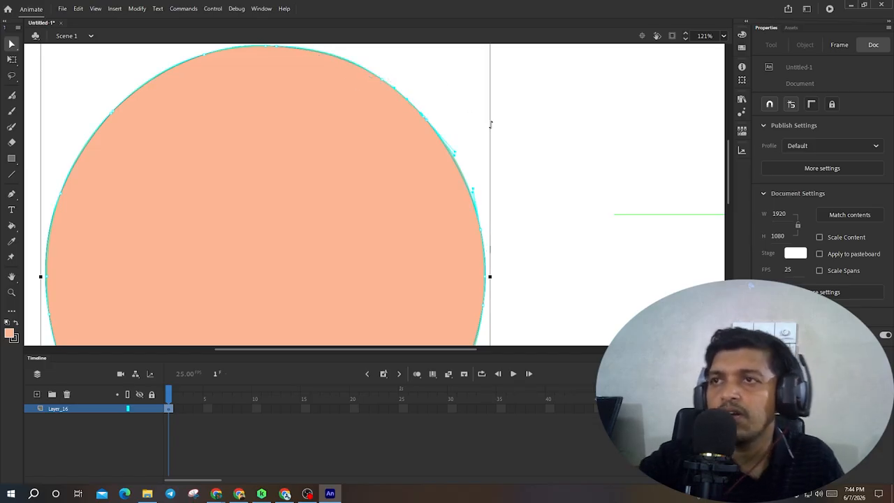
- Zoom out to the whole stage, select the finished circle to inspect its anchor points, then deselect it
{"action": "scroll", "coordinate": [489, 128], "scroll_direction": "down", "scroll_amount": 3}
{"action": "left_click", "coordinate": [527, 146]}
{"action": "scroll", "coordinate": [488, 229], "scroll_direction": "down", "scroll_amount": 4}
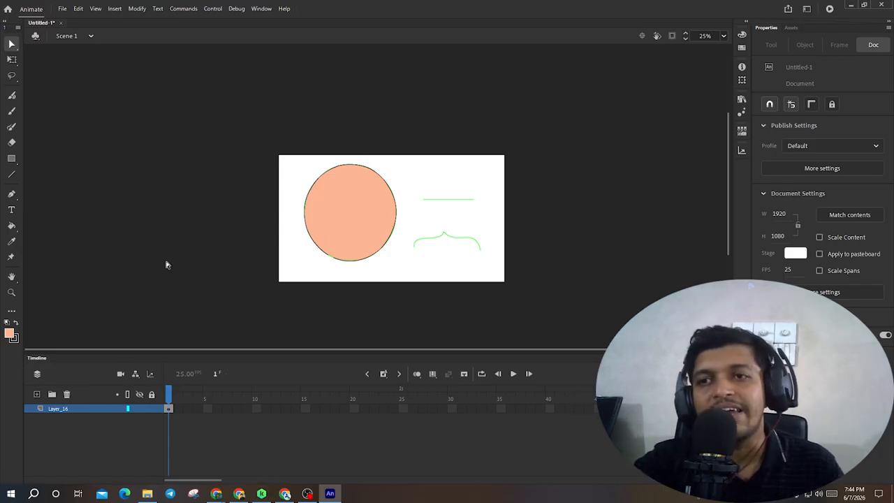
{"action": "left_click", "coordinate": [389, 245]}
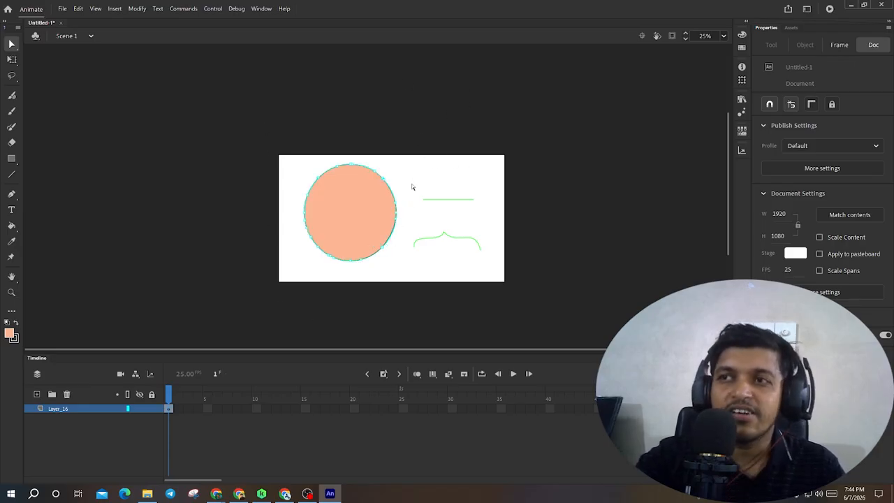
{"action": "left_click", "coordinate": [404, 222]}
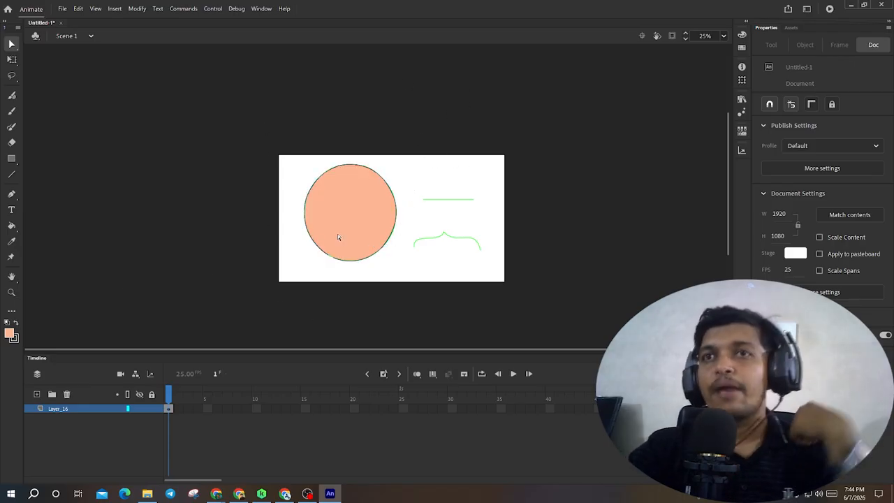
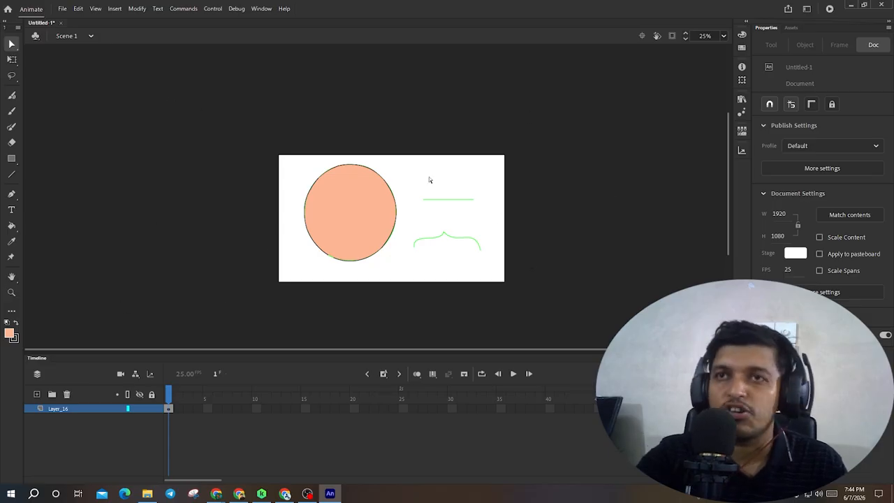
- Delete the curly brace shape and the horizontal line from the stage, leaving only the circle
{"action": "left_click", "coordinate": [12, 61]}
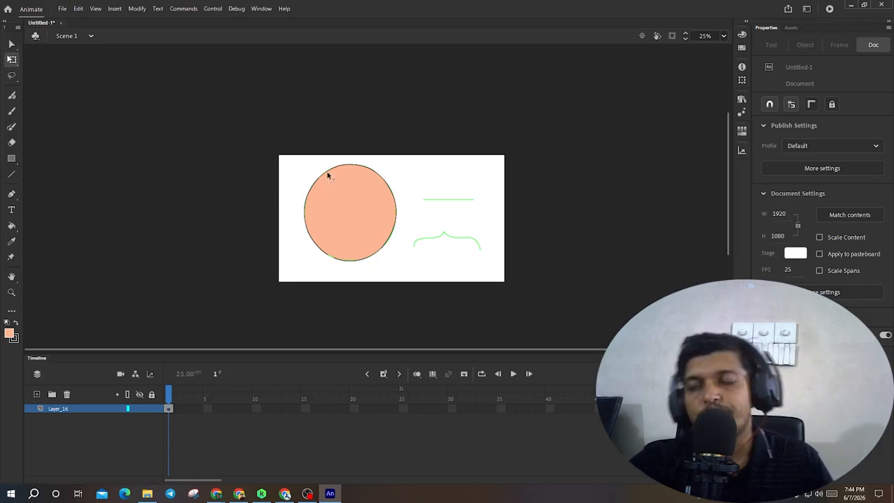
{"action": "left_click", "coordinate": [465, 241]}
{"action": "key", "text": "Delete"}
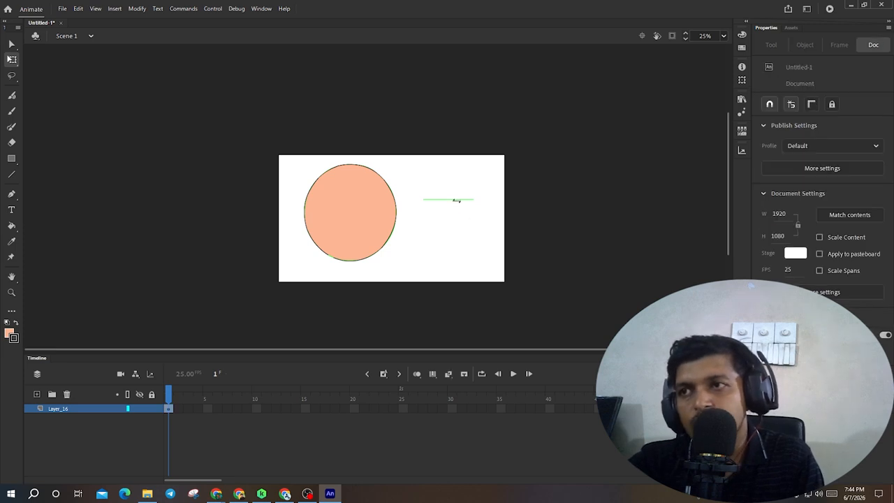
{"action": "left_click", "coordinate": [457, 200]}
{"action": "key", "text": "Delete"}
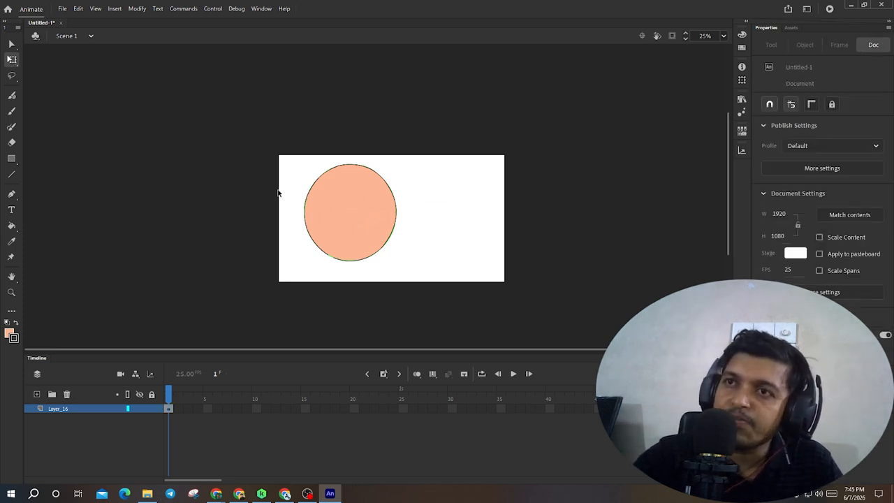
- Select the circle with the Free Transform tool and try scaling it from its lower-right corner handle, then deselect
{"action": "left_click_drag", "start_coordinate": [311, 199], "coordinate": [415, 284]}
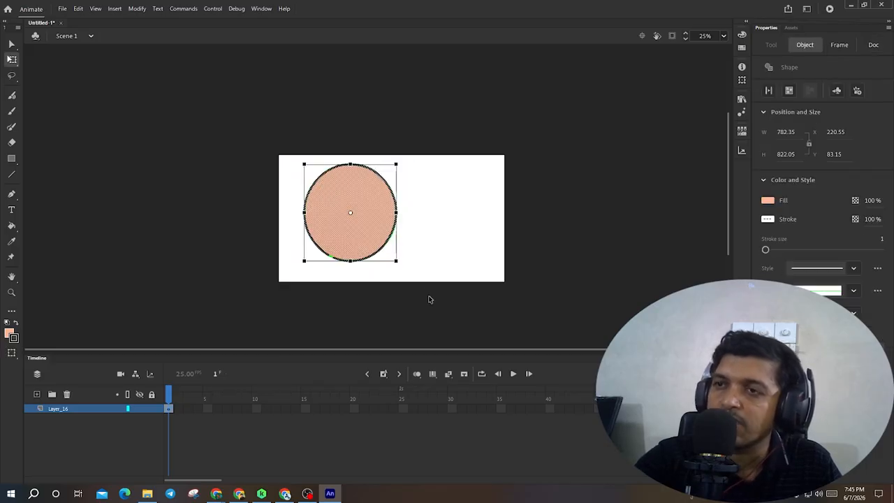
{"action": "double_click", "coordinate": [376, 222]}
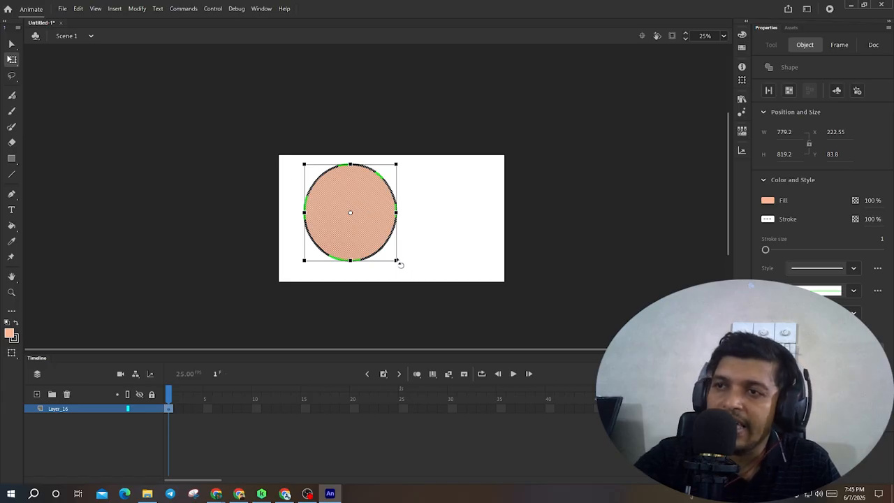
{"action": "left_click_drag", "start_coordinate": [395, 260], "coordinate": [423, 259]}
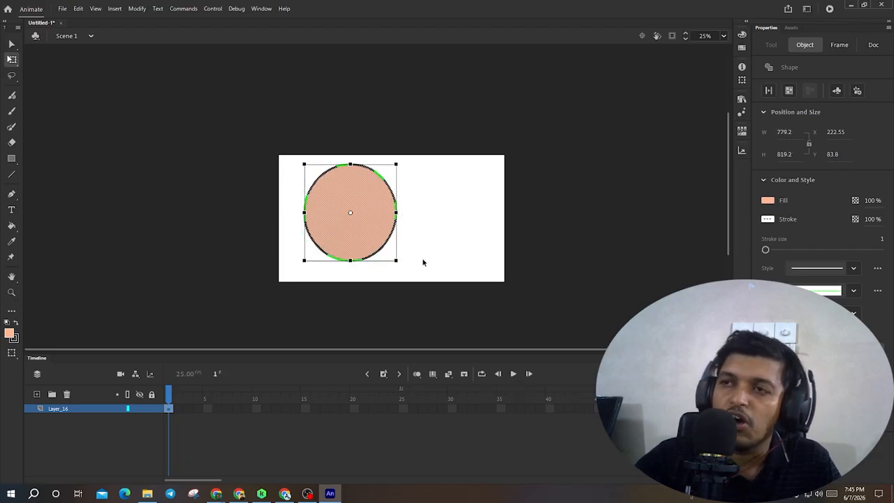
{"action": "left_click", "coordinate": [422, 260]}
{"action": "left_click", "coordinate": [357, 229]}
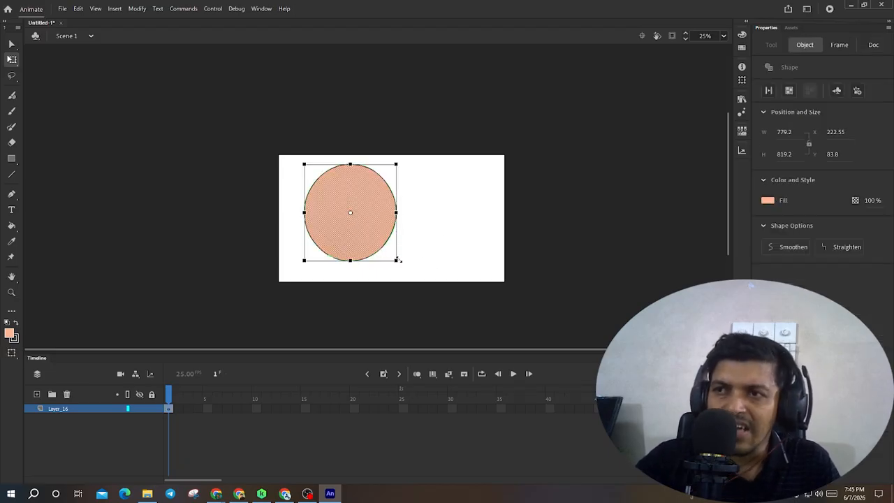
{"action": "left_click_drag", "start_coordinate": [396, 261], "coordinate": [458, 262]}
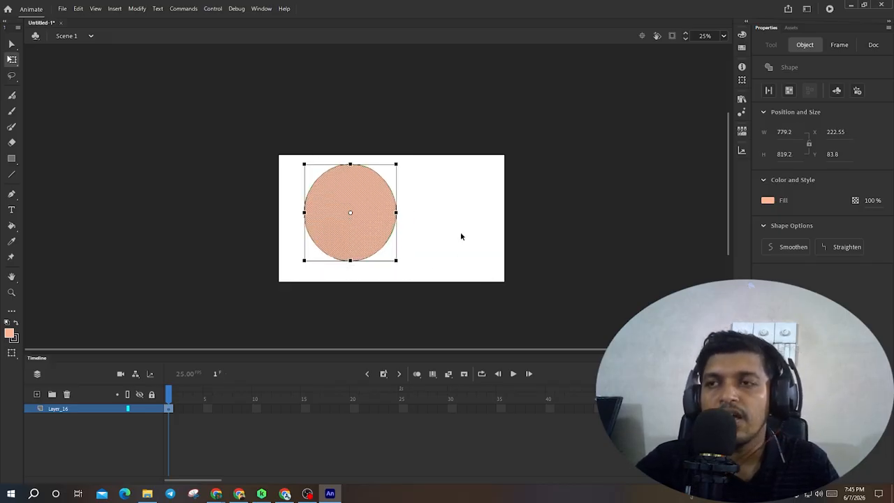
{"action": "left_click", "coordinate": [282, 221]}
{"action": "left_click", "coordinate": [11, 63]}
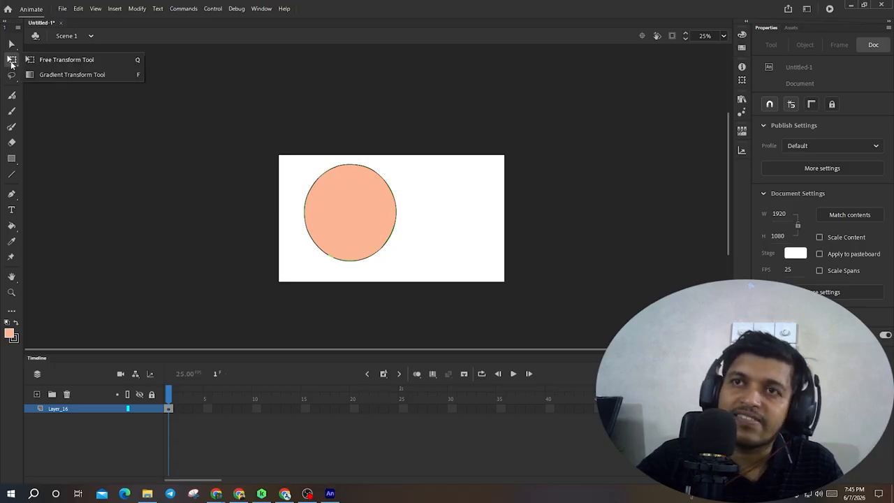
{"action": "left_click", "coordinate": [83, 74]}
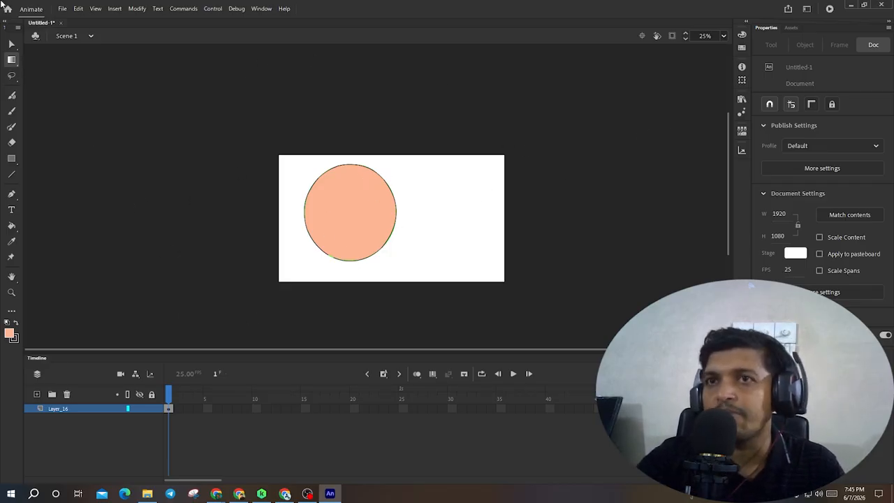
{"action": "left_click", "coordinate": [14, 59]}
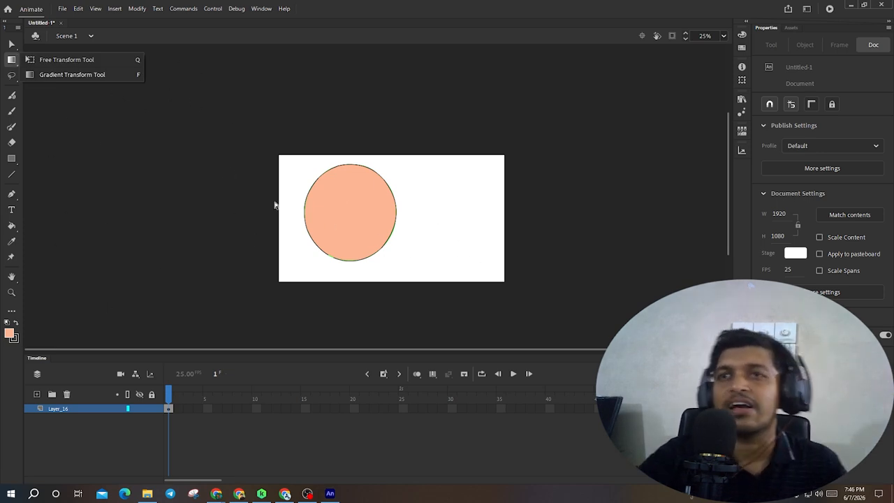
{"action": "left_click", "coordinate": [135, 157]}
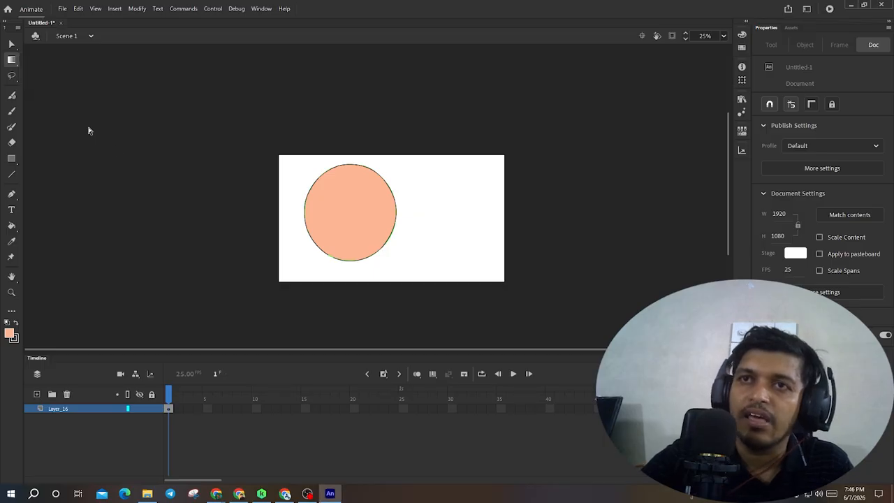
- With the Lasso tool, select the right portion of the circle and delete it
{"action": "left_click", "coordinate": [12, 77]}
{"action": "left_click", "coordinate": [73, 77]}
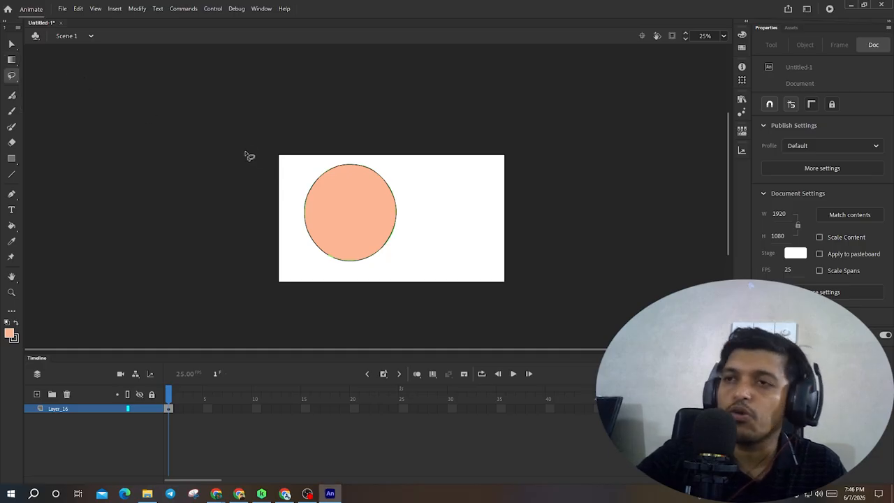
{"action": "left_click_drag", "start_coordinate": [439, 225], "coordinate": [405, 244]}
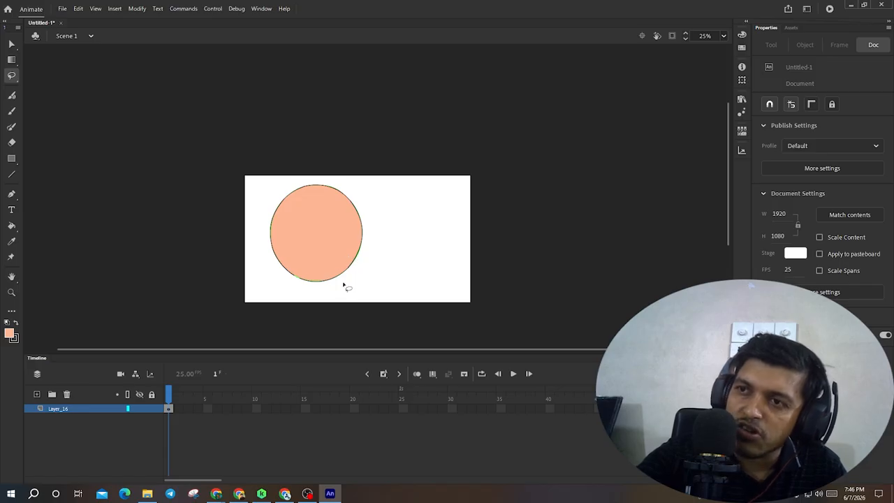
{"action": "mouse_move", "coordinate": [351, 240]}
{"action": "left_mouse_down"}
{"action": "mouse_move", "coordinate": [349, 279]}
{"action": "mouse_move", "coordinate": [362, 285]}
{"action": "mouse_move", "coordinate": [382, 267]}
{"action": "mouse_move", "coordinate": [395, 206]}
{"action": "mouse_move", "coordinate": [371, 193]}
{"action": "left_mouse_up"}
{"action": "key", "text": "Delete"}
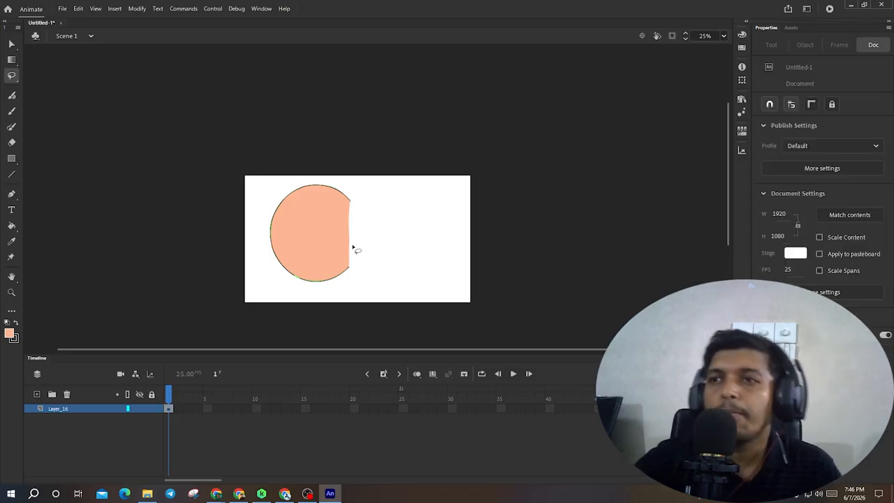
- Lasso-select the lower-right part of the shape and move it up and to the right, then deselect
{"action": "mouse_move", "coordinate": [363, 241]}
{"action": "left_mouse_down"}
{"action": "mouse_move", "coordinate": [339, 298]}
{"action": "mouse_move", "coordinate": [367, 238]}
{"action": "left_mouse_up"}
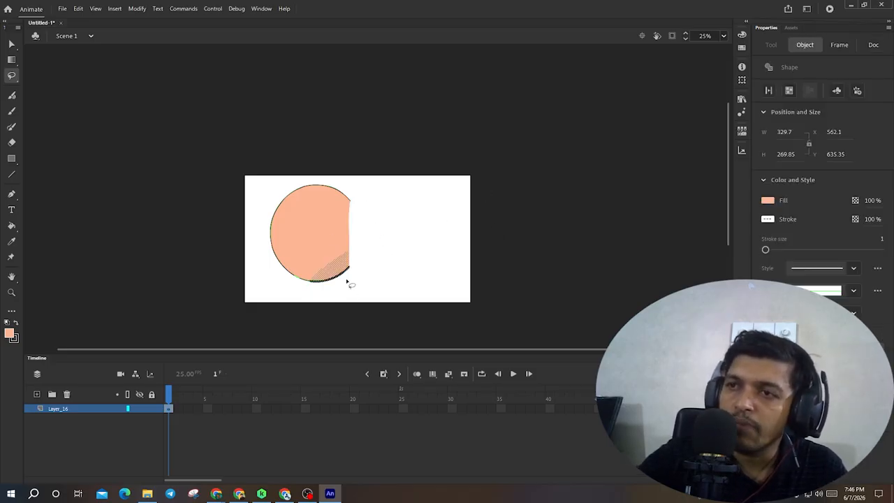
{"action": "left_click", "coordinate": [11, 44]}
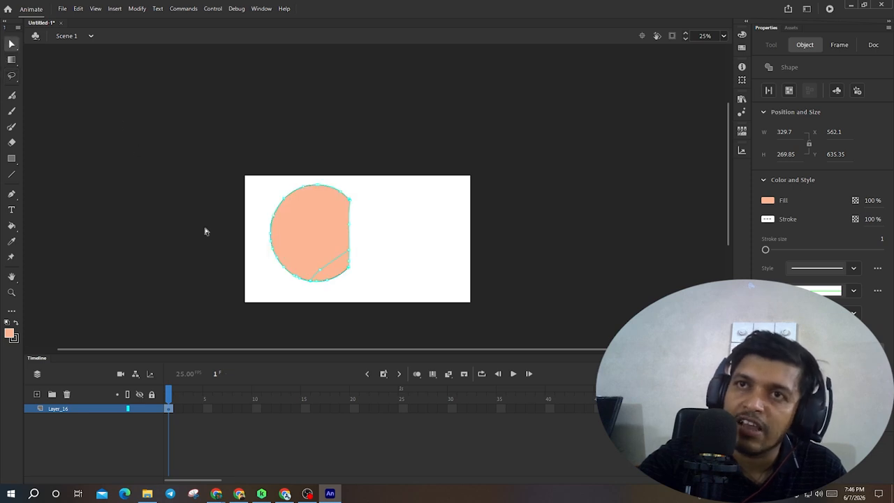
{"action": "left_click", "coordinate": [11, 44]}
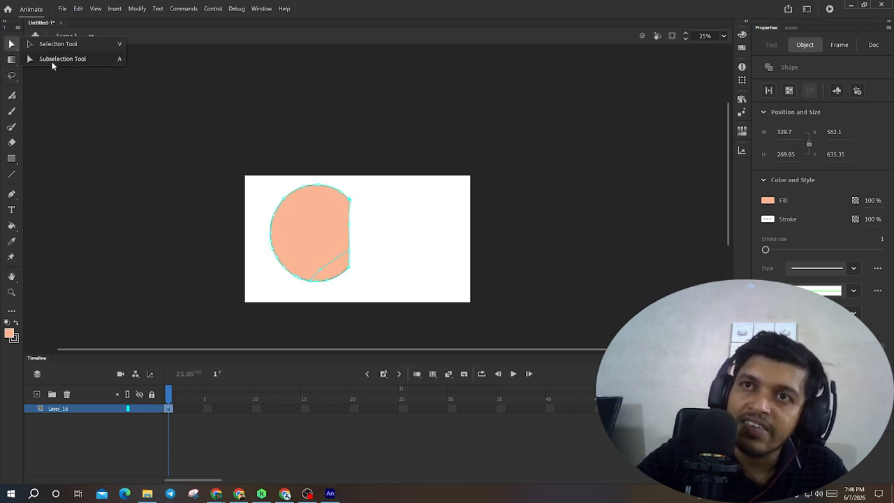
{"action": "left_click", "coordinate": [59, 44]}
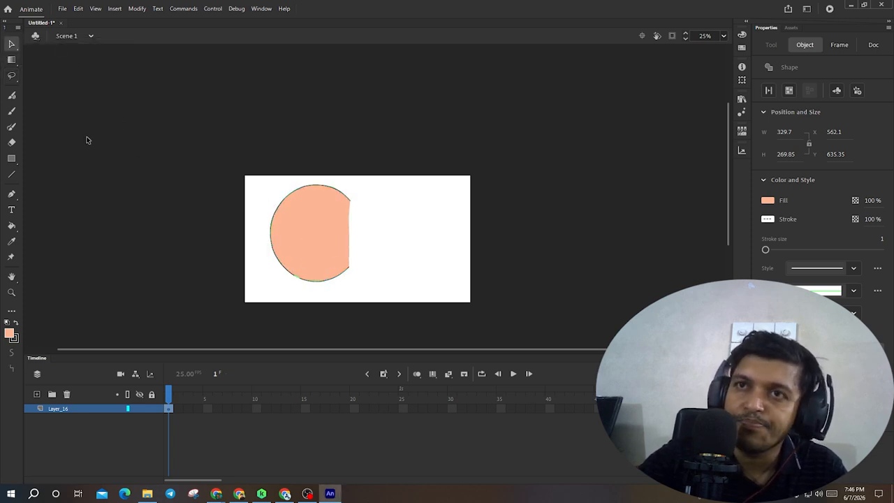
{"action": "left_click", "coordinate": [11, 75]}
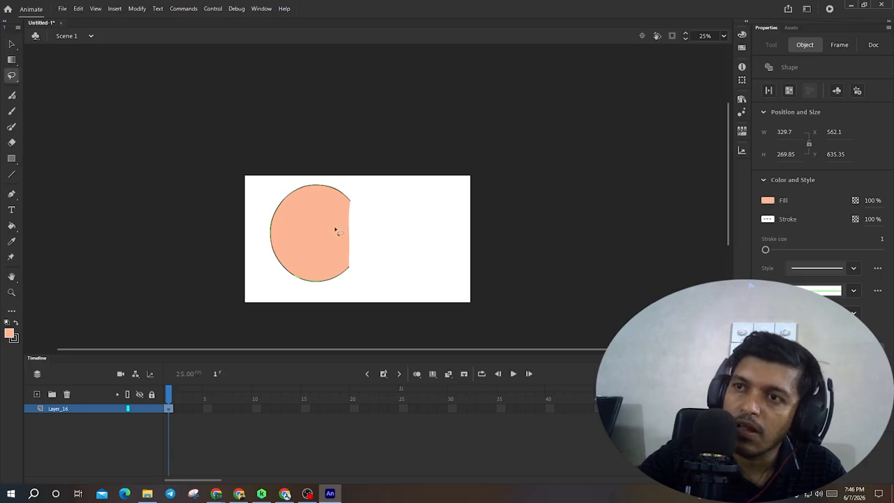
{"action": "mouse_move", "coordinate": [366, 244]}
{"action": "left_mouse_down"}
{"action": "mouse_move", "coordinate": [320, 292]}
{"action": "mouse_move", "coordinate": [335, 250]}
{"action": "mouse_move", "coordinate": [361, 236]}
{"action": "mouse_move", "coordinate": [402, 244]}
{"action": "mouse_move", "coordinate": [378, 204]}
{"action": "left_mouse_up"}
{"action": "left_click", "coordinate": [445, 246]}
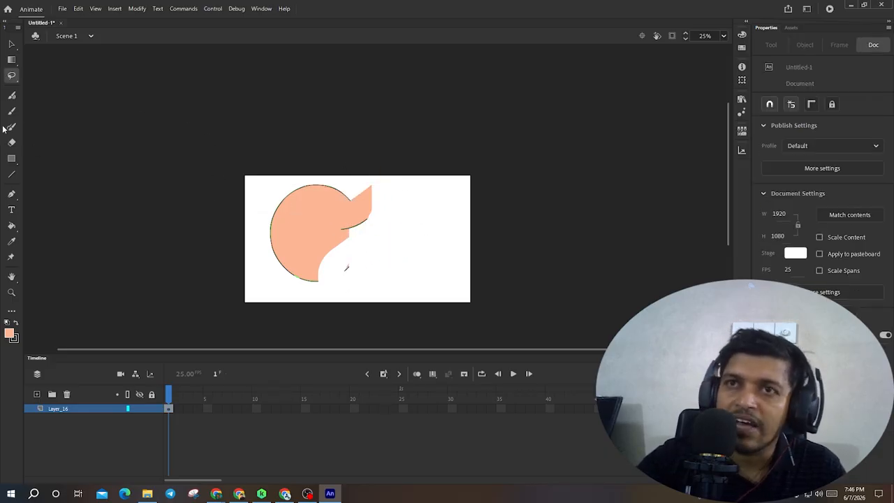
- Draw several freehand lasso selections around different parts of the shape
{"action": "mouse_move", "coordinate": [11, 76]}
{"action": "left_mouse_down"}
{"action": "mouse_move", "coordinate": [46, 93]}
{"action": "mouse_move", "coordinate": [29, 82]}
{"action": "mouse_move", "coordinate": [42, 77]}
{"action": "left_mouse_up"}
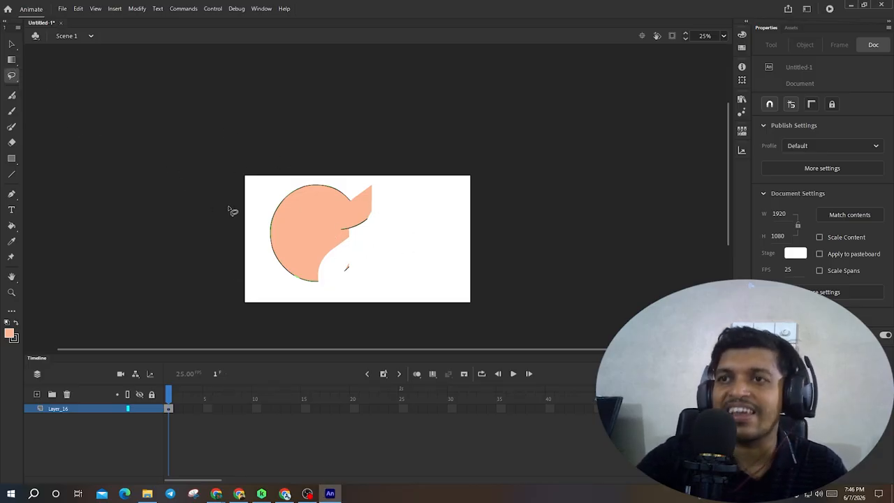
{"action": "mouse_move", "coordinate": [251, 189]}
{"action": "left_mouse_down"}
{"action": "mouse_move", "coordinate": [254, 301]}
{"action": "mouse_move", "coordinate": [311, 260]}
{"action": "left_mouse_up"}
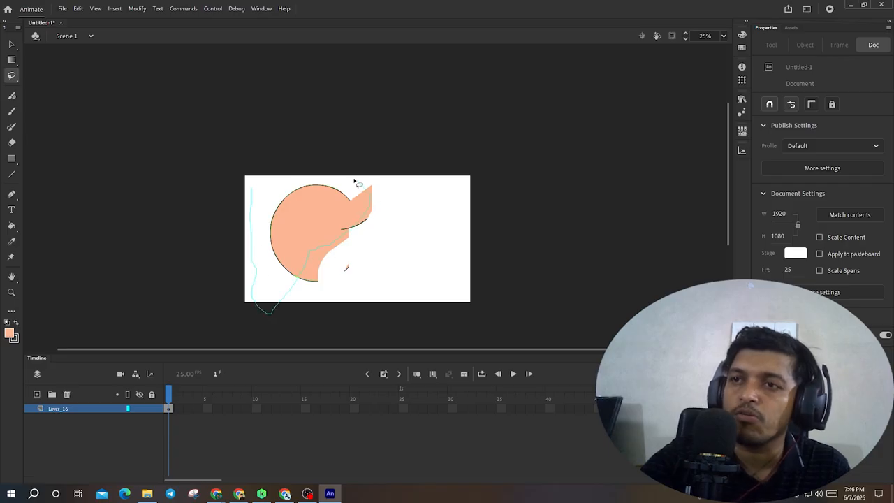
{"action": "left_click_drag", "start_coordinate": [354, 181], "coordinate": [255, 201]}
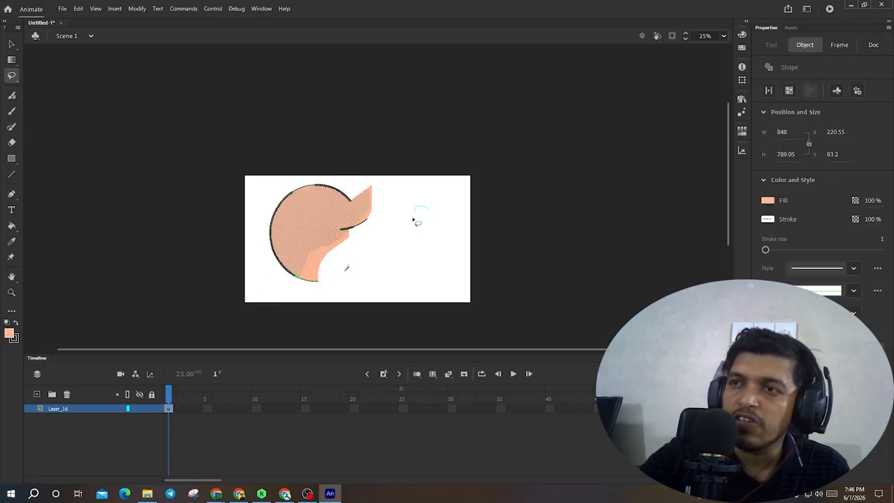
{"action": "left_click_drag", "start_coordinate": [416, 221], "coordinate": [349, 267]}
{"action": "mouse_move", "coordinate": [321, 208]}
{"action": "left_mouse_down"}
{"action": "mouse_move", "coordinate": [379, 190]}
{"action": "mouse_move", "coordinate": [438, 222]}
{"action": "left_mouse_up"}
- Switch to the Polygon tool and draw a polygon selection enclosing the whole shape
{"action": "left_click", "coordinate": [12, 77]}
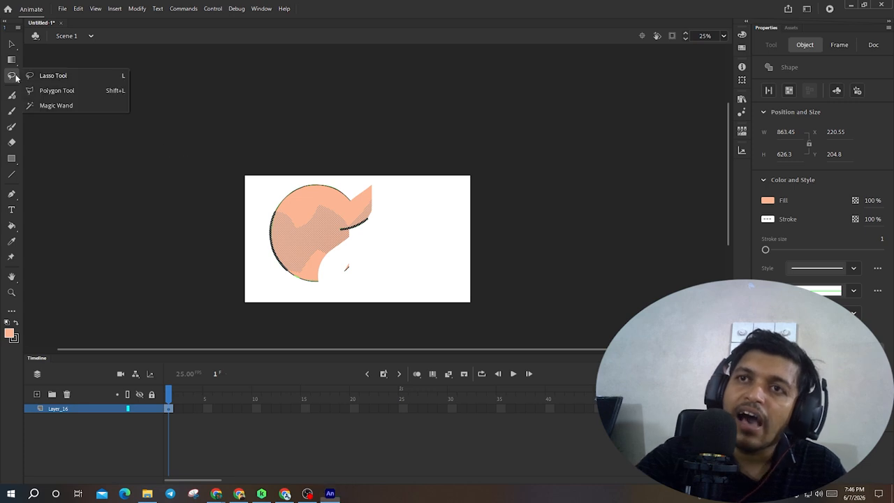
{"action": "left_click", "coordinate": [51, 90]}
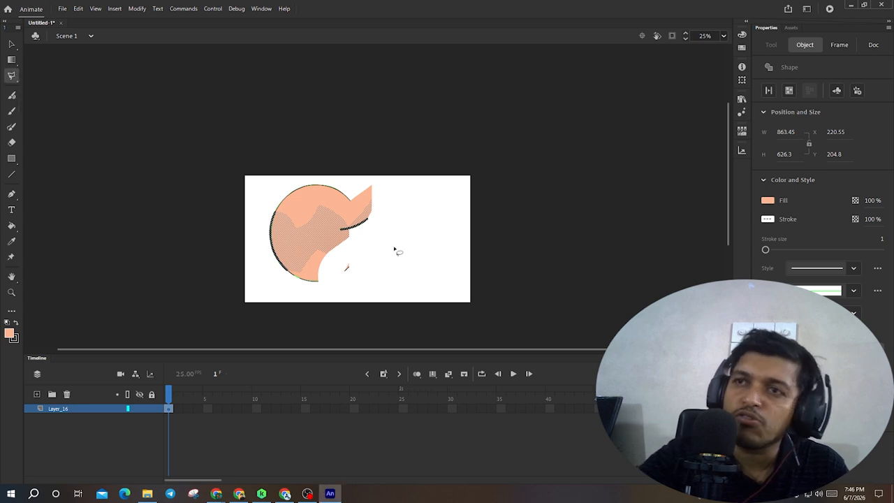
{"action": "left_click", "coordinate": [429, 250]}
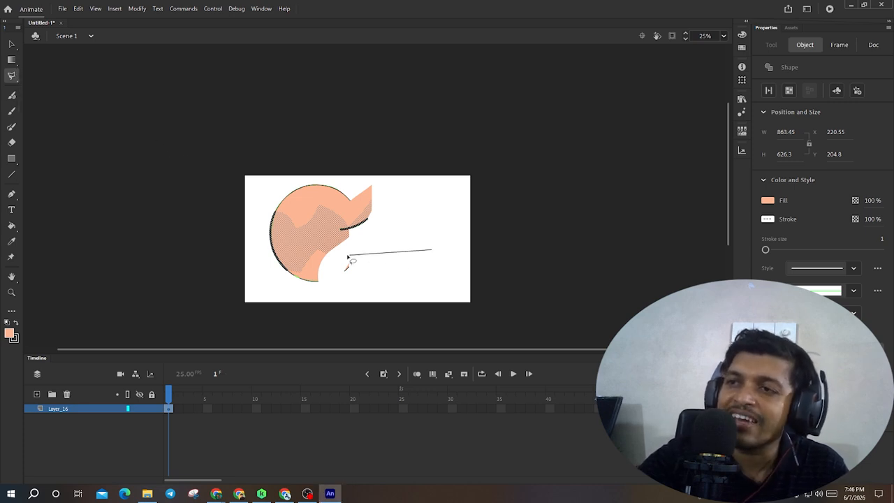
{"action": "left_click", "coordinate": [251, 285]}
{"action": "left_click", "coordinate": [252, 186]}
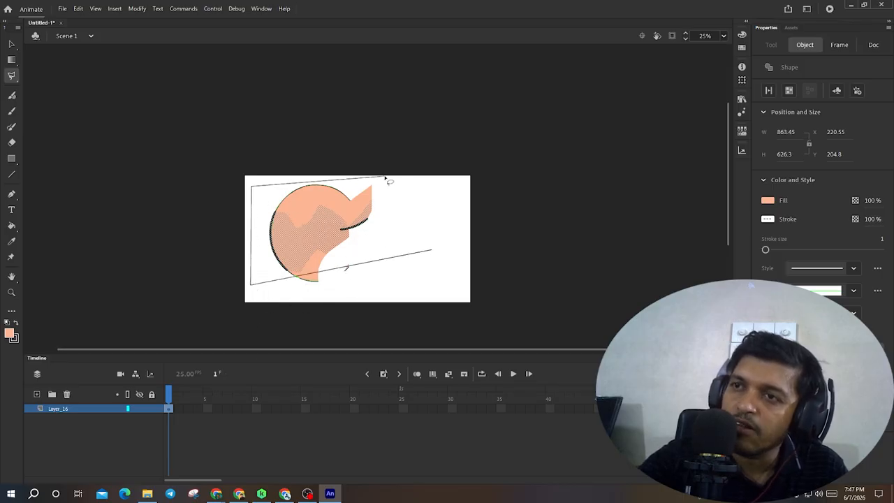
{"action": "left_click", "coordinate": [405, 182]}
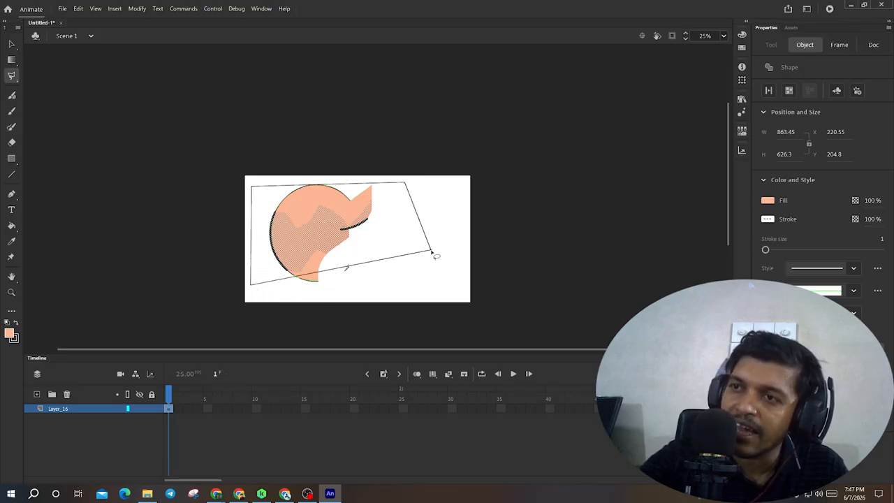
{"action": "left_click", "coordinate": [433, 255]}
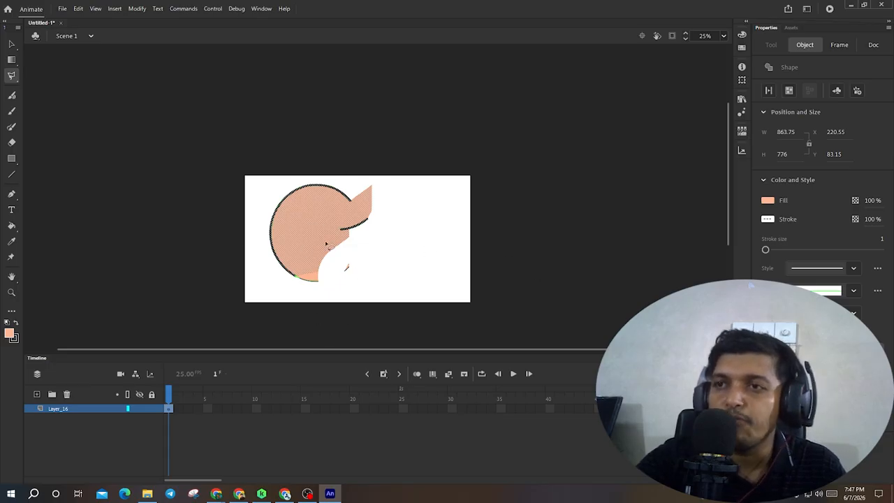
- Polygon-select an L-shaped region inside the shape and move it to the right with the Selection tool
{"action": "left_click", "coordinate": [393, 268]}
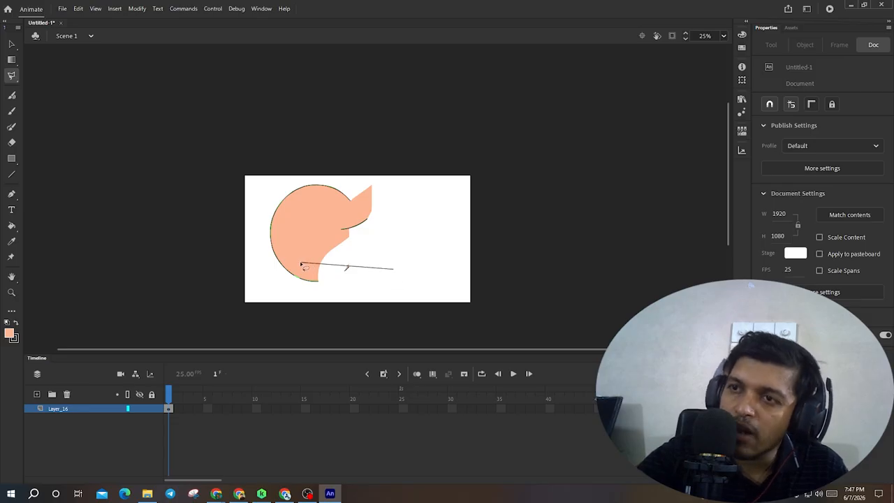
{"action": "left_click", "coordinate": [295, 266]}
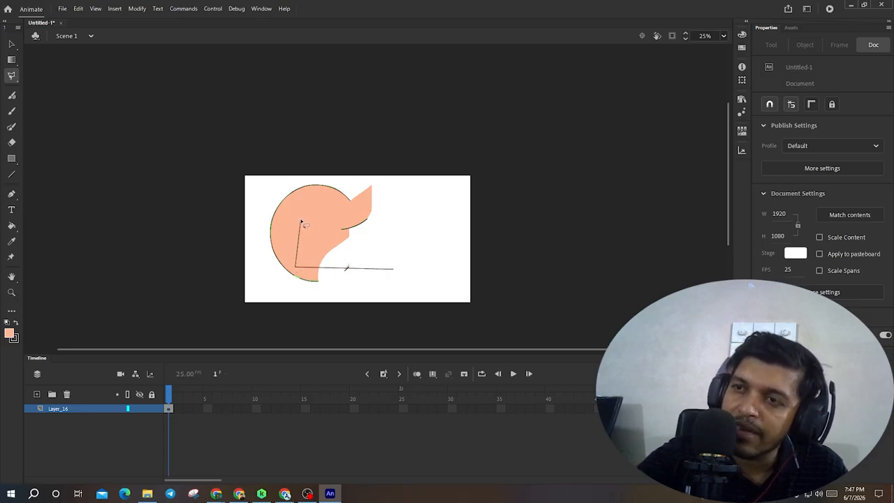
{"action": "left_click", "coordinate": [301, 221]}
{"action": "mouse_move", "coordinate": [318, 236]}
{"action": "left_mouse_down"}
{"action": "mouse_move", "coordinate": [308, 256]}
{"action": "mouse_move", "coordinate": [399, 263]}
{"action": "mouse_move", "coordinate": [401, 274]}
{"action": "left_mouse_up"}
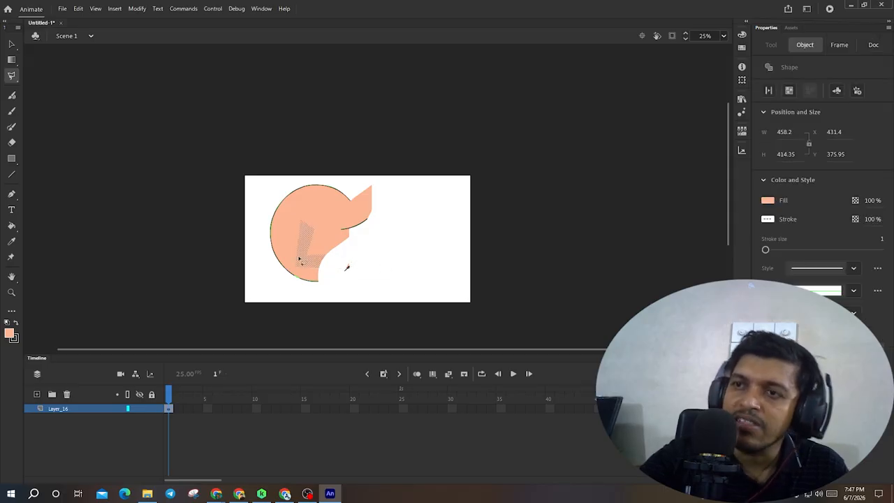
{"action": "left_click", "coordinate": [11, 43]}
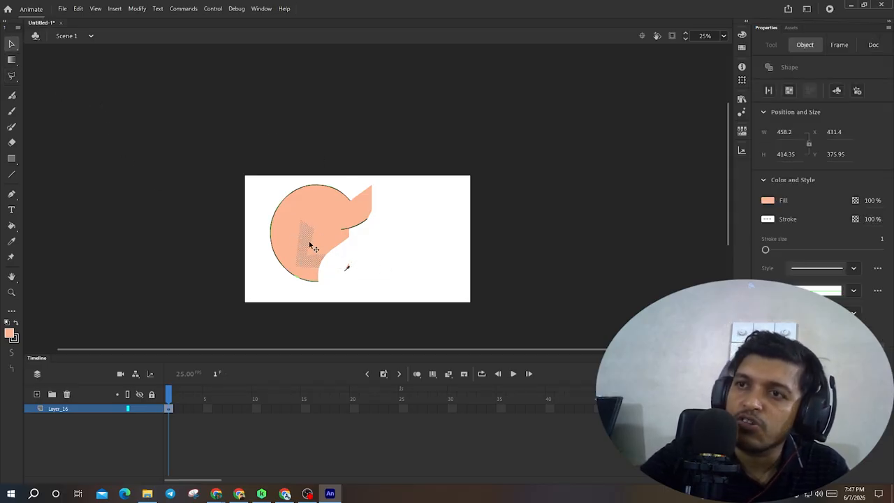
{"action": "left_click_drag", "start_coordinate": [306, 248], "coordinate": [418, 240]}
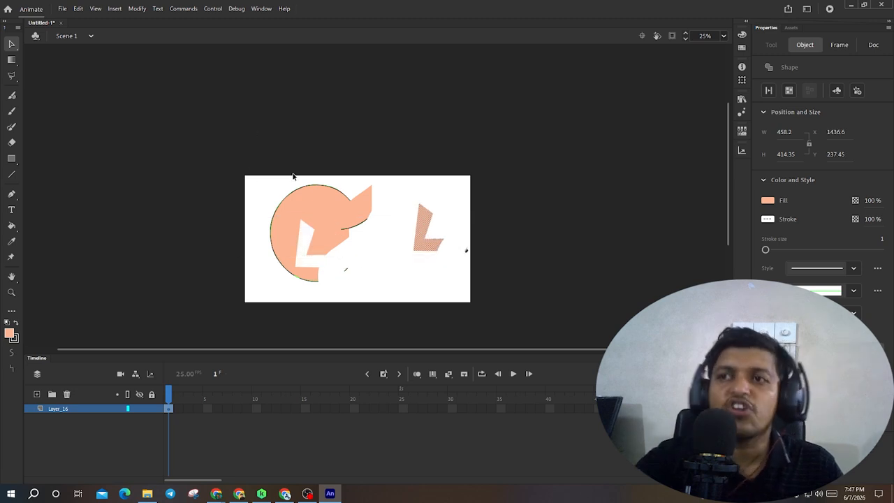
- Undo the recent lasso and polygon moves to restore the cut circle shape, then deselect
{"action": "left_click", "coordinate": [13, 79]}
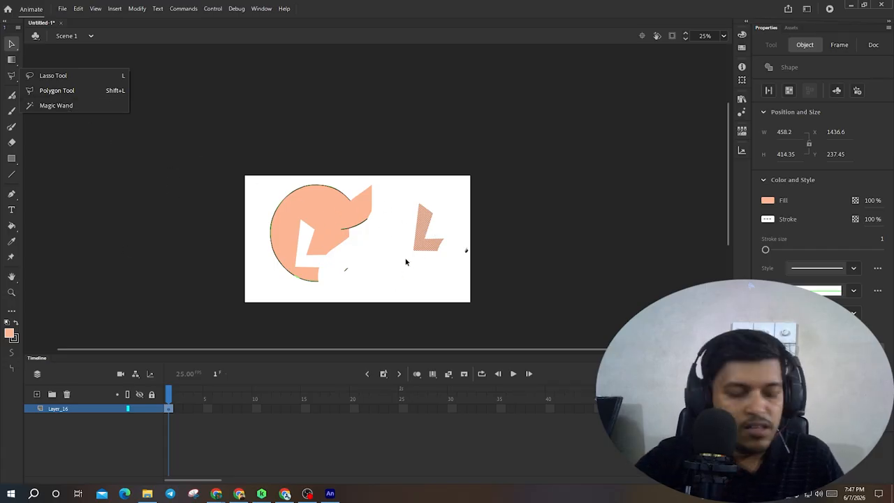
{"action": "left_click", "coordinate": [414, 293]}
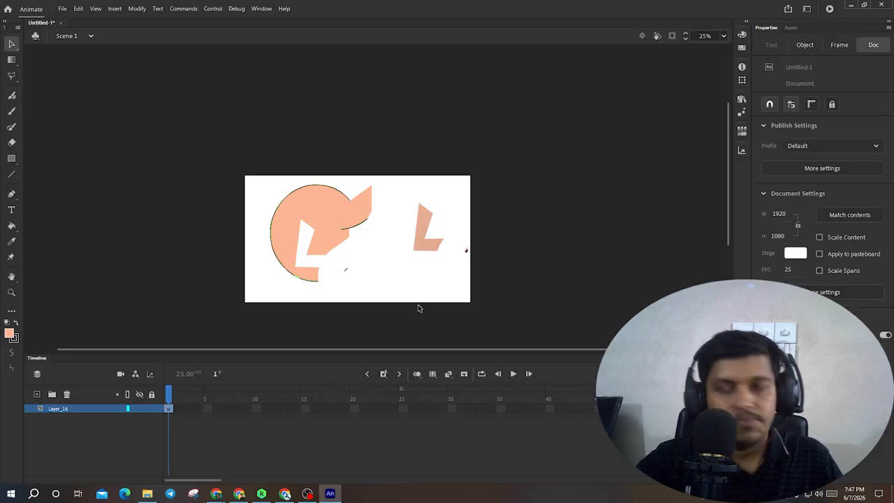
{"action": "key", "text": "ctrl+z"}
{"action": "left_click", "coordinate": [384, 259]}
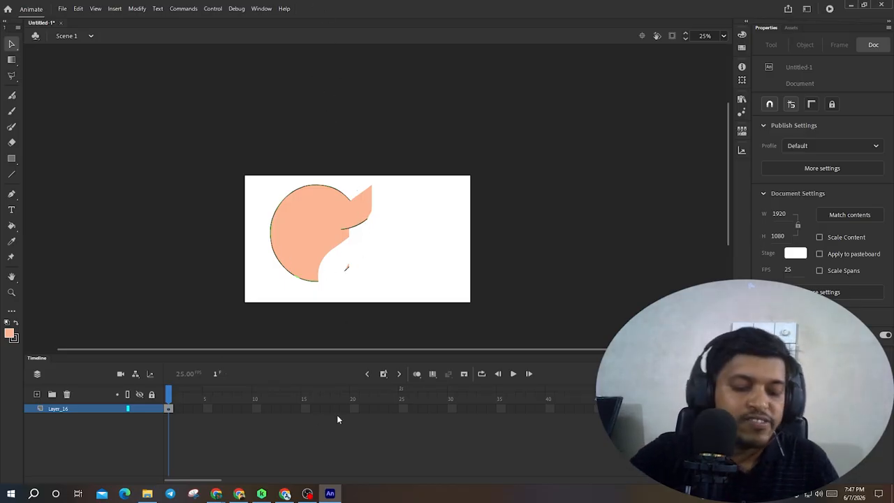
{"action": "key", "text": "ctrl+z"}
{"action": "key", "text": "ctrl+z"}
{"action": "key", "text": "ctrl+z"}
{"action": "key", "text": "ctrl+z"}
{"action": "key", "text": "ctrl+z"}
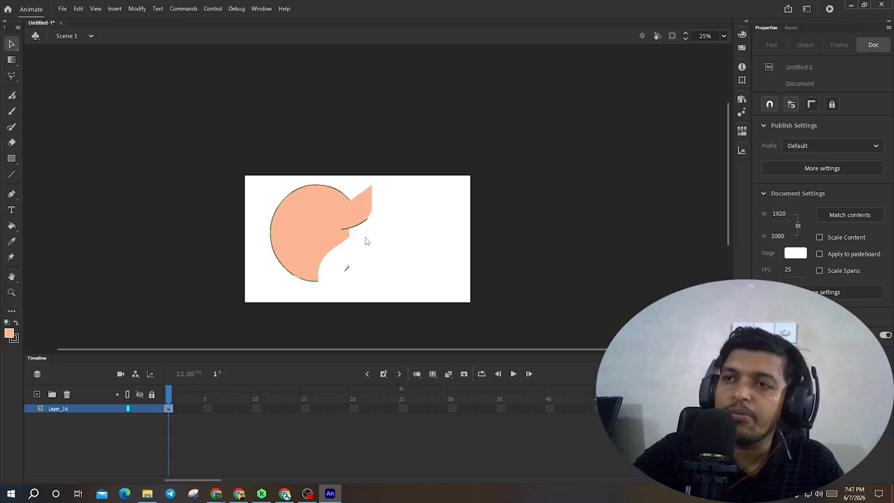
{"action": "key", "text": "ctrl+z"}
{"action": "key", "text": "ctrl+z"}
{"action": "key", "text": "ctrl+z"}
{"action": "key", "text": "ctrl+z"}
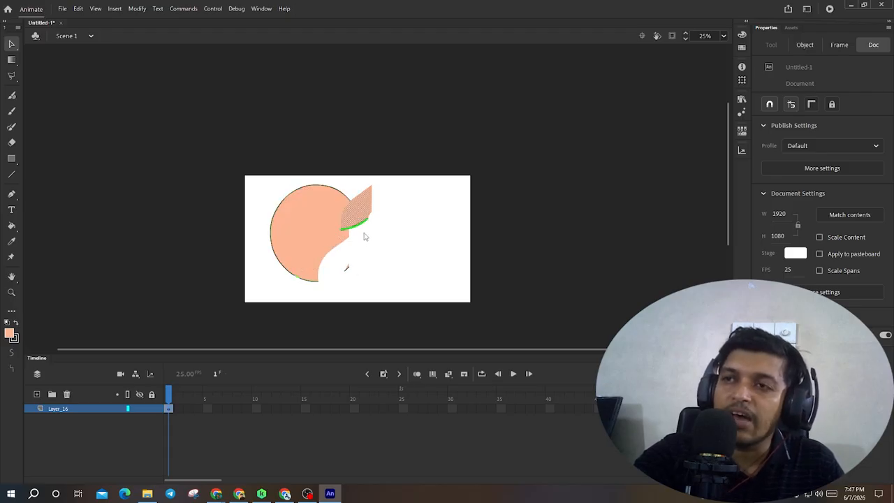
{"action": "left_click", "coordinate": [434, 234]}
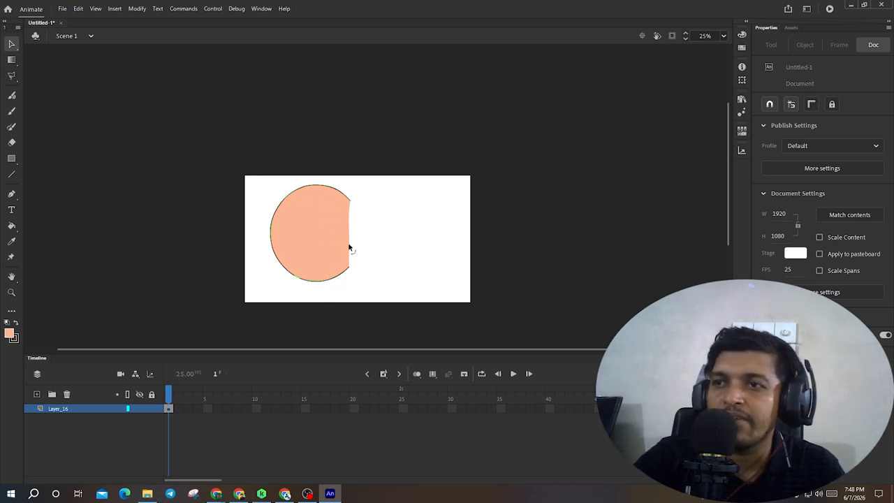
- Drag the shape's right edge and outline to bend them into curves, then undo the three reshapes
{"action": "left_click_drag", "start_coordinate": [350, 248], "coordinate": [298, 243]}
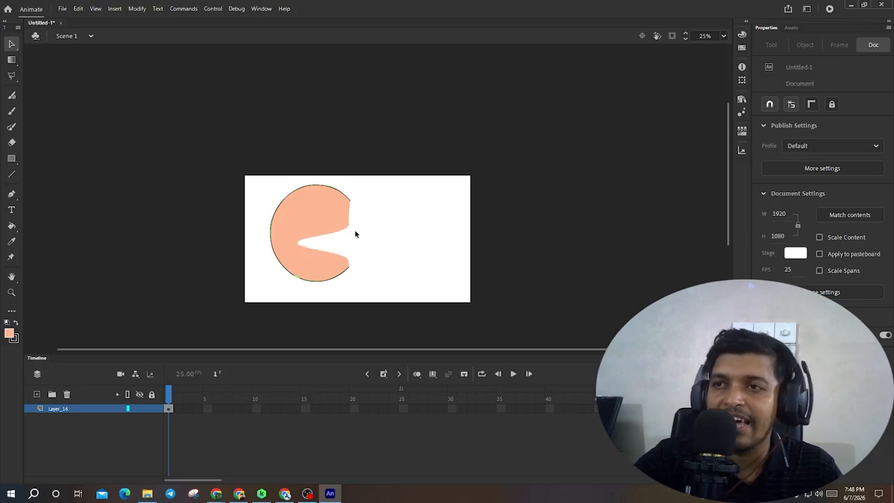
{"action": "left_click_drag", "start_coordinate": [349, 231], "coordinate": [404, 178]}
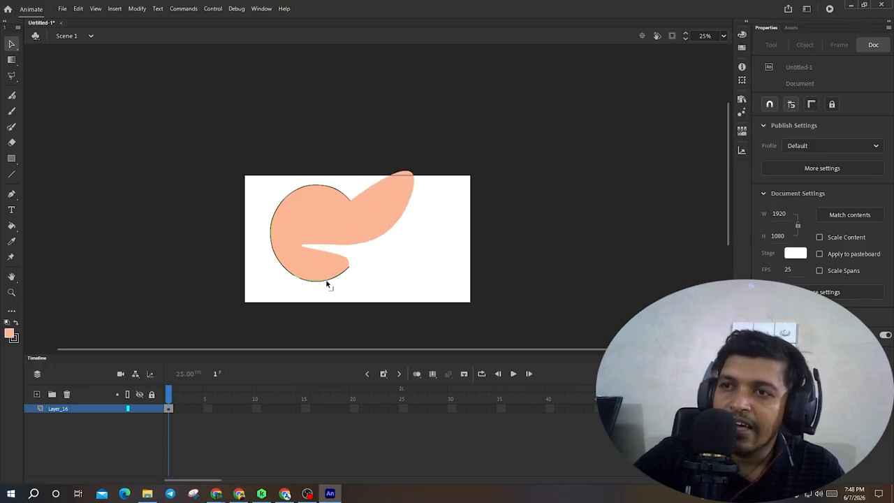
{"action": "left_click_drag", "start_coordinate": [326, 282], "coordinate": [334, 299]}
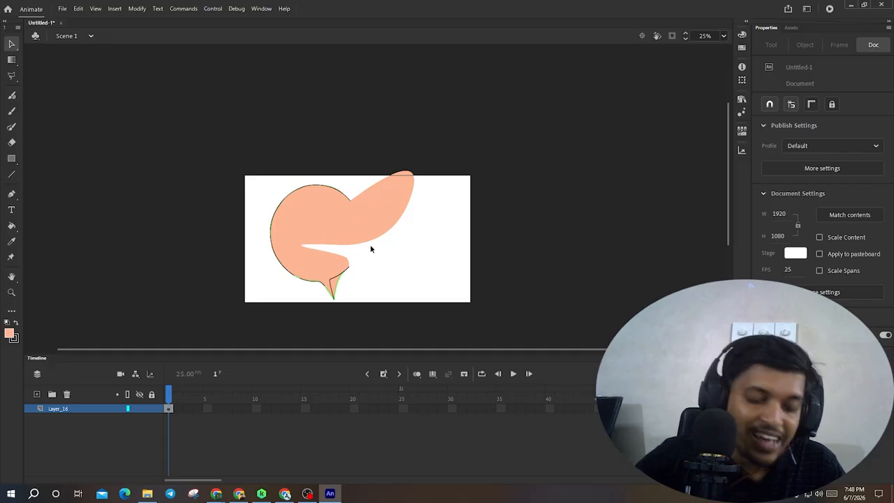
{"action": "key", "text": "ctrl+z"}
{"action": "key", "text": "ctrl+z"}
{"action": "key", "text": "ctrl+z"}
{"action": "key", "text": "ctrl+z"}
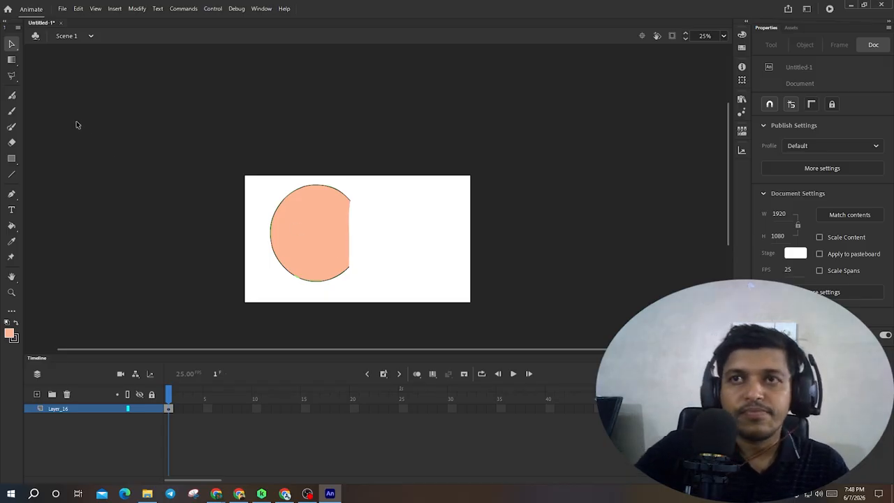
- Select the shape's fill with the Magic Wand, then switch to the Selection tool and deselect
{"action": "left_click", "coordinate": [17, 76]}
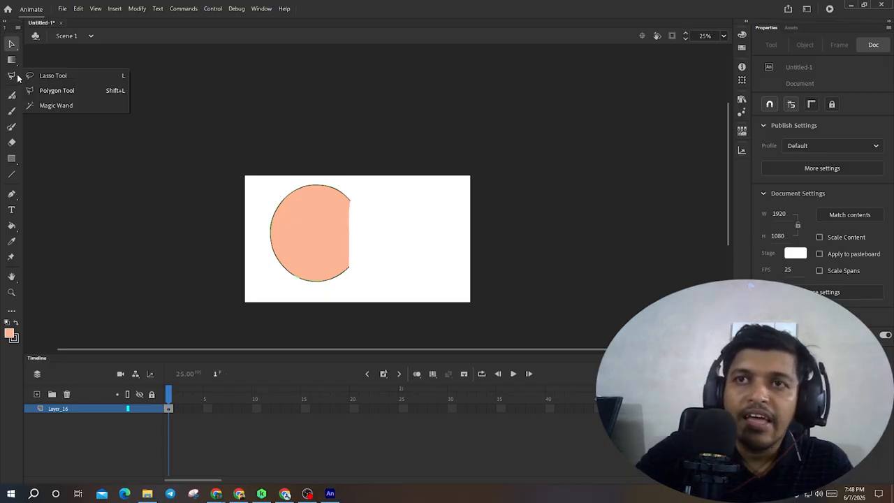
{"action": "left_click", "coordinate": [72, 109]}
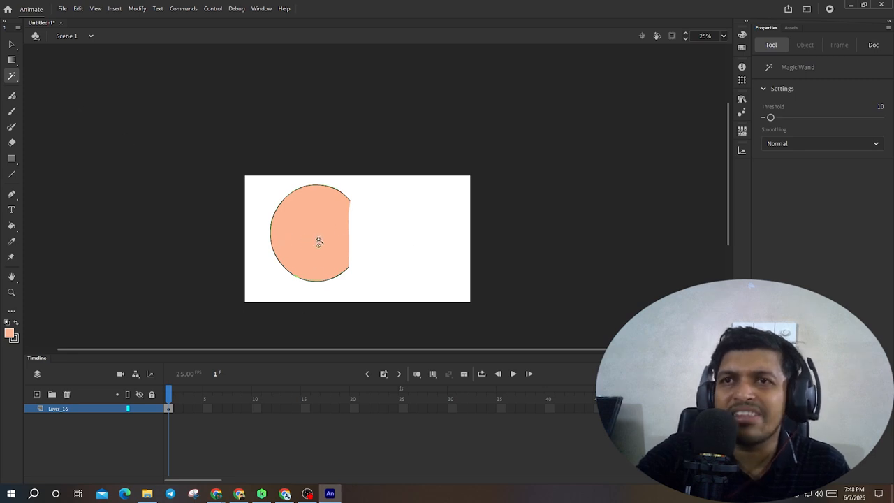
{"action": "left_click", "coordinate": [317, 239]}
{"action": "key", "text": "v"}
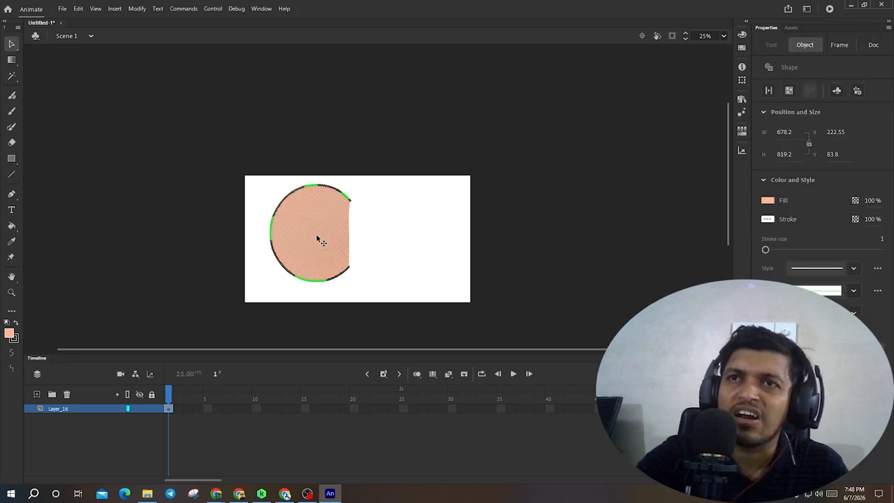
{"action": "left_click", "coordinate": [377, 230]}
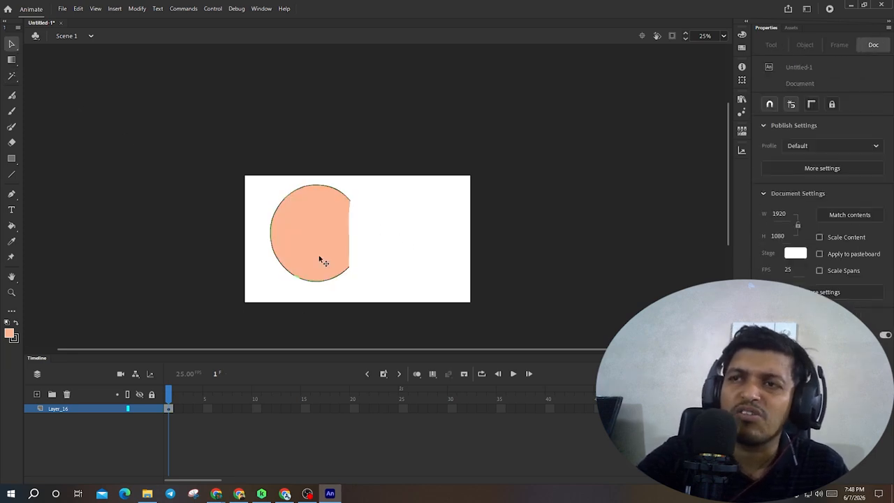
{"action": "left_click", "coordinate": [13, 76]}
{"action": "left_click", "coordinate": [56, 105]}
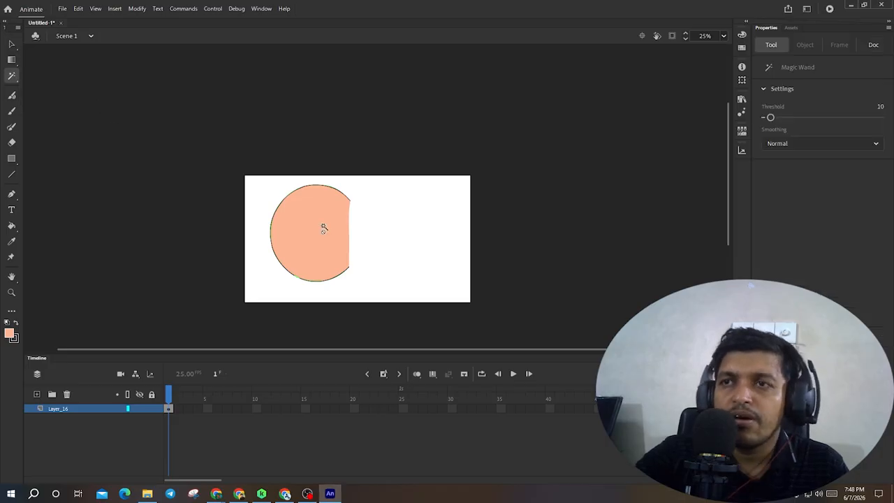
{"action": "left_click", "coordinate": [382, 231]}
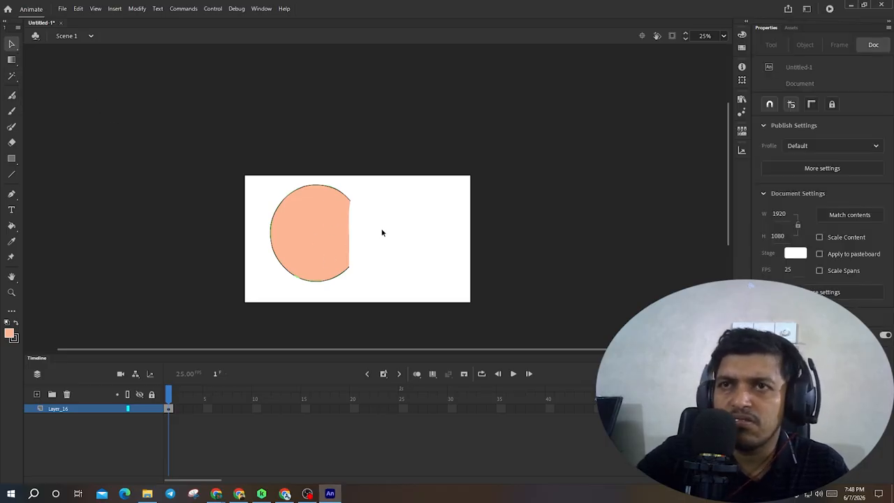
{"action": "left_click", "coordinate": [14, 77]}
{"action": "left_click", "coordinate": [59, 104]}
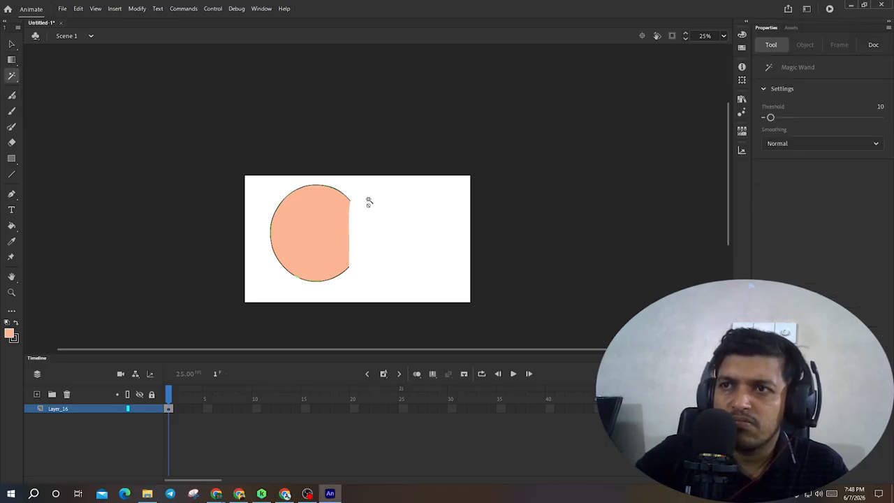
{"action": "left_click", "coordinate": [15, 76]}
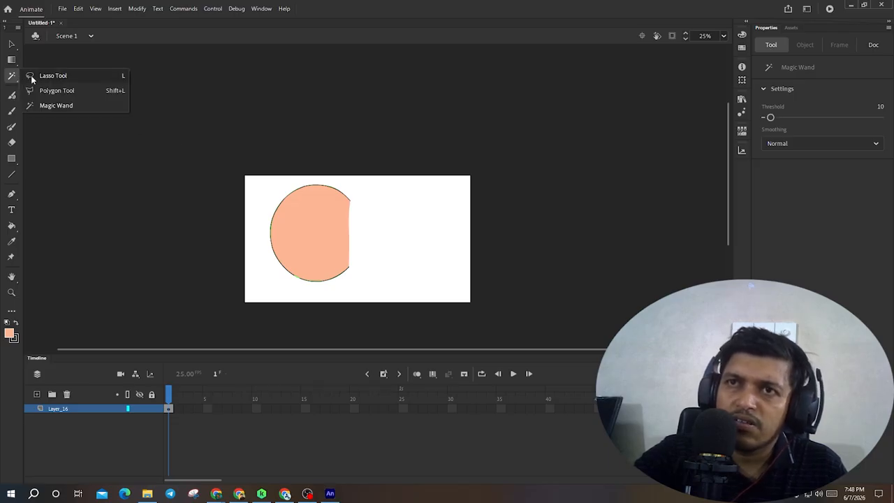
{"action": "left_click", "coordinate": [59, 76]}
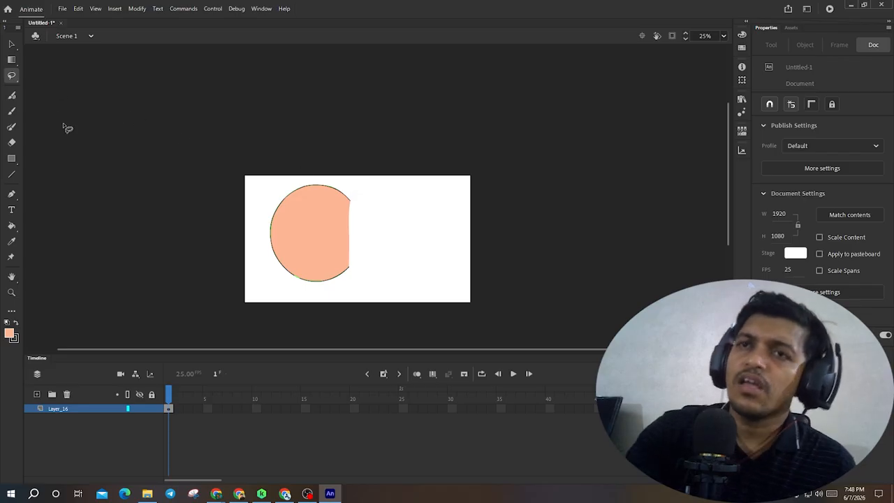
- Paint squiggly Fluid Brush strokes beside the circle, undoing one stray stroke
{"action": "left_click", "coordinate": [12, 97]}
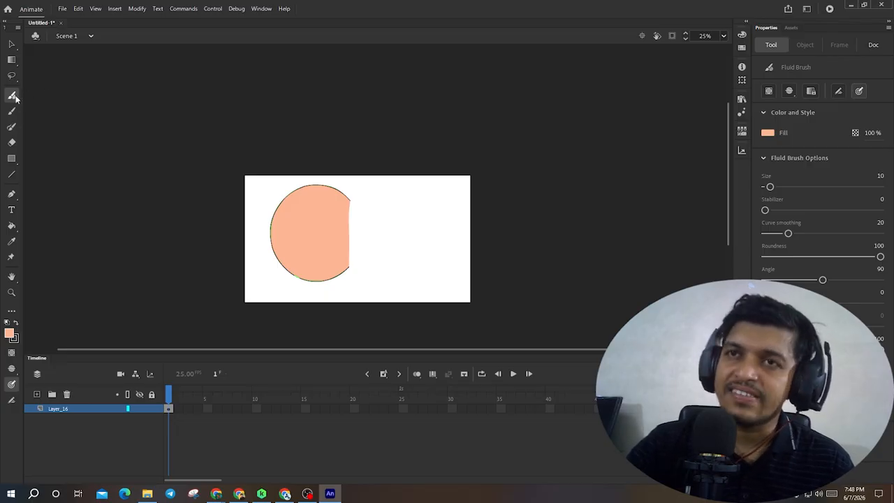
{"action": "mouse_move", "coordinate": [267, 192]}
{"action": "left_mouse_down"}
{"action": "mouse_move", "coordinate": [378, 215]}
{"action": "mouse_move", "coordinate": [406, 243]}
{"action": "mouse_move", "coordinate": [407, 251]}
{"action": "mouse_move", "coordinate": [349, 286]}
{"action": "left_mouse_up"}
{"action": "key", "text": "v"}
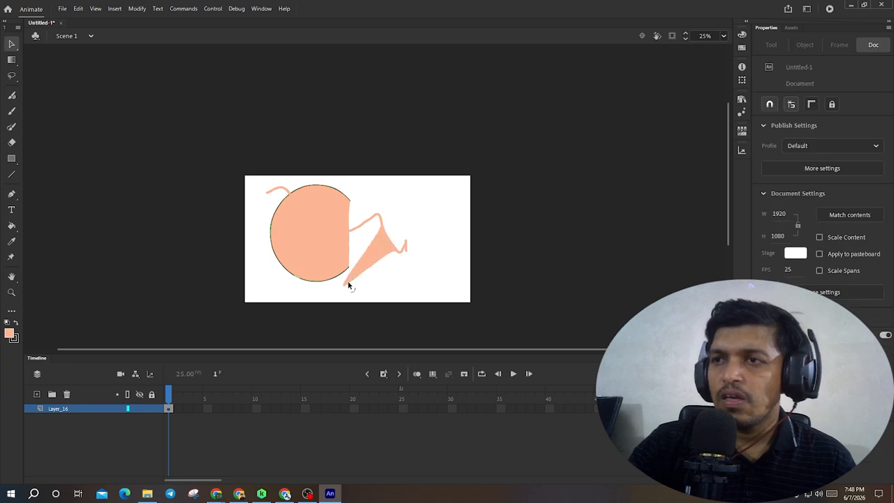
{"action": "key", "text": "ctrl+z"}
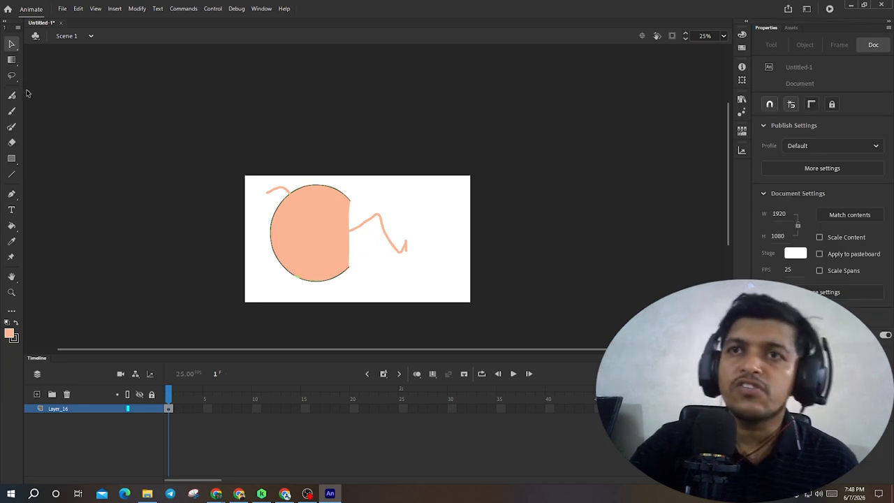
{"action": "left_click", "coordinate": [11, 96]}
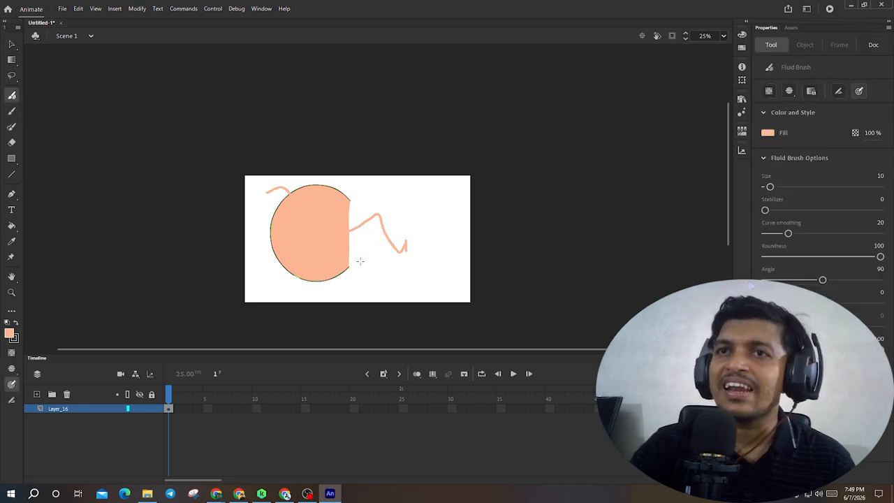
{"action": "mouse_move", "coordinate": [373, 267]}
{"action": "left_mouse_down"}
{"action": "mouse_move", "coordinate": [420, 265]}
{"action": "mouse_move", "coordinate": [444, 250]}
{"action": "mouse_move", "coordinate": [418, 244]}
{"action": "mouse_move", "coordinate": [355, 270]}
{"action": "mouse_move", "coordinate": [419, 244]}
{"action": "left_mouse_up"}
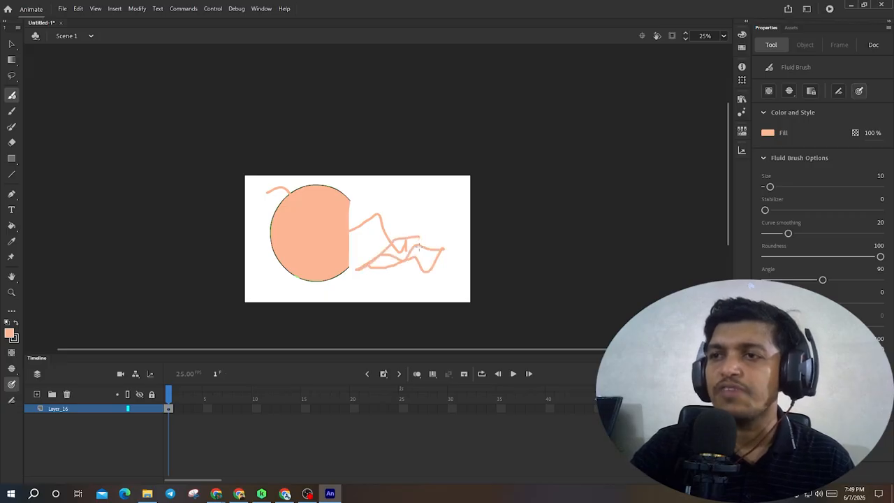
- Paint thin Classic Brush strokes across the lower part of the stage
{"action": "left_click", "coordinate": [11, 111]}
{"action": "mouse_move", "coordinate": [259, 258]}
{"action": "left_mouse_down"}
{"action": "mouse_move", "coordinate": [278, 304]}
{"action": "mouse_move", "coordinate": [323, 285]}
{"action": "mouse_move", "coordinate": [346, 309]}
{"action": "mouse_move", "coordinate": [370, 313]}
{"action": "left_mouse_up"}
{"action": "key", "text": "v"}
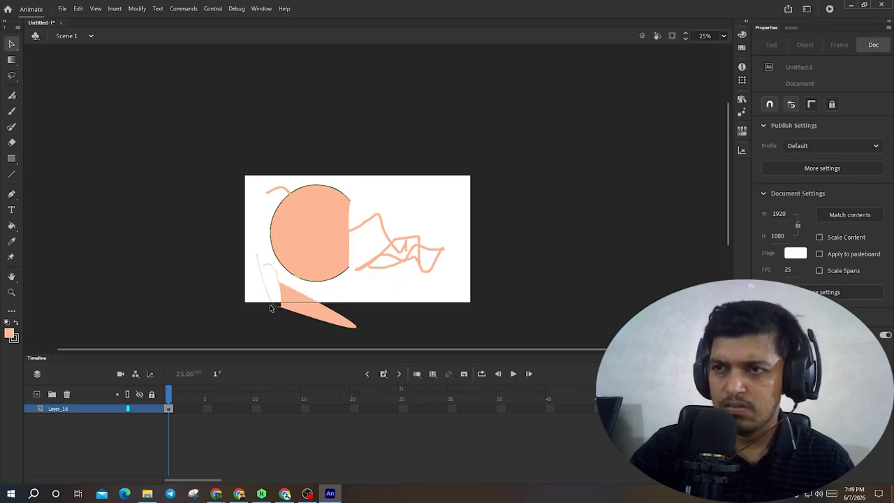
{"action": "left_click", "coordinate": [11, 111]}
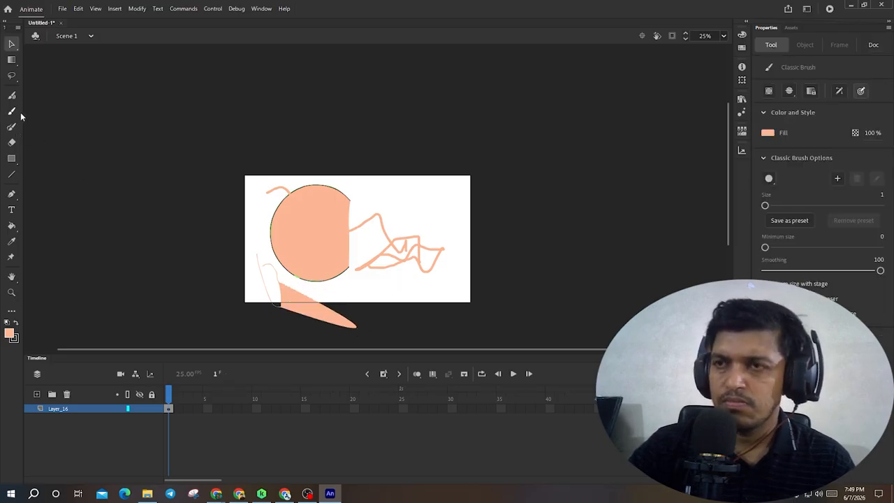
{"action": "left_click_drag", "start_coordinate": [340, 282], "coordinate": [419, 275]}
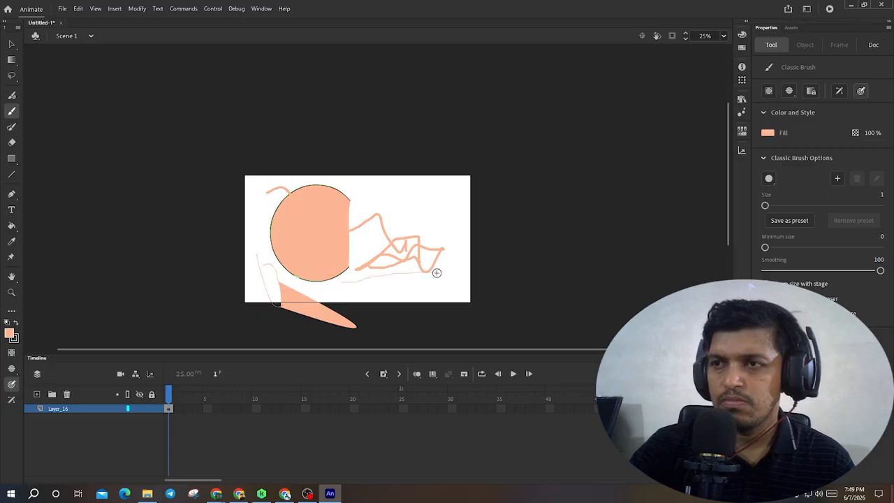
{"action": "left_click_drag", "start_coordinate": [333, 290], "coordinate": [437, 301]}
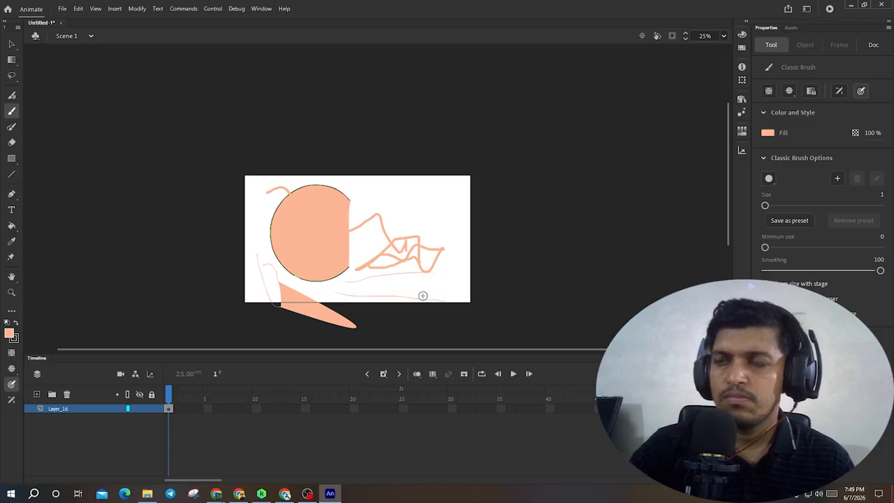
- Paint thick Fluid Brush scribbles across the top right of the stage
{"action": "left_click", "coordinate": [12, 96]}
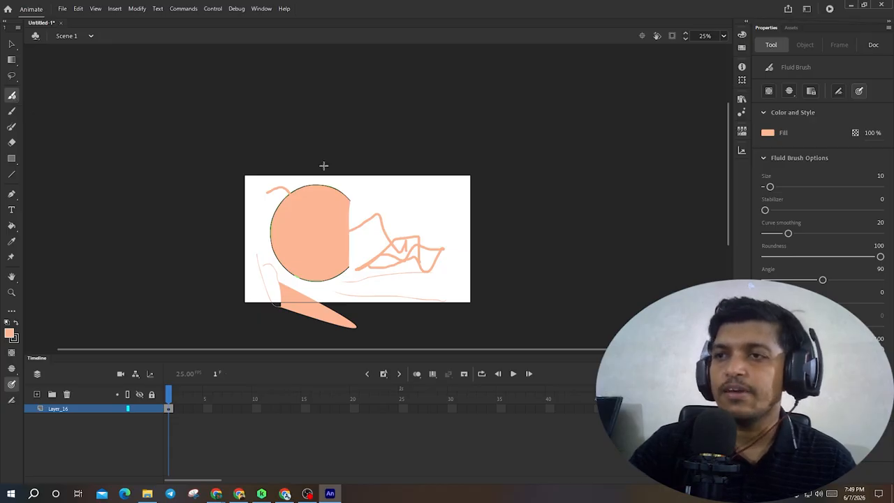
{"action": "mouse_move", "coordinate": [368, 196]}
{"action": "left_mouse_down"}
{"action": "mouse_move", "coordinate": [424, 198]}
{"action": "mouse_move", "coordinate": [370, 205]}
{"action": "mouse_move", "coordinate": [379, 191]}
{"action": "mouse_move", "coordinate": [348, 201]}
{"action": "mouse_move", "coordinate": [389, 206]}
{"action": "mouse_move", "coordinate": [447, 190]}
{"action": "mouse_move", "coordinate": [368, 204]}
{"action": "left_mouse_up"}
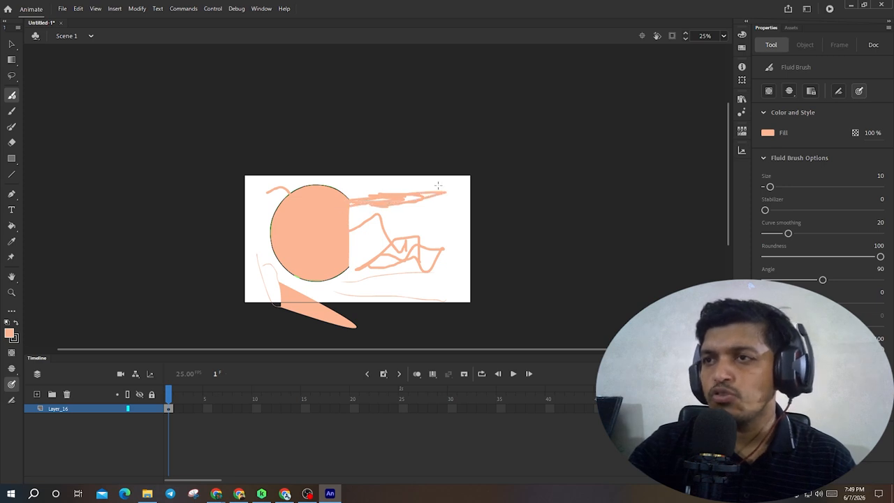
{"action": "mouse_move", "coordinate": [438, 185]}
{"action": "left_mouse_down"}
{"action": "mouse_move", "coordinate": [473, 186]}
{"action": "mouse_move", "coordinate": [356, 208]}
{"action": "left_mouse_up"}
- Paint Classic Brush strokes on the right, setting the brush's minimum size to 56 between them
{"action": "left_click", "coordinate": [11, 114]}
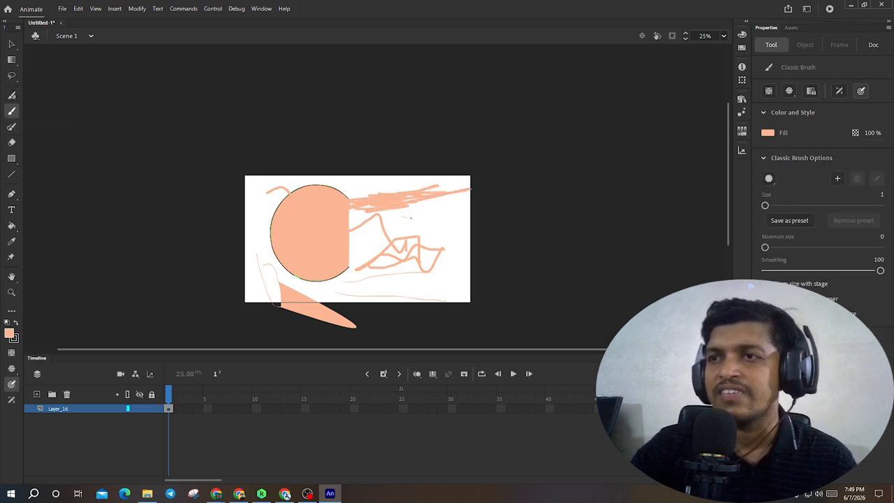
{"action": "mouse_move", "coordinate": [409, 218]}
{"action": "left_mouse_down"}
{"action": "mouse_move", "coordinate": [427, 225]}
{"action": "mouse_move", "coordinate": [442, 215]}
{"action": "mouse_move", "coordinate": [426, 225]}
{"action": "left_mouse_up"}
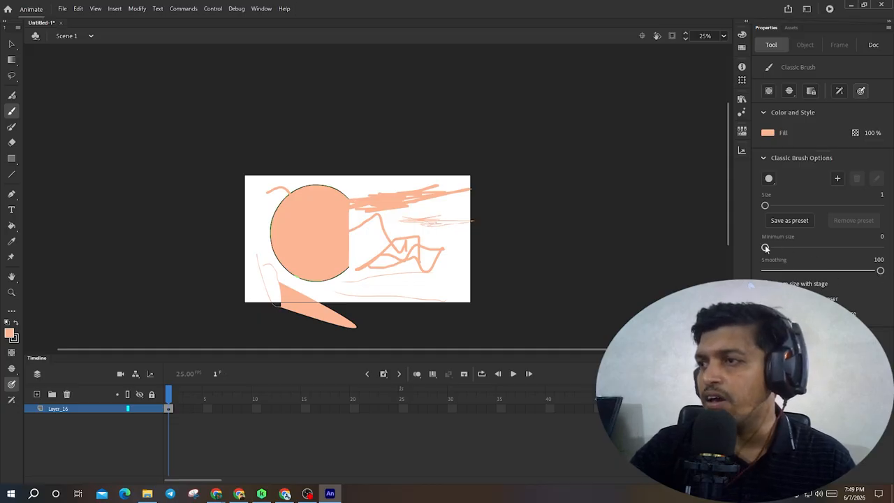
{"action": "left_click_drag", "start_coordinate": [765, 247], "coordinate": [797, 247]}
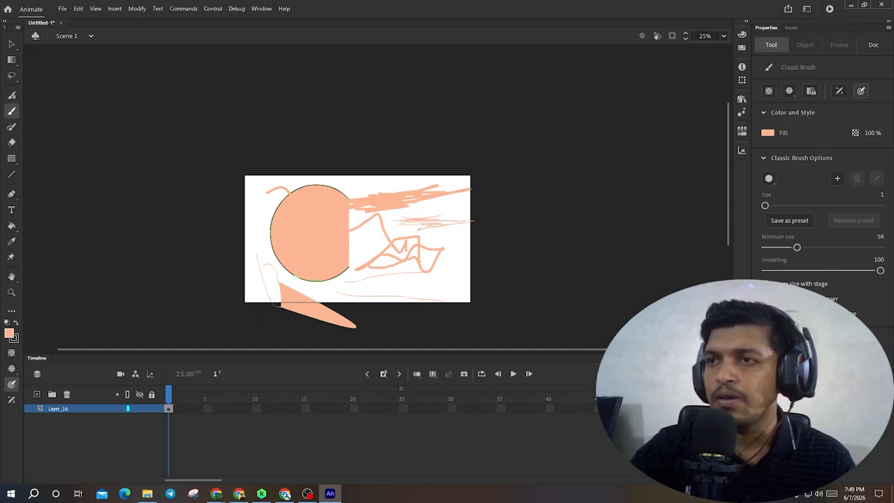
{"action": "mouse_move", "coordinate": [453, 250]}
{"action": "left_mouse_down"}
{"action": "mouse_move", "coordinate": [433, 285]}
{"action": "mouse_move", "coordinate": [451, 253]}
{"action": "left_mouse_up"}
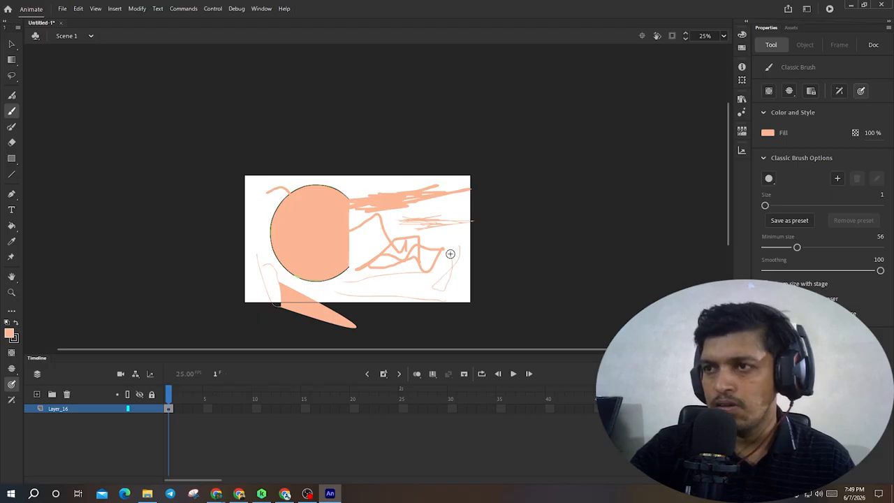
{"action": "key", "text": "v"}
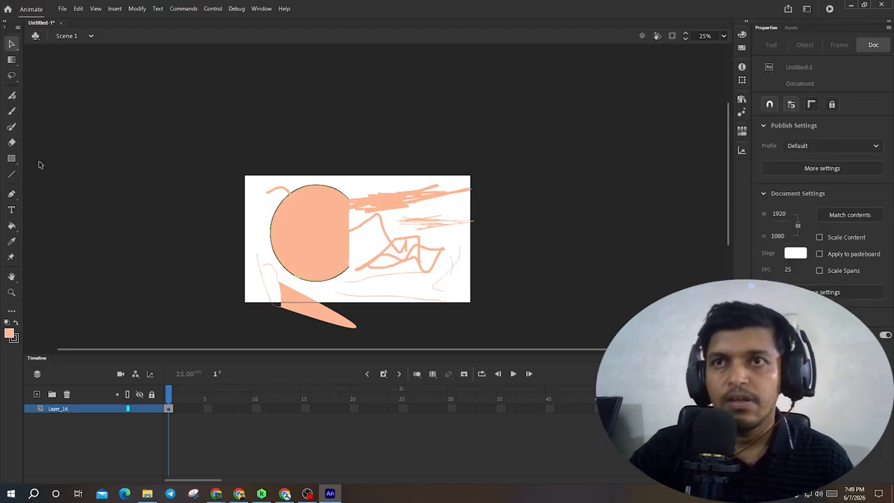
- Draw a thin black Paint Brush stroke curving beside the circle's left edge
{"action": "left_click", "coordinate": [12, 127]}
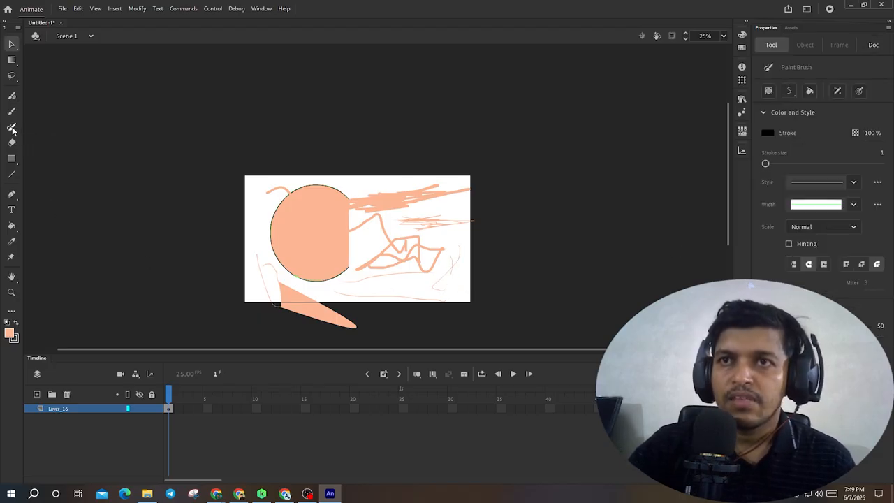
{"action": "left_click_drag", "start_coordinate": [278, 235], "coordinate": [252, 208]}
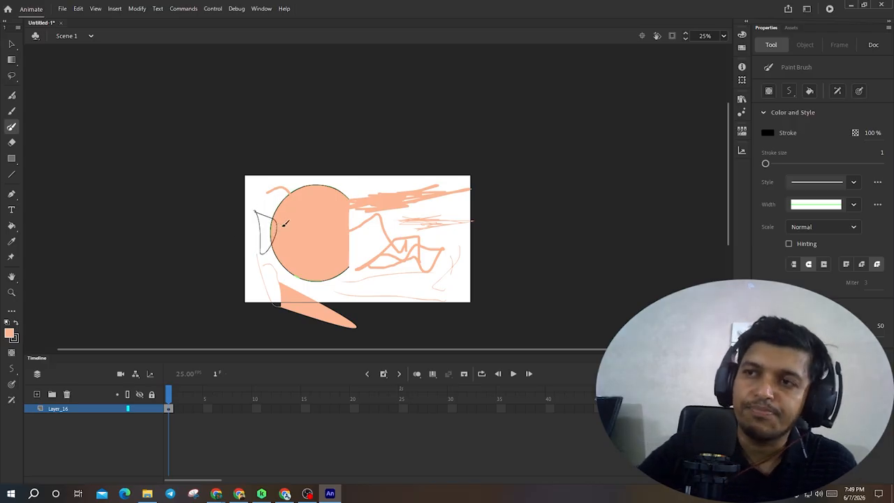
{"action": "key", "text": "v"}
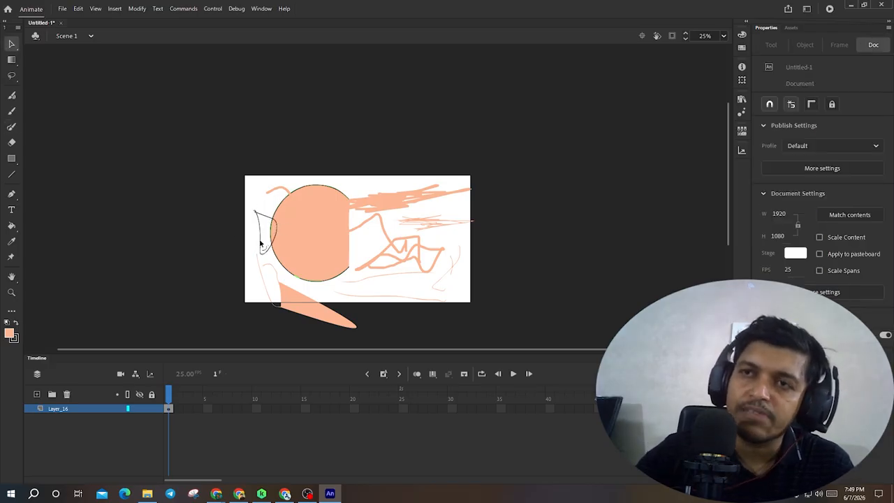
- Add a new layer and paint a Fluid Brush stroke across the circle on it
{"action": "left_click", "coordinate": [37, 394]}
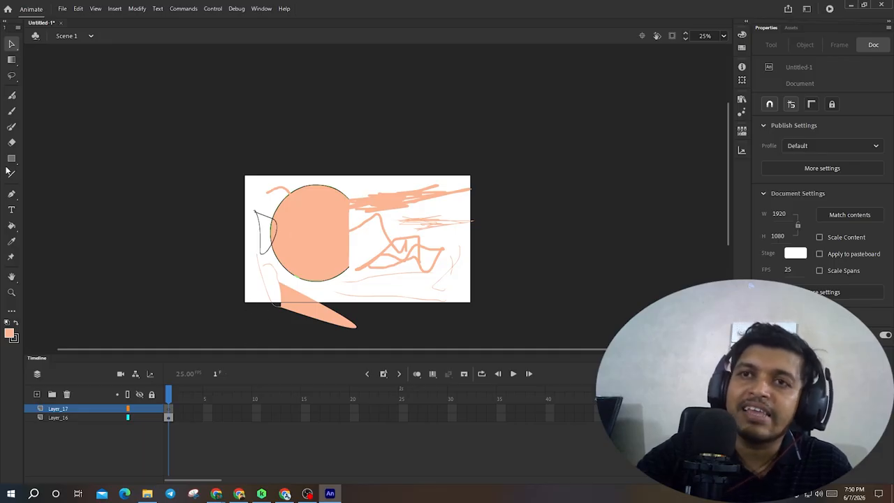
{"action": "left_click", "coordinate": [11, 128]}
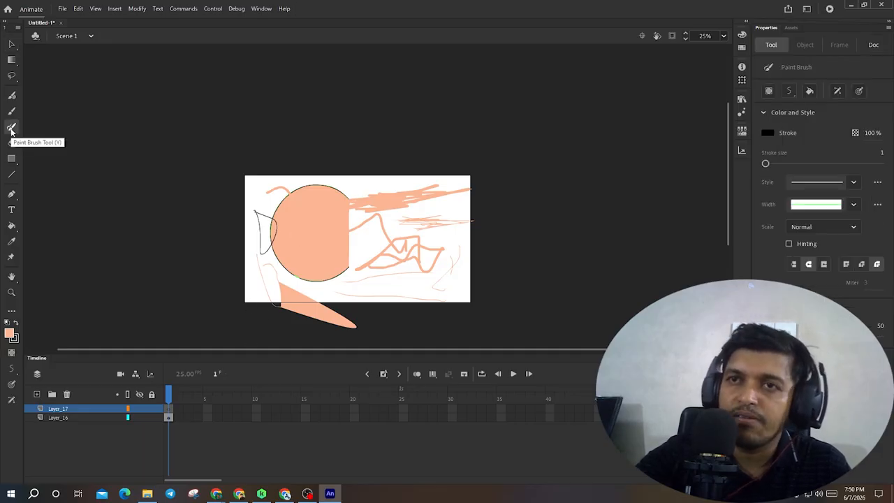
{"action": "left_click", "coordinate": [11, 112]}
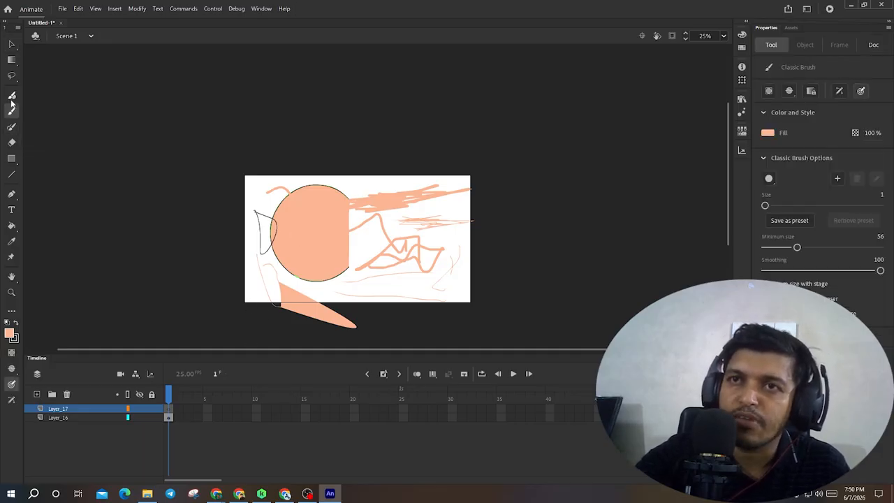
{"action": "left_click", "coordinate": [11, 95]}
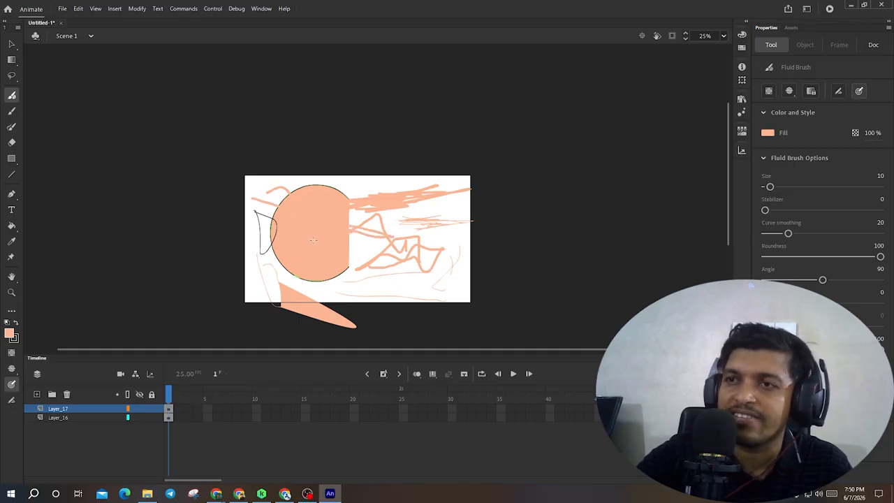
{"action": "left_click", "coordinate": [75, 410]}
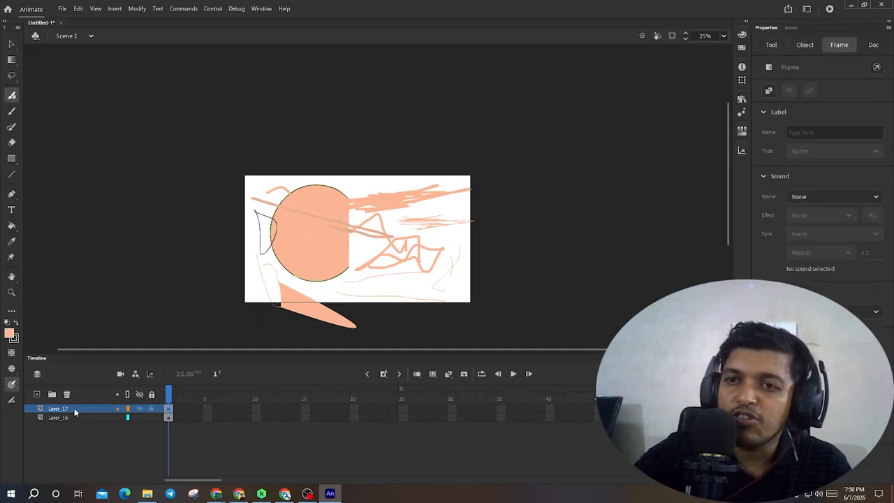
- Hide both layers and show them again to compare what each contains
{"action": "left_click", "coordinate": [138, 410]}
{"action": "left_click", "coordinate": [139, 418]}
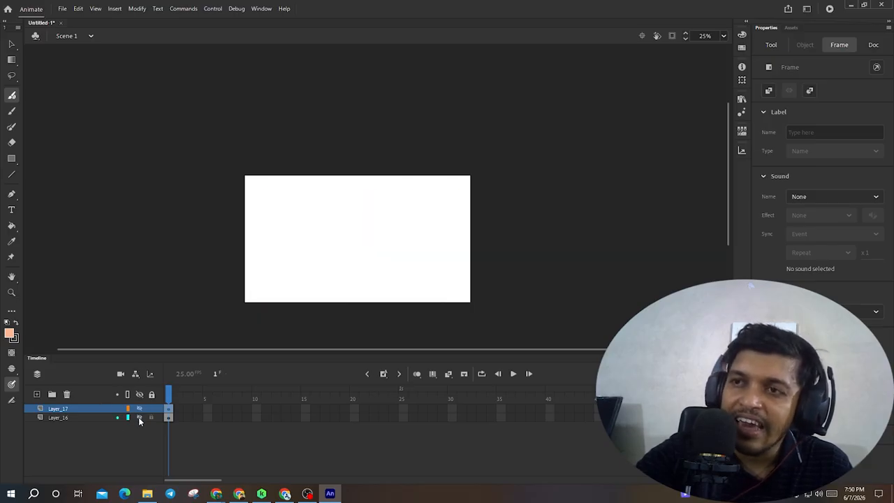
{"action": "left_click", "coordinate": [139, 418]}
{"action": "left_click", "coordinate": [138, 410]}
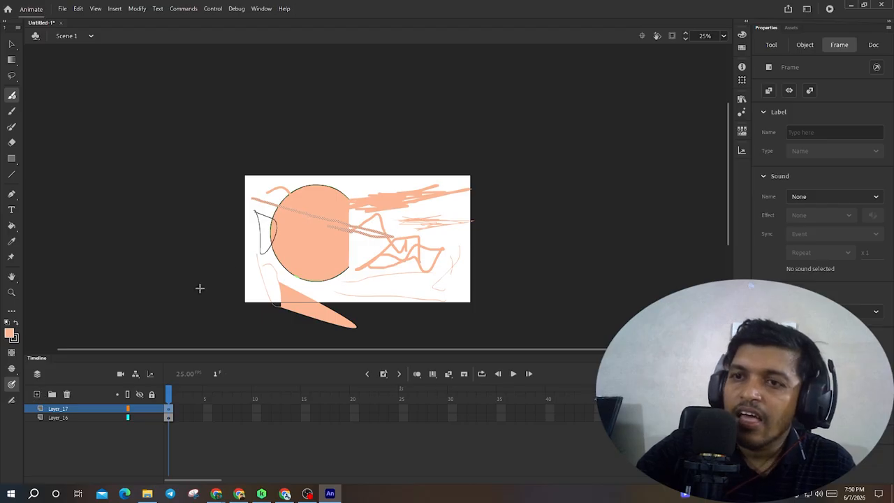
- Add another layer and paint two short Fluid Brush strokes near the circle on it
{"action": "left_click", "coordinate": [38, 395]}
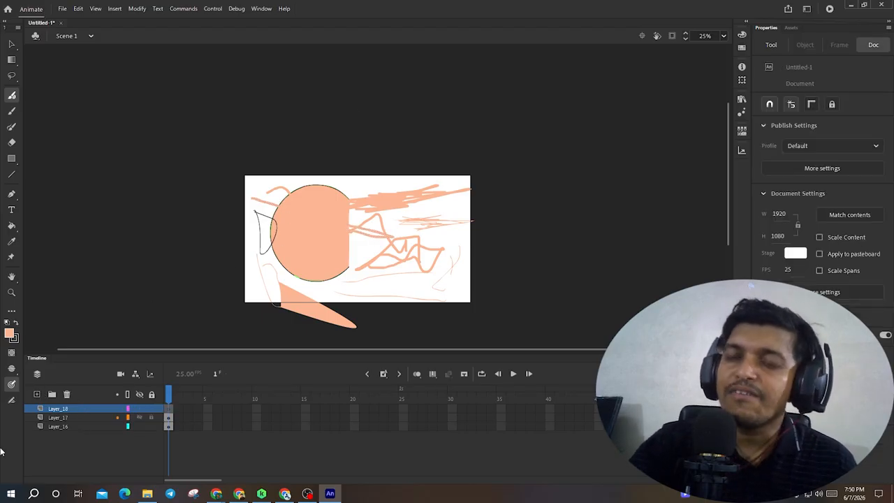
{"action": "left_click_drag", "start_coordinate": [252, 274], "coordinate": [273, 256]}
{"action": "mouse_move", "coordinate": [352, 198]}
{"action": "left_mouse_down"}
{"action": "mouse_move", "coordinate": [373, 174]}
{"action": "mouse_move", "coordinate": [364, 185]}
{"action": "mouse_move", "coordinate": [349, 165]}
{"action": "left_mouse_up"}
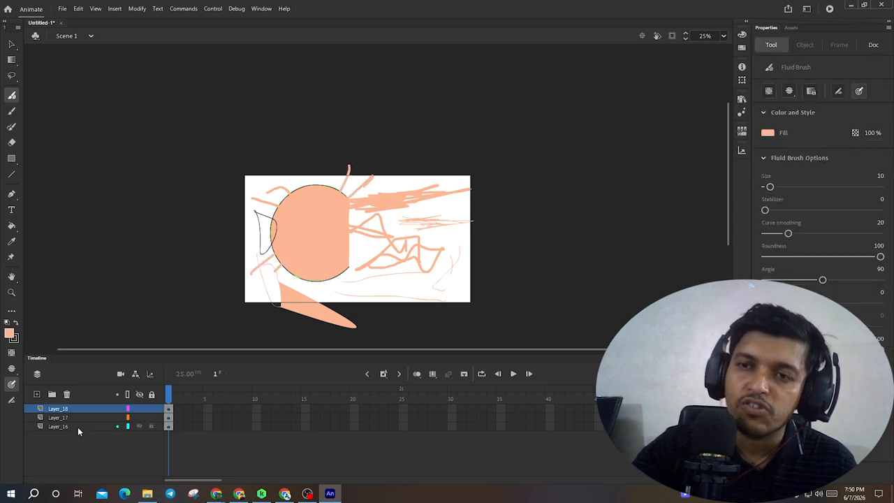
- Delete the two newly added layers, keeping only the original layer
{"action": "left_click", "coordinate": [78, 427]}
{"action": "left_click", "coordinate": [96, 416]}
{"action": "left_click", "coordinate": [68, 395]}
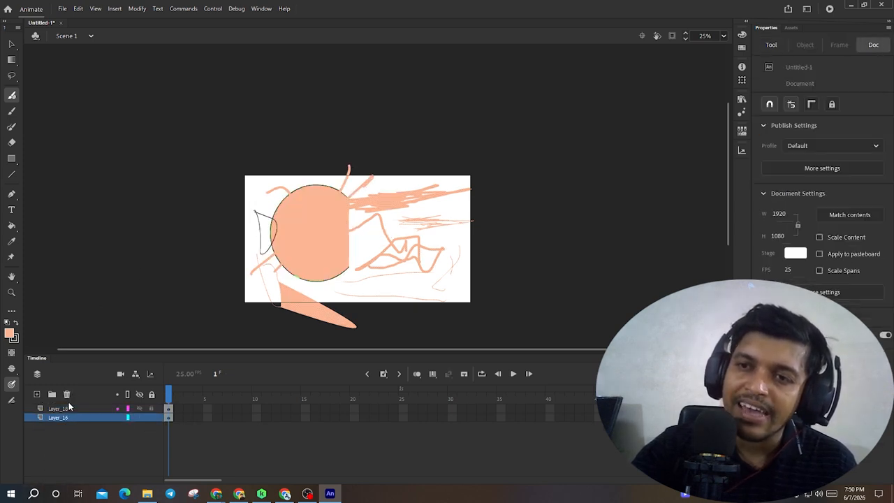
{"action": "left_click", "coordinate": [69, 408]}
{"action": "left_click", "coordinate": [67, 395]}
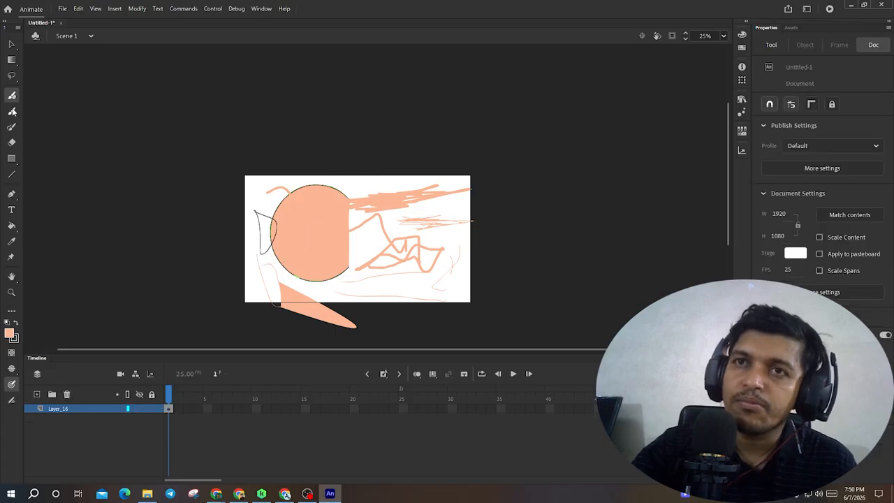
- Paint two Fluid Brush strokes on the original layer, one running off the stage's lower left corner
{"action": "left_click_drag", "start_coordinate": [368, 190], "coordinate": [339, 187]}
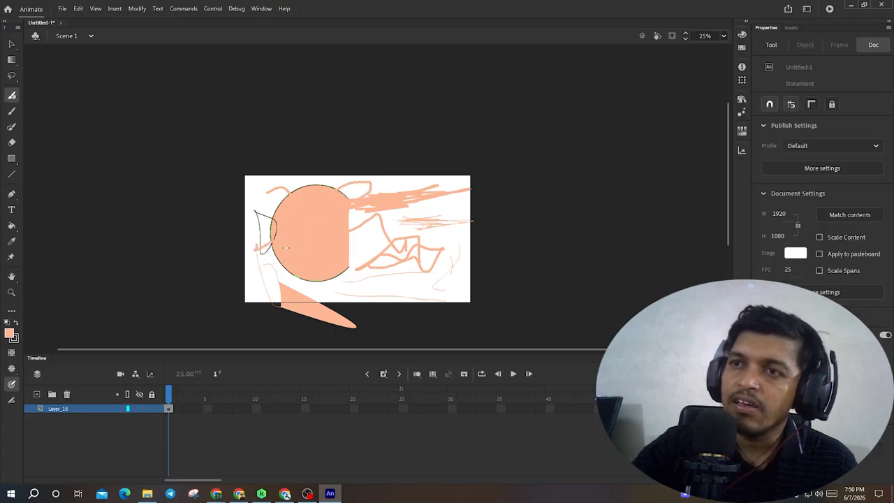
{"action": "left_click_drag", "start_coordinate": [278, 259], "coordinate": [225, 310]}
{"action": "key", "text": "v"}
{"action": "left_click", "coordinate": [263, 273]}
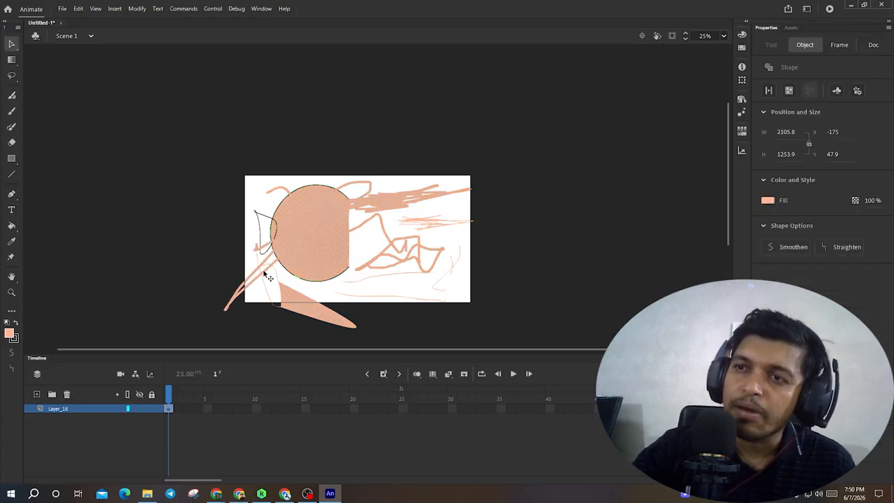
- Add a new layer and paint a long looping Fluid Brush stroke on its upper left
{"action": "left_click", "coordinate": [38, 396]}
{"action": "left_click", "coordinate": [14, 97]}
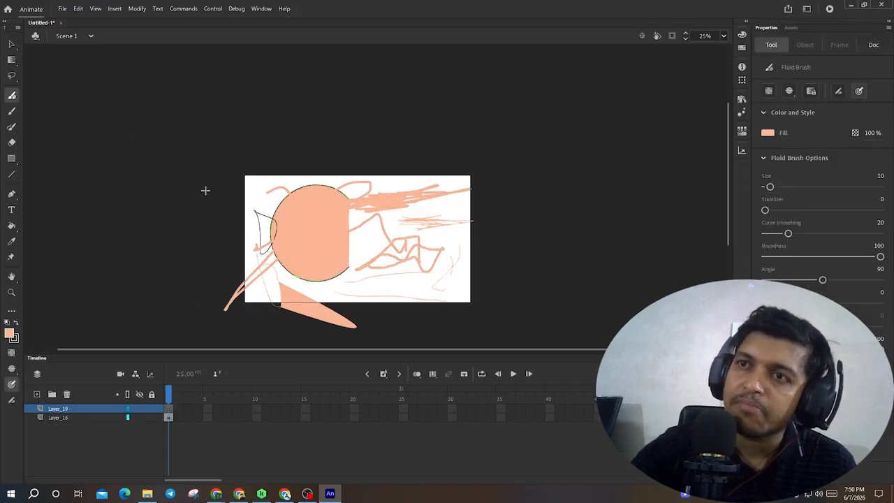
{"action": "mouse_move", "coordinate": [249, 183]}
{"action": "left_mouse_down"}
{"action": "mouse_move", "coordinate": [411, 283]}
{"action": "mouse_move", "coordinate": [397, 293]}
{"action": "mouse_move", "coordinate": [225, 224]}
{"action": "mouse_move", "coordinate": [196, 184]}
{"action": "mouse_move", "coordinate": [277, 186]}
{"action": "left_mouse_up"}
- Move the new layer's looping stroke left so most of it sits off the stage
{"action": "key", "text": "v"}
{"action": "left_click", "coordinate": [218, 219]}
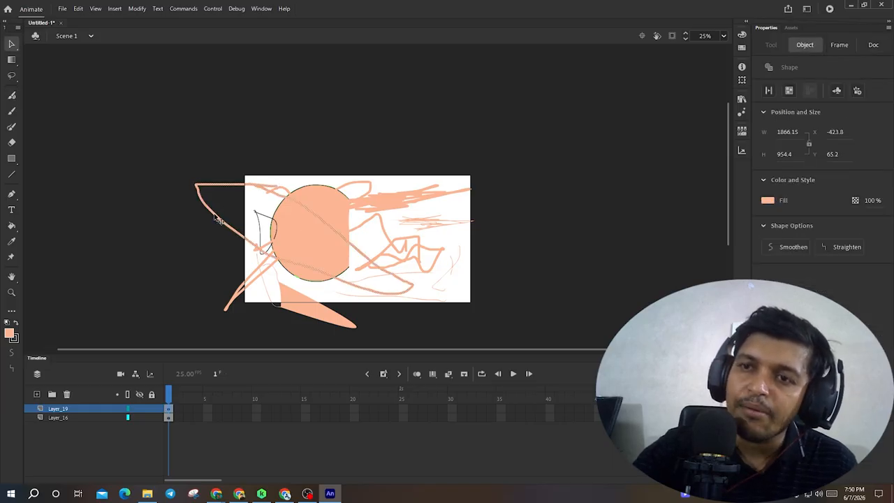
{"action": "left_click_drag", "start_coordinate": [218, 219], "coordinate": [107, 245]}
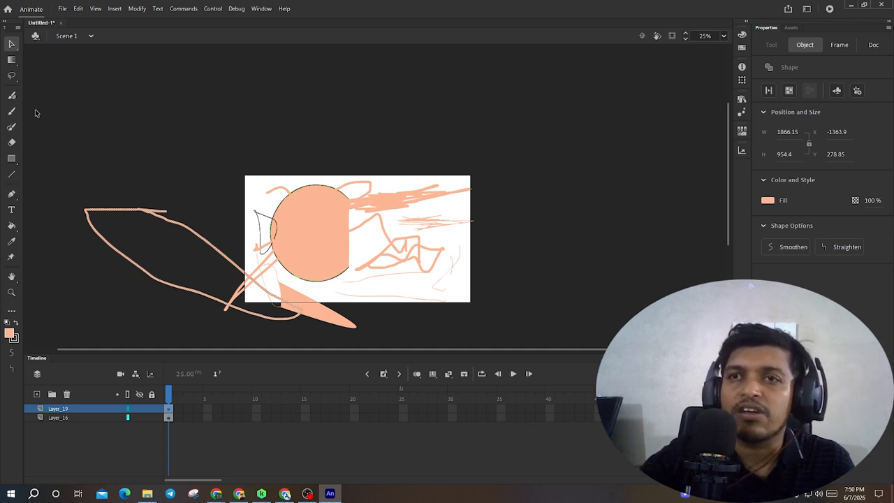
- Hide both existing layers and add a fresh layer for Paint Brush drawing
{"action": "left_click", "coordinate": [12, 128]}
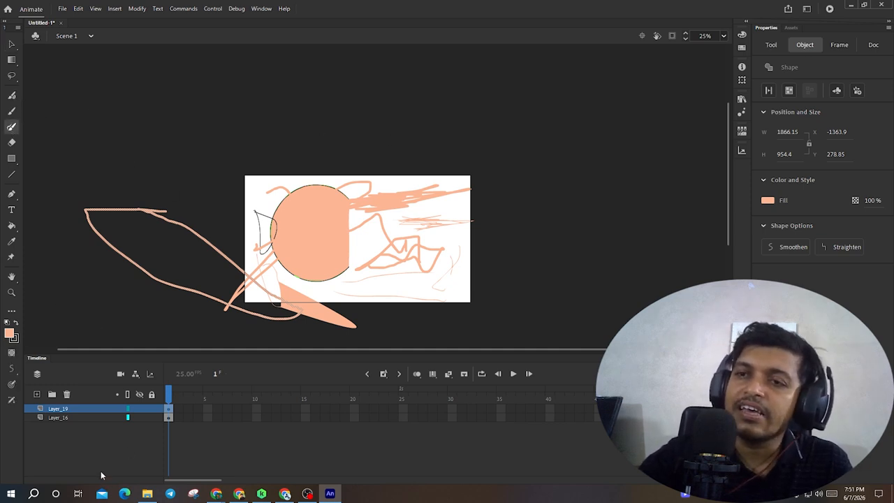
{"action": "left_click", "coordinate": [138, 411]}
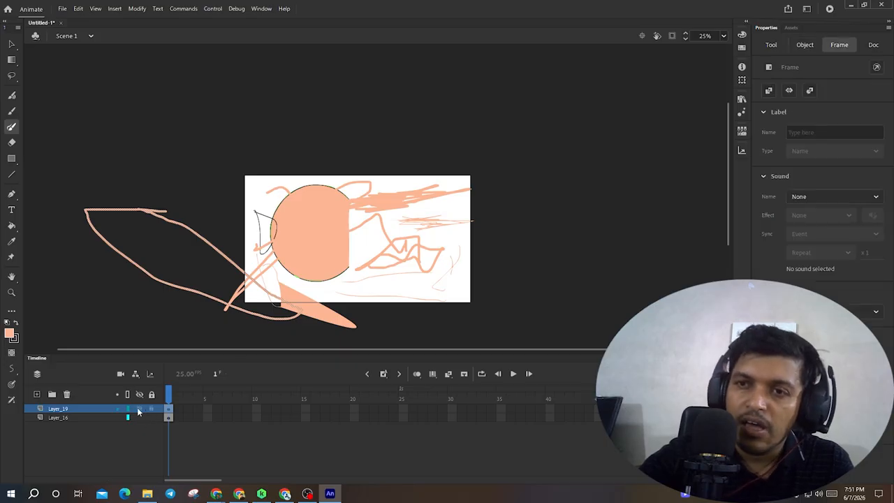
{"action": "left_click", "coordinate": [139, 408]}
{"action": "left_click", "coordinate": [139, 417]}
{"action": "left_click", "coordinate": [37, 393]}
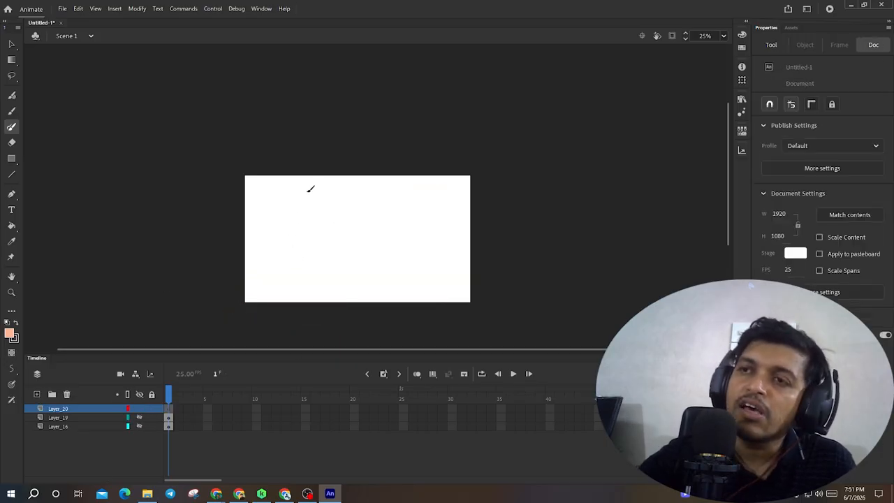
- Sketch a simple house outline with roof and walls using Paint Brush strokes
{"action": "mouse_move", "coordinate": [283, 225]}
{"action": "left_mouse_down"}
{"action": "mouse_move", "coordinate": [303, 198]}
{"action": "mouse_move", "coordinate": [317, 223]}
{"action": "left_mouse_up"}
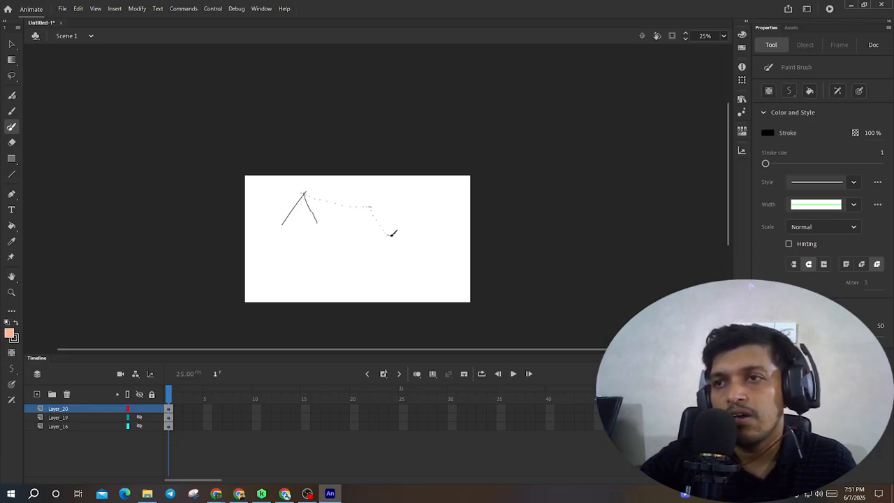
{"action": "left_click_drag", "start_coordinate": [391, 234], "coordinate": [392, 234]}
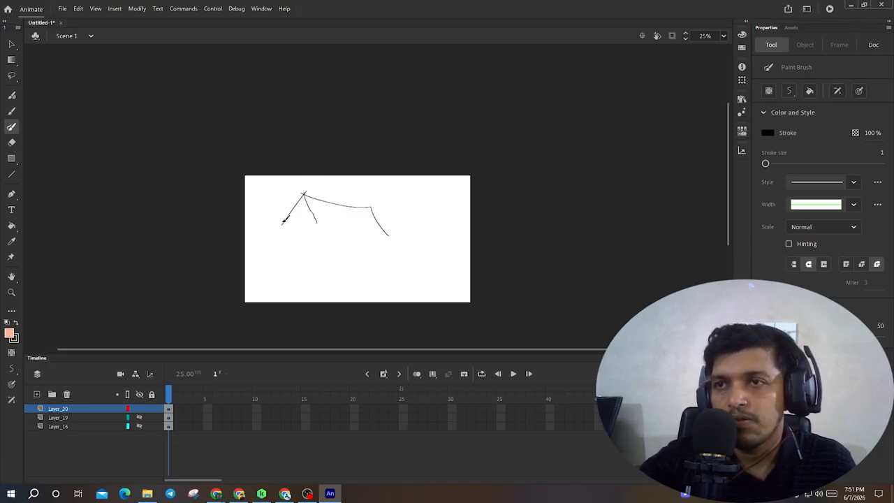
{"action": "mouse_move", "coordinate": [285, 223]}
{"action": "left_mouse_down"}
{"action": "mouse_move", "coordinate": [287, 258]}
{"action": "mouse_move", "coordinate": [320, 261]}
{"action": "left_mouse_up"}
{"action": "left_click_drag", "start_coordinate": [392, 252], "coordinate": [383, 254]}
{"action": "left_click_drag", "start_coordinate": [392, 223], "coordinate": [389, 225]}
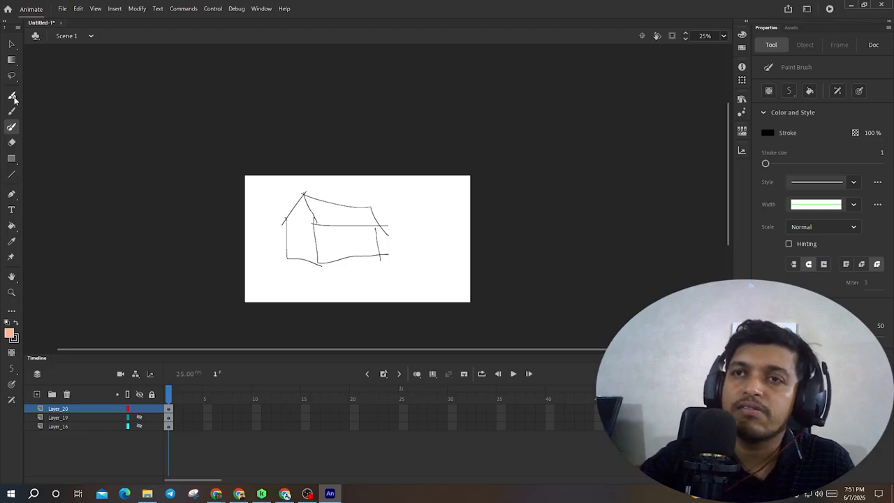
- Try filling the house's roof area with the Paint Bucket, then undo the fill
{"action": "left_click", "coordinate": [11, 227]}
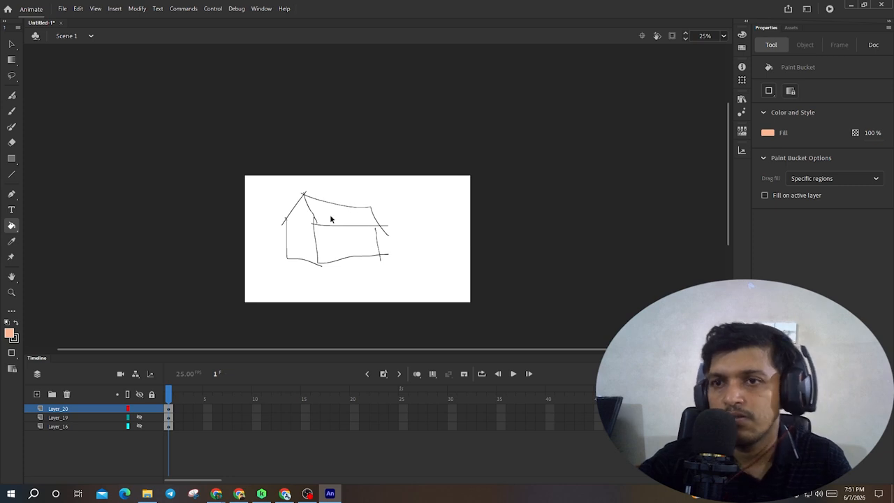
{"action": "scroll", "coordinate": [333, 215], "scroll_direction": "up", "scroll_amount": 5}
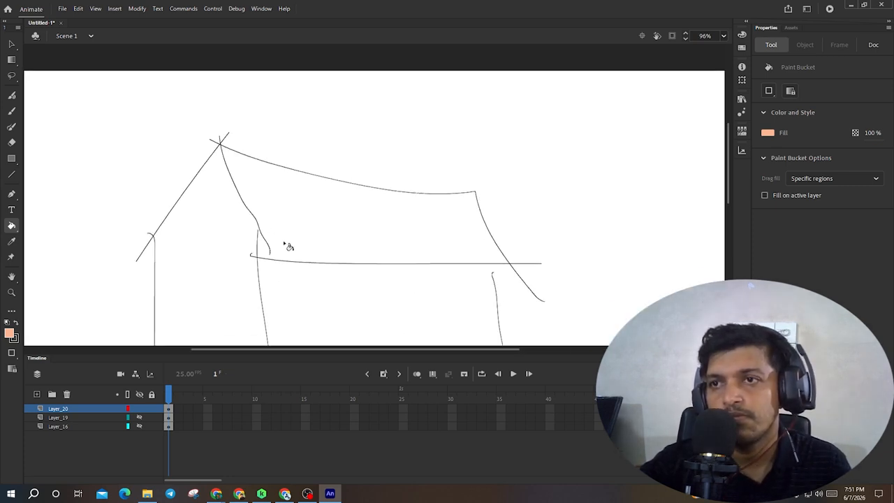
{"action": "key", "text": "v"}
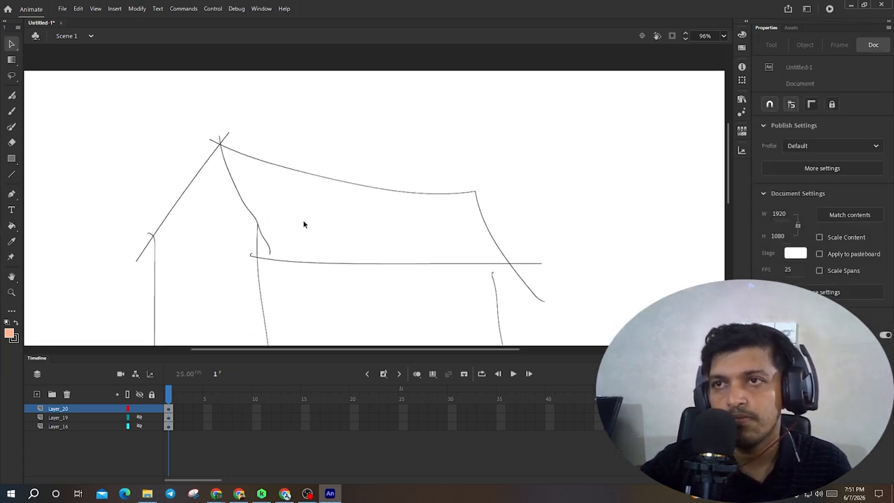
{"action": "key", "text": "k"}
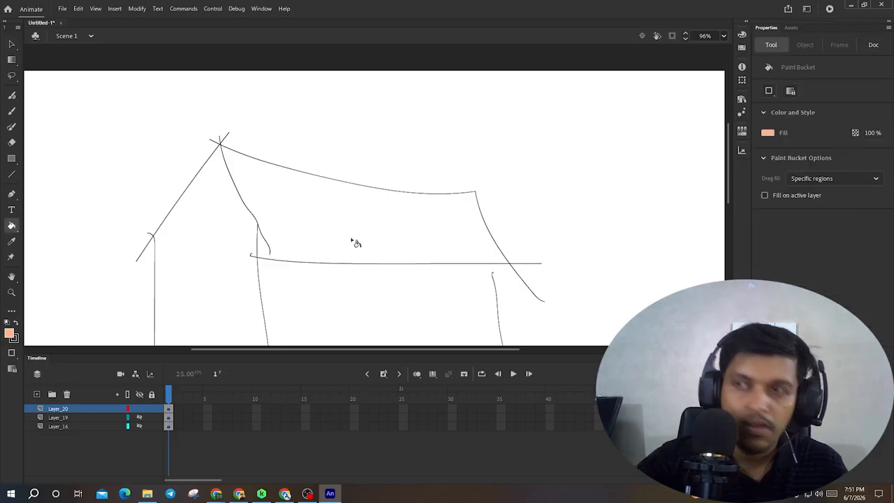
{"action": "left_click", "coordinate": [356, 244]}
{"action": "key", "text": "ctrl+z"}
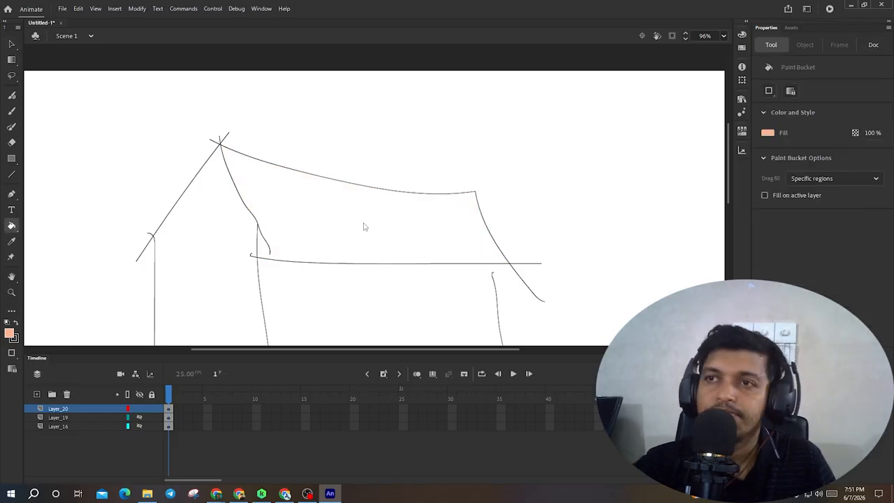
- Pick the Eraser, unhide the looping-stroke layer and try erasing along the stroke's tip below the stage
{"action": "scroll", "coordinate": [366, 227], "scroll_direction": "down", "scroll_amount": 5}
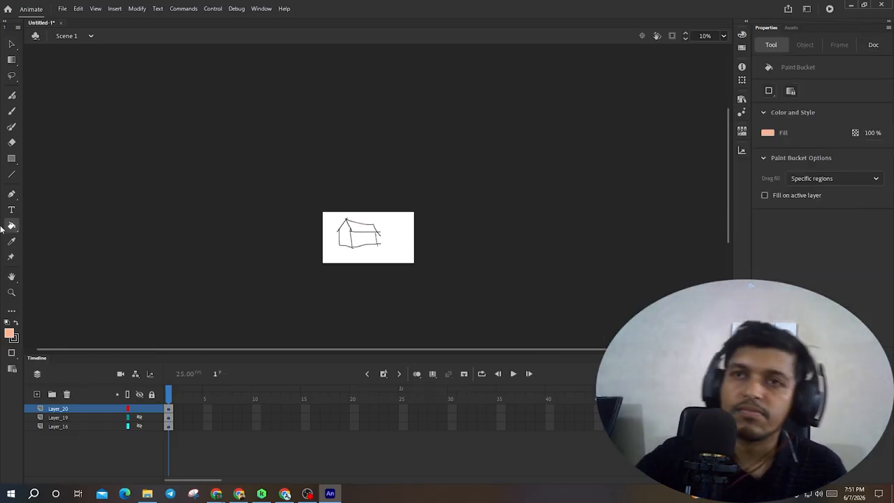
{"action": "left_click", "coordinate": [11, 143]}
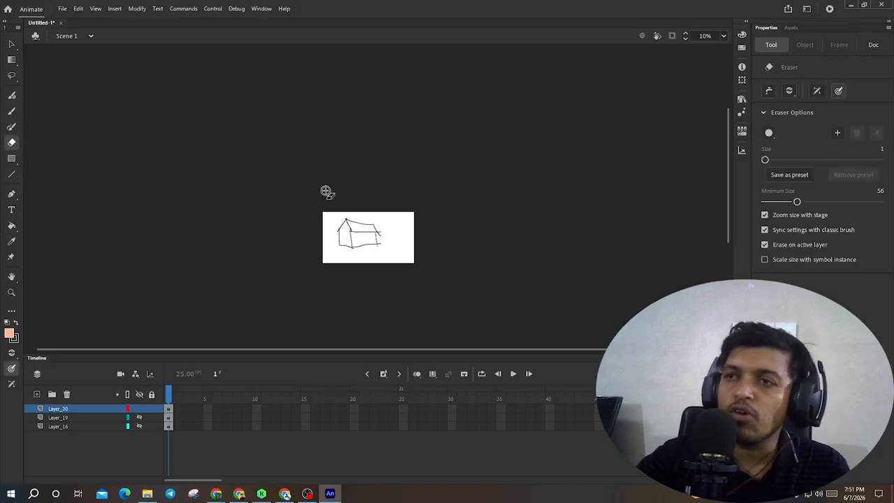
{"action": "scroll", "coordinate": [366, 235], "scroll_direction": "down", "scroll_amount": 3}
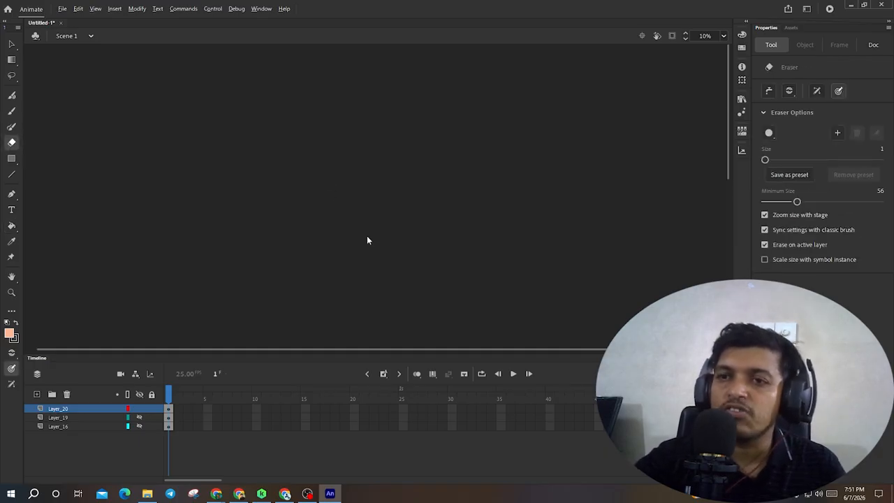
{"action": "left_click", "coordinate": [139, 417]}
{"action": "scroll", "coordinate": [322, 156], "scroll_direction": "up", "scroll_amount": 3, "text": "alt"}
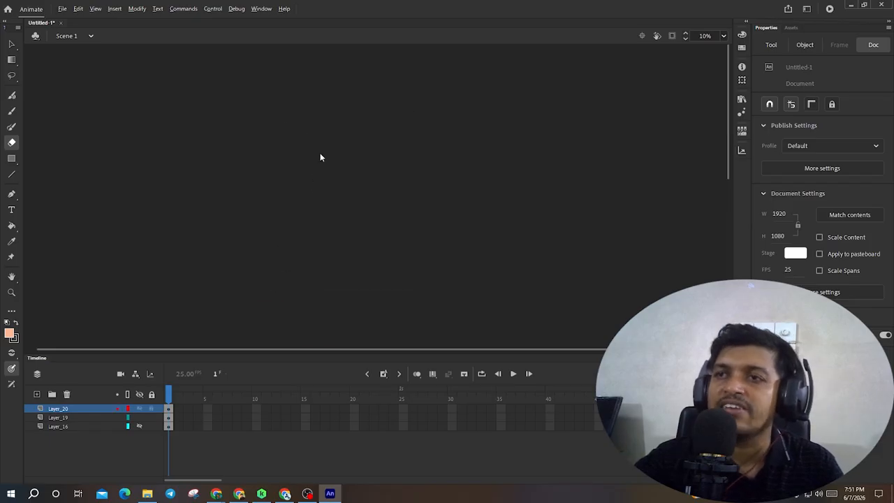
{"action": "scroll", "coordinate": [325, 179], "scroll_direction": "down", "scroll_amount": 3}
{"action": "scroll", "coordinate": [308, 90], "scroll_direction": "up", "scroll_amount": 5, "text": "ctrl"}
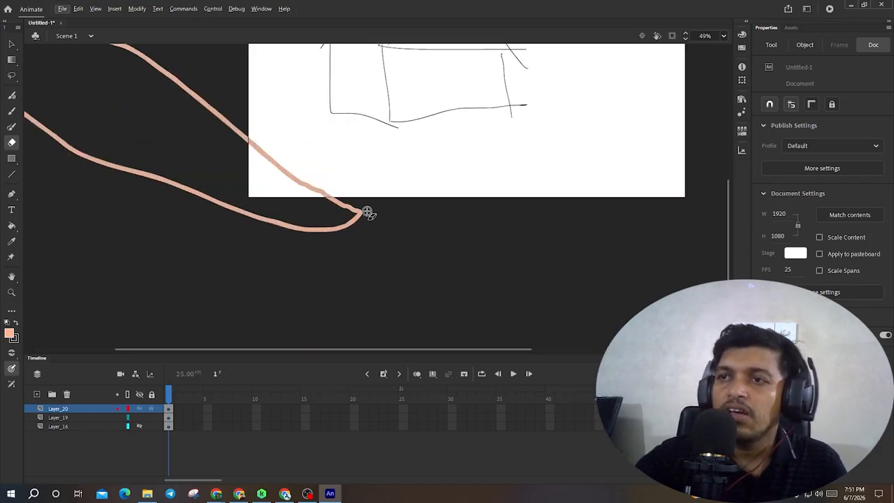
{"action": "left_click_drag", "start_coordinate": [368, 211], "coordinate": [337, 231]}
{"action": "right_click", "coordinate": [361, 230]}
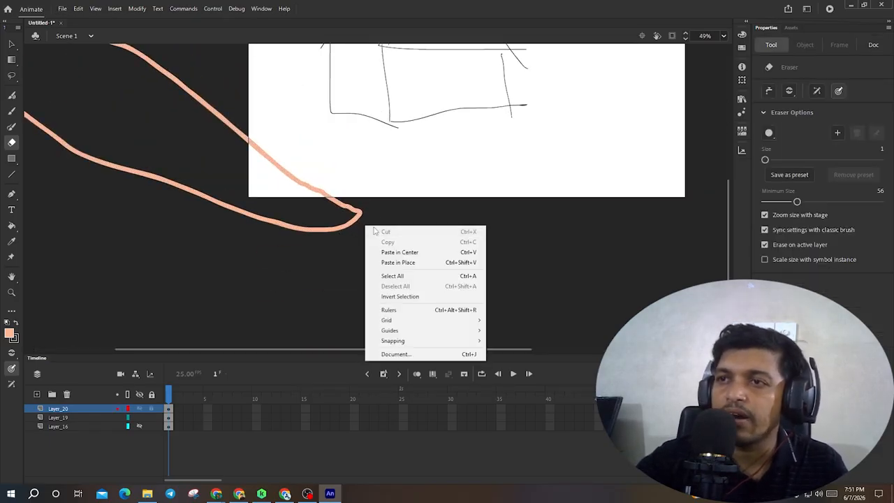
{"action": "key", "text": "Escape"}
- Raise the eraser's minimum size to 178, select Layer_19 and erase across the stroke's tip
{"action": "left_click_drag", "start_coordinate": [797, 202], "coordinate": [832, 202]}
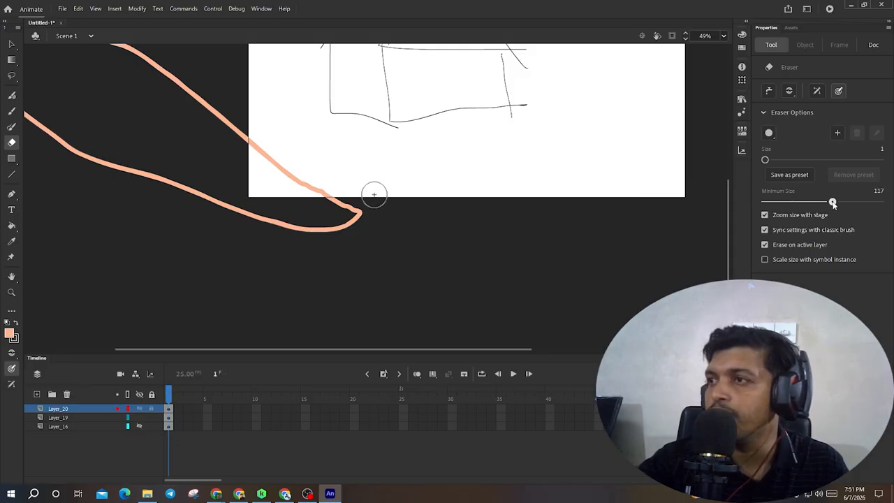
{"action": "mouse_move", "coordinate": [373, 207]}
{"action": "left_mouse_down"}
{"action": "mouse_move", "coordinate": [335, 235]}
{"action": "mouse_move", "coordinate": [359, 205]}
{"action": "left_mouse_up"}
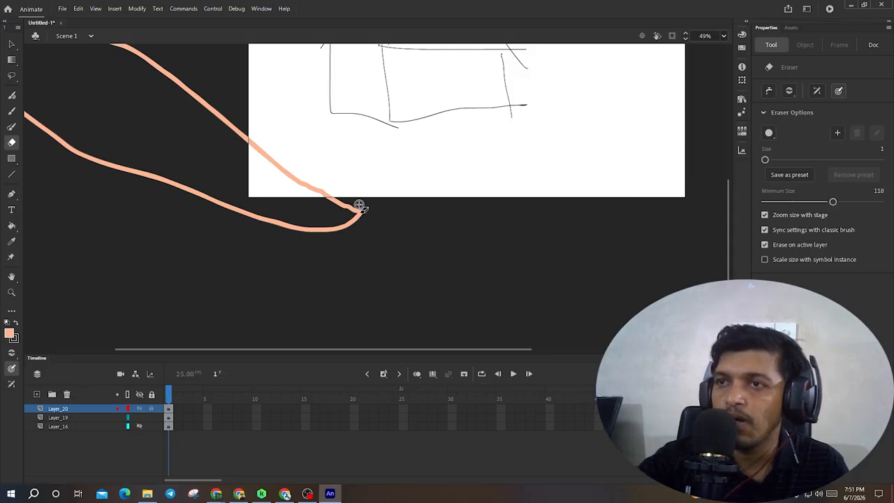
{"action": "left_click", "coordinate": [75, 417]}
{"action": "mouse_move", "coordinate": [387, 201]}
{"action": "left_mouse_down"}
{"action": "mouse_move", "coordinate": [325, 223]}
{"action": "mouse_move", "coordinate": [311, 243]}
{"action": "mouse_move", "coordinate": [339, 225]}
{"action": "left_mouse_up"}
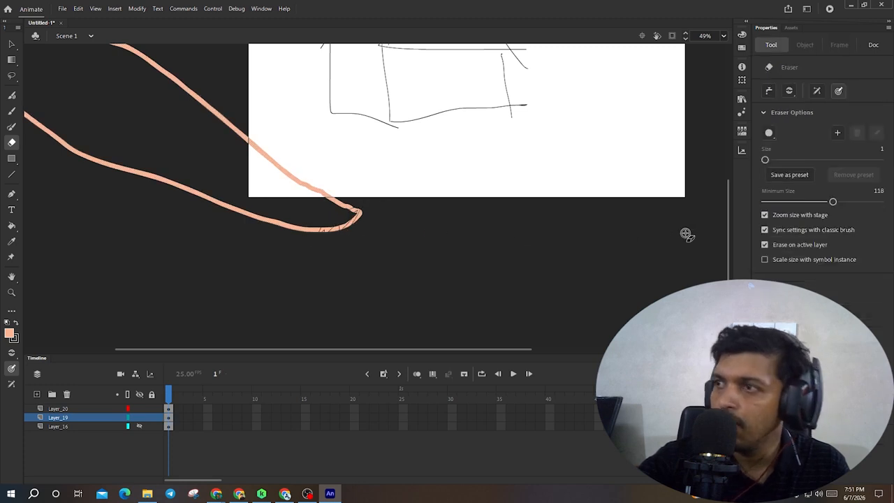
{"action": "left_click_drag", "start_coordinate": [833, 201], "coordinate": [868, 201]}
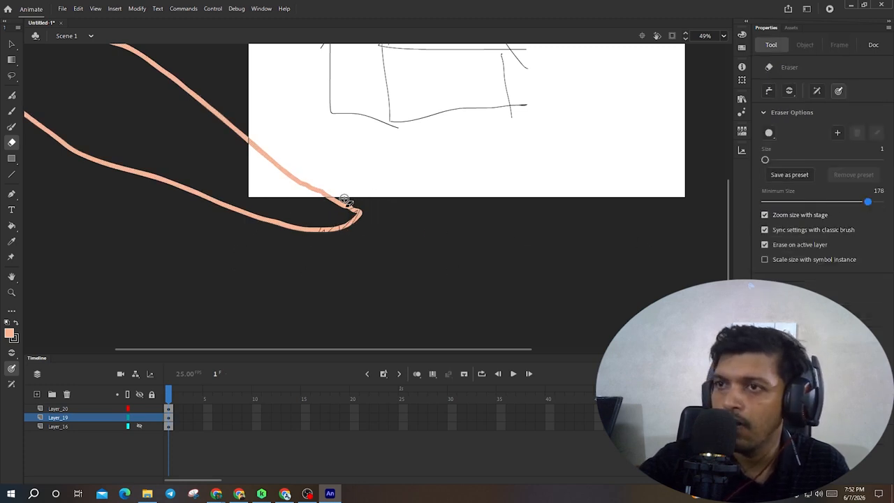
{"action": "left_click_drag", "start_coordinate": [344, 200], "coordinate": [356, 216]}
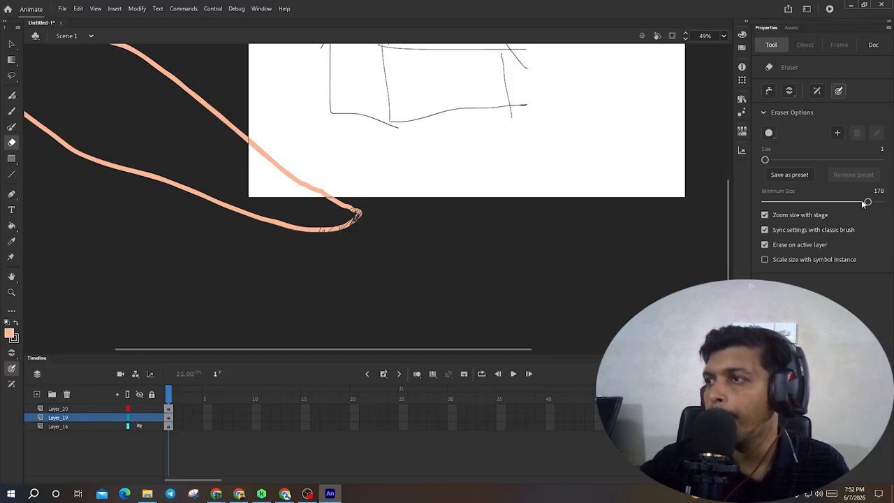
- Set the eraser size to 52 and minimum size to 2, then erase a gap through the stroke near its tip
{"action": "left_click_drag", "start_coordinate": [864, 202], "coordinate": [768, 202]}
{"action": "left_click_drag", "start_coordinate": [765, 159], "coordinate": [794, 160]}
{"action": "mouse_move", "coordinate": [355, 209]}
{"action": "left_mouse_down"}
{"action": "mouse_move", "coordinate": [342, 233]}
{"action": "mouse_move", "coordinate": [323, 234]}
{"action": "mouse_move", "coordinate": [341, 197]}
{"action": "mouse_move", "coordinate": [298, 228]}
{"action": "mouse_move", "coordinate": [340, 192]}
{"action": "mouse_move", "coordinate": [338, 180]}
{"action": "mouse_move", "coordinate": [319, 173]}
{"action": "mouse_move", "coordinate": [295, 203]}
{"action": "mouse_move", "coordinate": [365, 164]}
{"action": "mouse_move", "coordinate": [308, 192]}
{"action": "mouse_move", "coordinate": [307, 214]}
{"action": "left_mouse_up"}
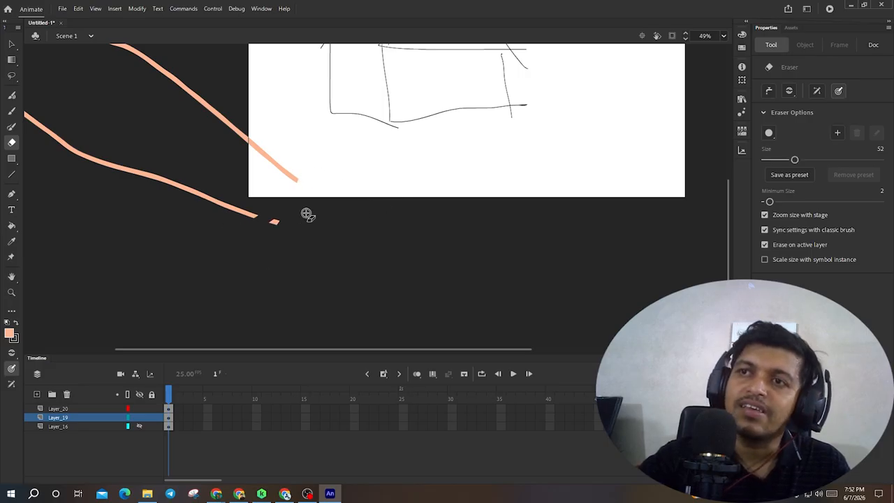
- Unhide the other layers, select Layer_16 and erase a stroke across its shapes
{"action": "left_click", "coordinate": [139, 426]}
{"action": "left_click", "coordinate": [139, 418]}
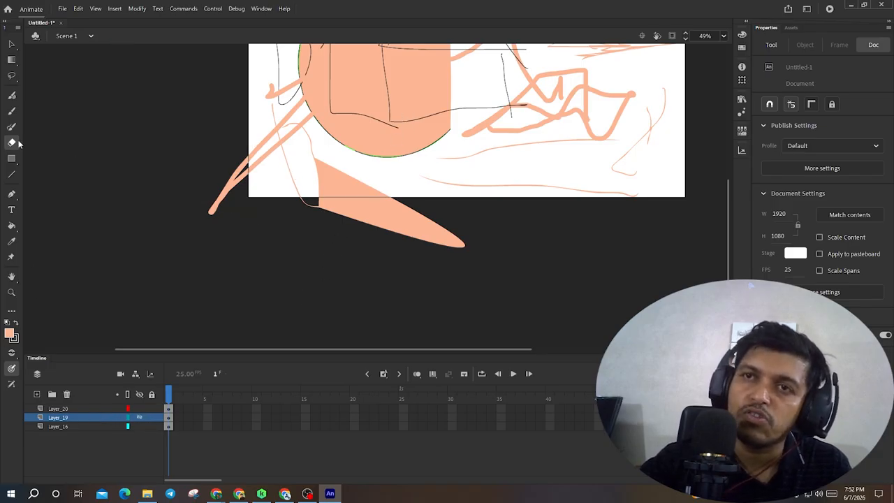
{"action": "left_click", "coordinate": [72, 410]}
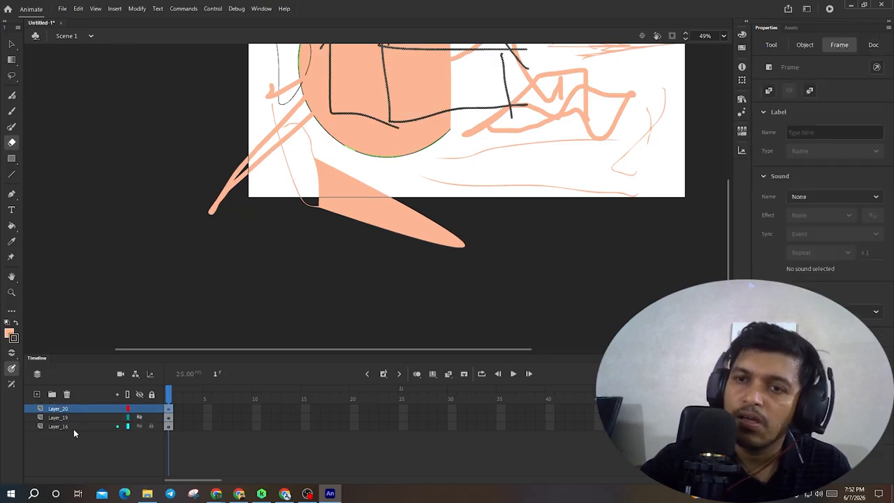
{"action": "left_click", "coordinate": [73, 429]}
{"action": "mouse_move", "coordinate": [374, 136]}
{"action": "left_mouse_down"}
{"action": "mouse_move", "coordinate": [349, 150]}
{"action": "mouse_move", "coordinate": [433, 127]}
{"action": "mouse_move", "coordinate": [399, 146]}
{"action": "mouse_move", "coordinate": [534, 94]}
{"action": "left_mouse_up"}
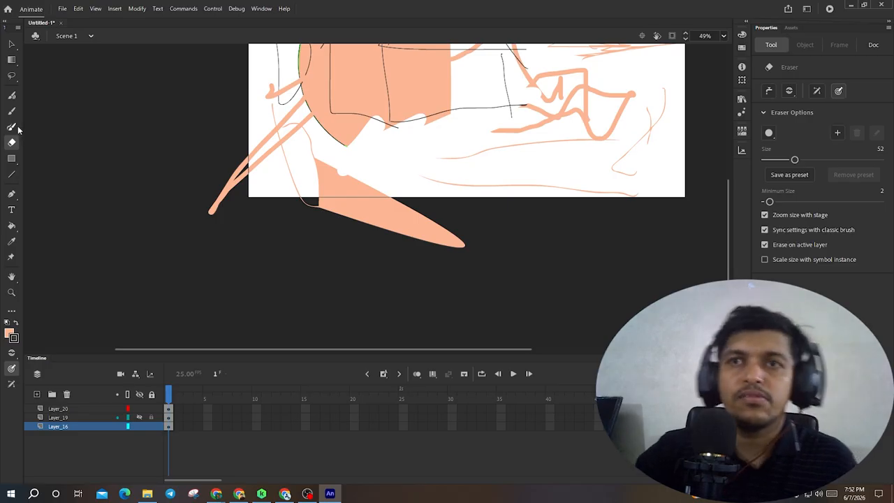
- Hide all layers, add a new layer and move it to the top of the layer stack
{"action": "left_click", "coordinate": [12, 162]}
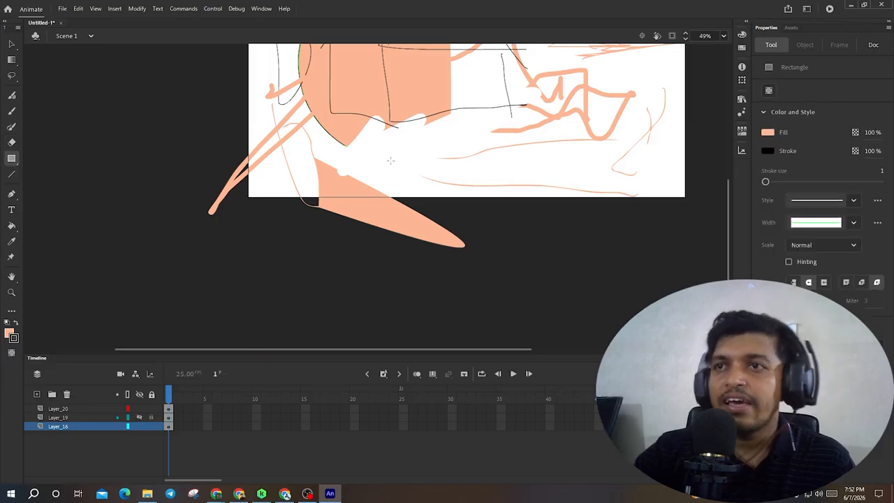
{"action": "left_click_drag", "start_coordinate": [489, 202], "coordinate": [386, 253]}
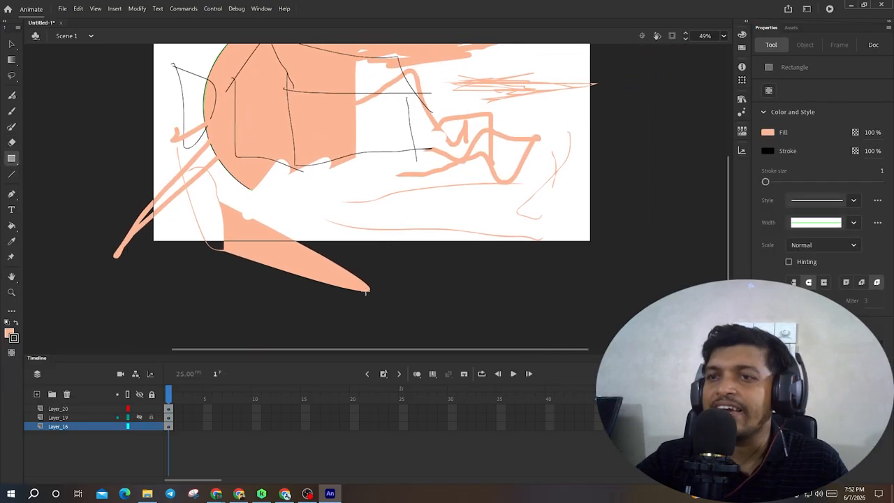
{"action": "left_click", "coordinate": [139, 425]}
{"action": "left_click", "coordinate": [139, 417]}
{"action": "left_click", "coordinate": [138, 409]}
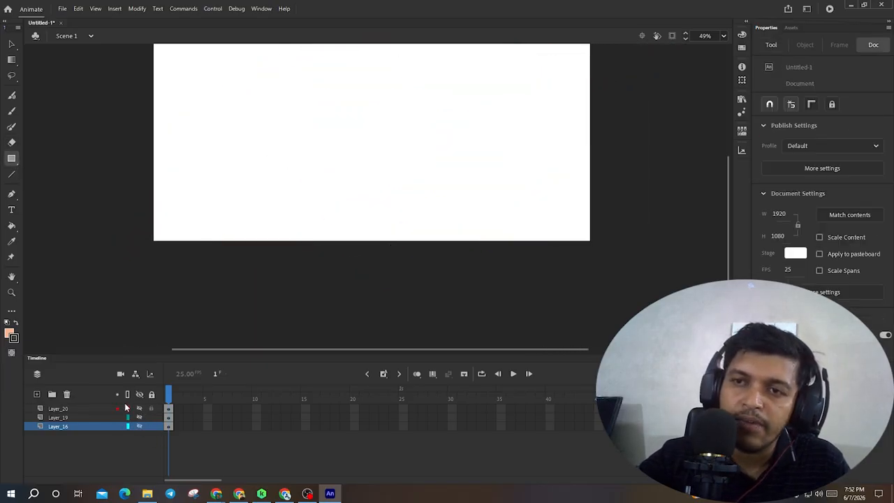
{"action": "left_click", "coordinate": [38, 394]}
{"action": "left_click", "coordinate": [61, 427]}
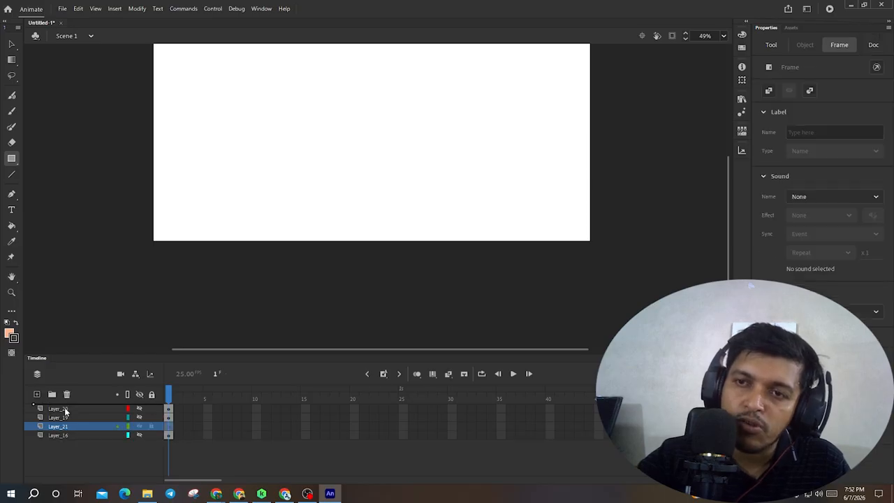
{"action": "left_click_drag", "start_coordinate": [63, 433], "coordinate": [81, 405]}
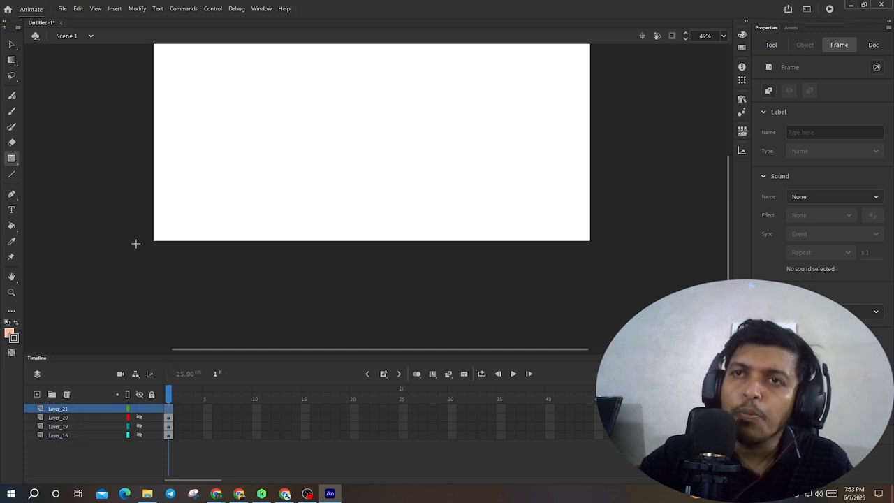
- Draw two rectangles on the new layer with the Rectangle tool
{"action": "scroll", "coordinate": [260, 183], "scroll_direction": "up", "scroll_amount": 2}
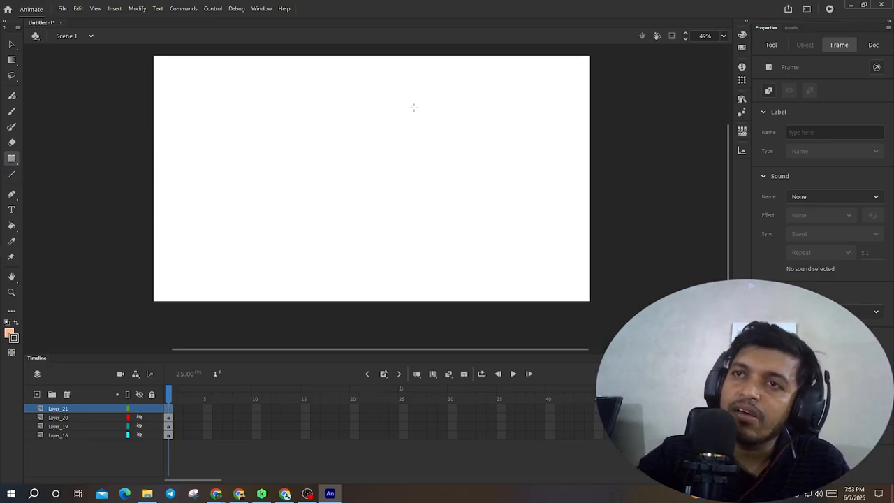
{"action": "left_click_drag", "start_coordinate": [249, 122], "coordinate": [341, 202]}
{"action": "mouse_move", "coordinate": [425, 130]}
{"action": "left_mouse_down"}
{"action": "mouse_move", "coordinate": [473, 250]}
{"action": "mouse_move", "coordinate": [539, 244]}
{"action": "left_mouse_up"}
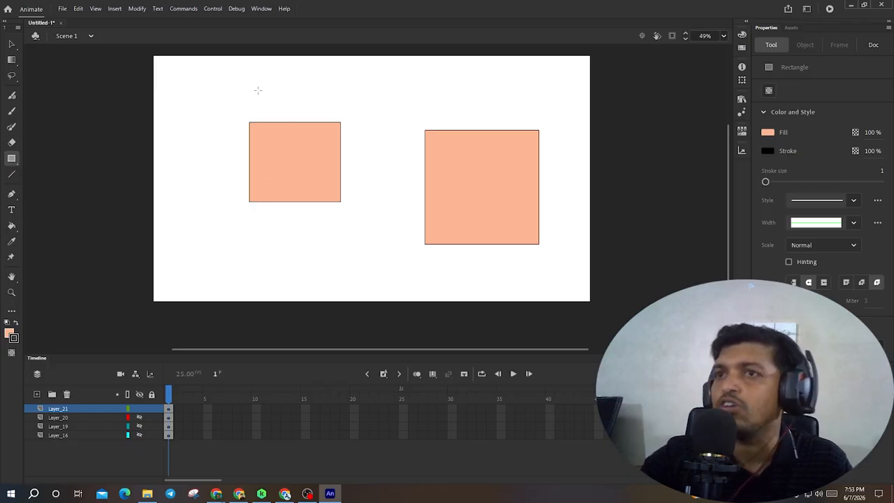
- Switch to the Oval tool and draw a tall ellipse near the stage's left edge
{"action": "left_click", "coordinate": [11, 159]}
{"action": "left_click", "coordinate": [76, 185]}
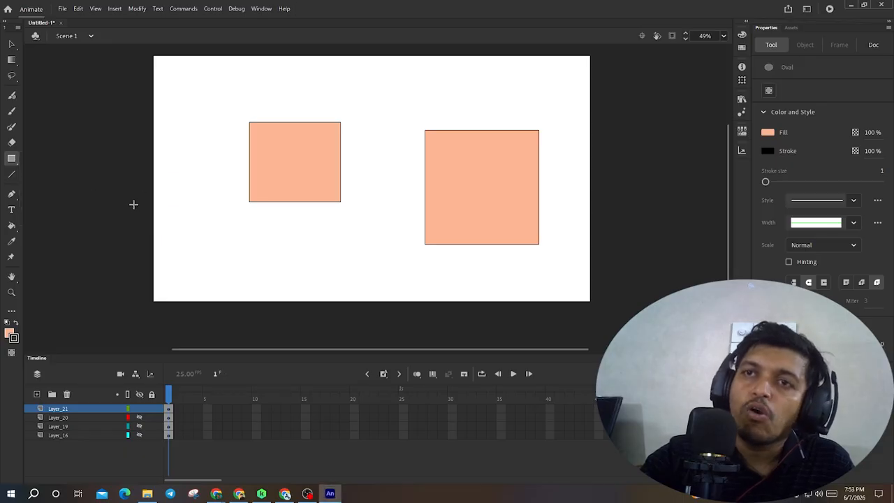
{"action": "left_click_drag", "start_coordinate": [160, 110], "coordinate": [236, 237]}
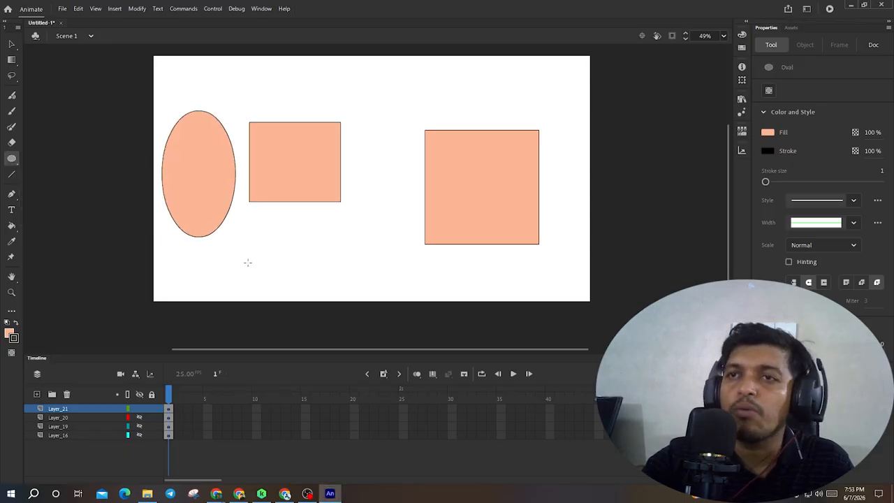
- Draw a rectangle primitive overlapping the first rectangle and round its corners by dragging a corner handle
{"action": "left_click", "coordinate": [11, 159]}
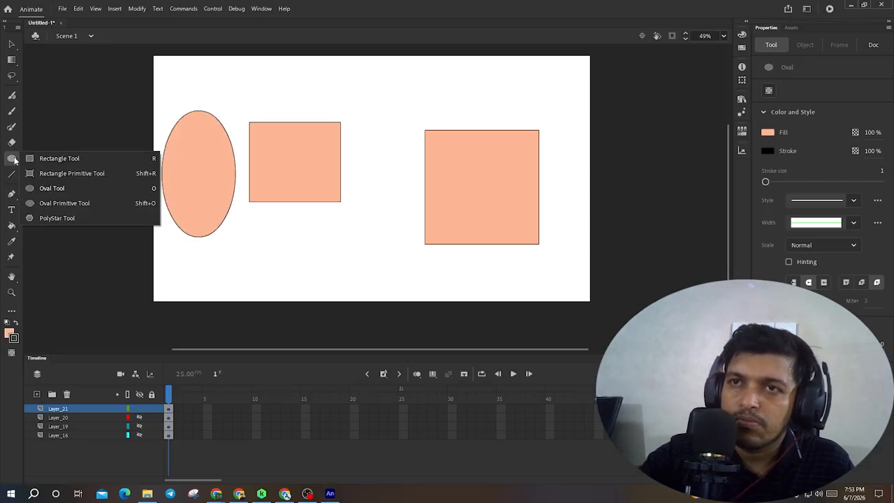
{"action": "left_click", "coordinate": [60, 173]}
{"action": "left_click_drag", "start_coordinate": [320, 170], "coordinate": [378, 241]}
{"action": "key", "text": "v"}
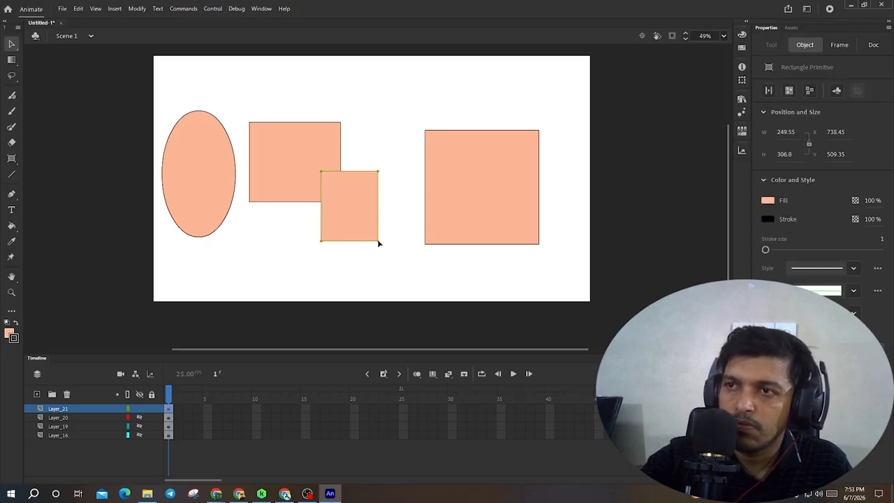
{"action": "left_click_drag", "start_coordinate": [378, 241], "coordinate": [359, 224]}
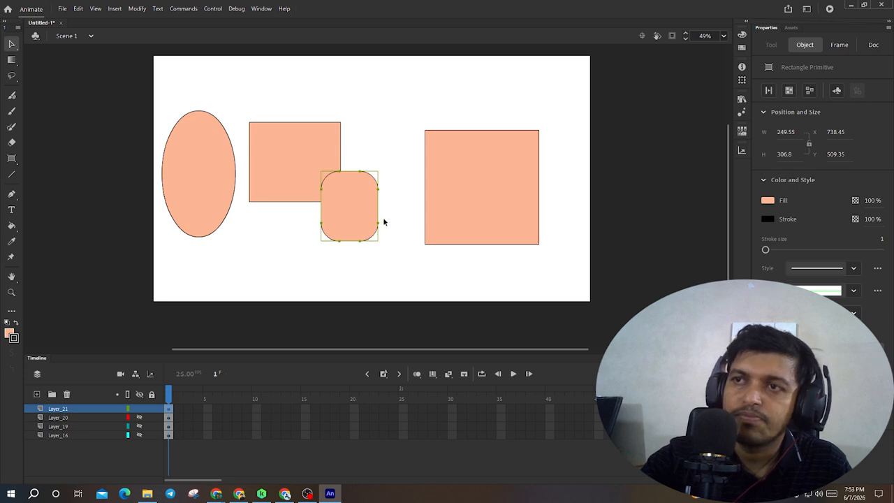
{"action": "left_click", "coordinate": [394, 221]}
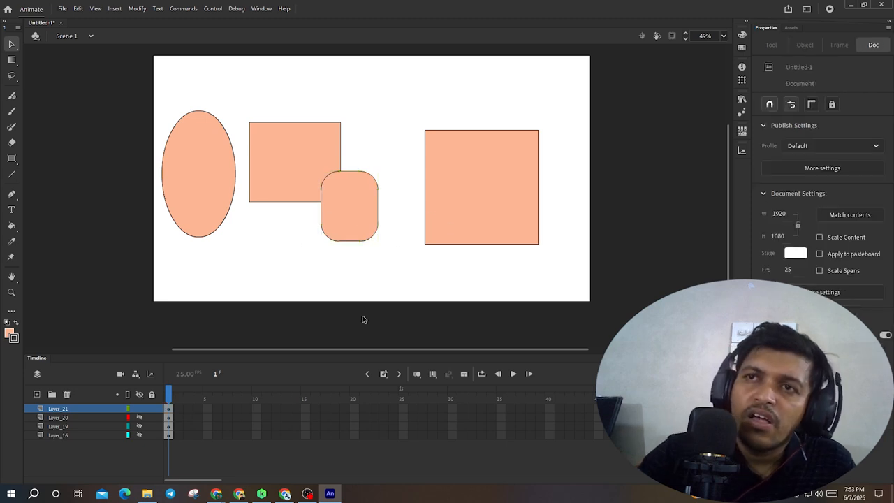
- Draw an oval primitive at the stage's bottom edge and drag its handle to cut it into a quarter wedge
{"action": "left_click", "coordinate": [11, 158]}
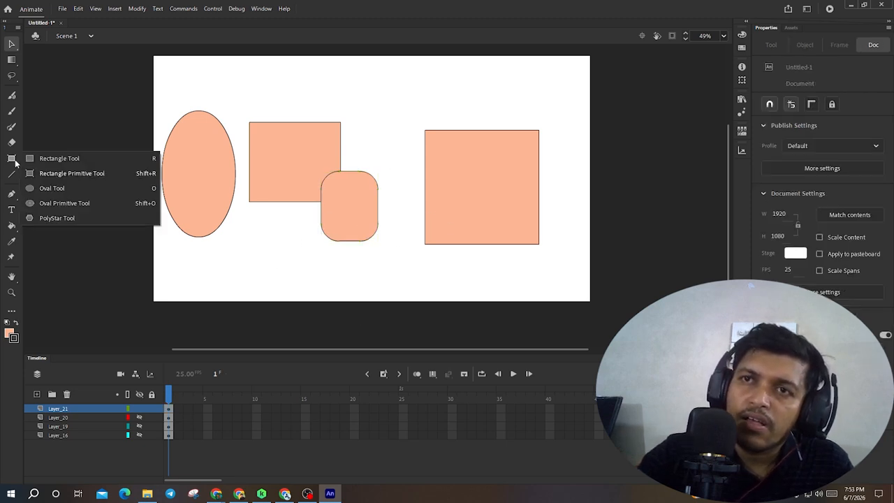
{"action": "left_click", "coordinate": [103, 204]}
{"action": "left_click_drag", "start_coordinate": [256, 248], "coordinate": [334, 315]}
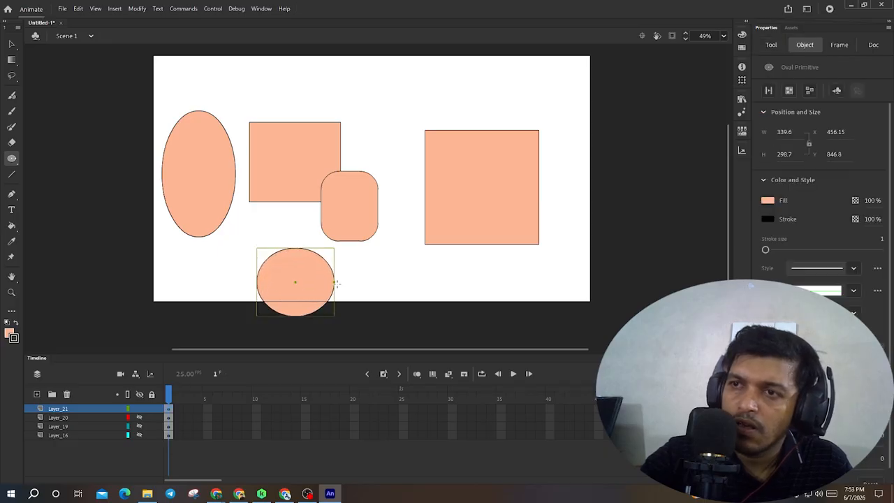
{"action": "key", "text": "v"}
{"action": "left_click_drag", "start_coordinate": [336, 282], "coordinate": [297, 307]}
{"action": "left_click", "coordinate": [375, 272]}
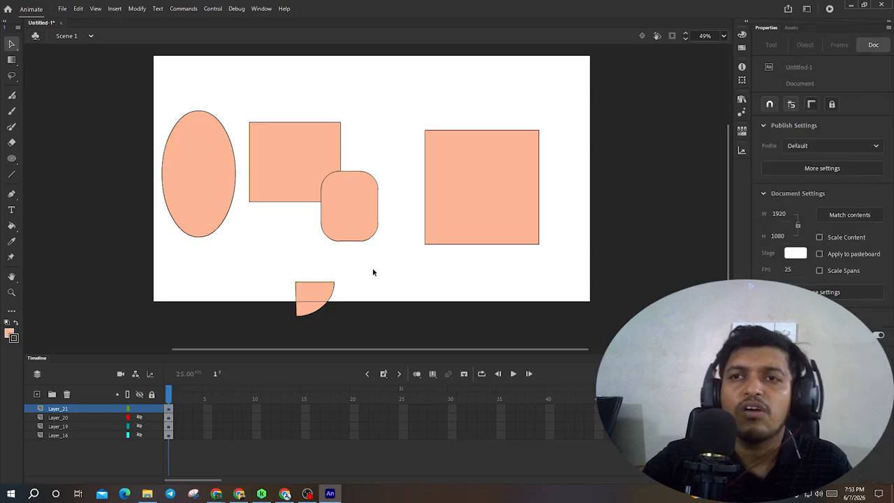
- Draw a pentagon with the PolyStar tool near the top of the stage
{"action": "left_click", "coordinate": [11, 159]}
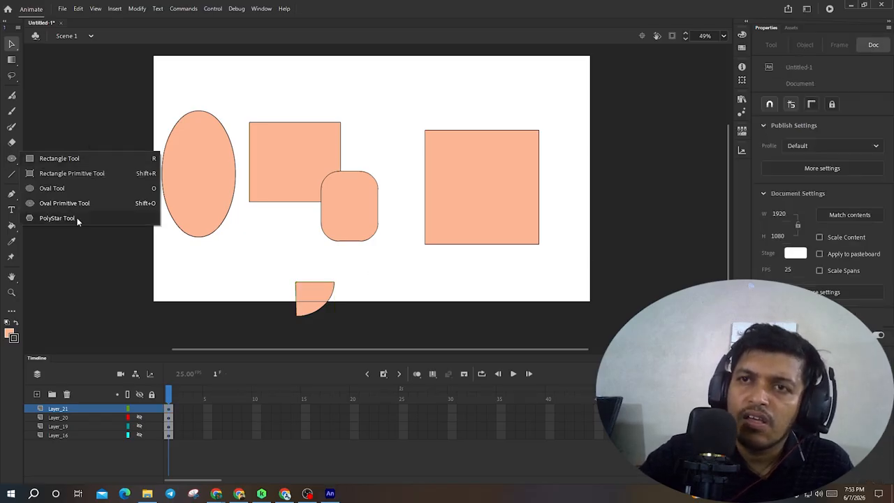
{"action": "left_click", "coordinate": [57, 218]}
{"action": "mouse_move", "coordinate": [367, 85]}
{"action": "left_mouse_down"}
{"action": "mouse_move", "coordinate": [412, 149]}
{"action": "mouse_move", "coordinate": [392, 121]}
{"action": "left_mouse_up"}
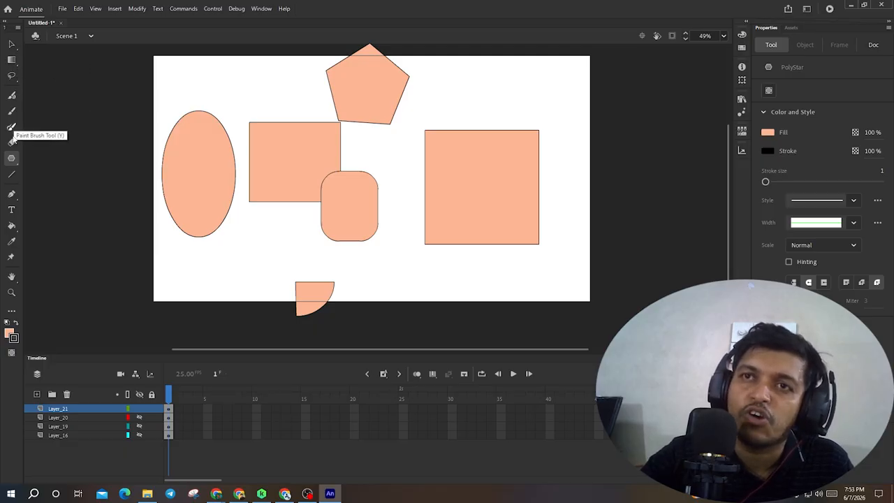
- Draw straight lines with the Line tool in the stage's lower-right area
{"action": "left_click", "coordinate": [12, 175]}
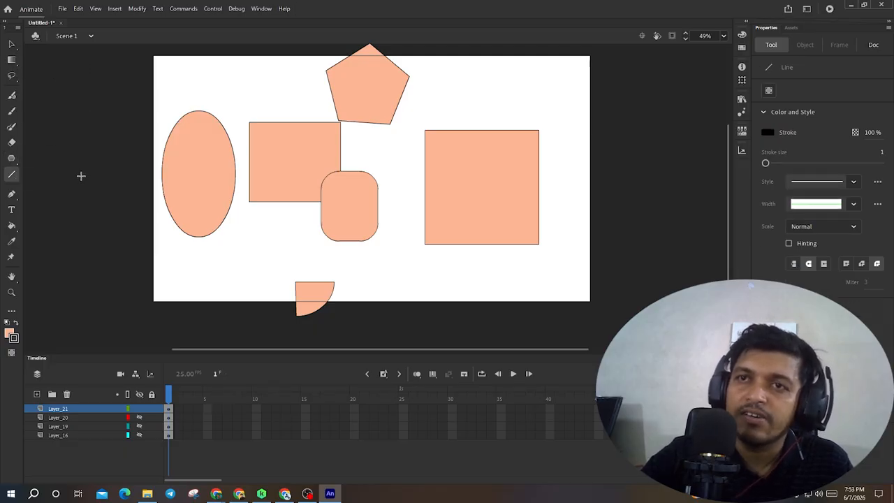
{"action": "left_click_drag", "start_coordinate": [364, 262], "coordinate": [428, 296]}
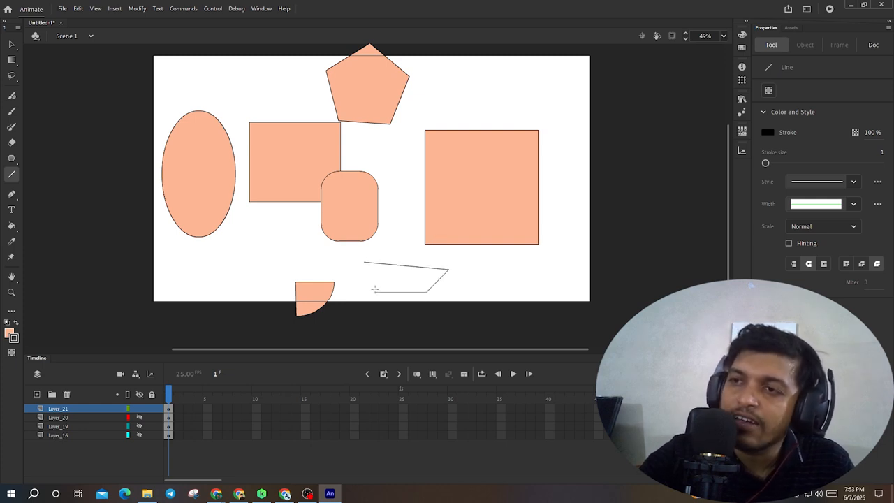
- Close the lower-right line shape and draw a zigzag outline with the Line tool in the stage's lower-left area
{"action": "left_click_drag", "start_coordinate": [374, 290], "coordinate": [363, 261]}
{"action": "mouse_move", "coordinate": [225, 238]}
{"action": "left_mouse_down"}
{"action": "mouse_move", "coordinate": [193, 283]}
{"action": "mouse_move", "coordinate": [222, 282]}
{"action": "mouse_move", "coordinate": [248, 244]}
{"action": "mouse_move", "coordinate": [257, 279]}
{"action": "mouse_move", "coordinate": [294, 255]}
{"action": "mouse_move", "coordinate": [278, 211]}
{"action": "mouse_move", "coordinate": [225, 237]}
{"action": "left_mouse_up"}
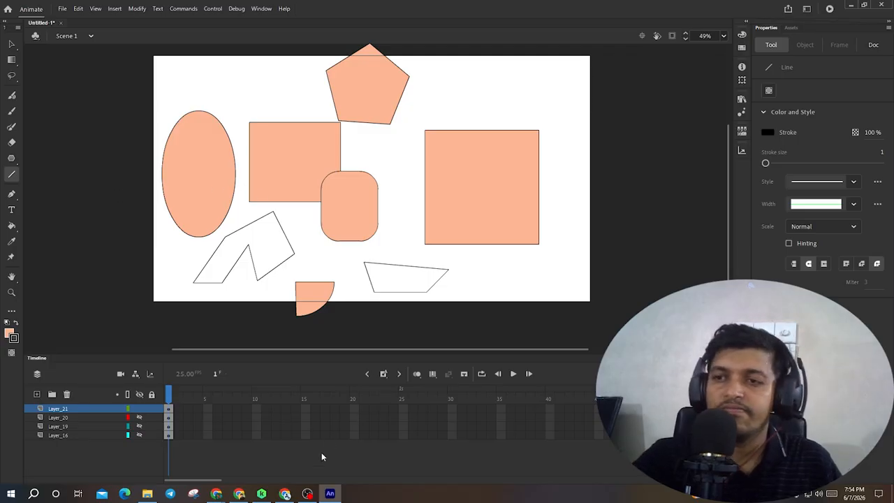
- Switch to the Google Meet window to check on the class meeting, then return to Animate
{"action": "mouse_move", "coordinate": [217, 497]}
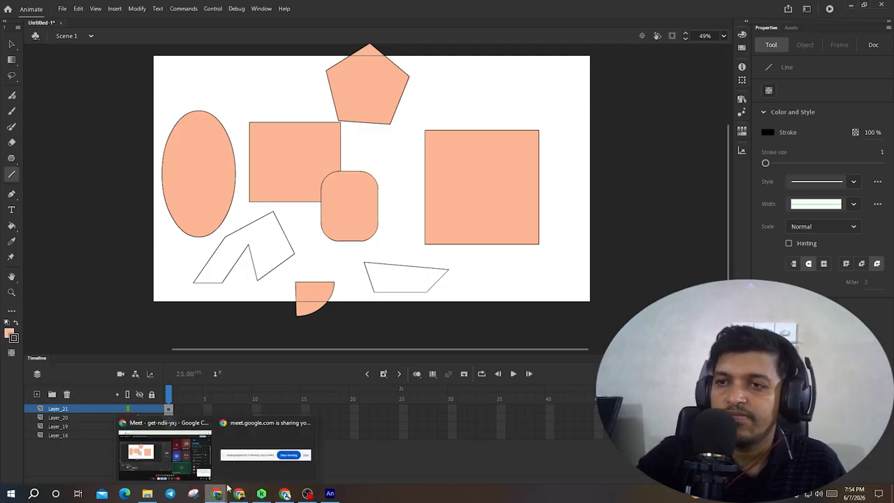
{"action": "left_click", "coordinate": [167, 450]}
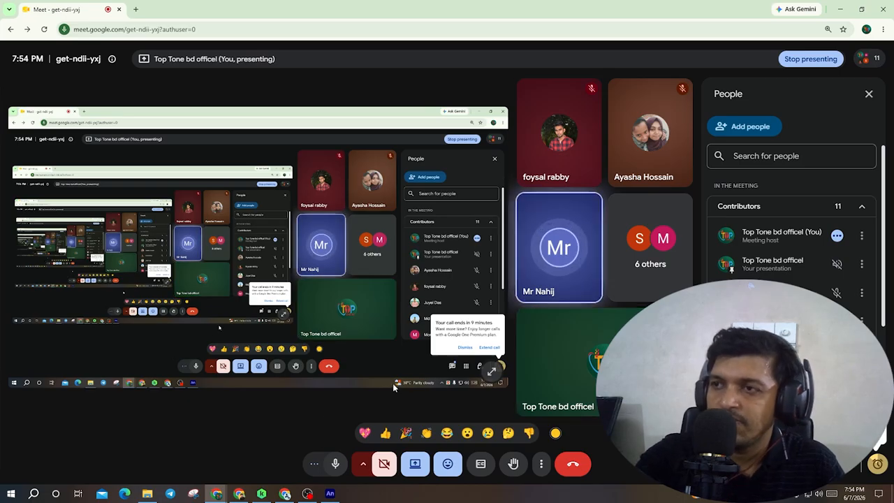
{"action": "mouse_move", "coordinate": [599, 252]}
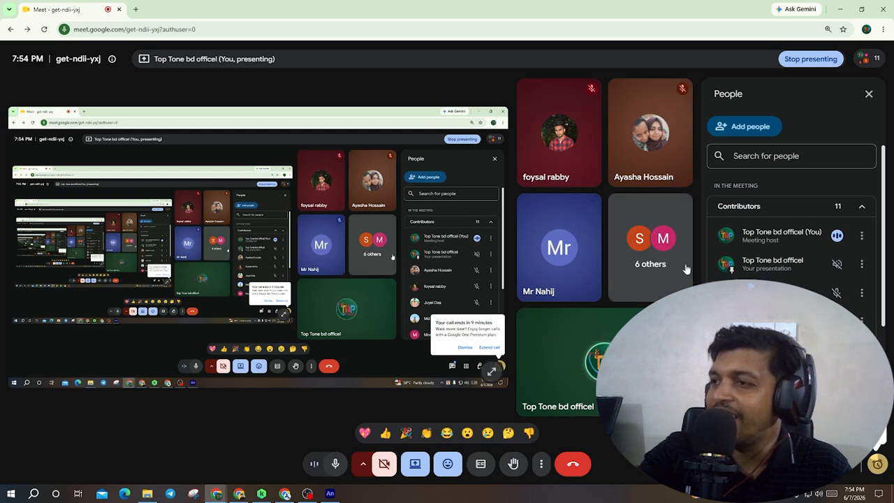
{"action": "left_click", "coordinate": [814, 434]}
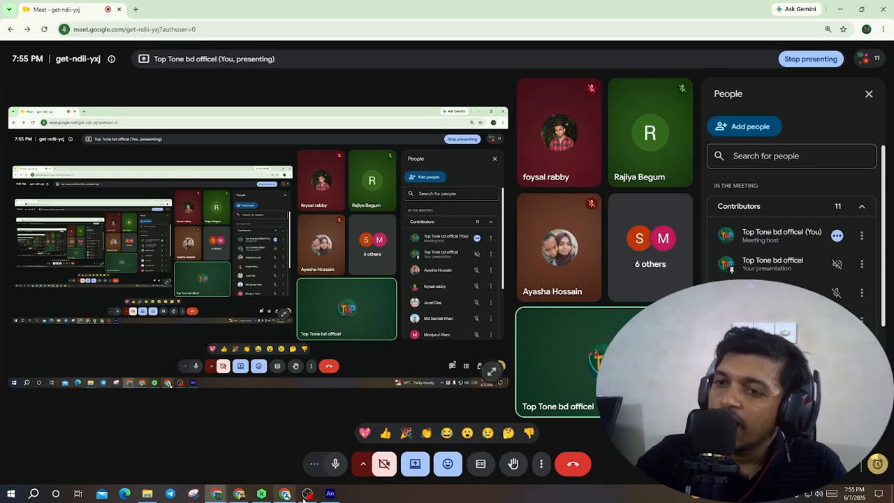
{"action": "left_click", "coordinate": [329, 493]}
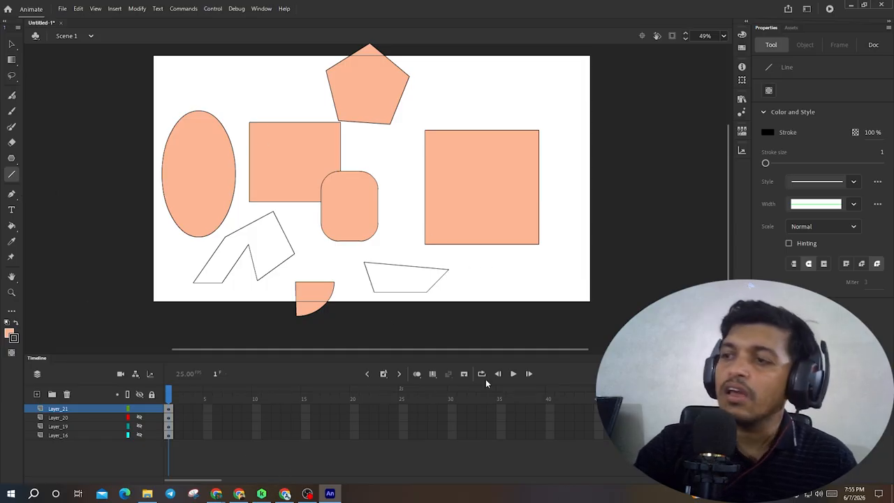
- Add a new layer and import the character turnaround image onto the stage
{"action": "left_click", "coordinate": [37, 394]}
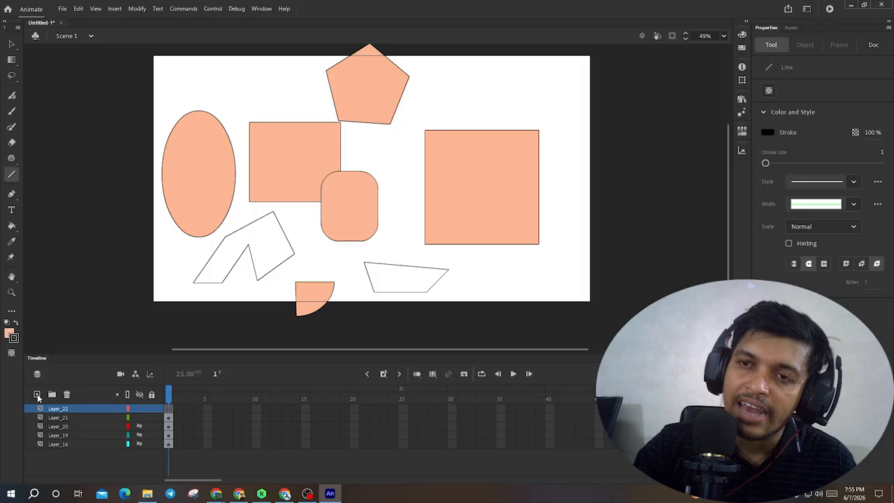
{"action": "left_click", "coordinate": [62, 8]}
{"action": "mouse_move", "coordinate": [109, 146]}
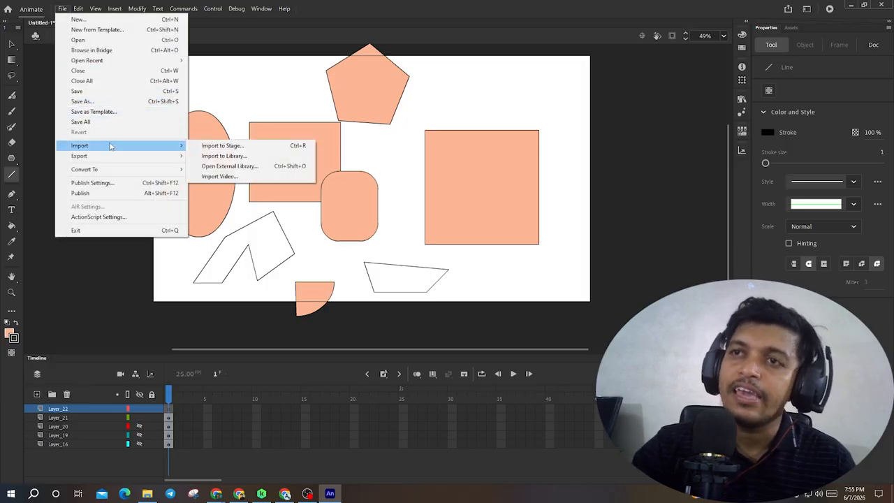
{"action": "left_click", "coordinate": [222, 145]}
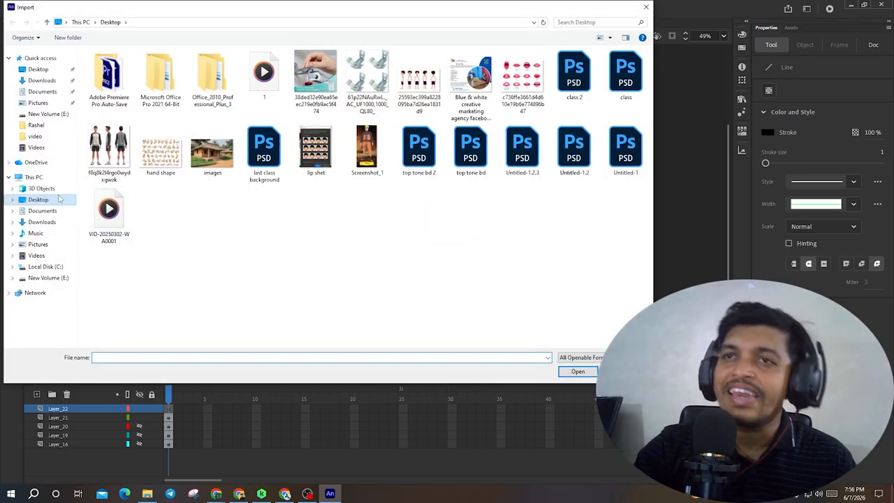
{"action": "double_click", "coordinate": [109, 153]}
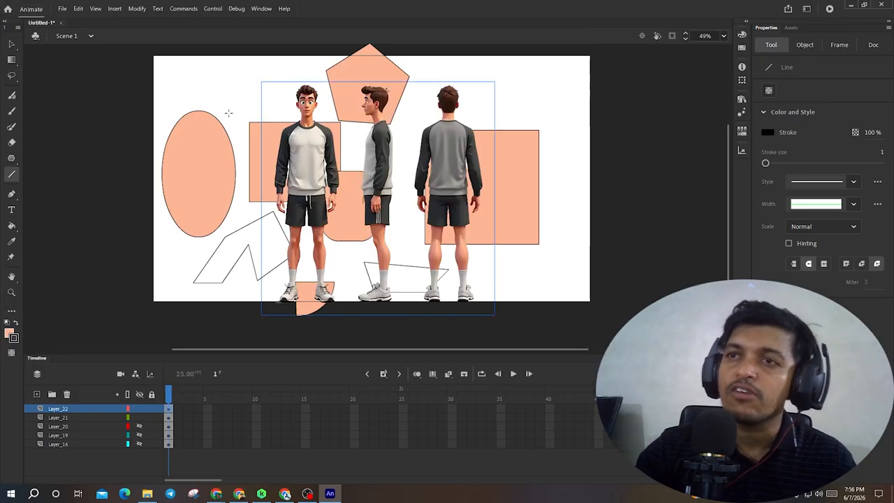
- Scale the imported character image with the Free Transform tool to about 971 px wide
{"action": "left_click", "coordinate": [11, 60]}
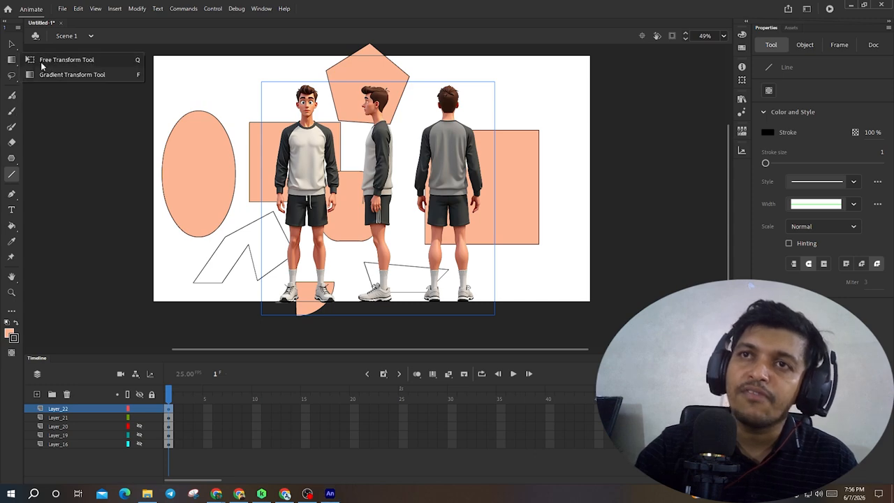
{"action": "left_click", "coordinate": [42, 64]}
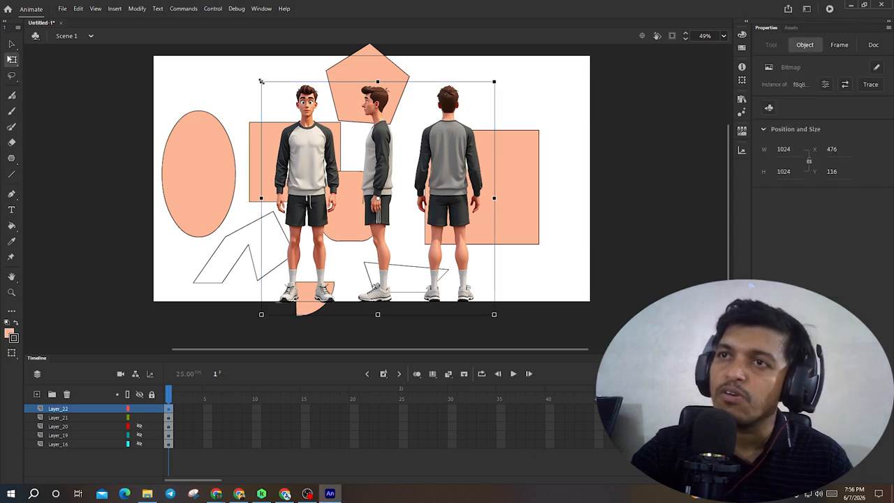
{"action": "left_click_drag", "start_coordinate": [261, 81], "coordinate": [289, 108]}
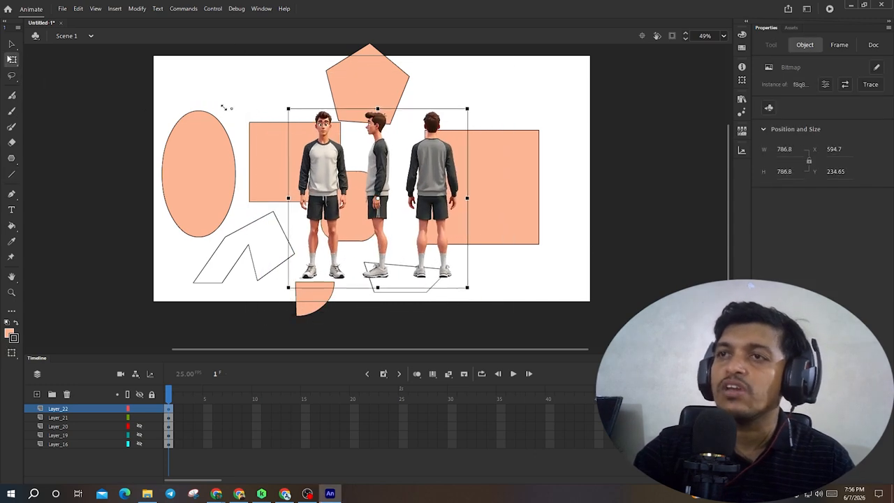
{"action": "left_click_drag", "start_coordinate": [223, 107], "coordinate": [135, 86]}
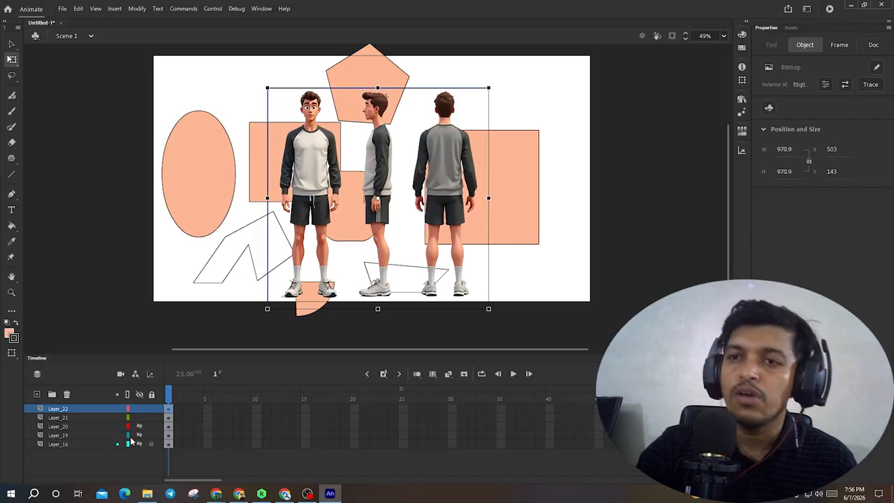
- Hide the layer with the drawn shapes and nudge the character image up and left on the stage
{"action": "left_click", "coordinate": [140, 418]}
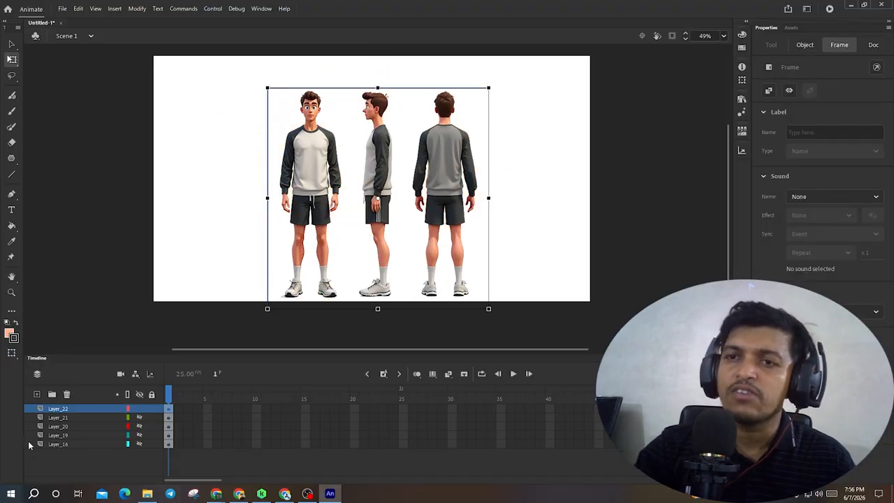
{"action": "left_click_drag", "start_coordinate": [378, 186], "coordinate": [360, 170]}
{"action": "left_click", "coordinate": [519, 184]}
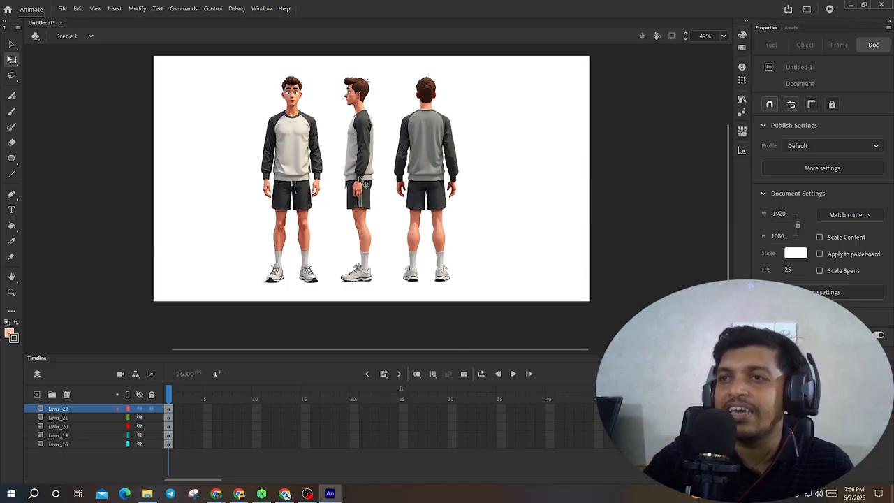
- Add a new layer above the image and lock all the layers beneath it
{"action": "left_click", "coordinate": [37, 395]}
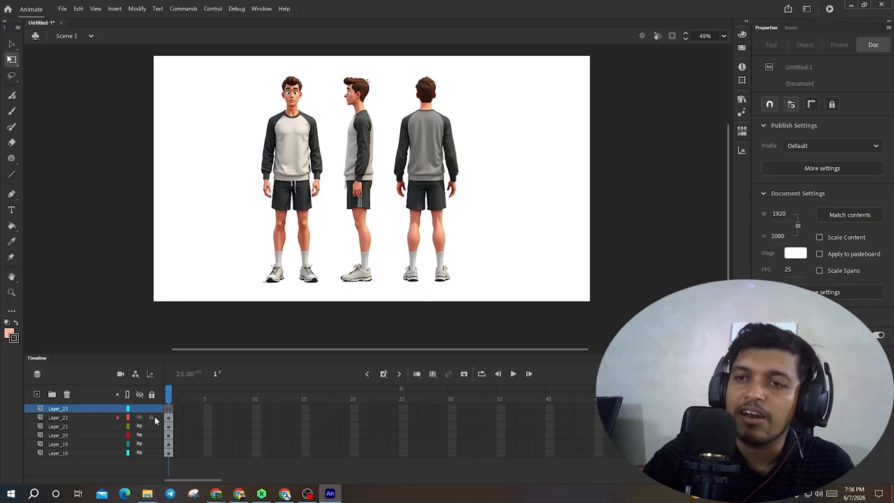
{"action": "left_click_drag", "start_coordinate": [154, 443], "coordinate": [155, 474]}
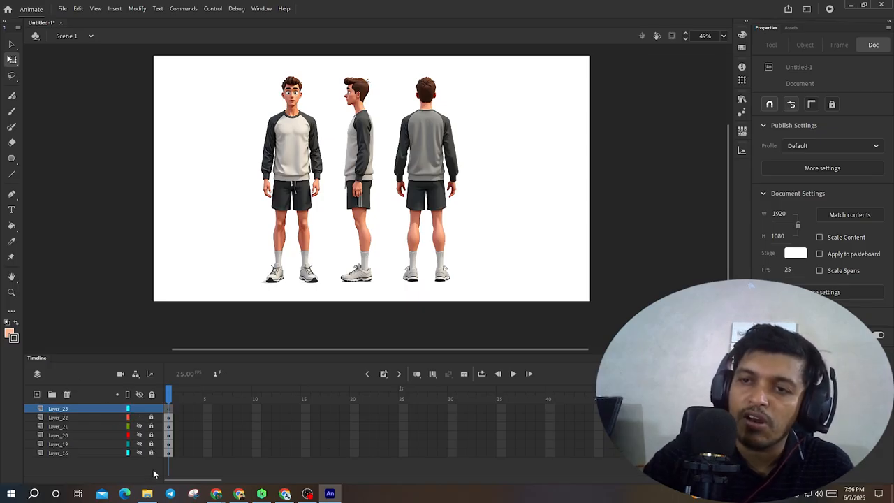
- Try tracing lines over the character's head with the Line tool on the new layer
{"action": "scroll", "coordinate": [254, 199], "scroll_direction": "up", "scroll_amount": 3}
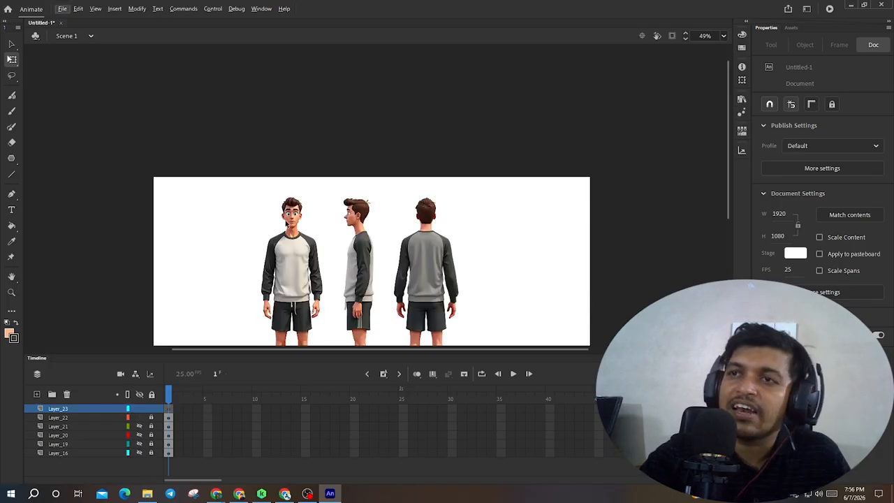
{"action": "scroll", "coordinate": [285, 216], "scroll_direction": "up", "scroll_amount": 10, "text": "ctrl"}
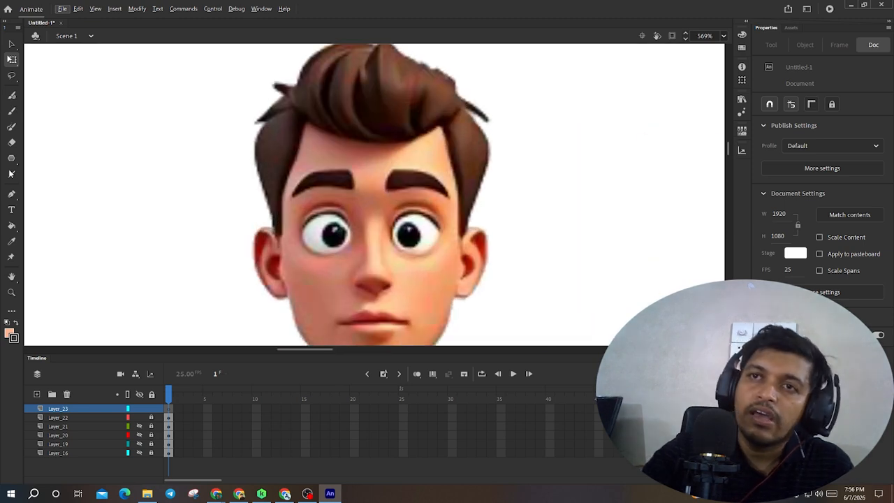
{"action": "left_click", "coordinate": [11, 175]}
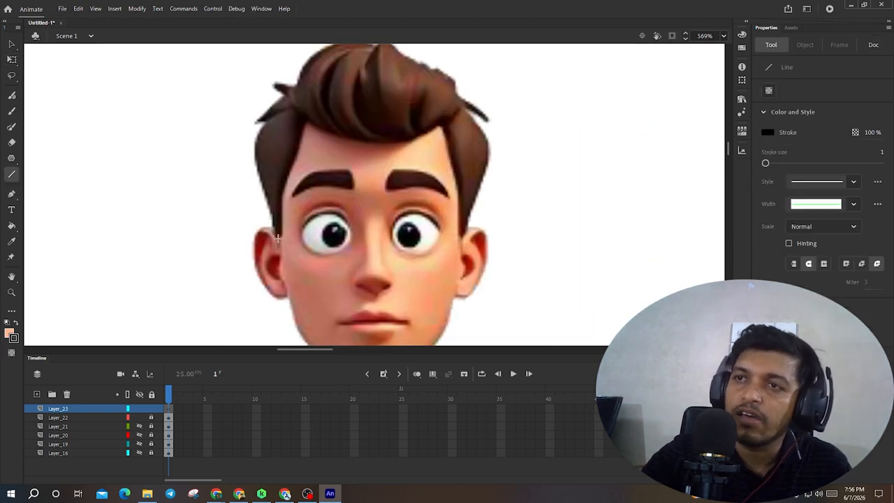
{"action": "mouse_move", "coordinate": [277, 238]}
{"action": "left_mouse_down"}
{"action": "mouse_move", "coordinate": [253, 158]}
{"action": "mouse_move", "coordinate": [256, 120]}
{"action": "mouse_move", "coordinate": [281, 99]}
{"action": "mouse_move", "coordinate": [272, 81]}
{"action": "mouse_move", "coordinate": [333, 50]}
{"action": "left_mouse_up"}
{"action": "left_click_drag", "start_coordinate": [333, 96], "coordinate": [221, 65]}
{"action": "scroll", "coordinate": [233, 140], "scroll_direction": "down", "scroll_amount": 5}
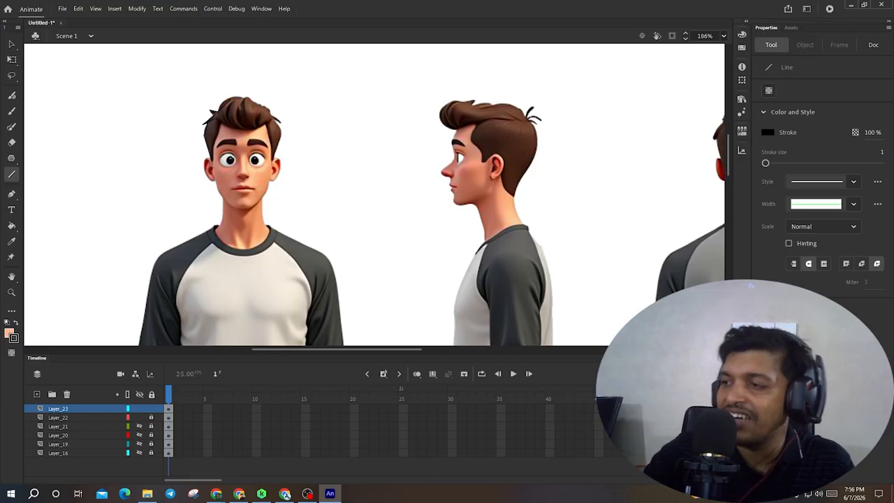
- Switch to the Google Meet window to check on the class meeting, returning to Animate briefly
{"action": "mouse_move", "coordinate": [216, 493]}
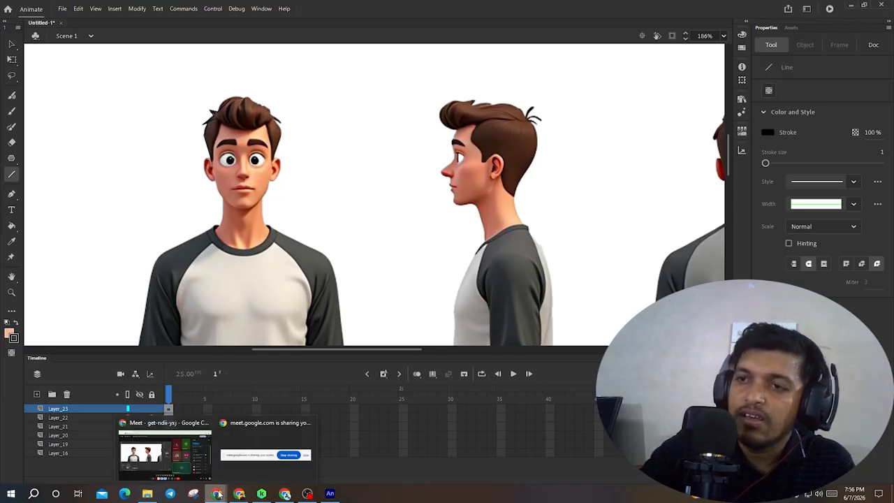
{"action": "left_click", "coordinate": [190, 467]}
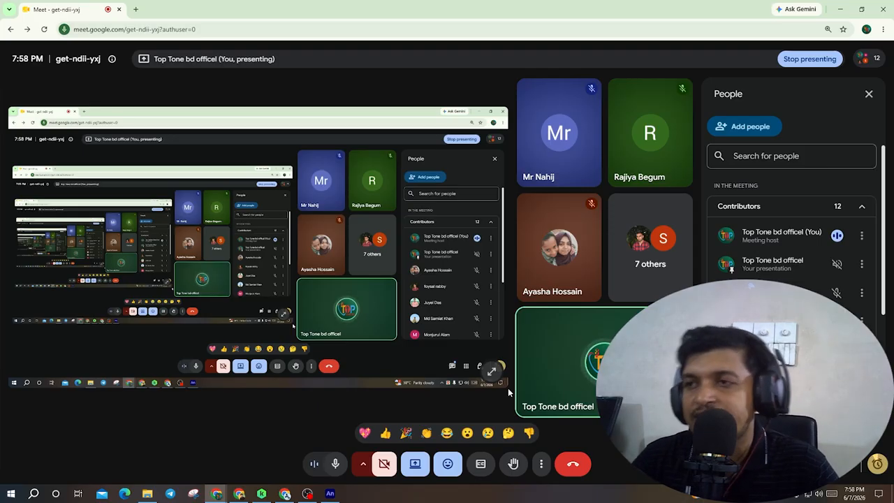
{"action": "left_click", "coordinate": [331, 494]}
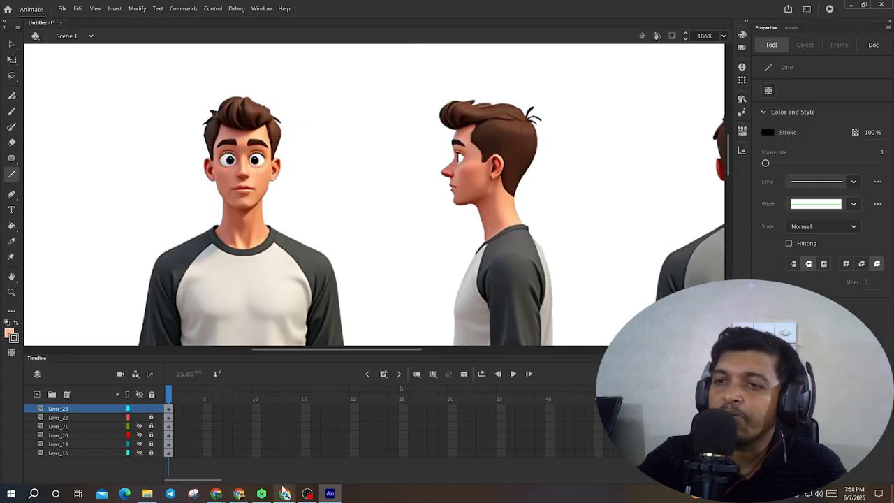
{"action": "mouse_move", "coordinate": [217, 493]}
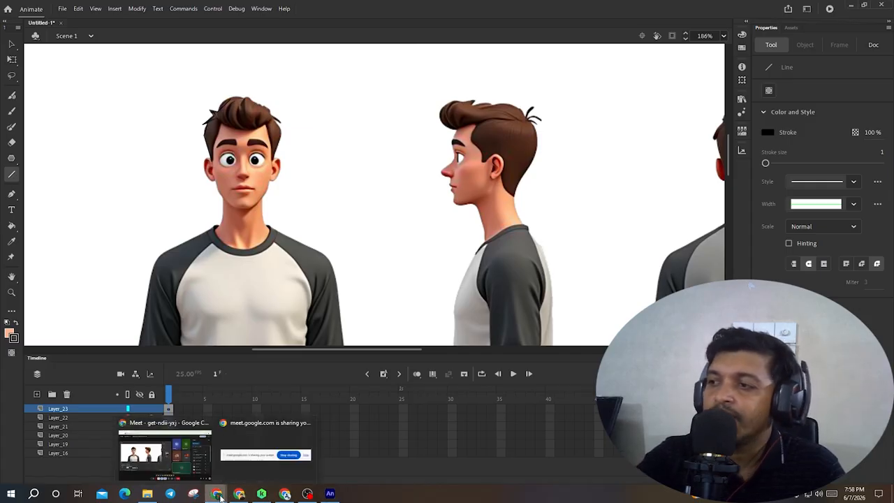
{"action": "left_click", "coordinate": [181, 464]}
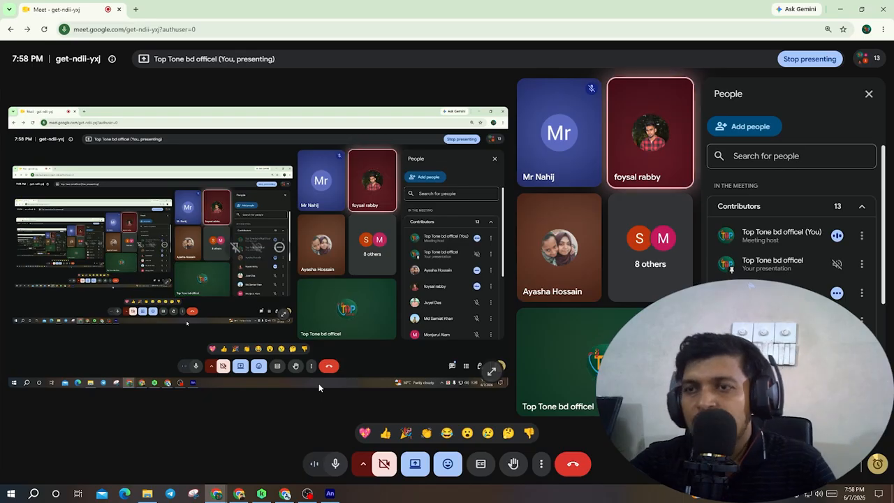